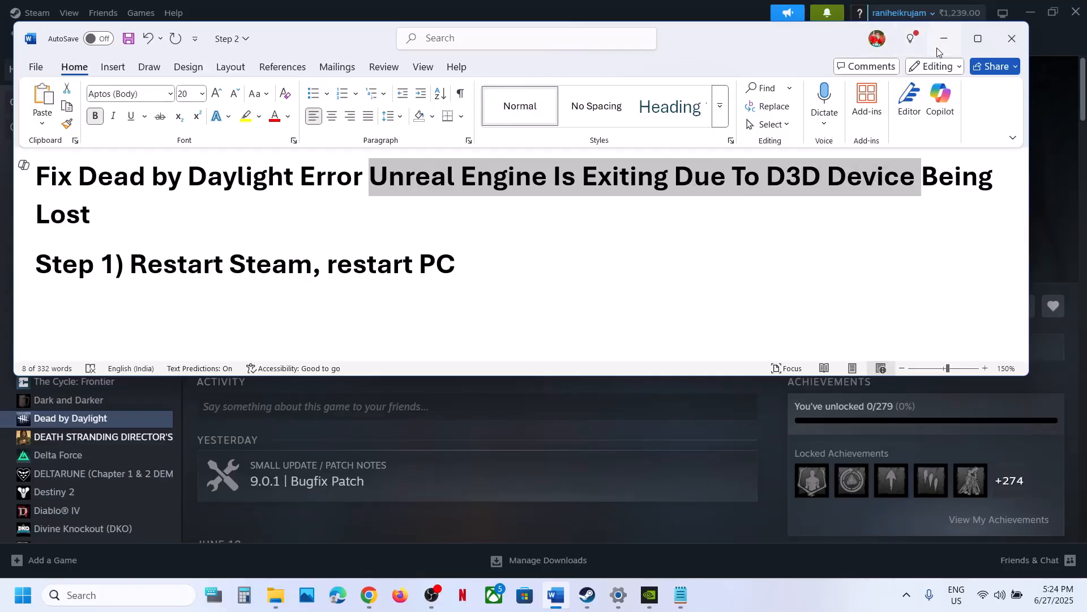
Show Steam's Exit option and the Windows Restart option, dismissing both without choosing them.
left_click(944, 39)
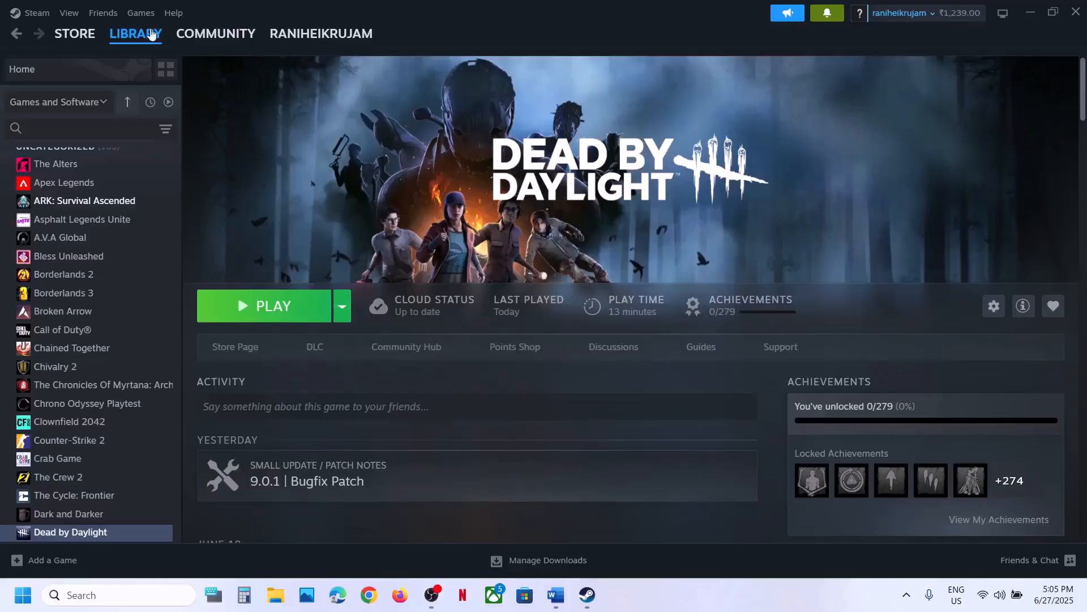
left_click(31, 13)
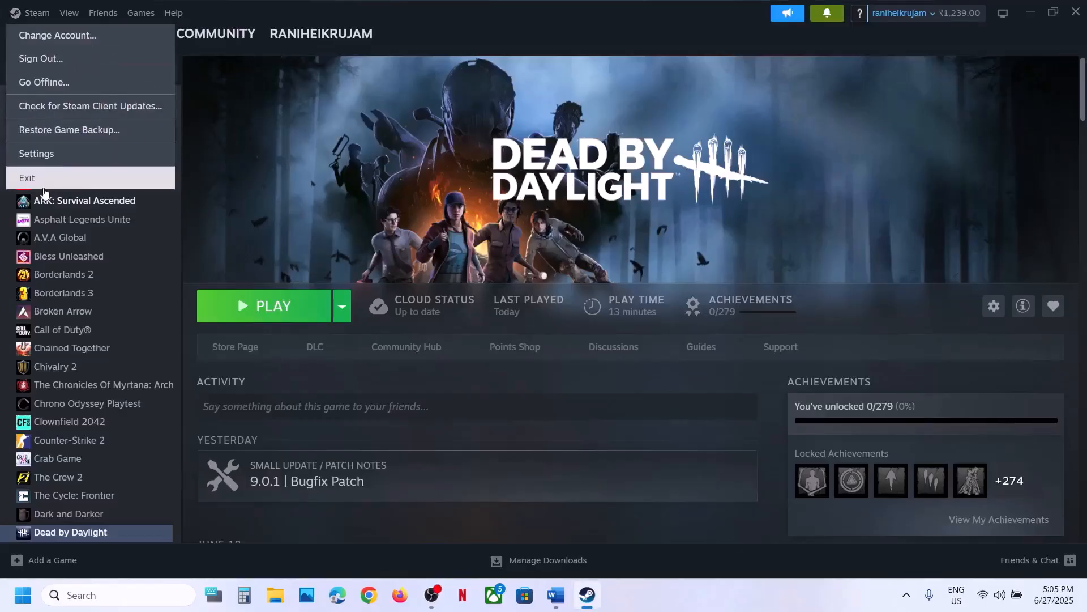
left_click(367, 214)
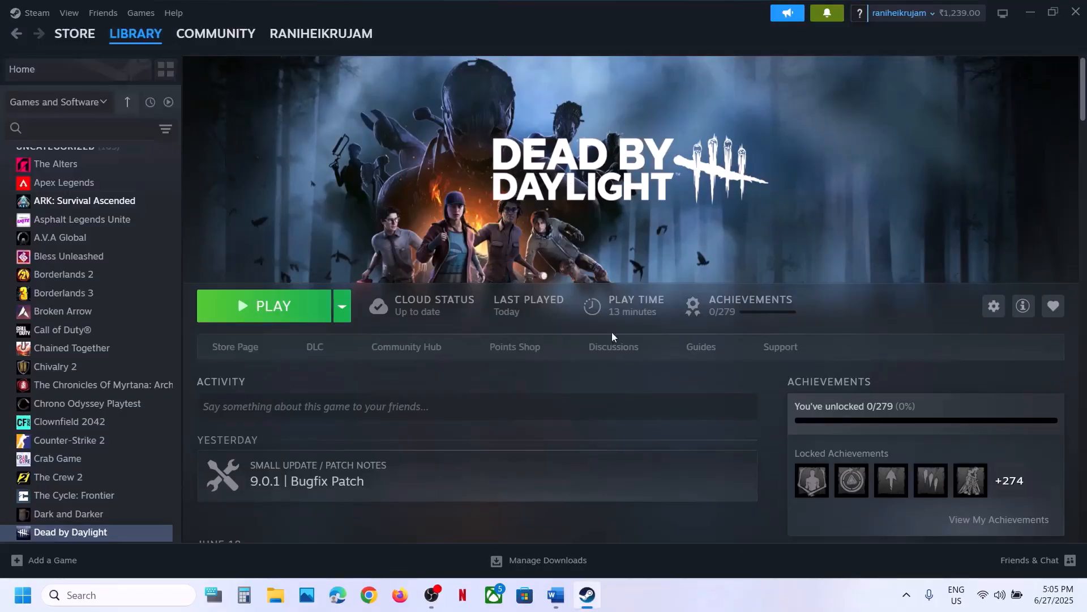
left_click(33, 598)
left_click(411, 546)
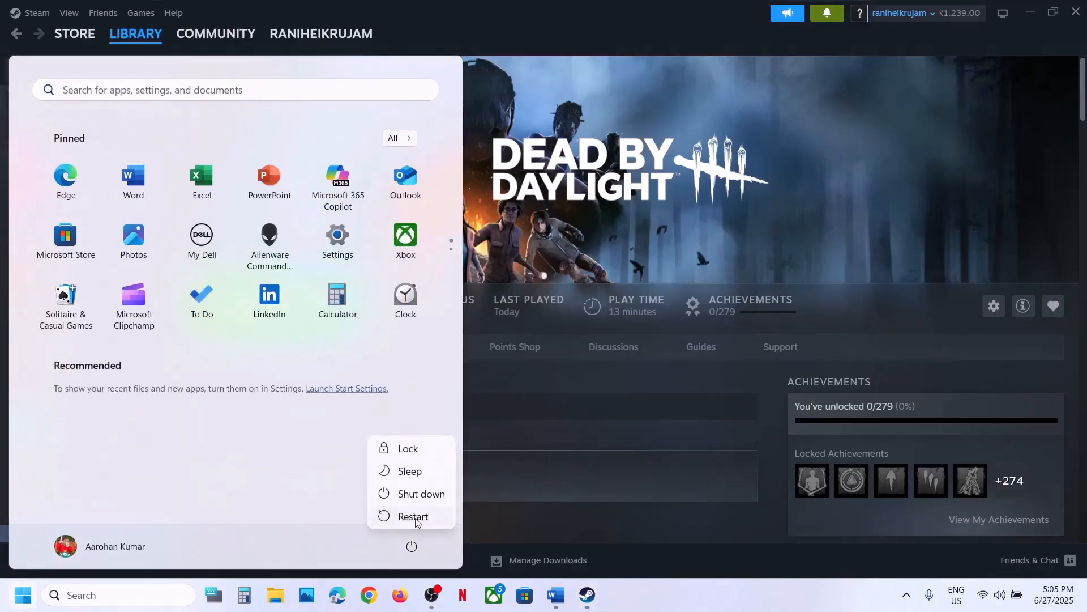
left_click(725, 187)
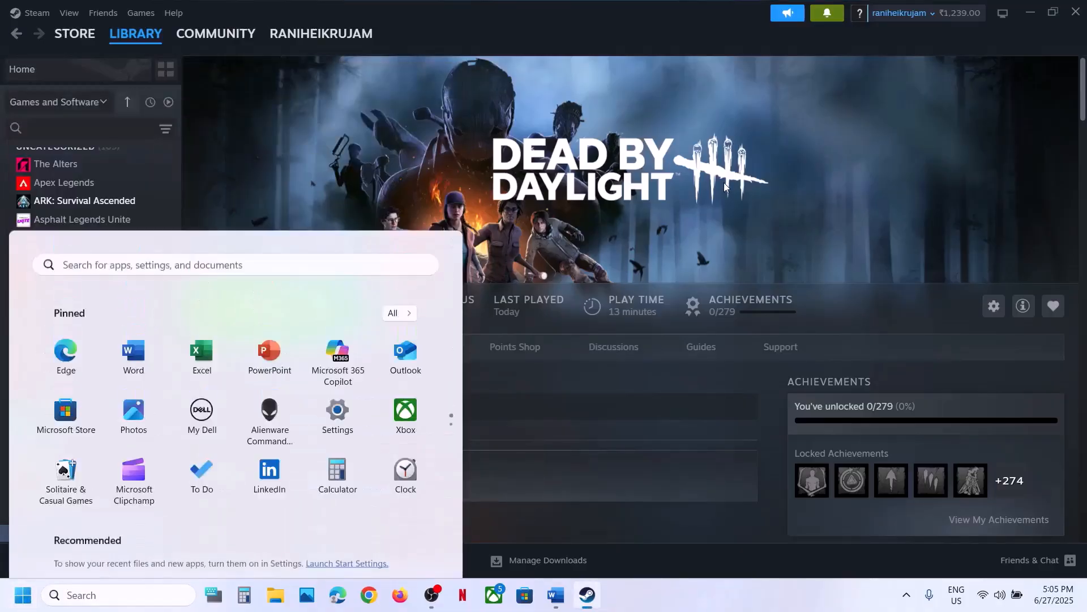
Check Step 2 of the Word notes, then set Dead by Daylight's launch options to -dx11 and close its properties.
left_click(549, 602)
scroll(428, 265, "down", 1)
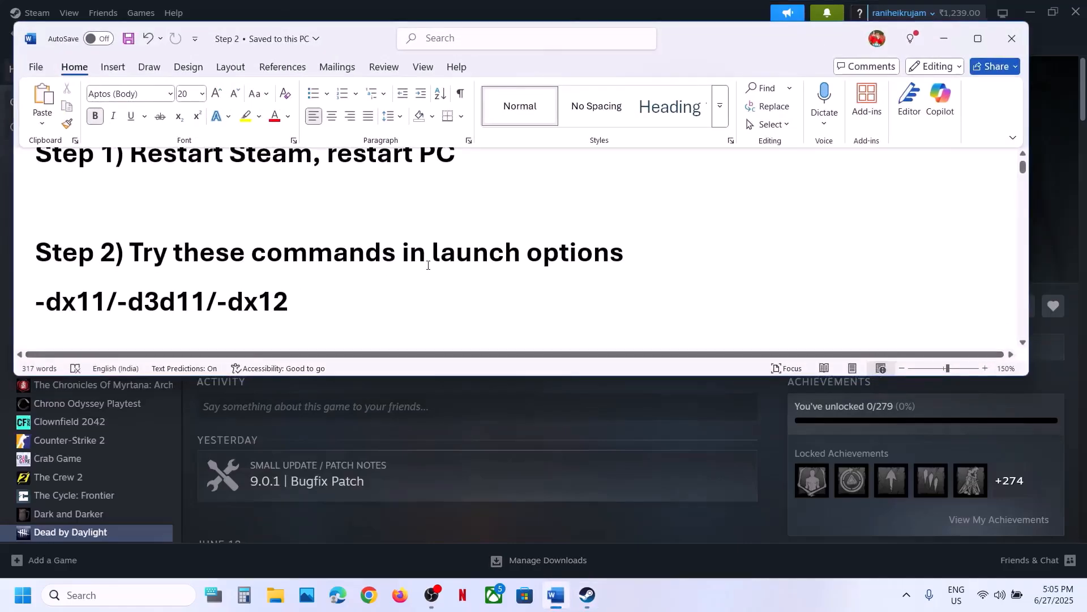
left_click(943, 38)
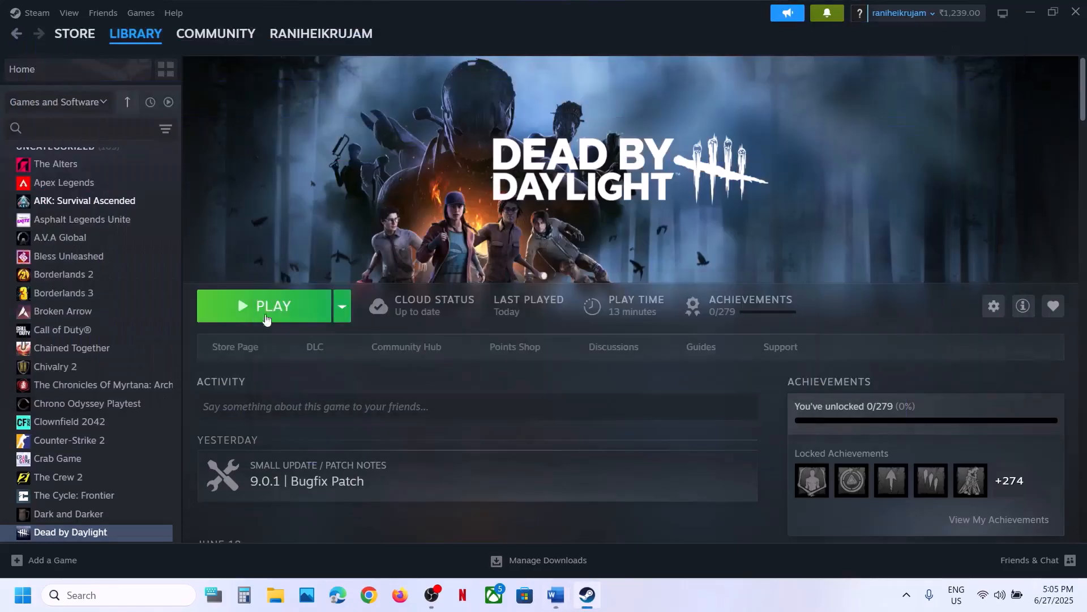
scroll(90, 448, "down", 2)
right_click(87, 419)
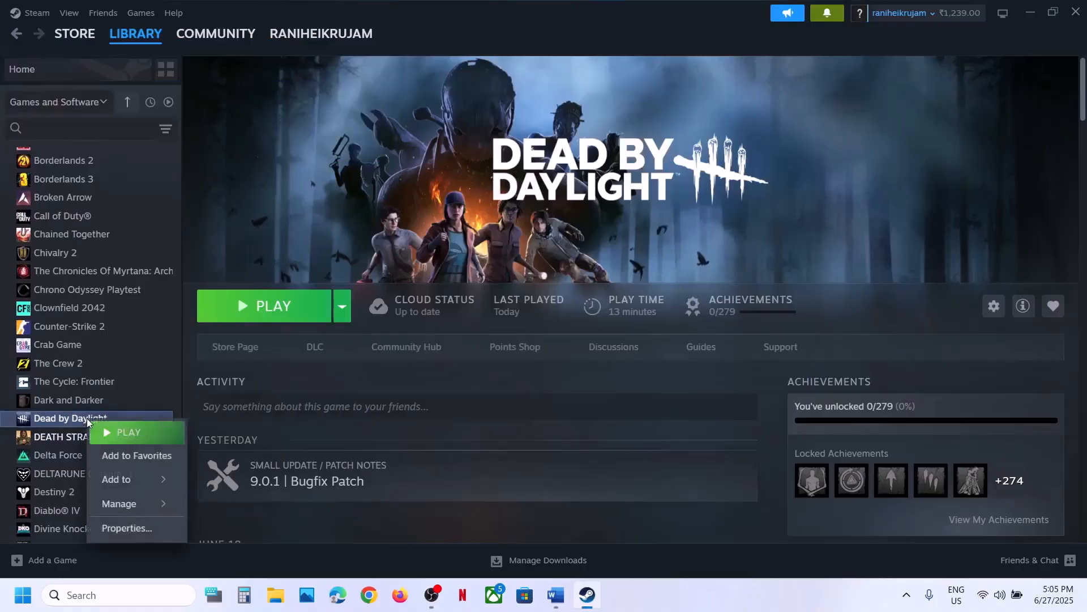
left_click(126, 528)
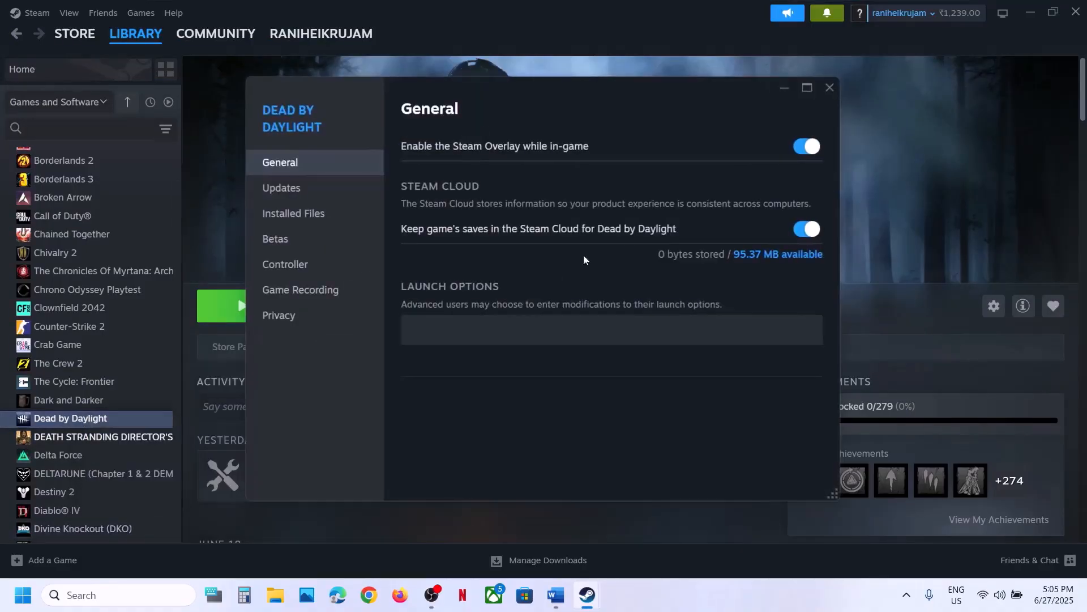
left_click(464, 334)
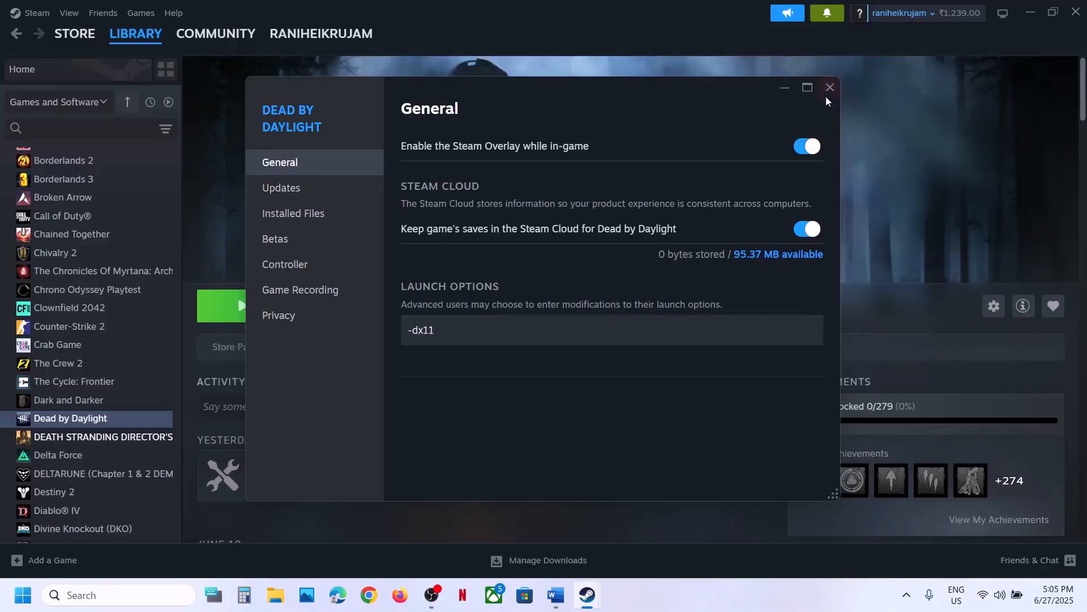
left_click(833, 84)
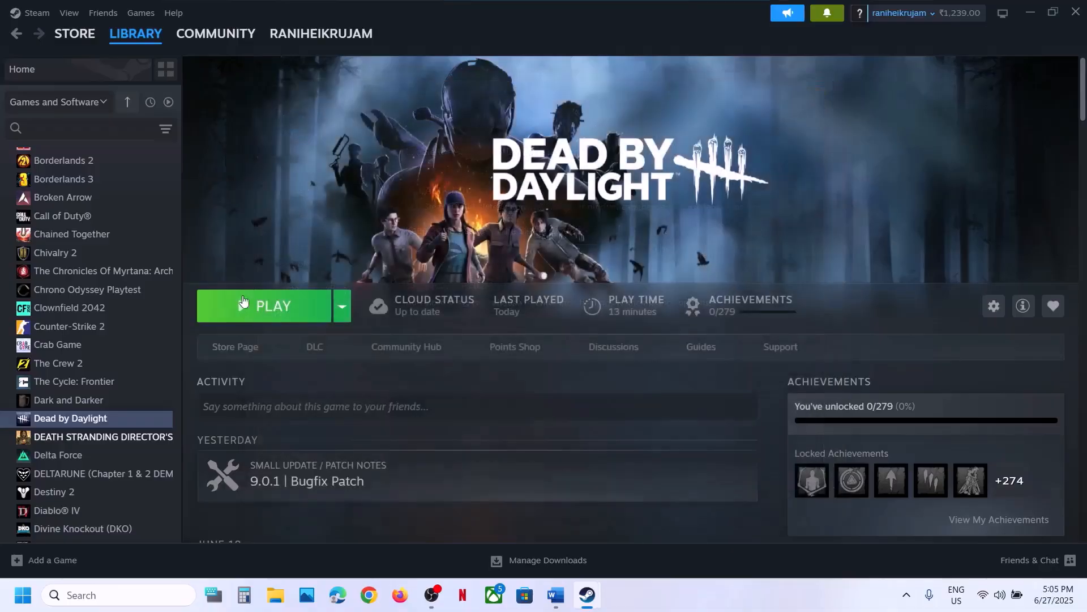
Reopen Dead by Daylight's properties in Steam and replace the launch option with -d3d11.
right_click(112, 422)
left_click(148, 524)
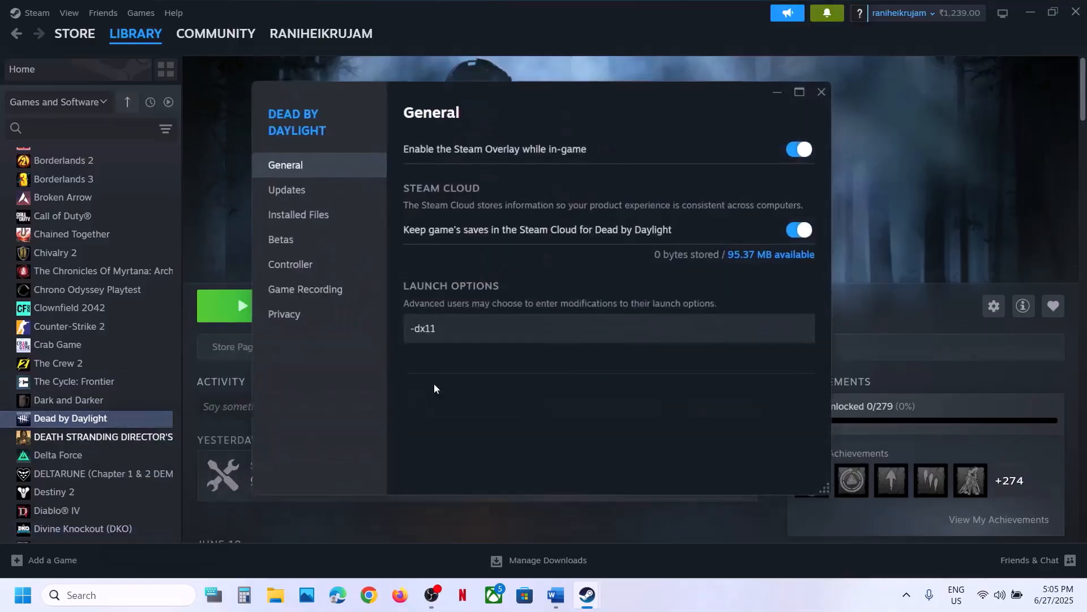
left_click_drag(473, 333, 401, 334)
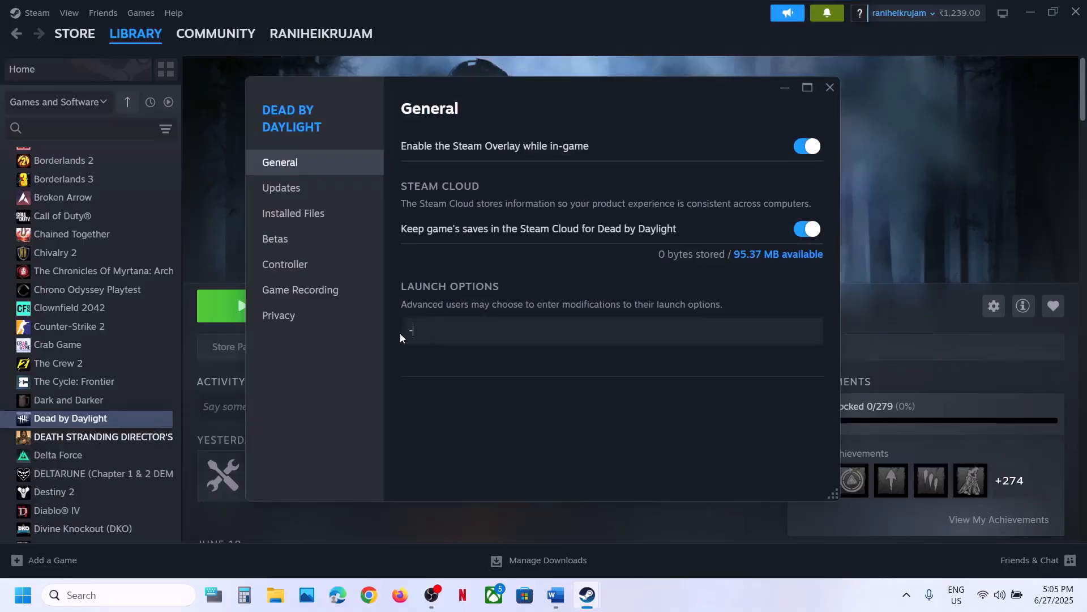
type("-d3d11")
left_click(542, 423)
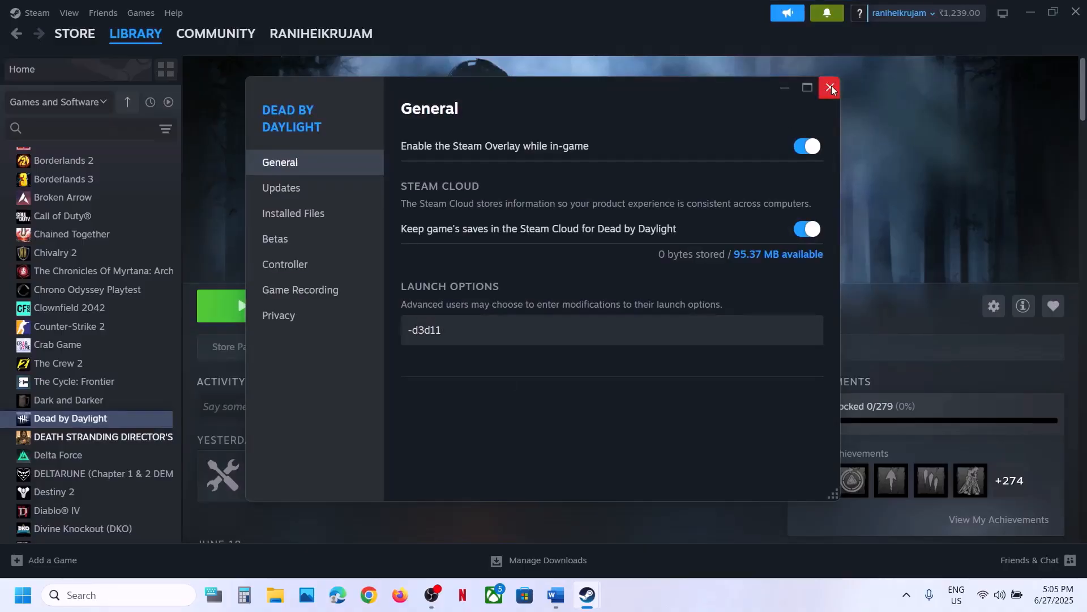
Replace Dead by Daylight's launch option with -dx12.
left_click_drag(480, 327, 375, 332)
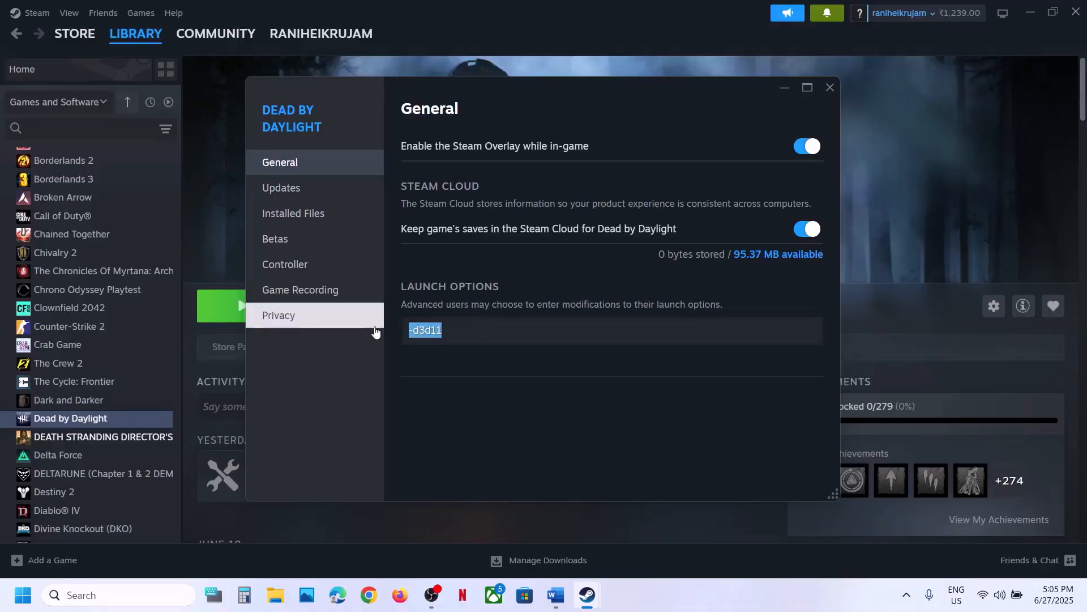
key("BackSpace")
type("-dx12")
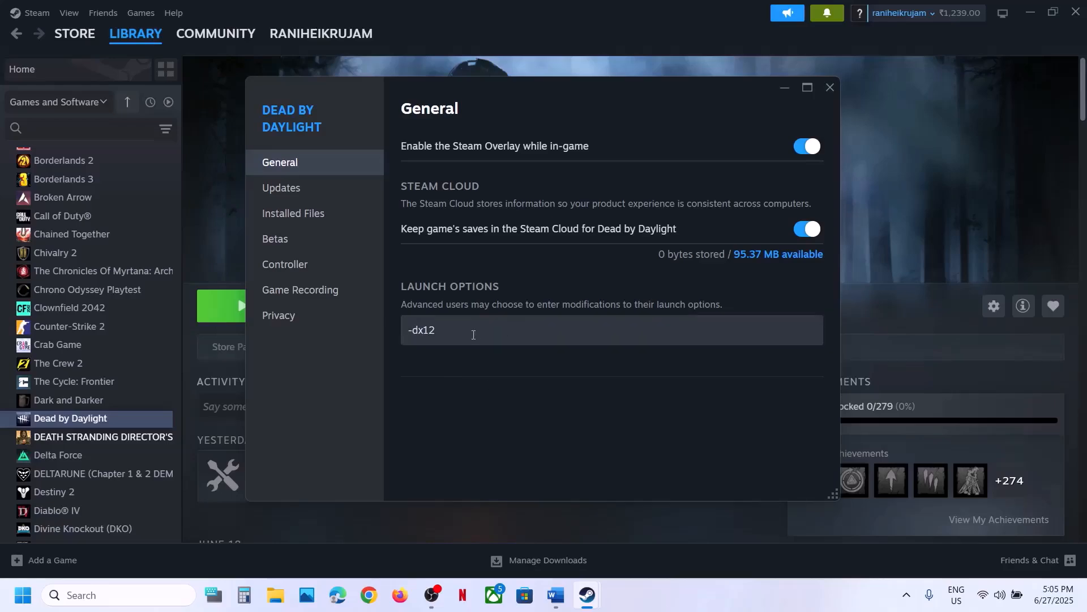
Clear Dead by Daylight's launch options and close the game's properties.
key("ctrl+a")
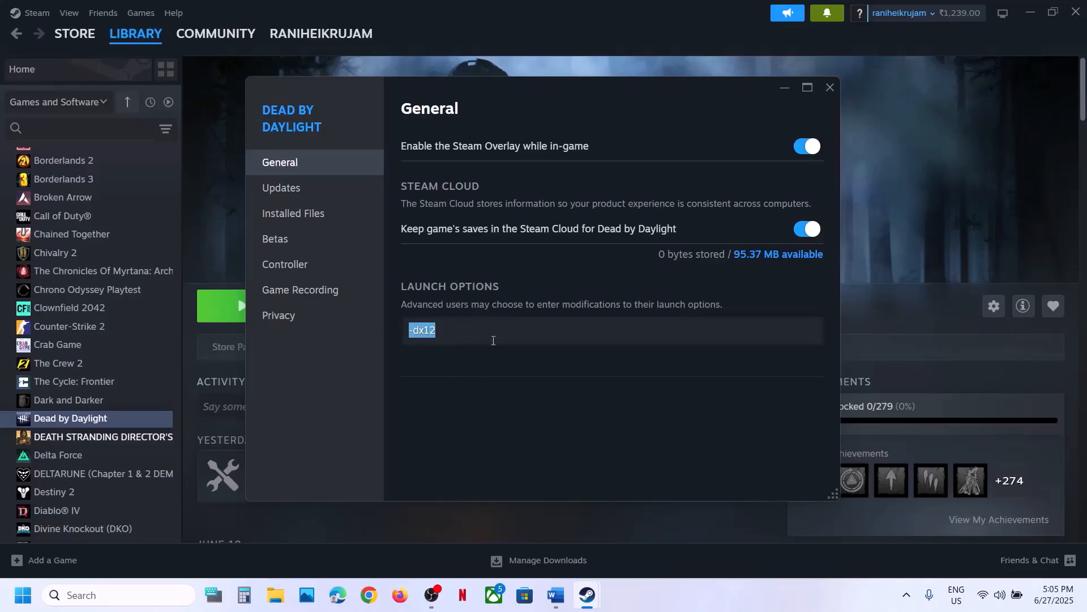
key("BackSpace")
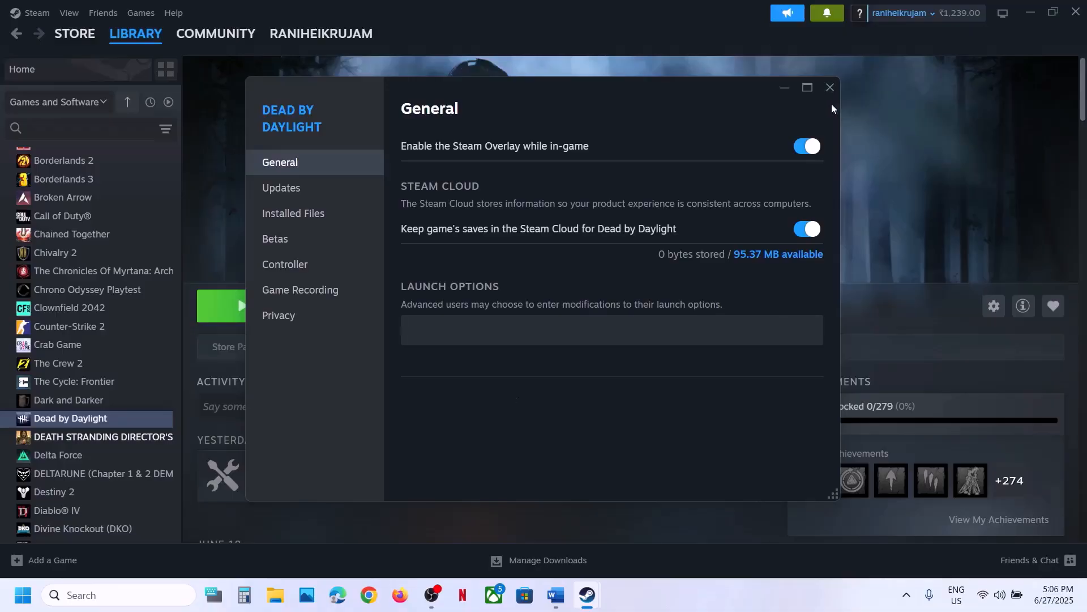
left_click(830, 87)
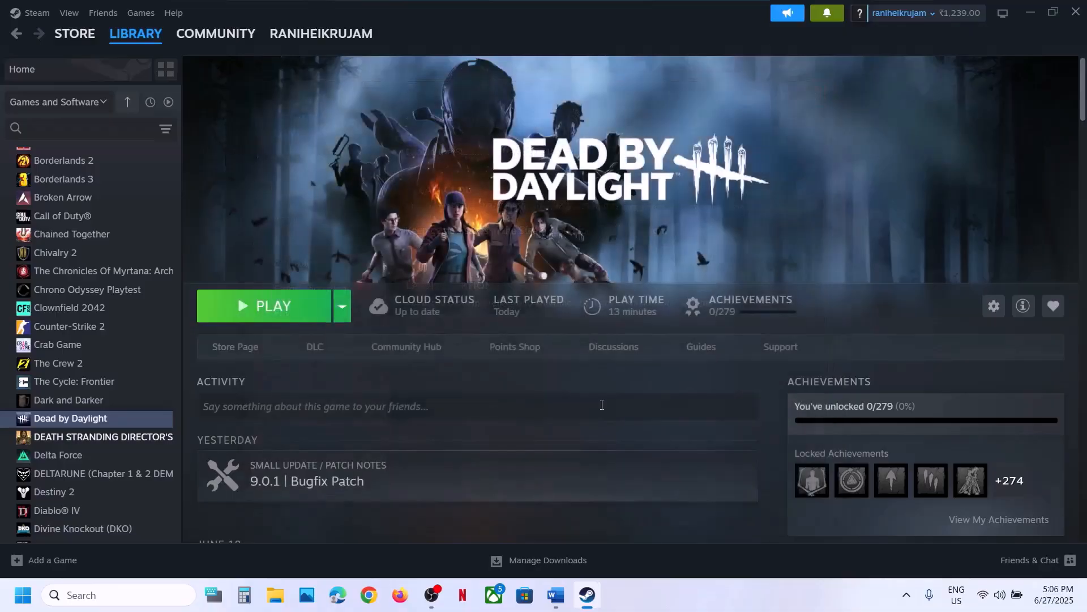
Read Step 3 of the Word notes on deleting the config folder and highlight the warning about saved settings.
left_click(554, 595)
scroll(433, 294, "down", 5)
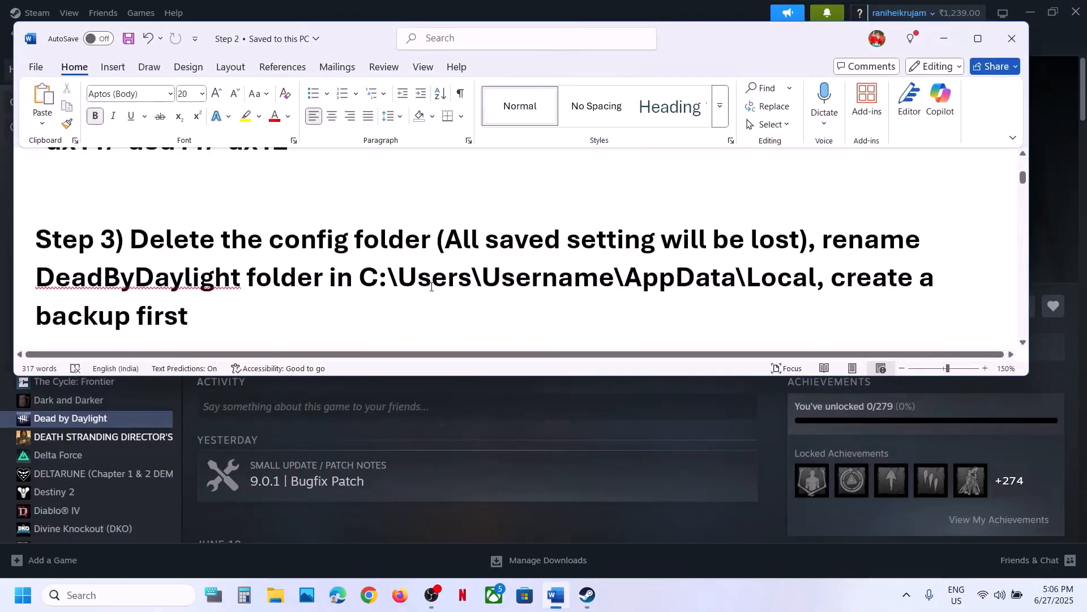
left_click_drag(148, 244, 749, 240)
left_click(944, 39)
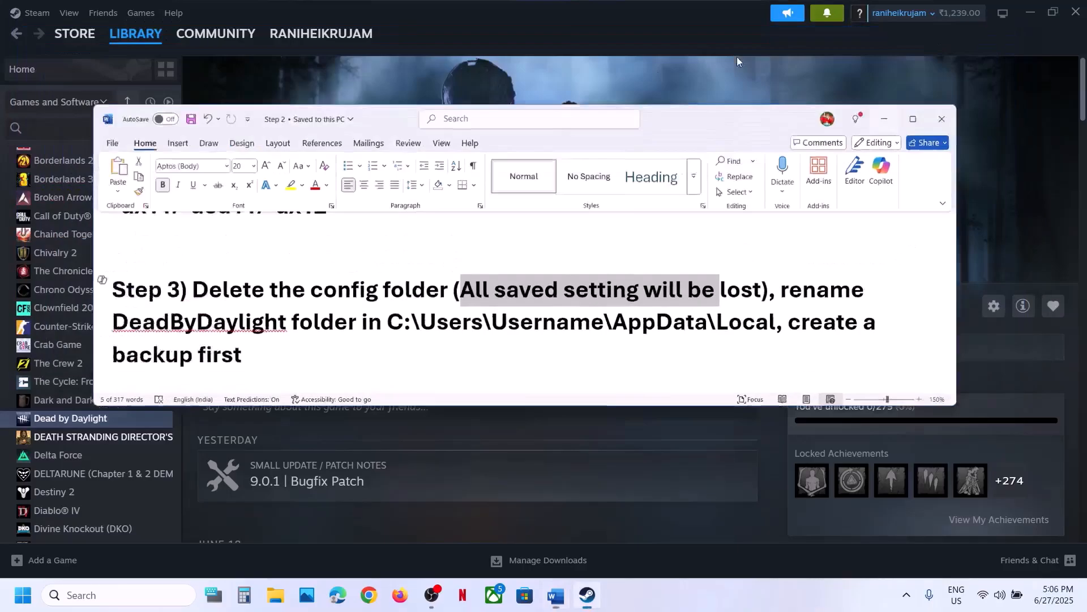
Switch to File Explorer and open the current user's profile folder under C:\Users.
left_click(275, 595)
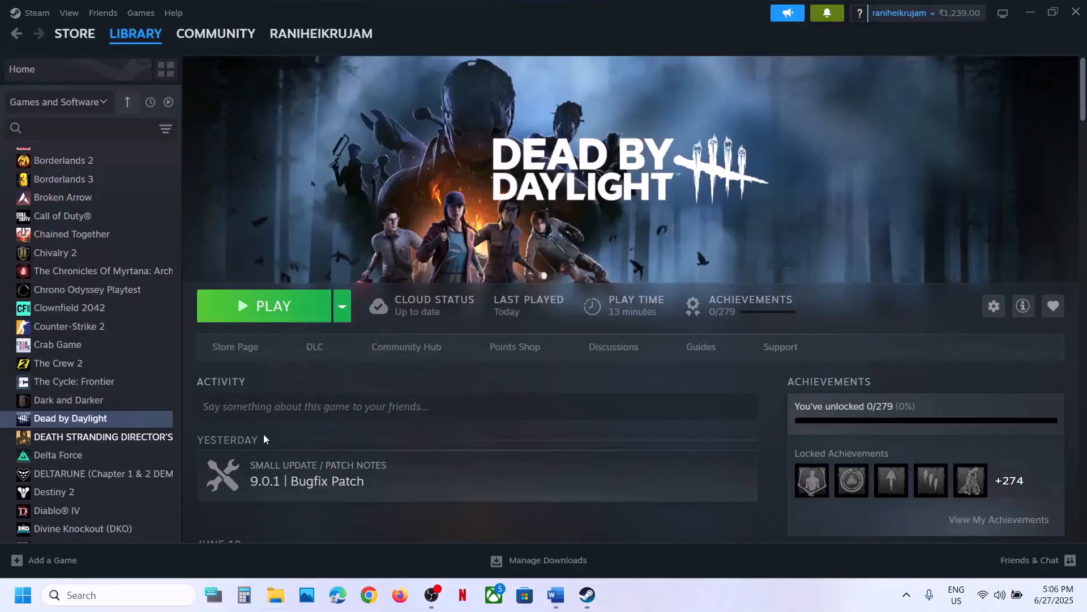
left_click(56, 367)
double_click(204, 151)
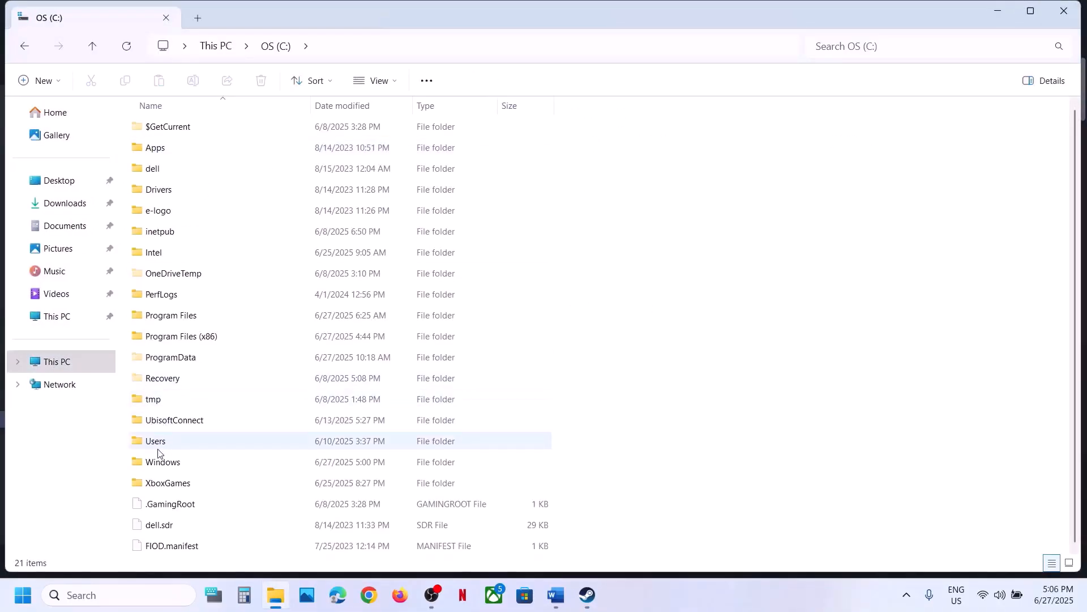
left_click(190, 441)
double_click(191, 442)
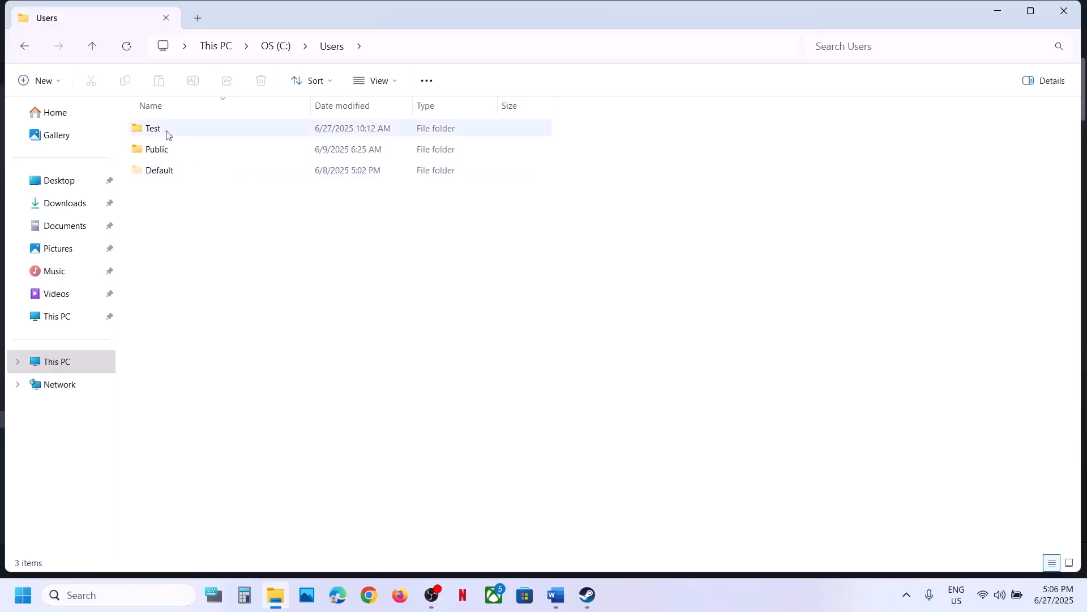
double_click(181, 133)
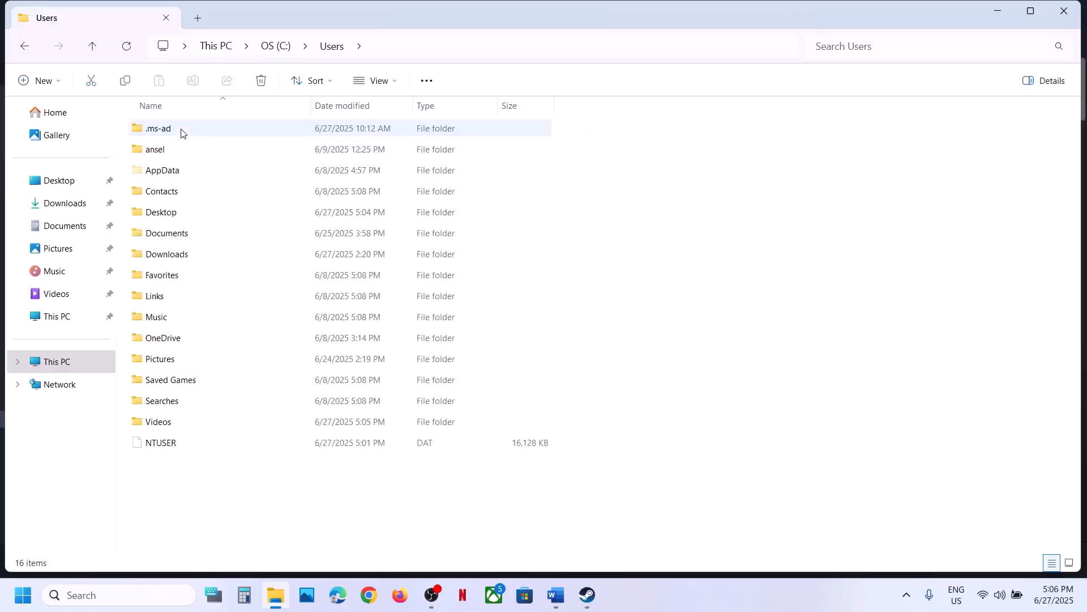
Check the Hidden items display option and open the profile's AppData\Local folder.
left_click(188, 177)
left_click(393, 81)
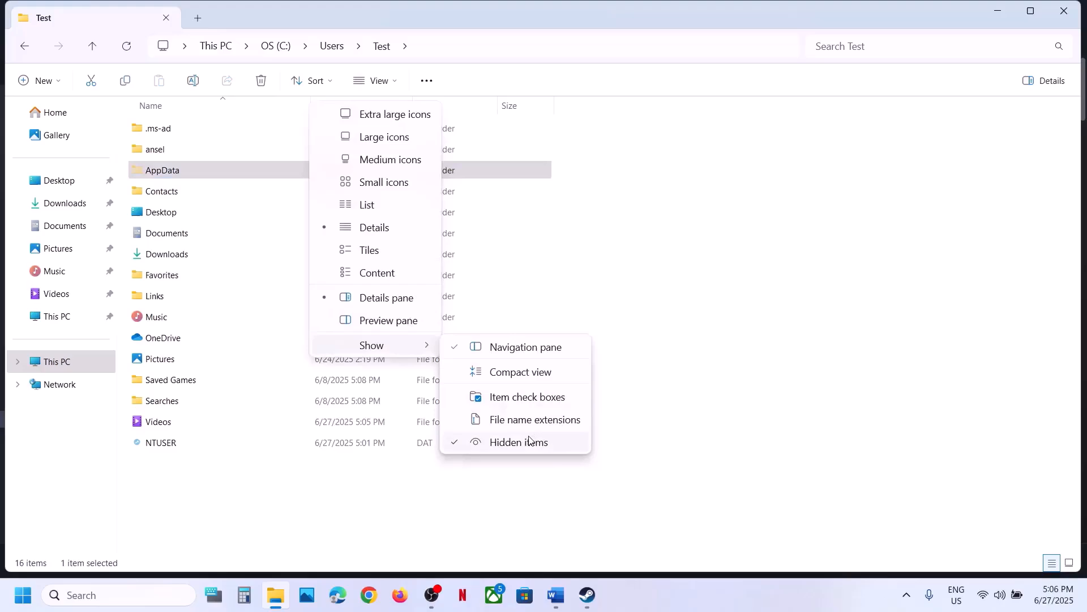
left_click(241, 167)
double_click(219, 174)
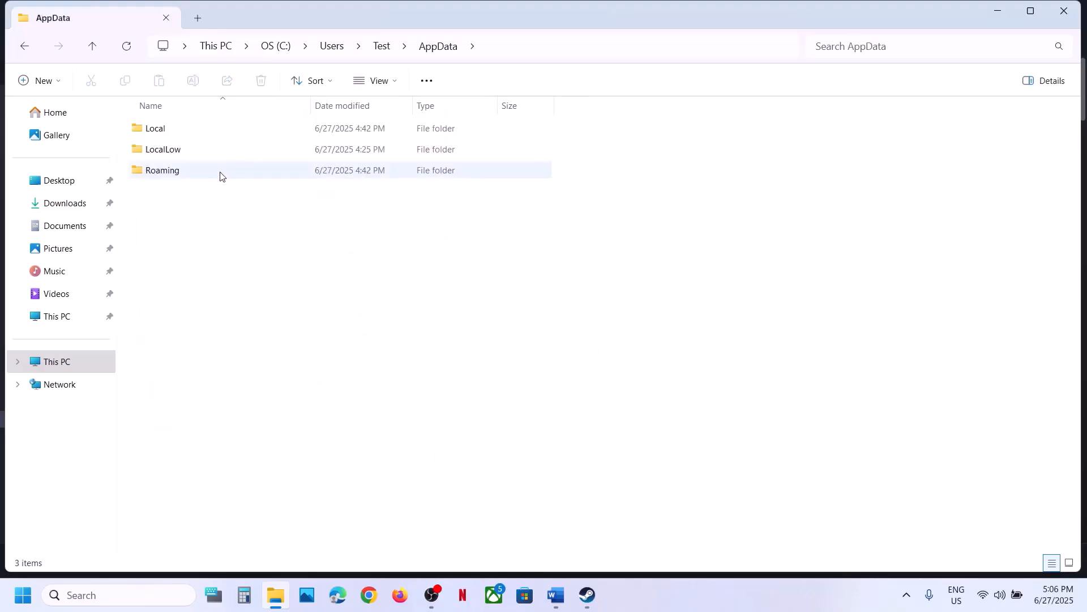
double_click(178, 137)
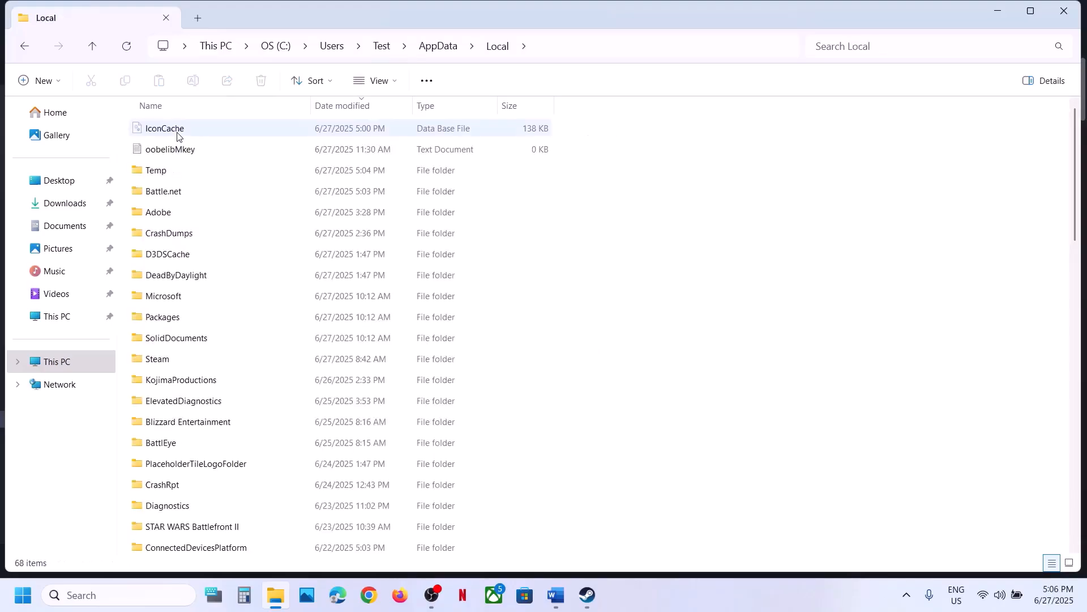
Open the Saved folder inside the DeadByDaylight folder.
left_click(192, 278)
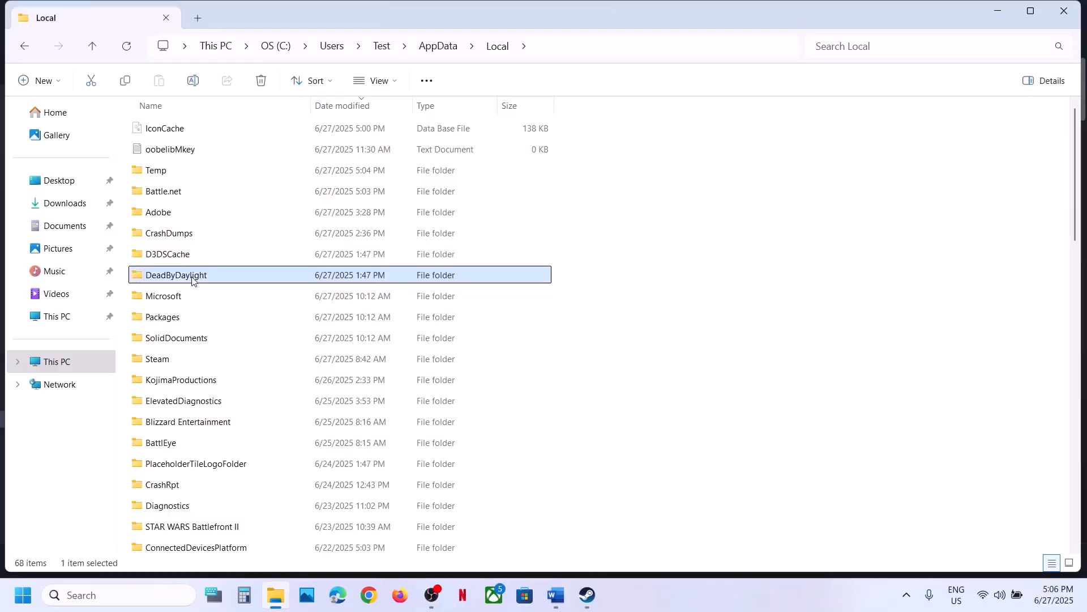
double_click(203, 277)
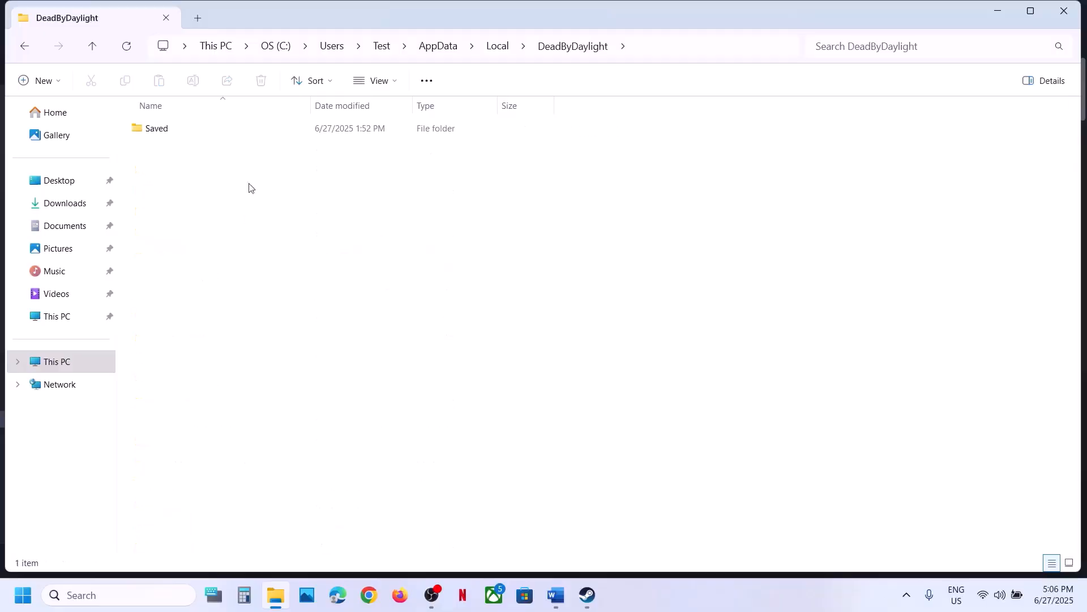
double_click(202, 133)
Select the Config folder and show its Copy and Delete commands without applying them.
left_click(178, 132)
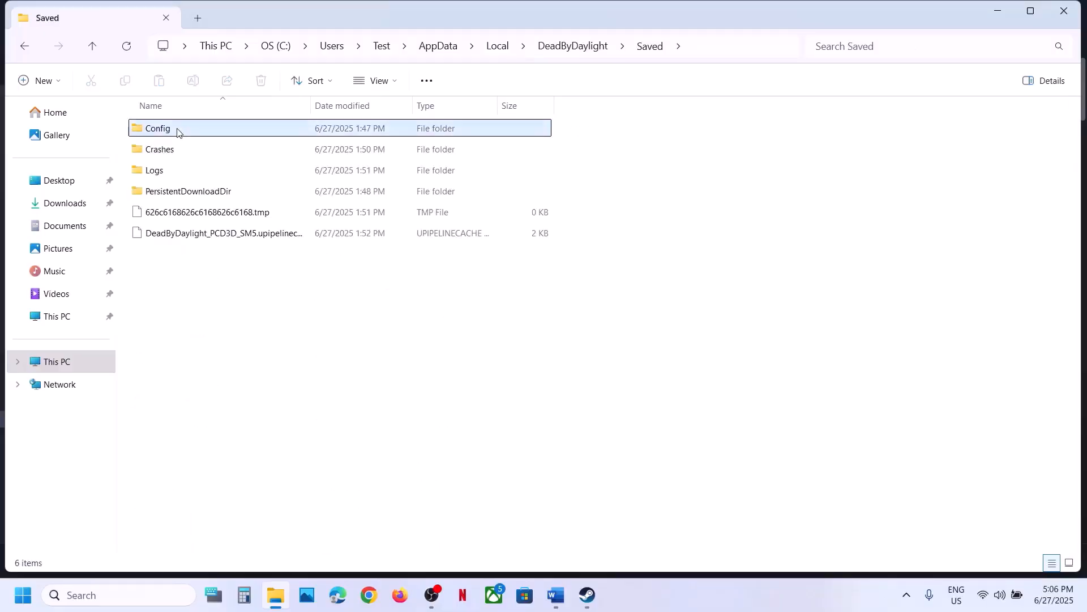
right_click(176, 132)
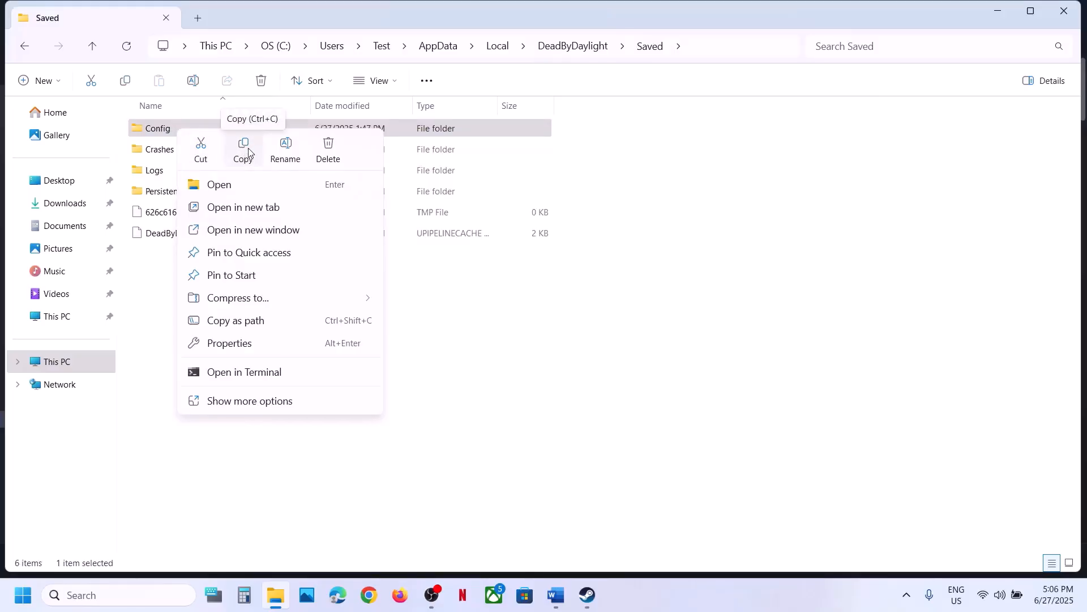
left_click(160, 131)
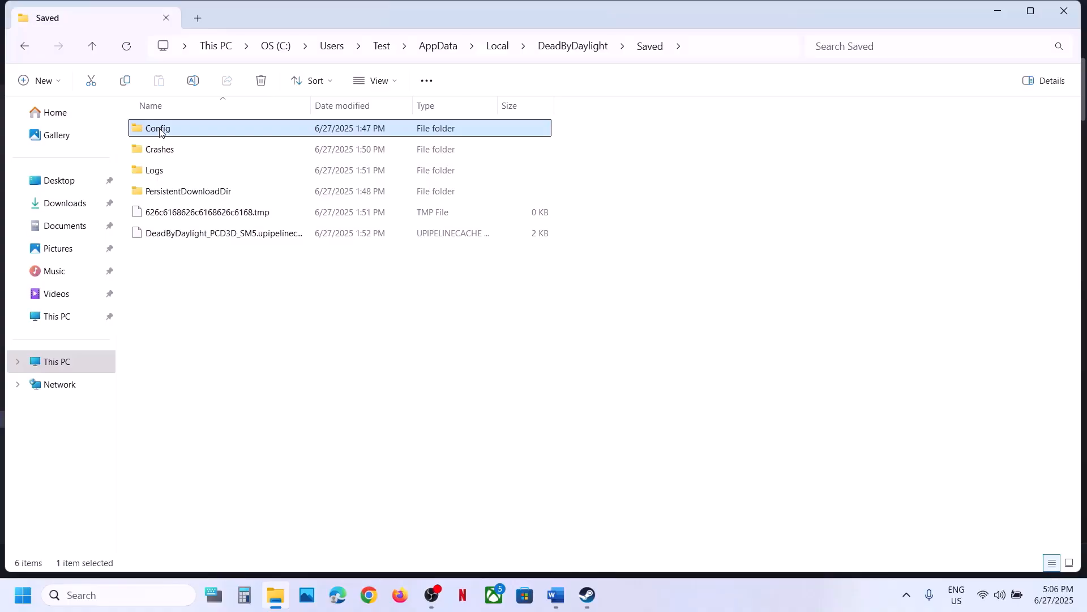
right_click(159, 132)
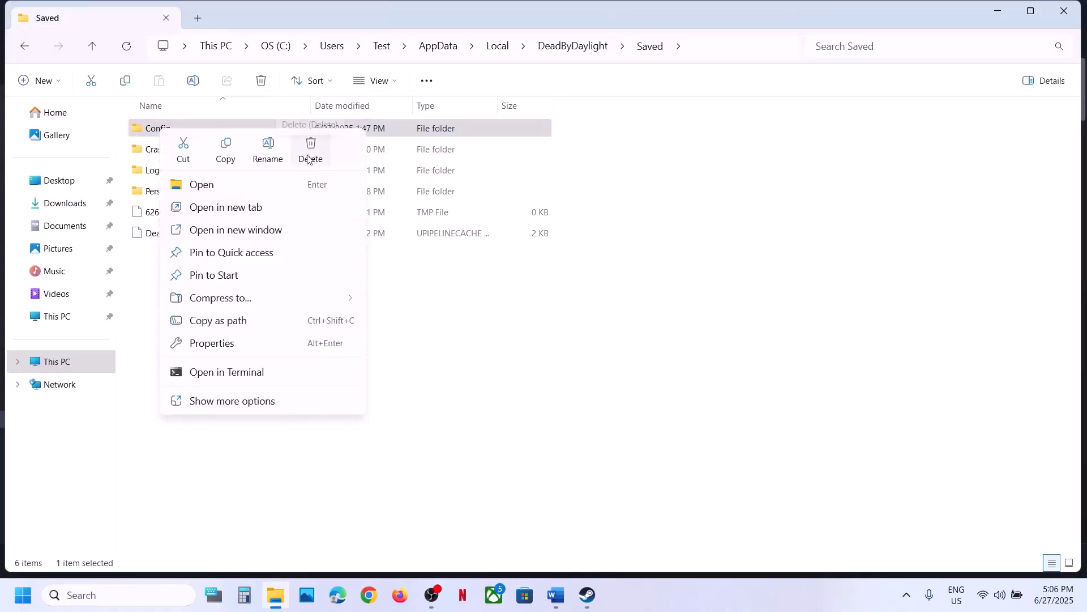
Return to the Word notes and read Step 3 about renaming the DeadByDaylight folder.
left_click(587, 596)
left_click(556, 595)
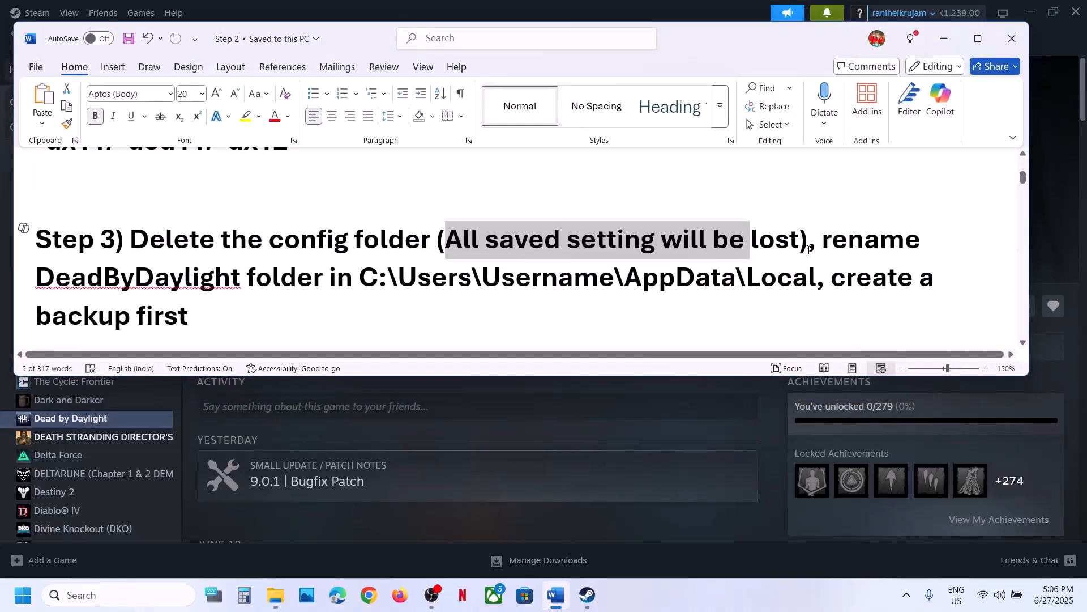
Highlight the rename and backup instructions in Step 3, and return to the AppData\Local folder in File Explorer.
left_click_drag(822, 239, 816, 278)
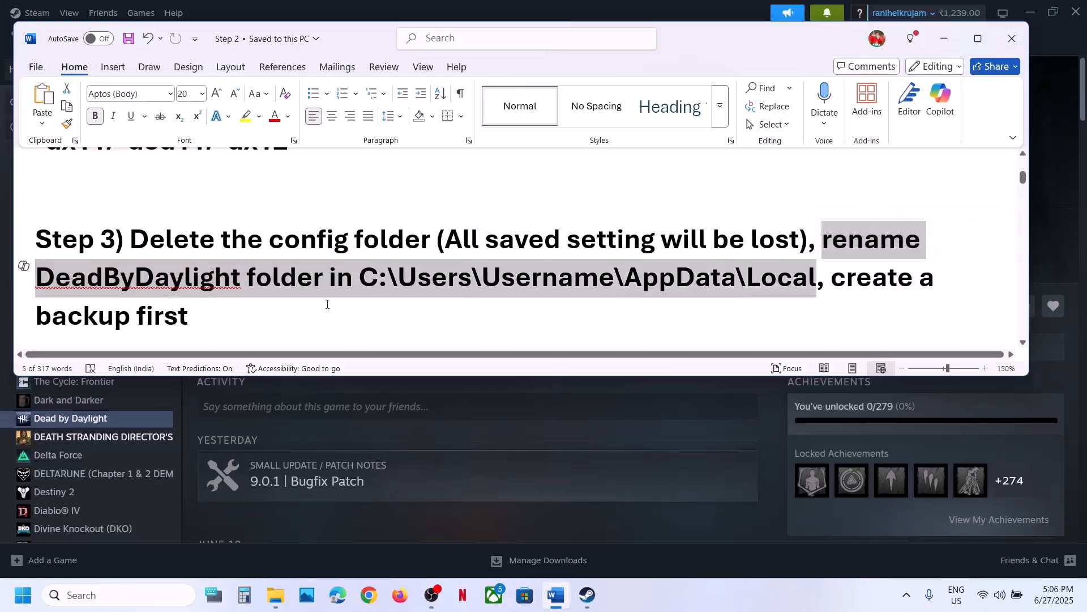
left_click_drag(247, 320, 817, 277)
left_click(276, 594)
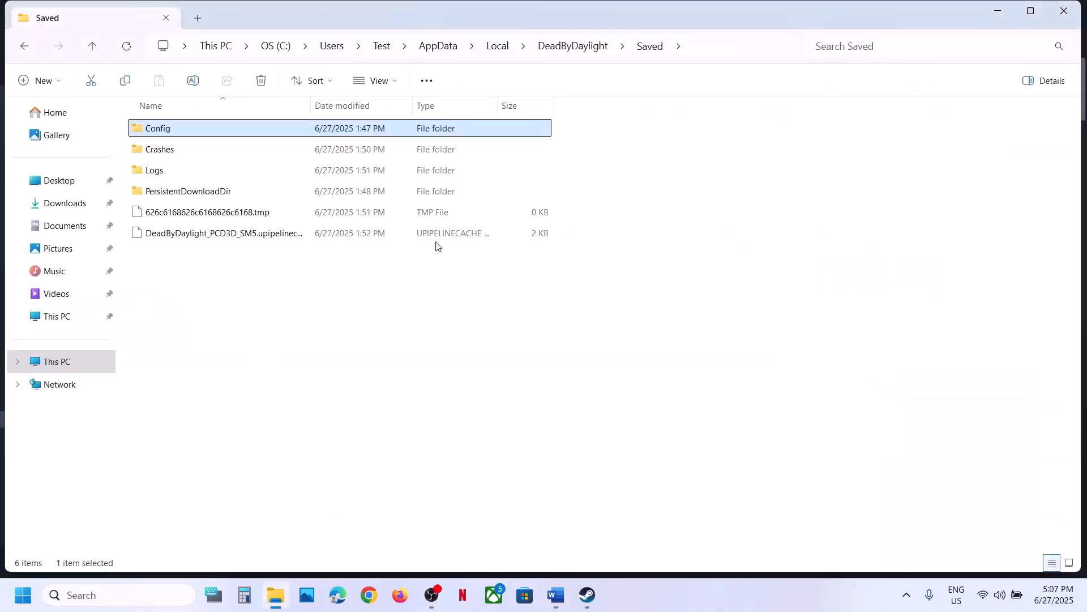
left_click(93, 47)
left_click(94, 47)
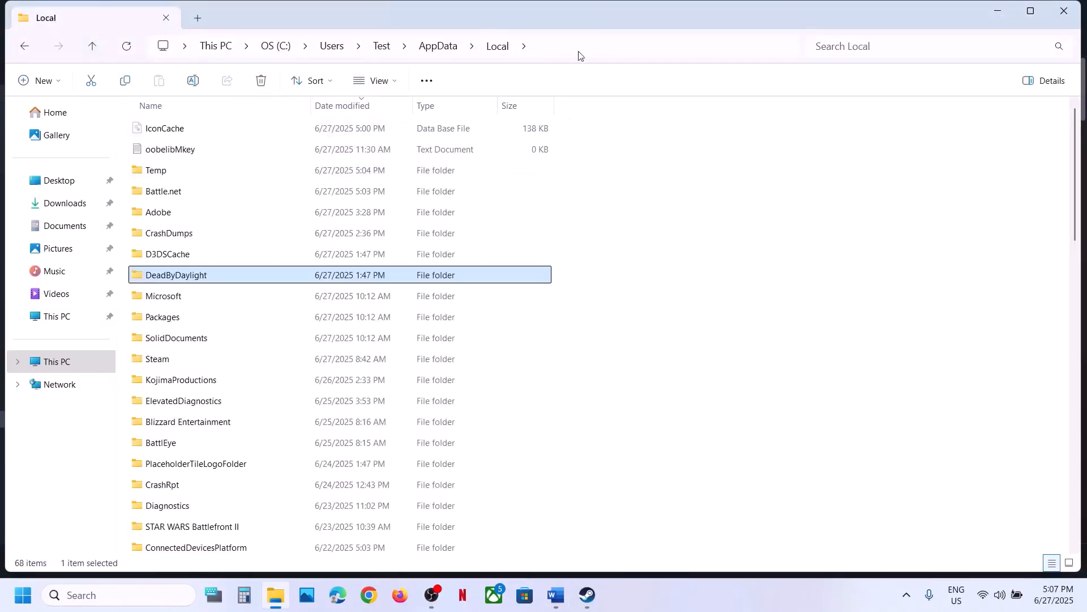
left_click(573, 47)
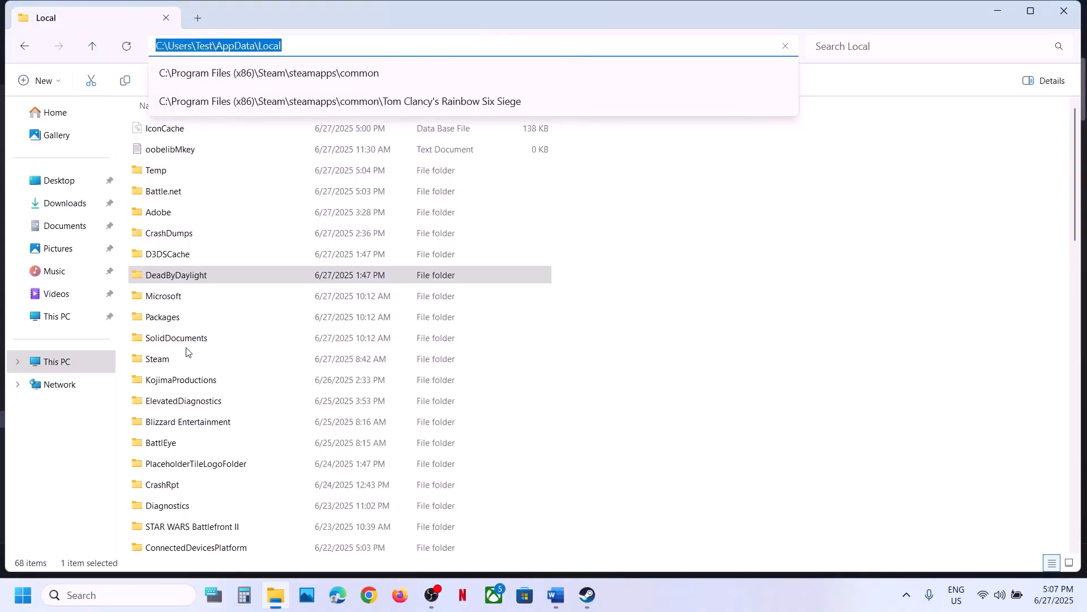
Back up the DeadByDaylight folder by copying it to the desktop, and place the copy near the desktop's centre.
left_click(194, 283)
right_click(194, 284)
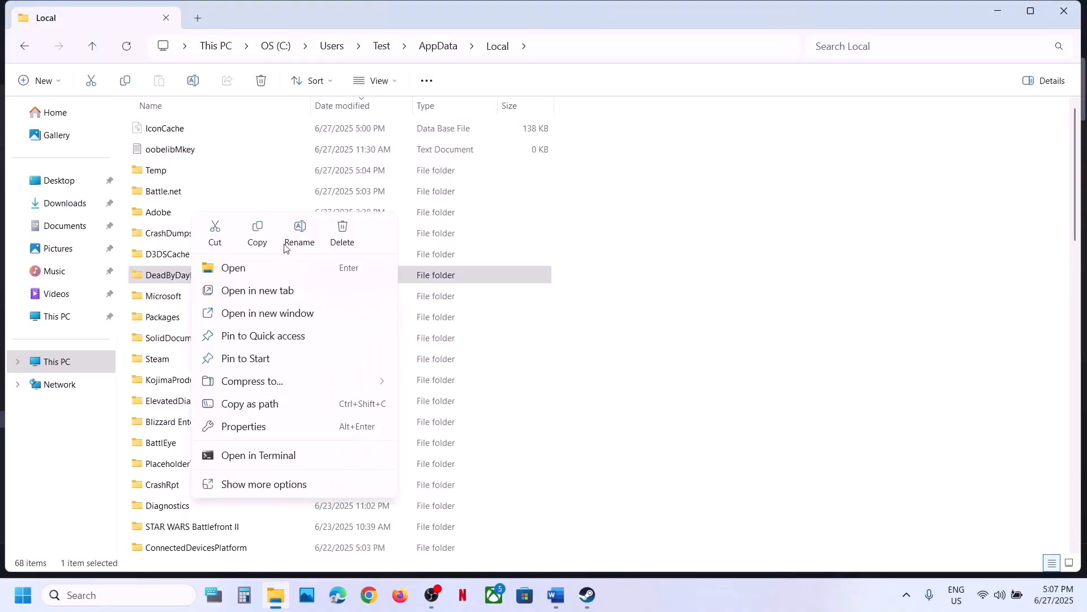
left_click(265, 234)
key("super+d")
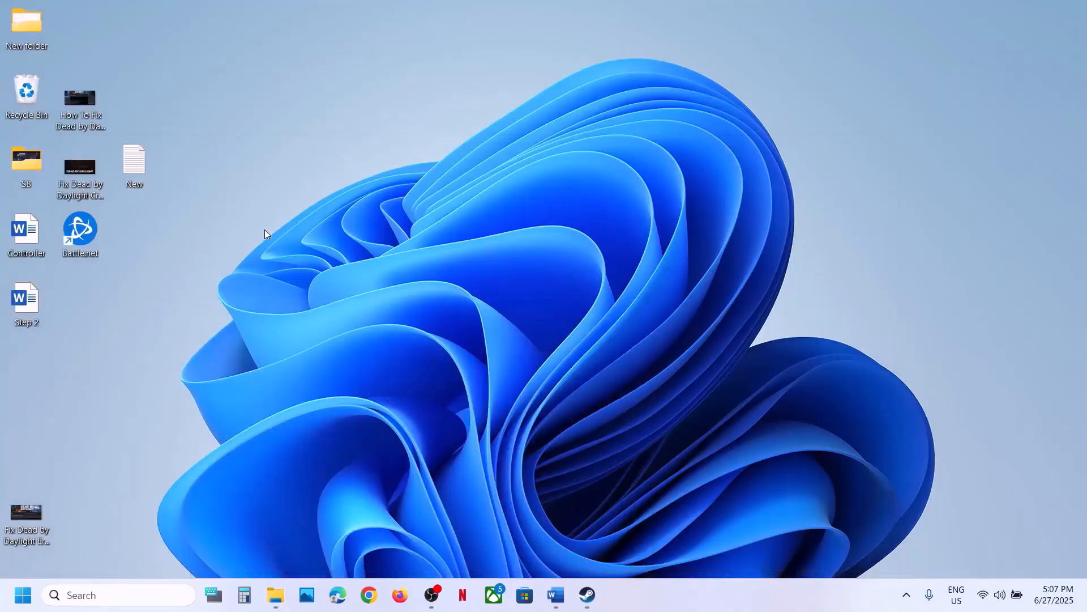
key("ctrl+v")
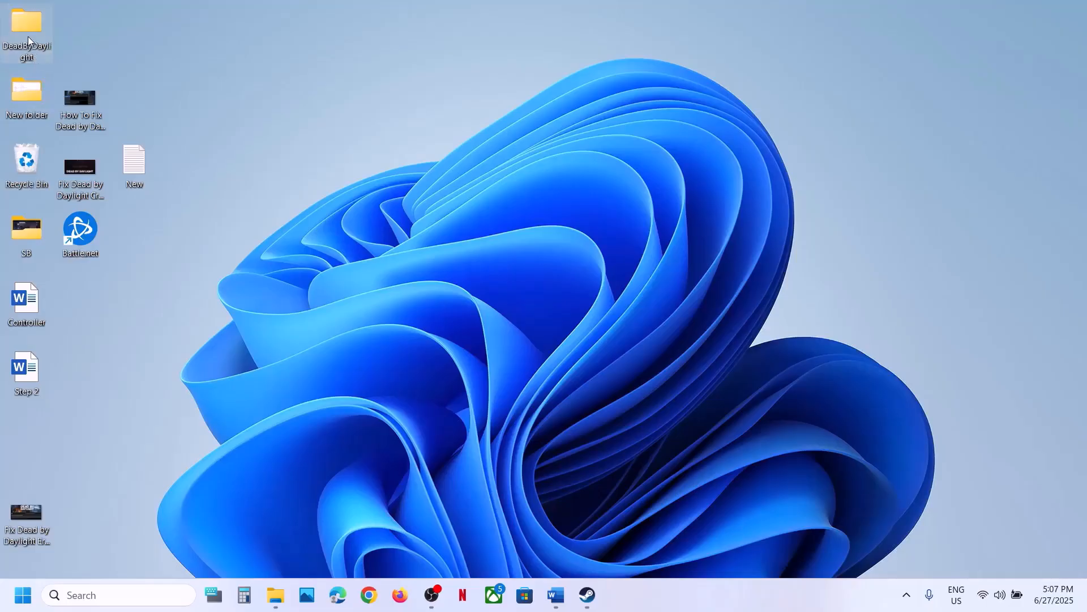
left_click_drag(29, 36, 508, 234)
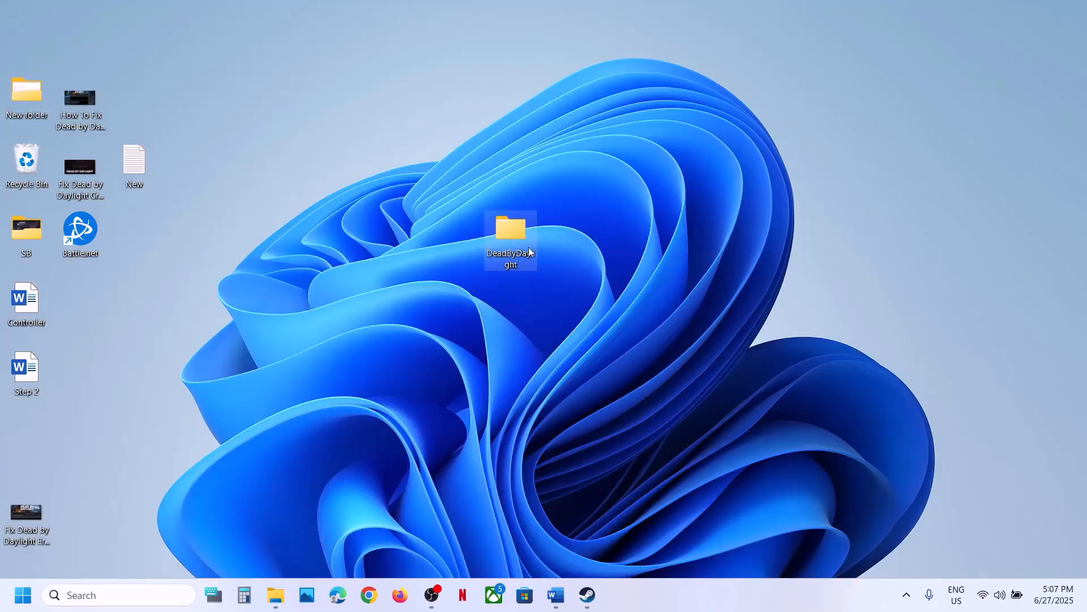
Rename the DeadByDaylight folder in AppData\Local to DeadByDaylight.old.
left_click(283, 597)
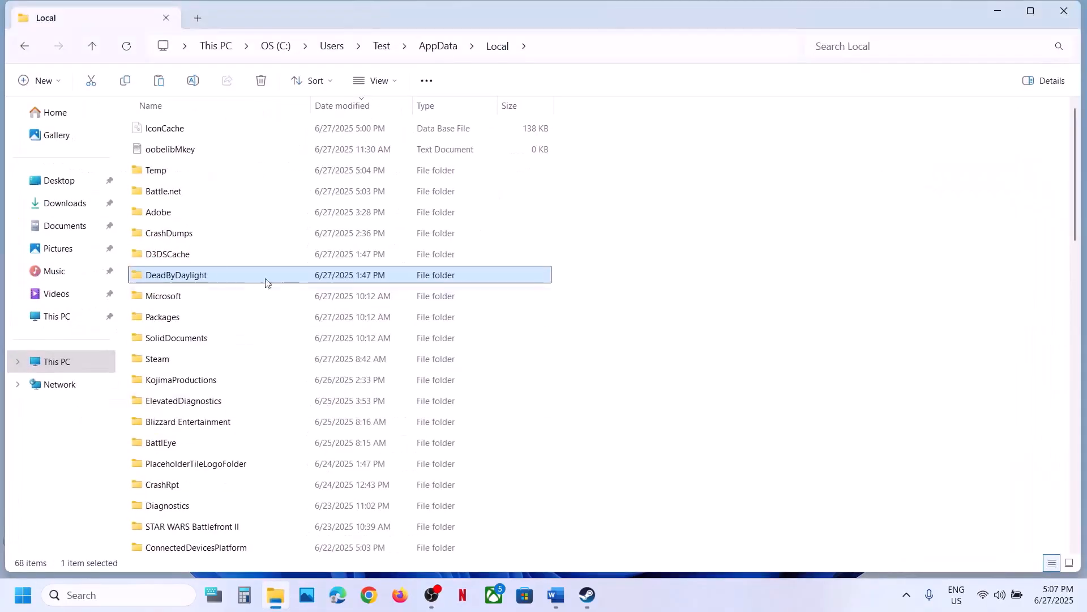
right_click(203, 279)
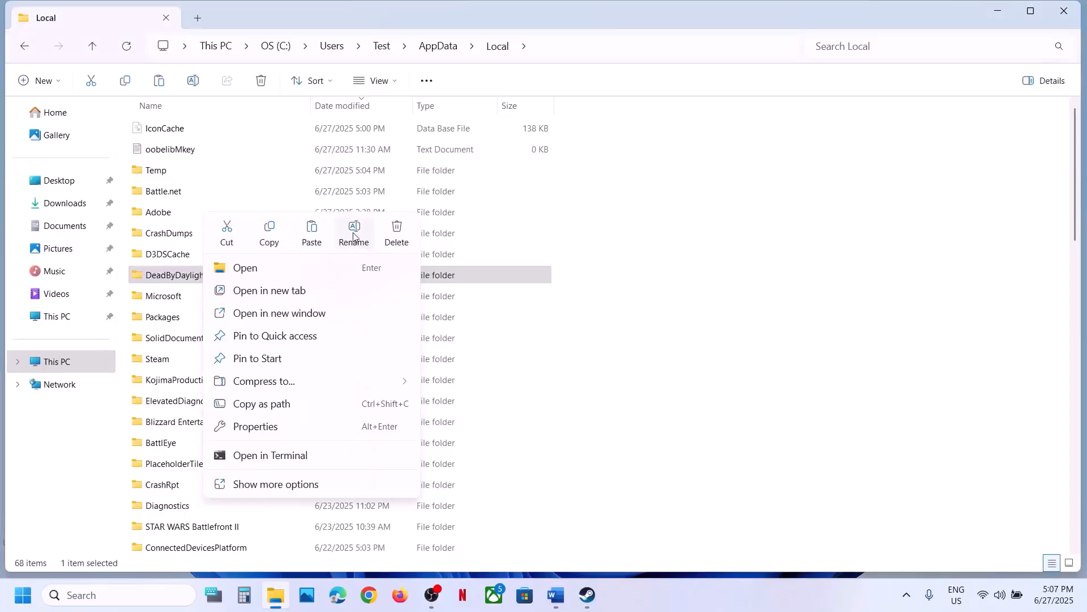
left_click(354, 235)
left_click(215, 275)
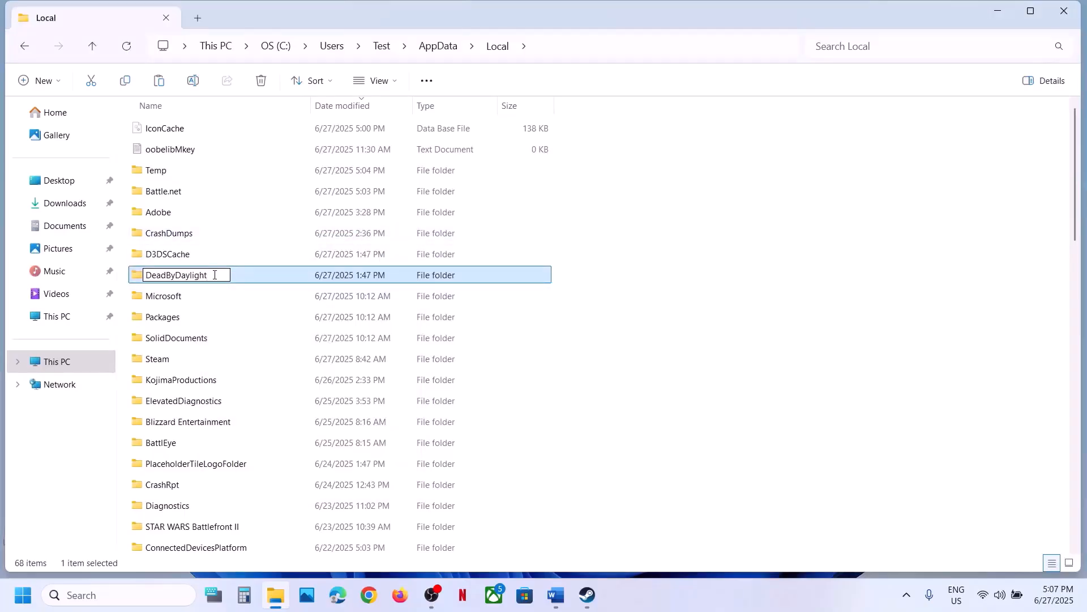
type(".old")
left_click(739, 345)
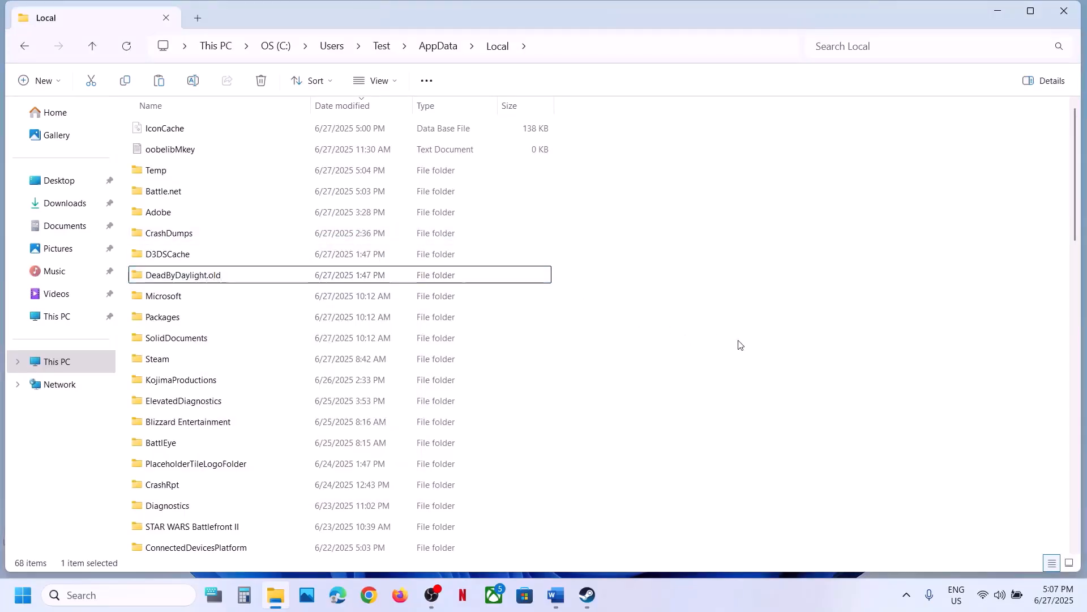
Return to the Word notes and read Step 4 about the TdrDelay value.
left_click(588, 594)
left_click(564, 597)
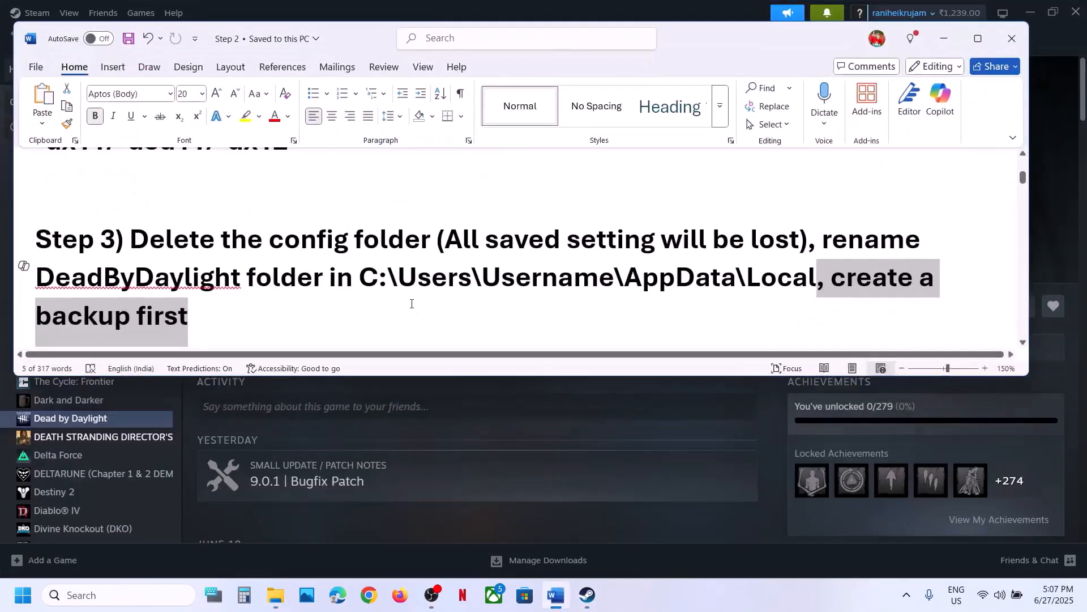
scroll(411, 306, "down", 3)
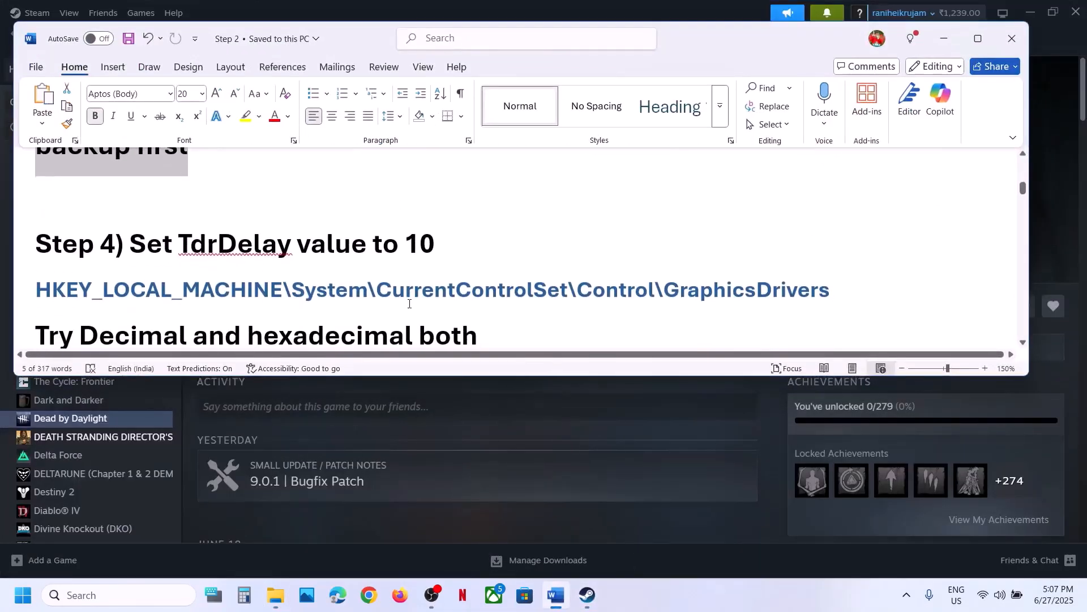
scroll(412, 304, "down", 1)
double_click(209, 239)
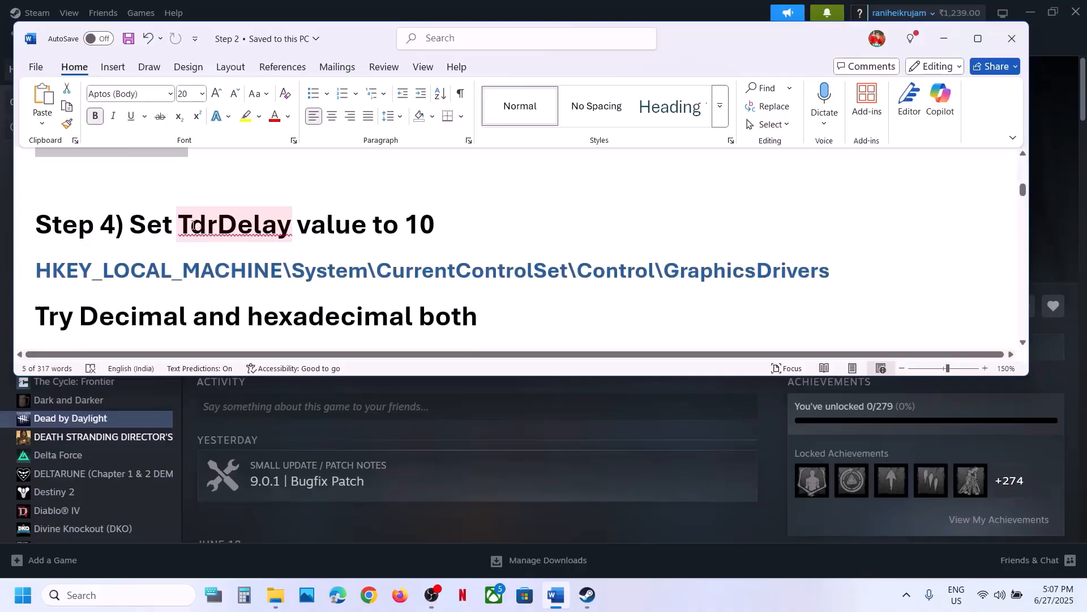
left_click_drag(193, 226, 437, 227)
left_click(442, 228)
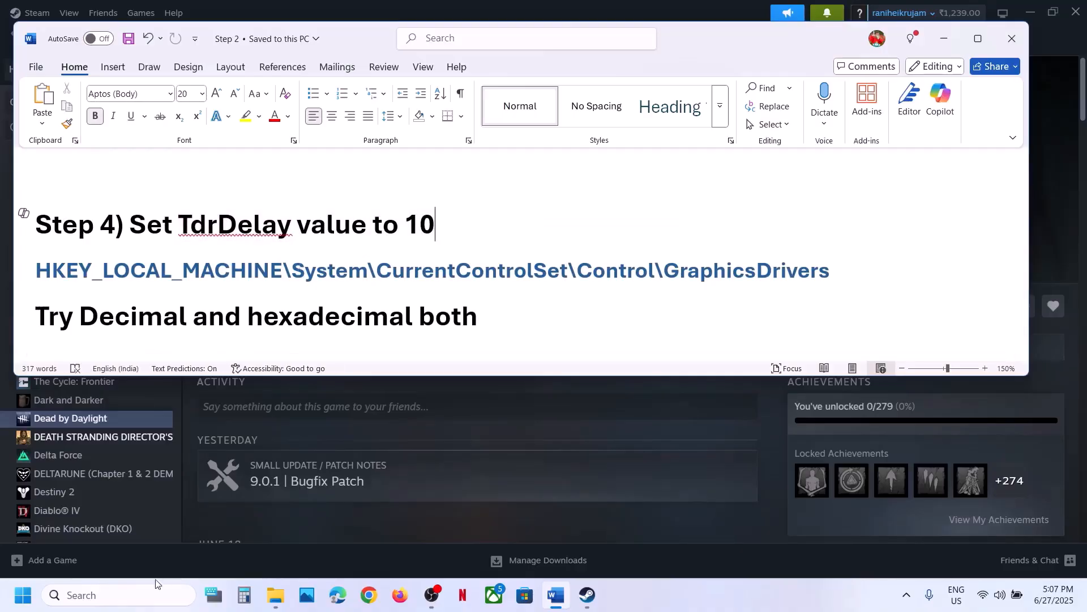
Search Windows for "registry", open Registry Editor and allow it to make changes to the device.
left_click(122, 596)
type("registry")
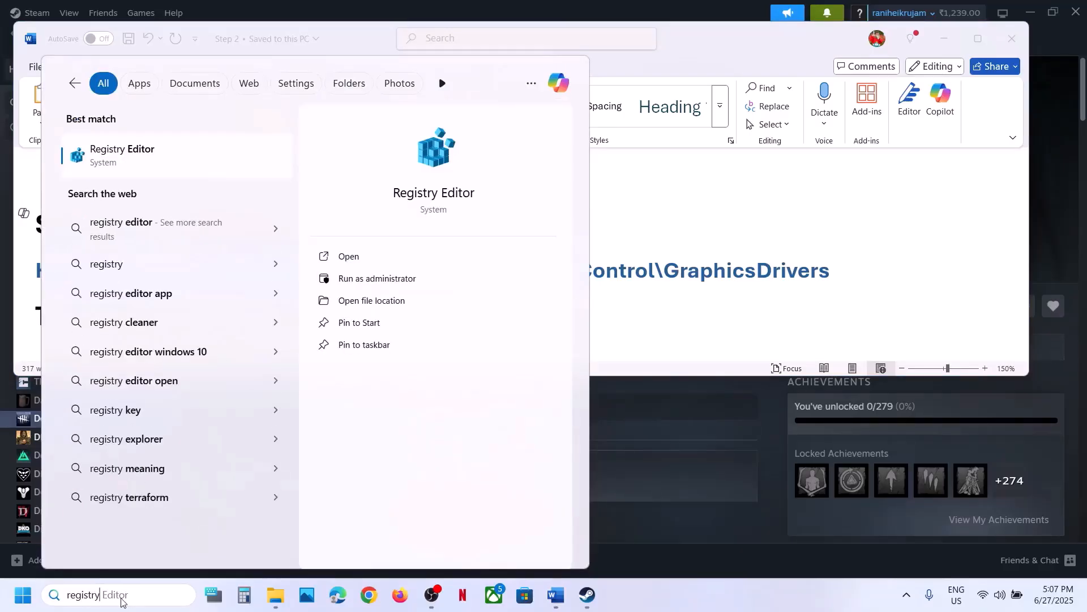
key("Return")
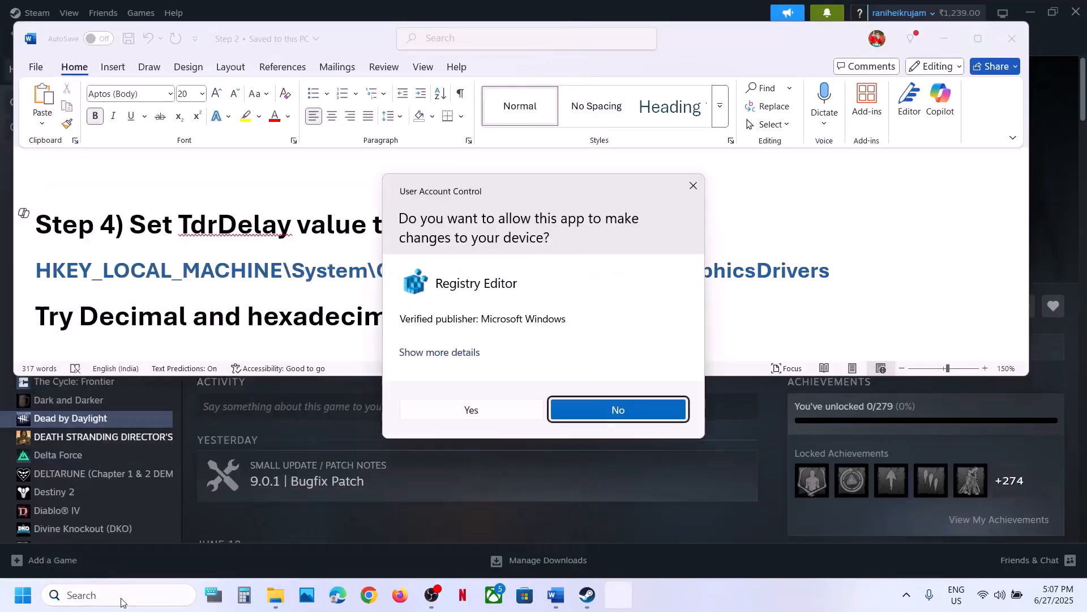
left_click(451, 413)
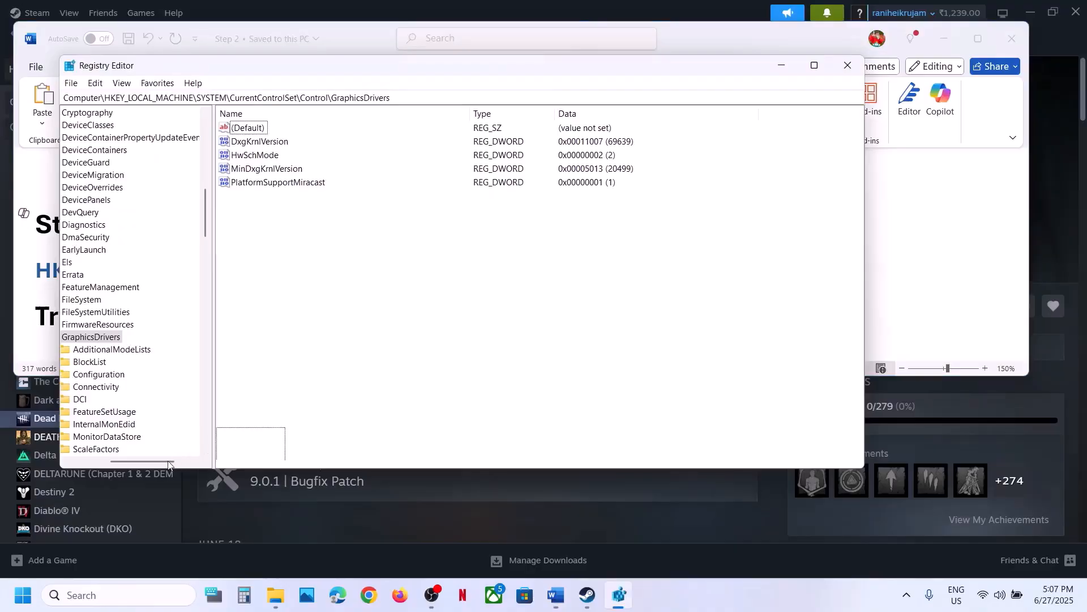
Collapse the registry tree from the GraphicsDrivers key up to HKEY_LOCAL_MACHINE.
left_click_drag(170, 460, 68, 461)
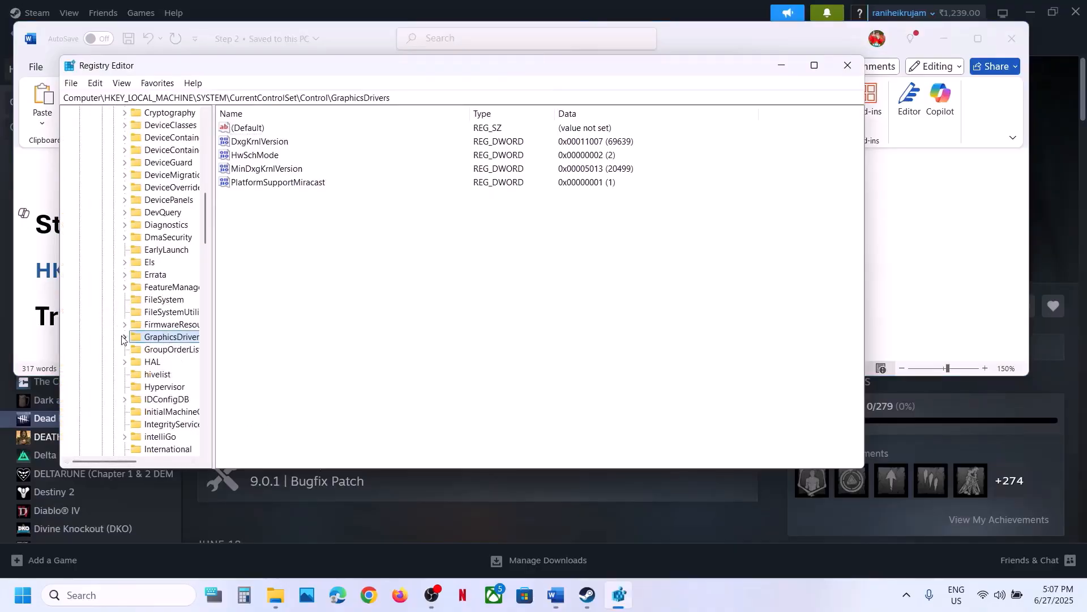
scroll(152, 211, "up", 13)
left_click(113, 286)
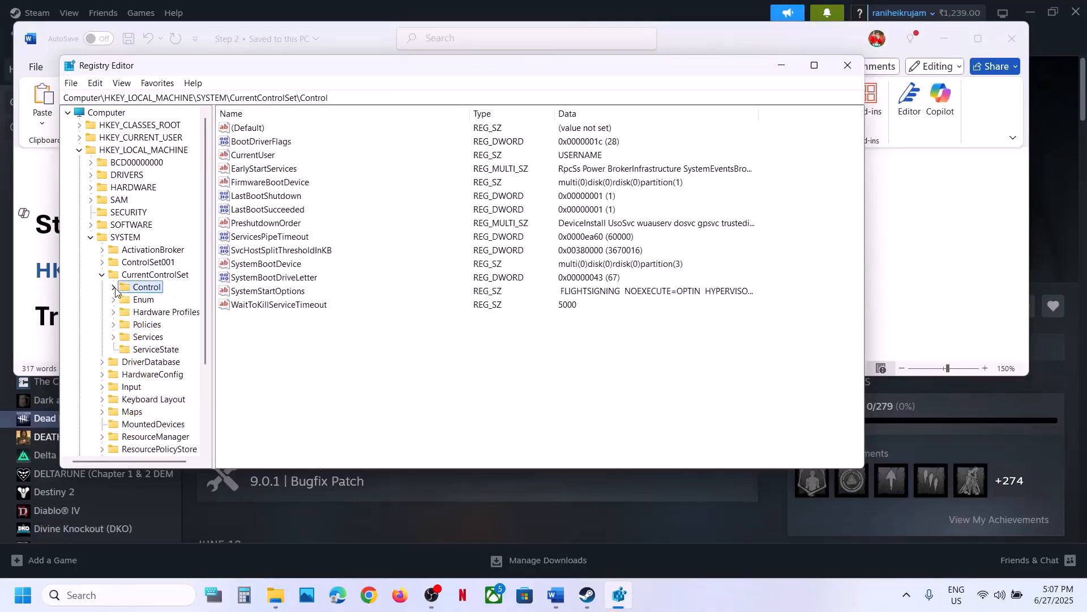
left_click(102, 274)
left_click(91, 238)
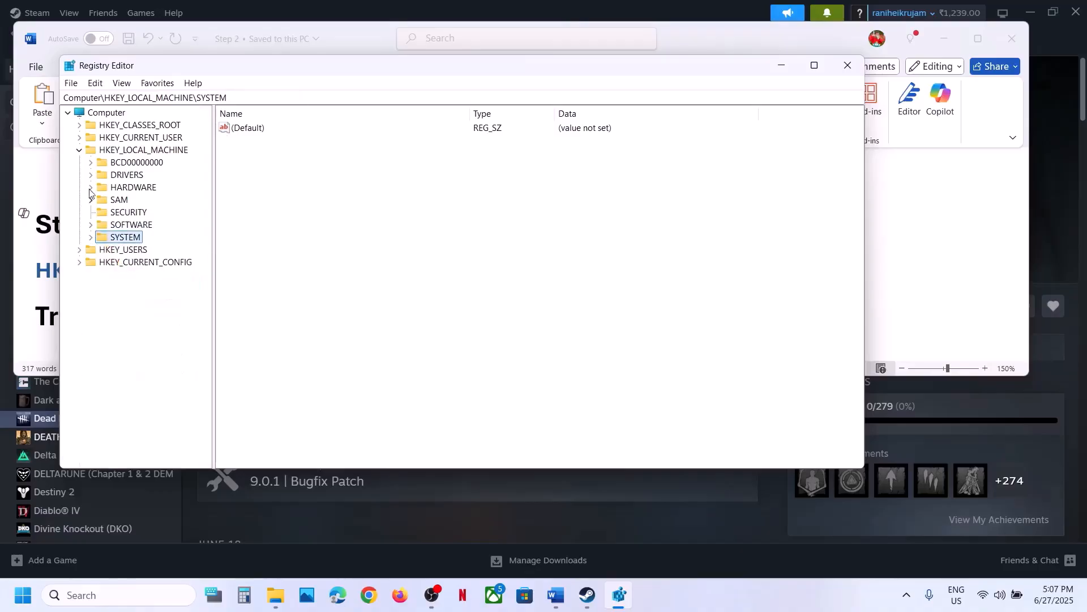
left_click(80, 150)
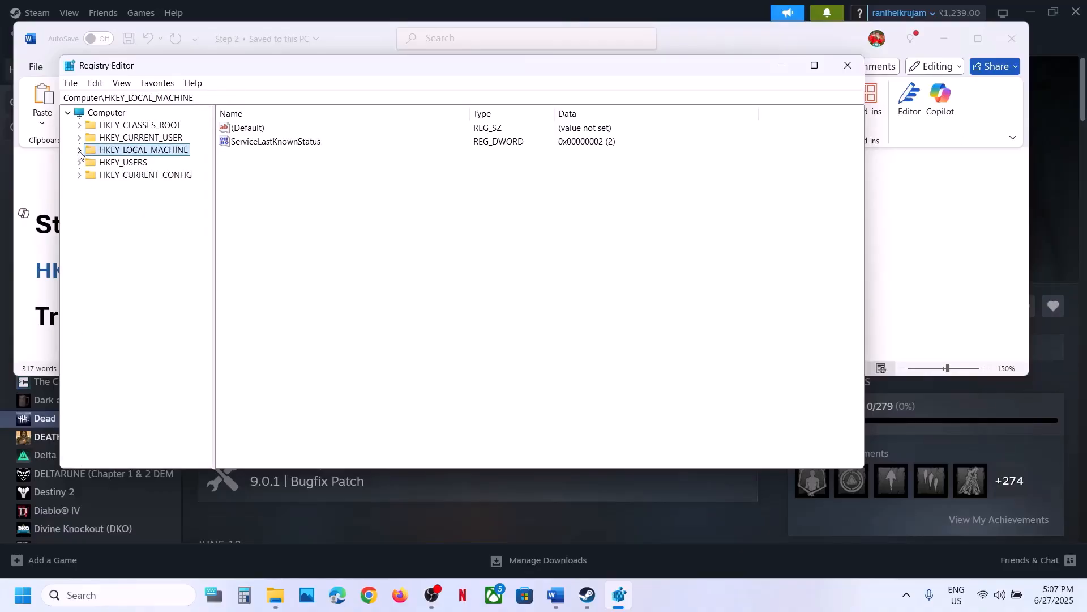
Expand HKEY_LOCAL_MACHINE\SYSTEM\CurrentControlSet, checking the key path against the Word notes.
left_click(80, 150)
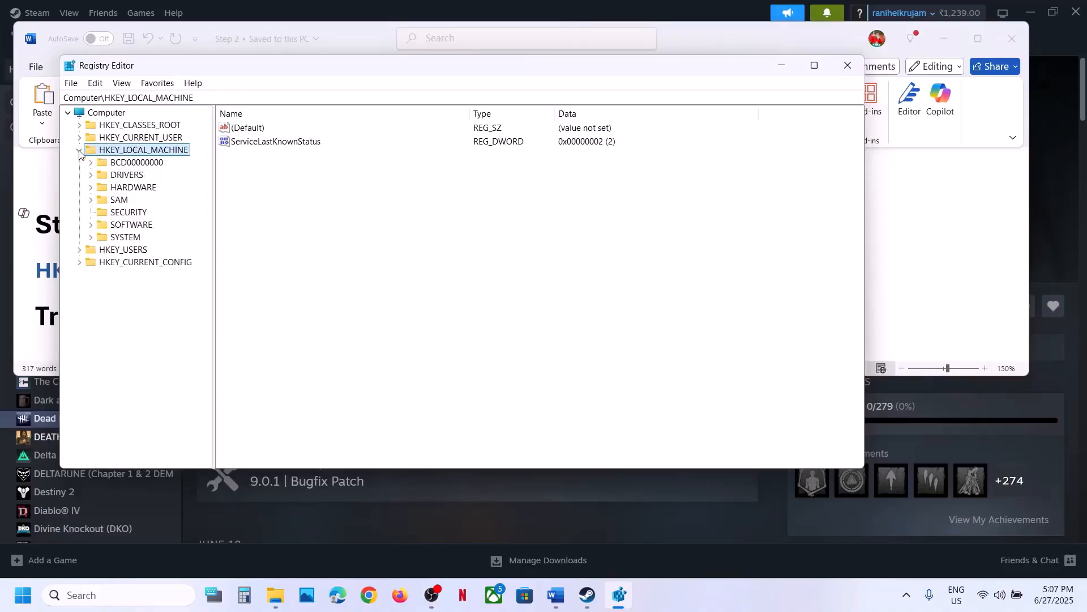
left_click(48, 260)
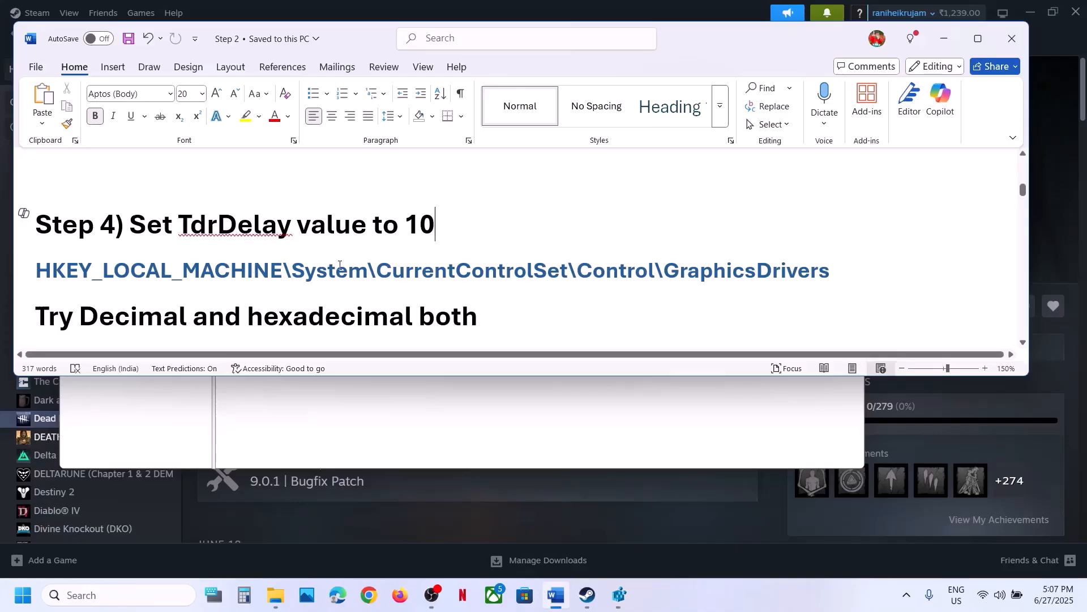
key("alt+Tab")
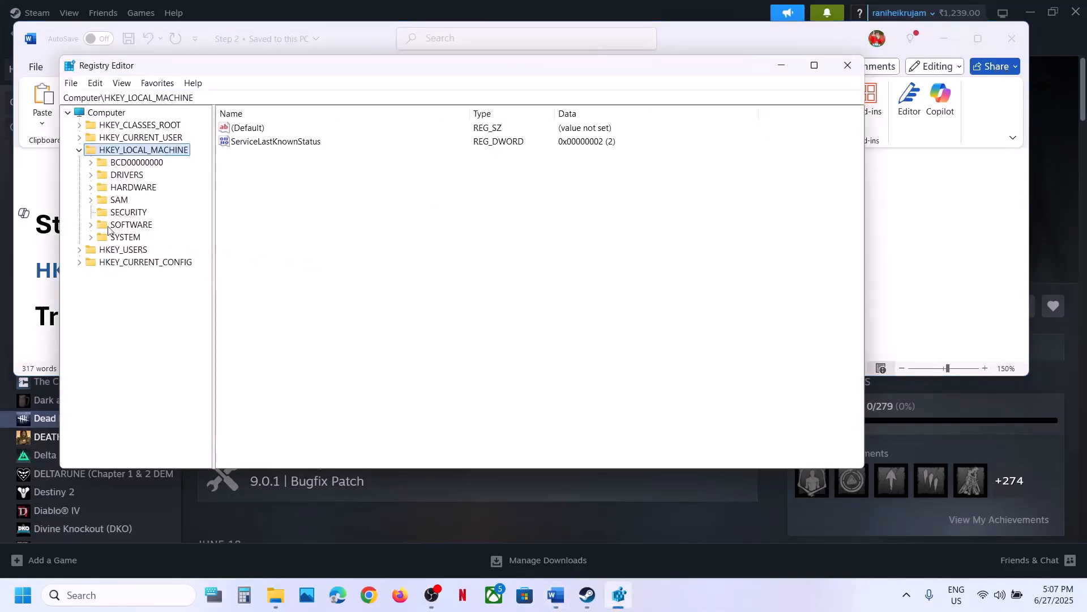
left_click(91, 238)
left_click(161, 277)
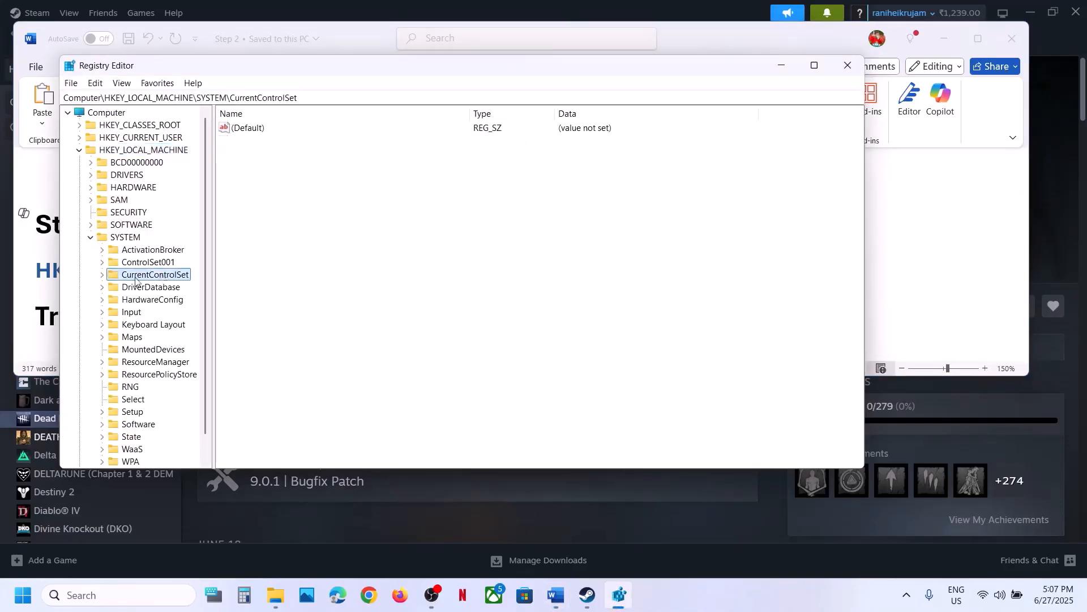
left_click(102, 277)
Check the rest of the path in the Word notes and select the GraphicsDrivers key under Control.
key("alt+Tab")
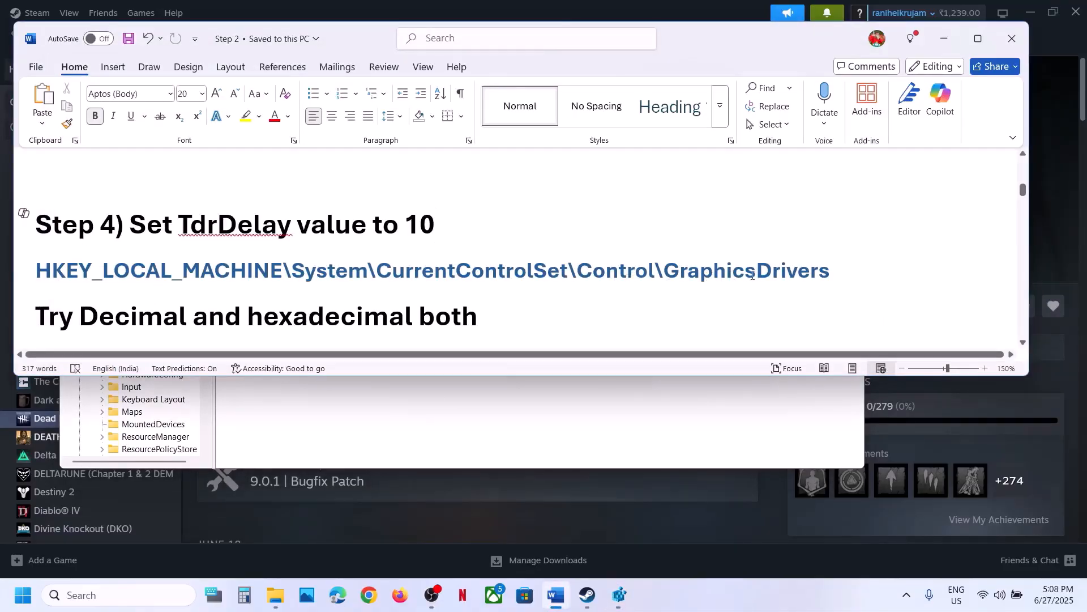
key("alt+Tab")
left_click(146, 287)
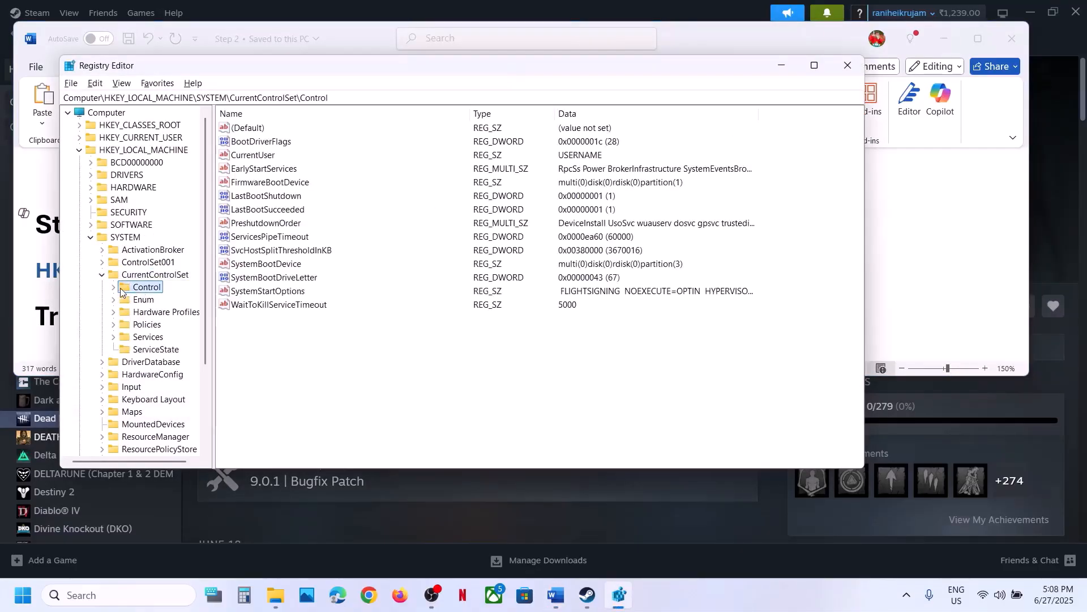
left_click(114, 288)
scroll(148, 299, "down", 14)
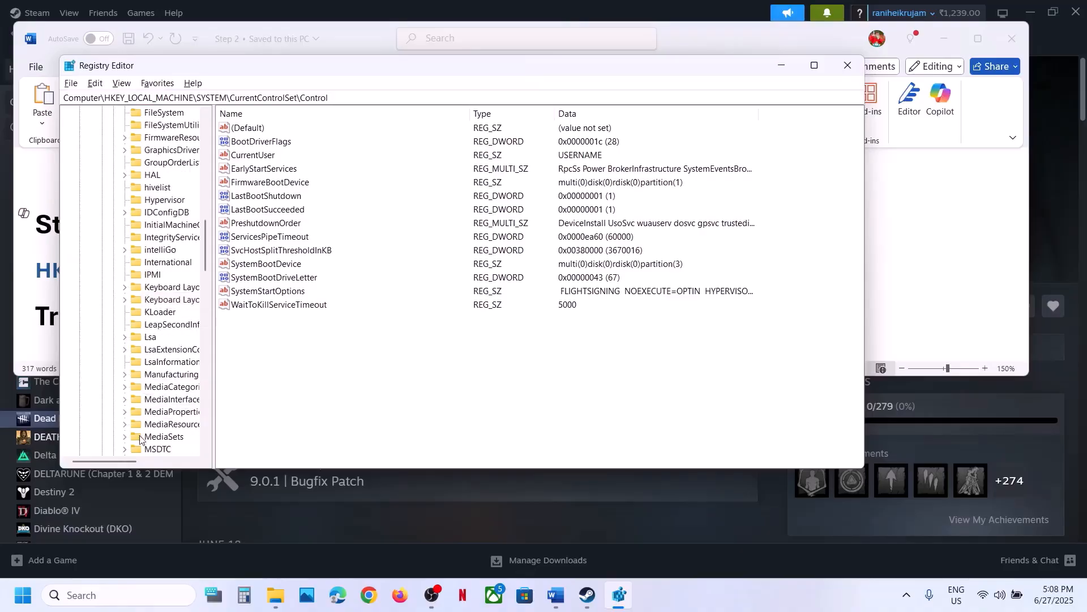
left_click_drag(117, 461, 134, 461)
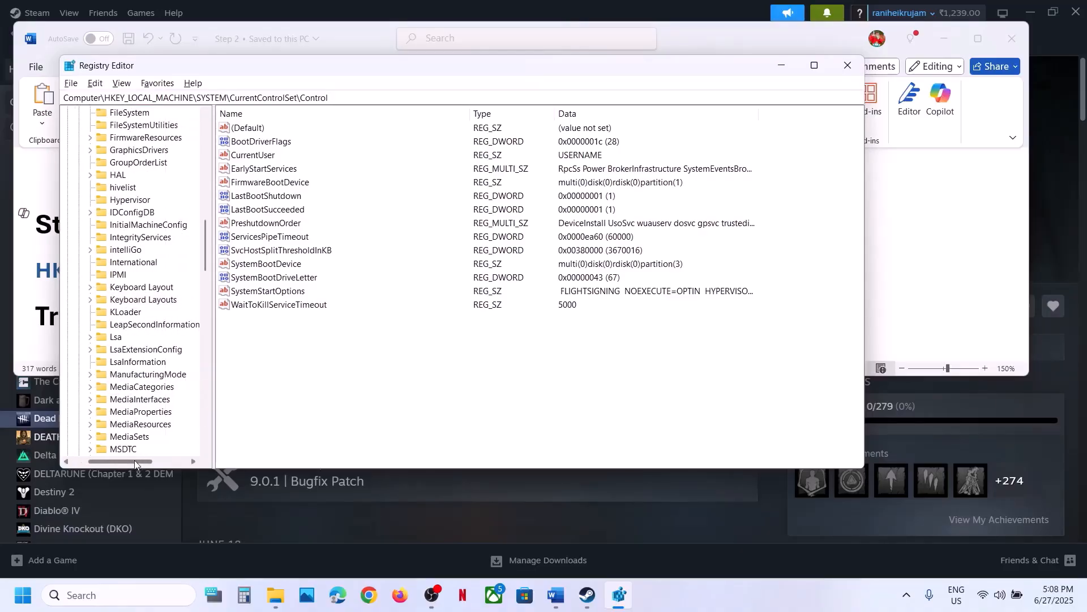
left_click(134, 151)
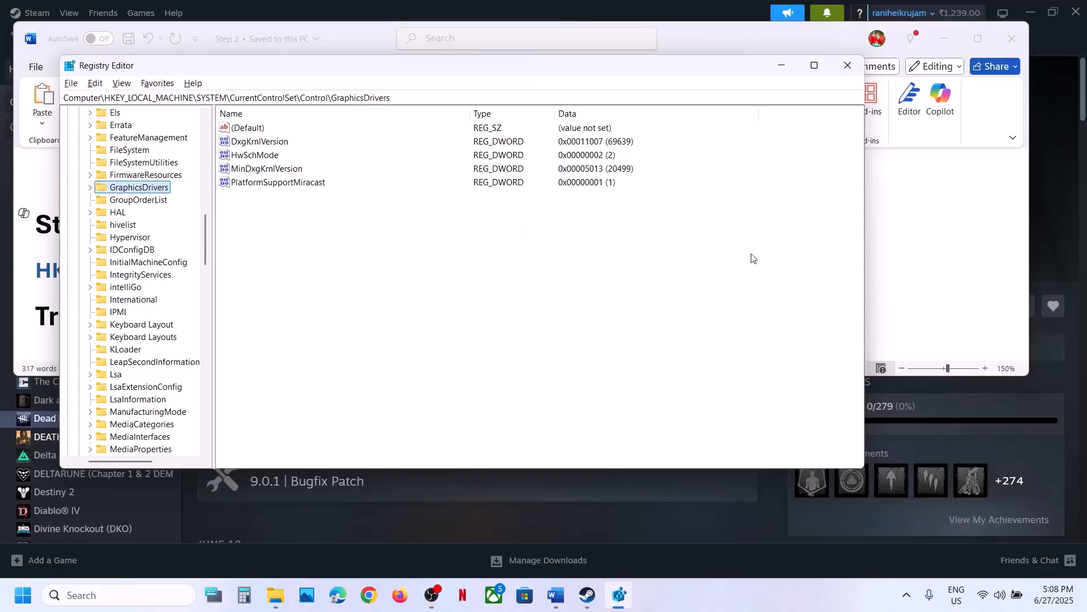
Highlight the TdrDelay name in Word's Step 4, and minimize the notes to return to Registry Editor.
left_click(903, 253)
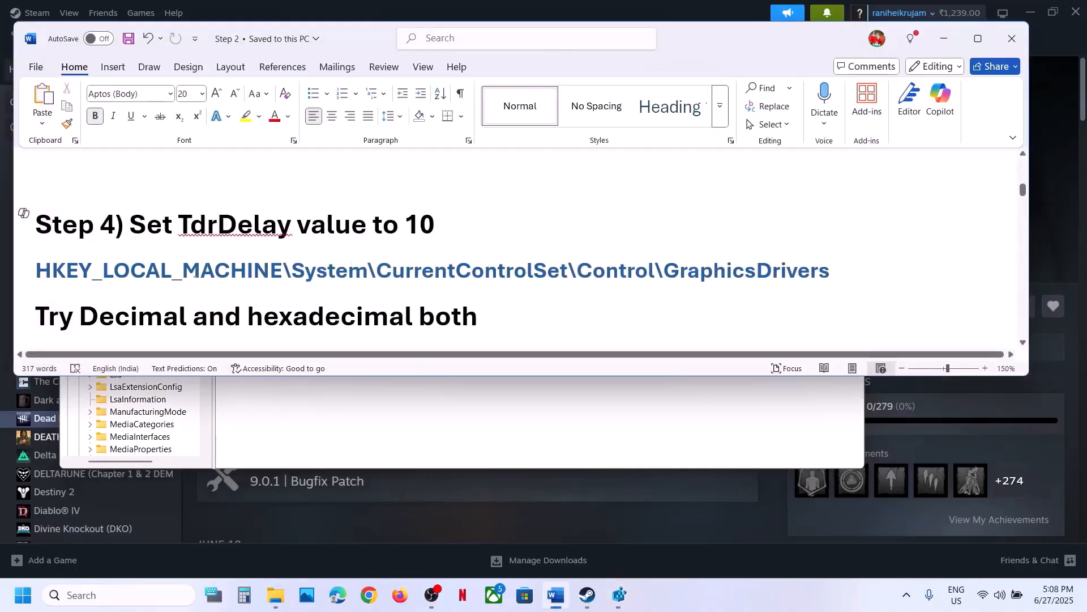
left_click_drag(184, 222, 292, 225)
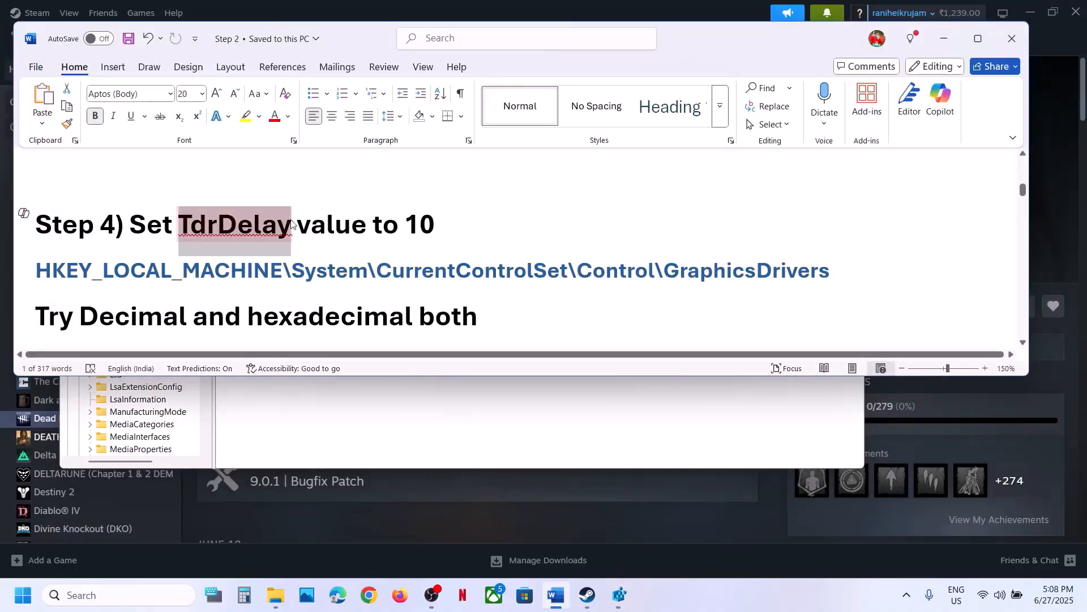
left_click(943, 38)
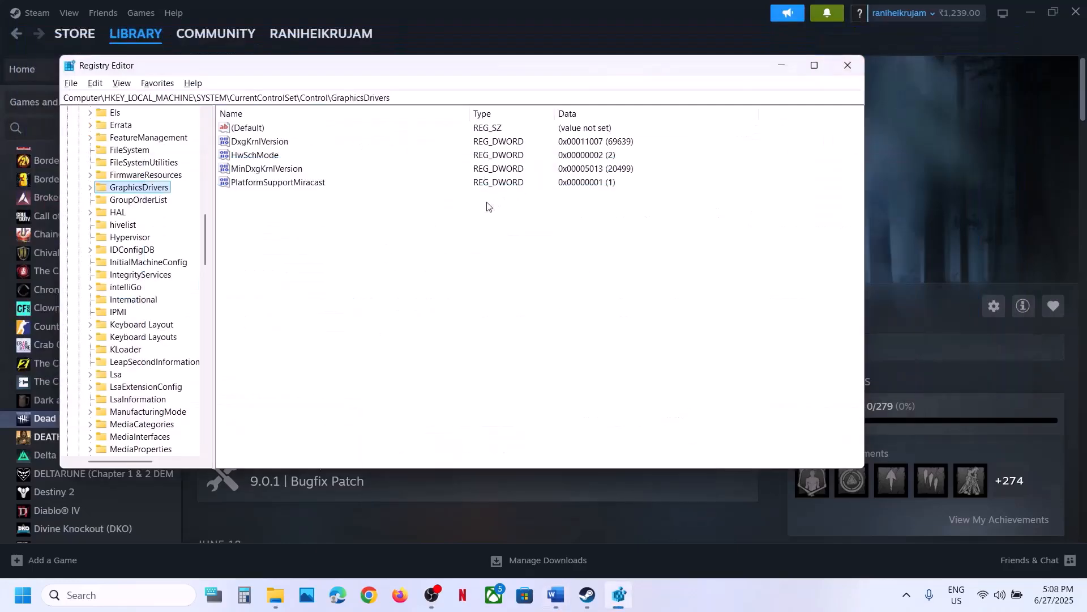
Create a new DWORD (32-bit) value named TdrDelay in the GraphicsDrivers key.
right_click(291, 210)
mouse_move(328, 221)
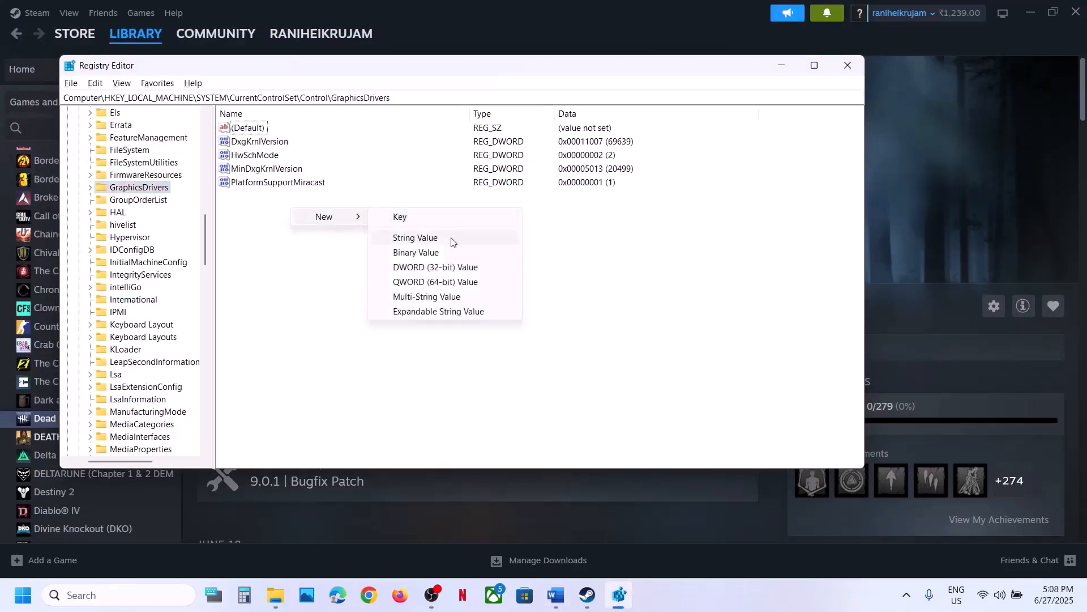
left_click(447, 272)
type("TdrDelay")
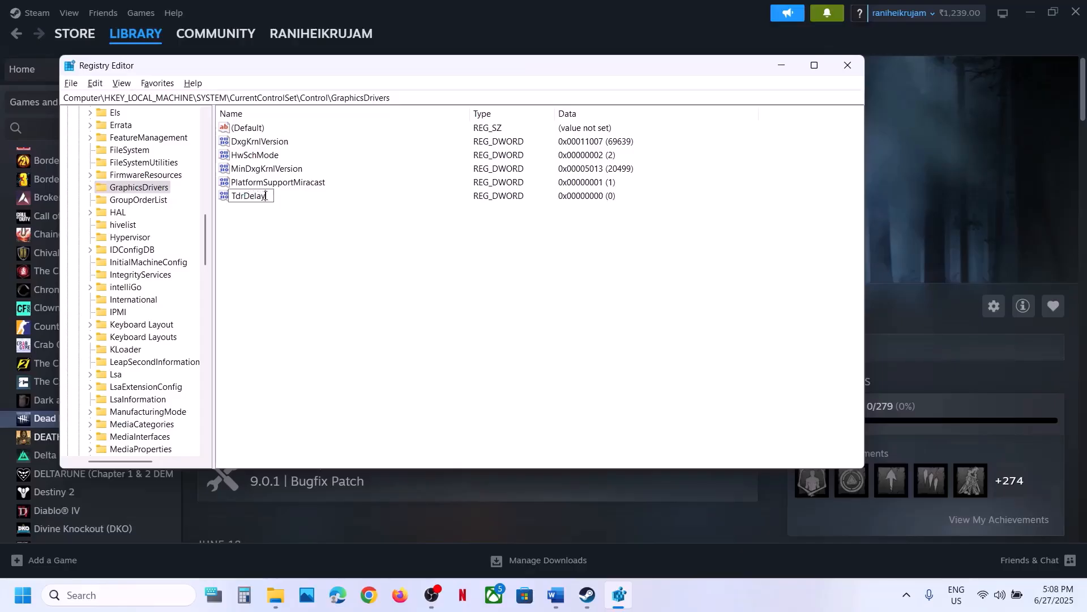
key("Return")
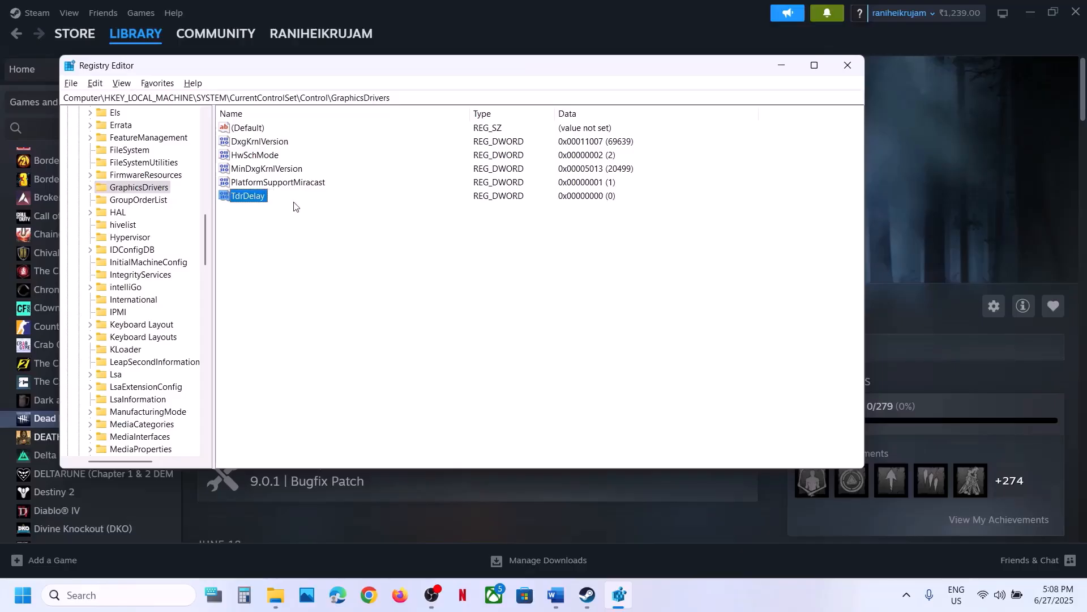
Set the TdrDelay value data to 10 with the Hexadecimal base.
double_click(254, 201)
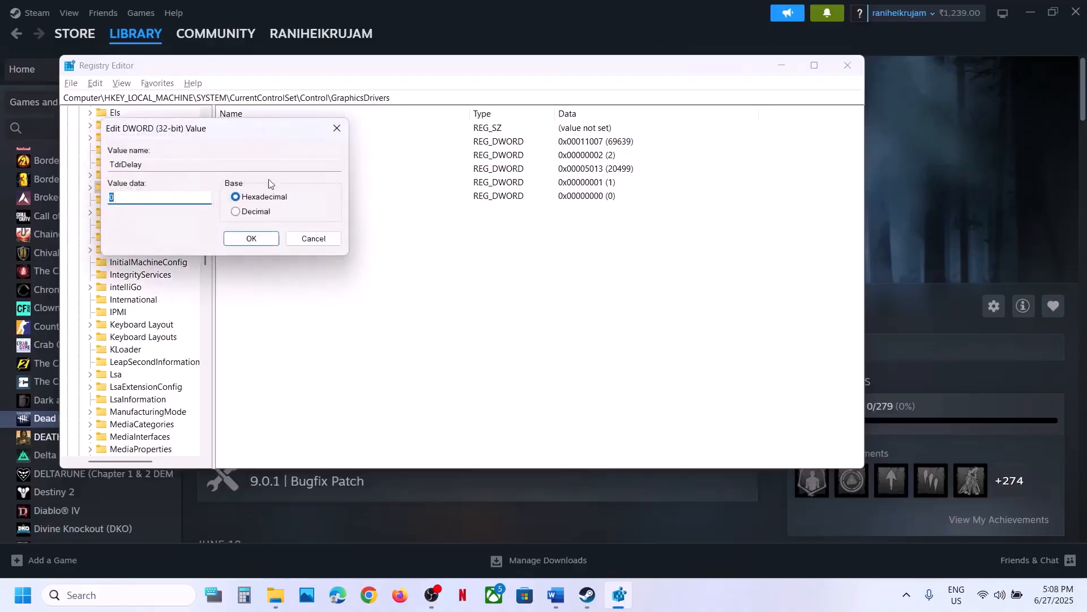
left_click_drag(269, 139, 477, 182)
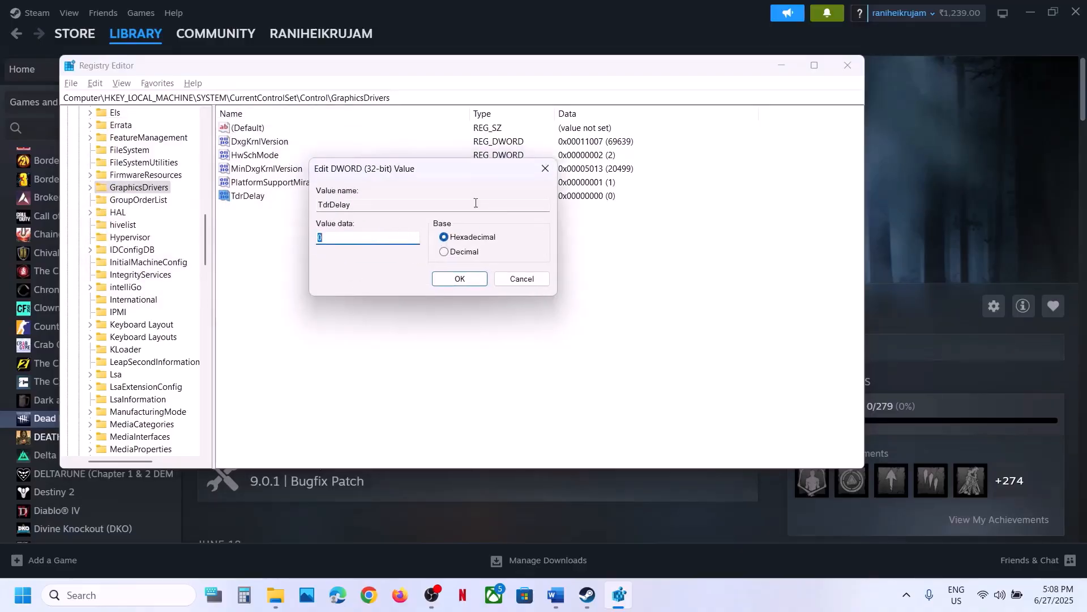
left_click(446, 240)
left_click_drag(358, 238, 319, 237)
type("1")
left_click(460, 278)
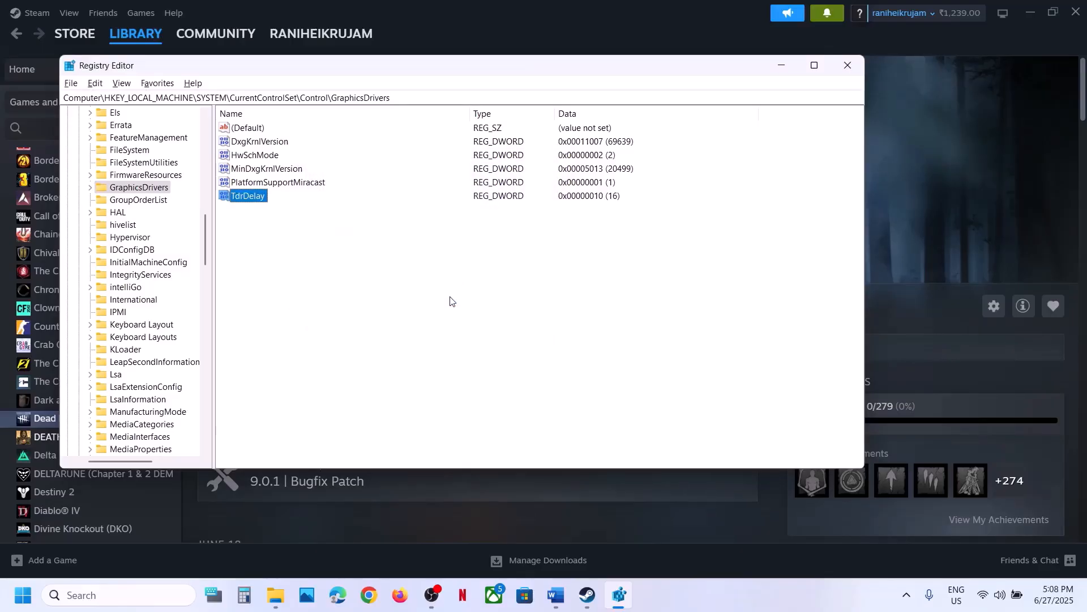
Switch TdrDelay to the Decimal base and set its value data to 10.
double_click(245, 196)
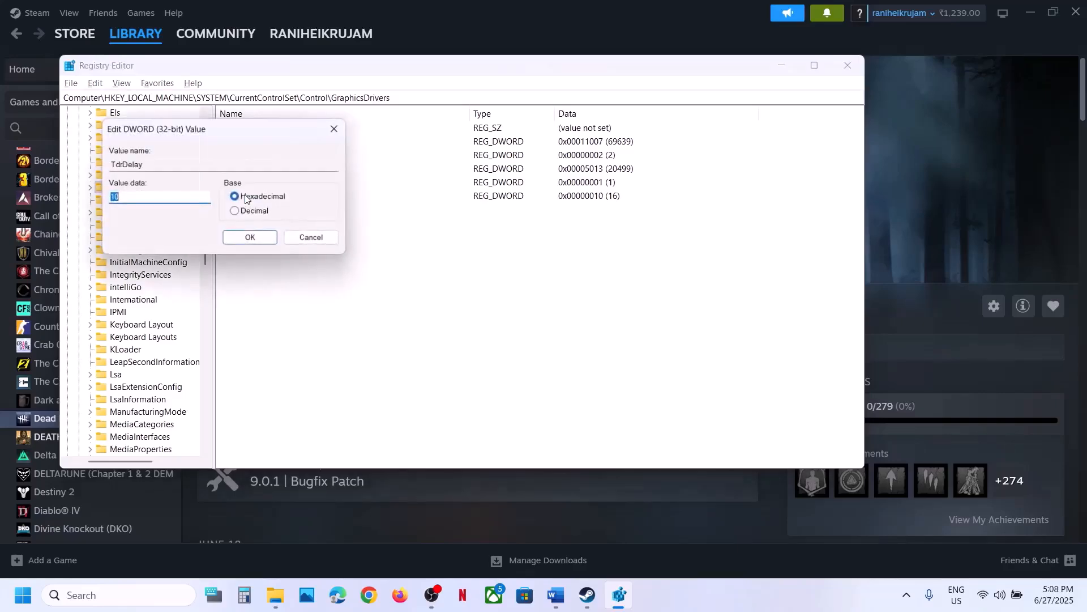
left_click(235, 211)
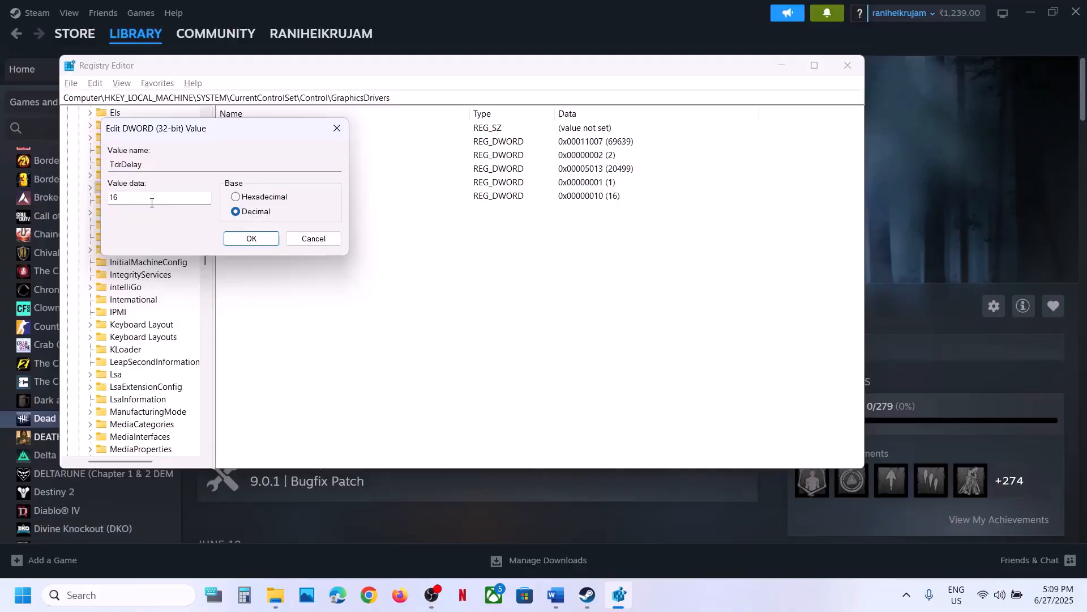
left_click_drag(139, 197, 92, 201)
type("10")
left_click(252, 238)
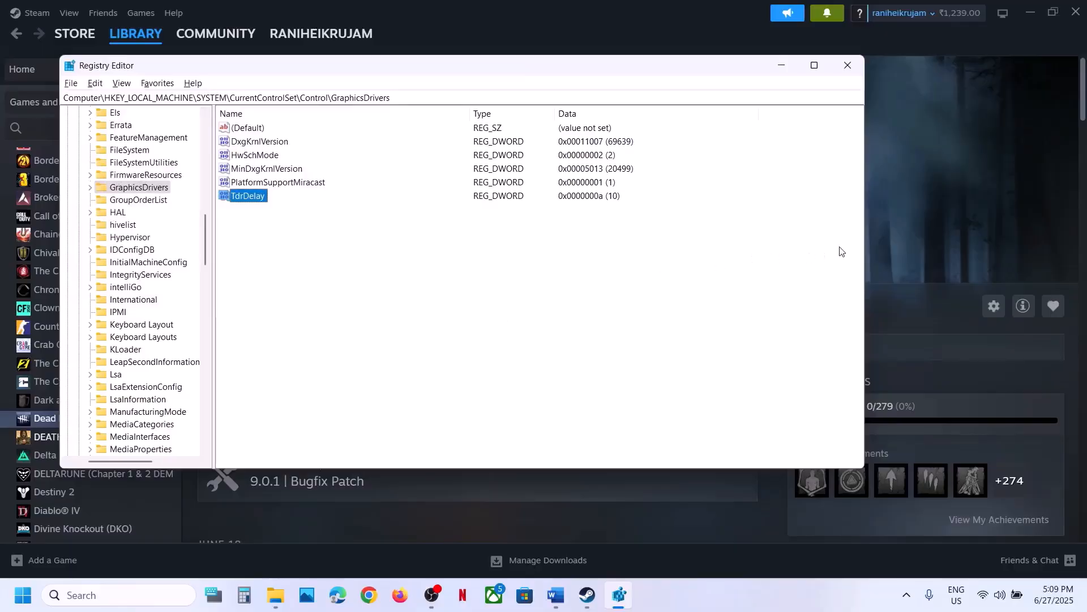
Bring up the Windows power options that include Restart, and dismiss them without choosing any.
left_click(901, 252)
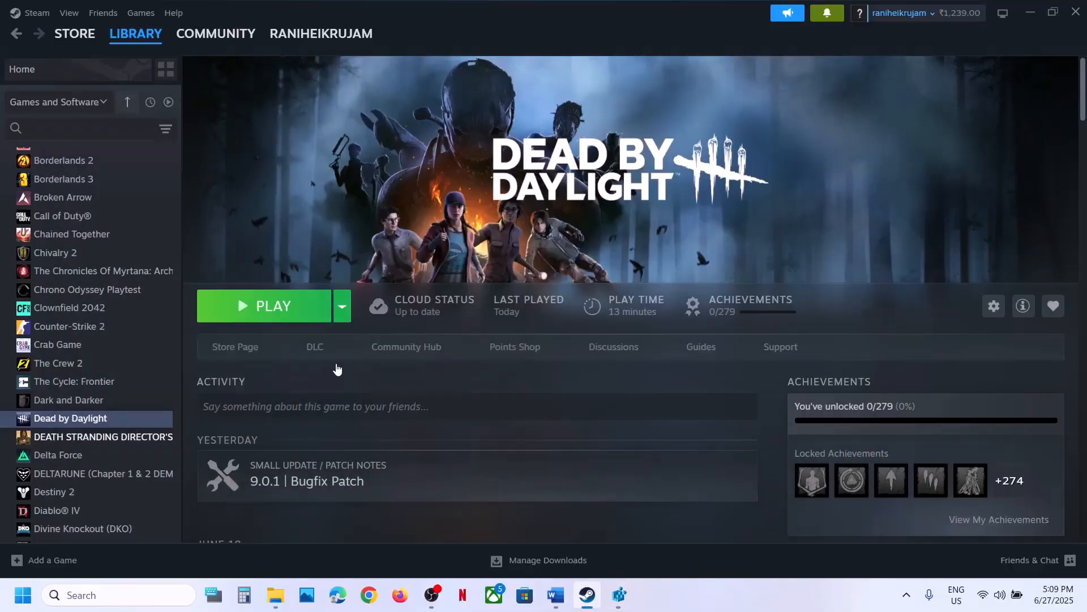
key("super")
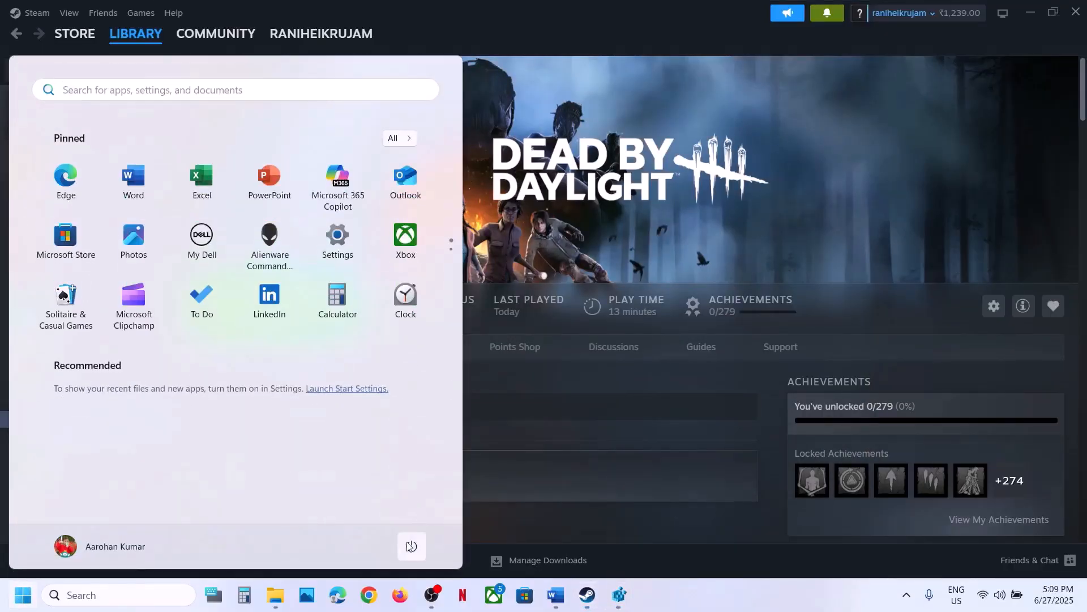
left_click(411, 545)
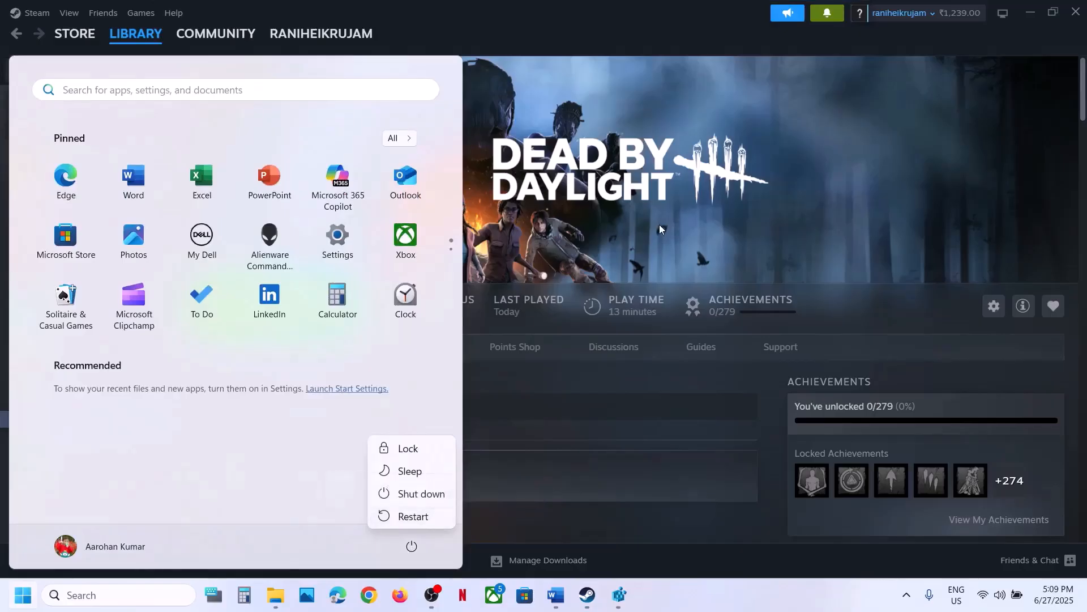
key("Escape")
key("Escape")
Return to Registry Editor and set TdrDelay back to hexadecimal 10.
left_click(622, 594)
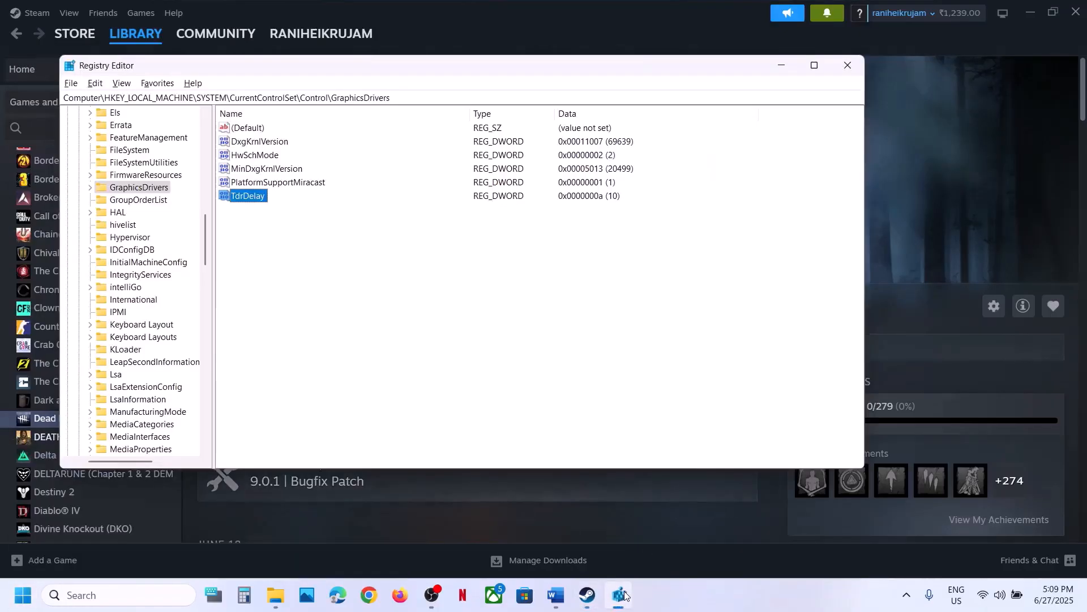
double_click(233, 197)
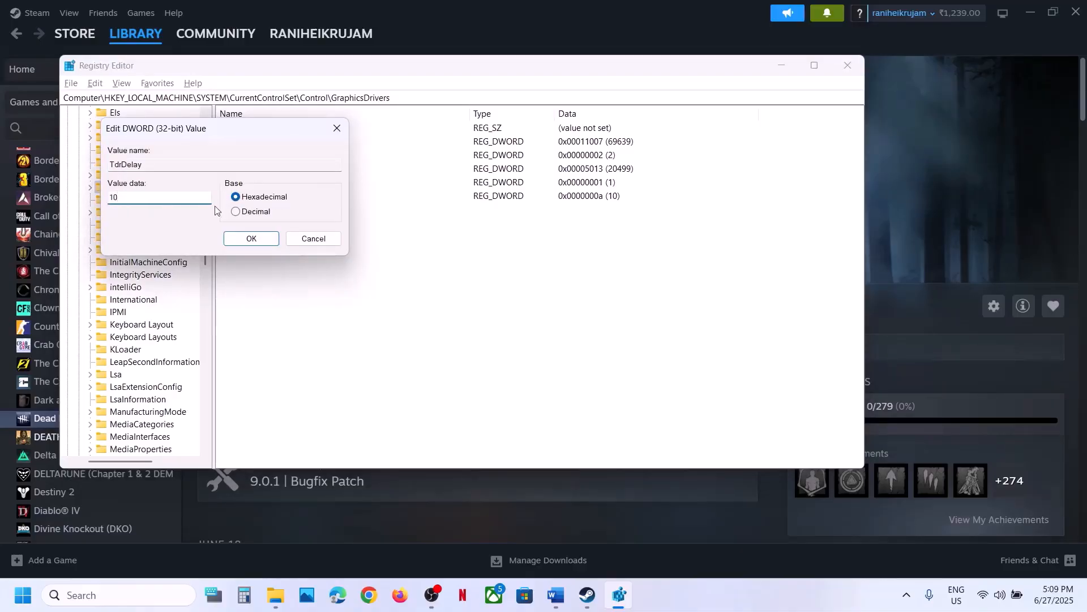
left_click(244, 235)
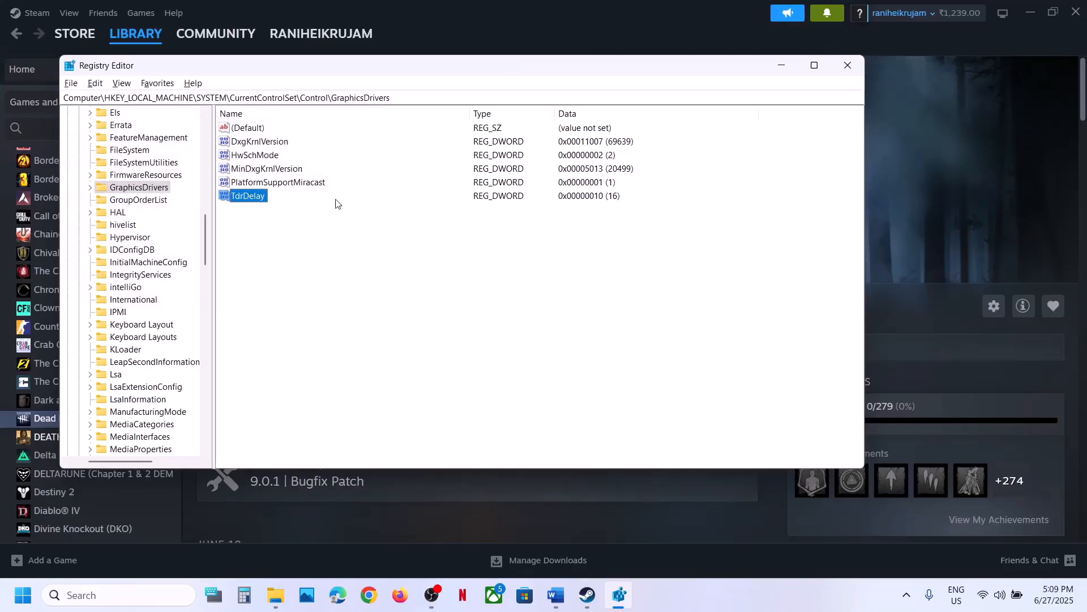
Set TdrDelay to 10 with the Decimal base, and close Registry Editor.
double_click(257, 197)
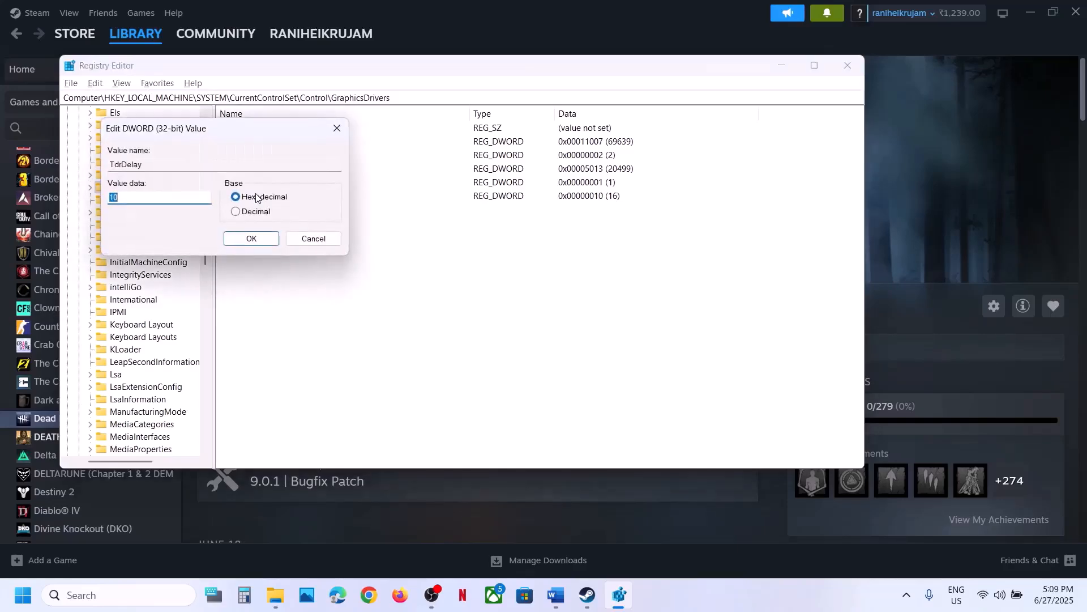
left_click(236, 213)
double_click(142, 195)
type("1")
left_click(255, 237)
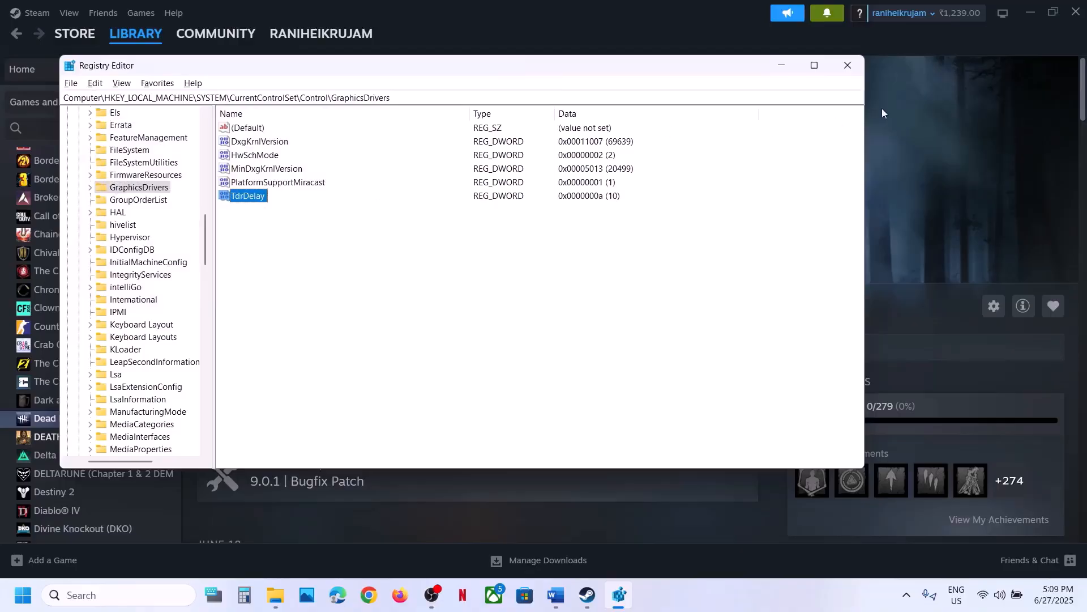
left_click(856, 75)
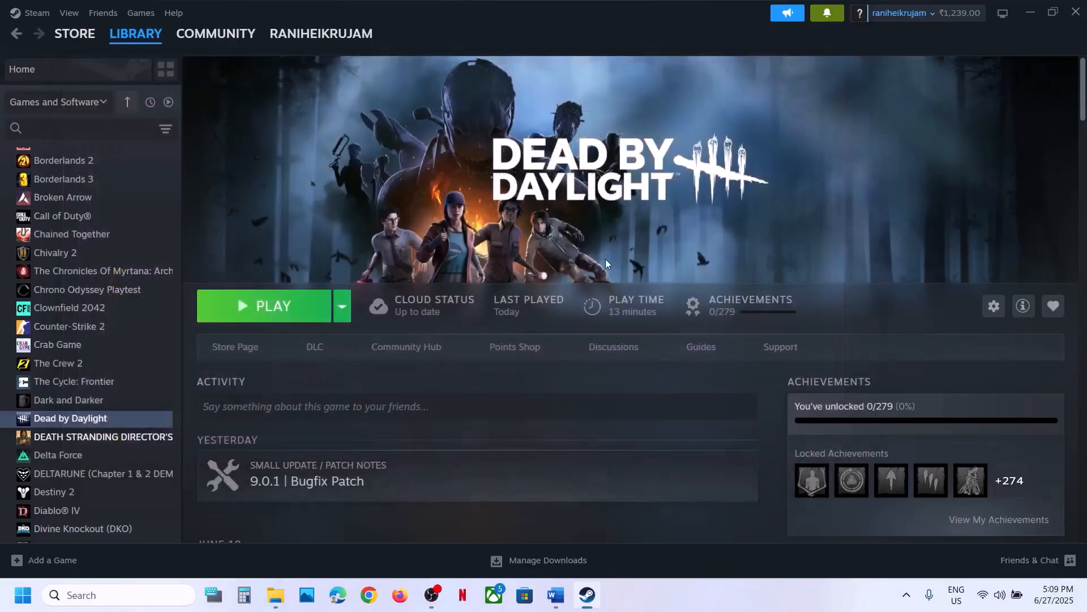
Highlight "Verify the game files" in Step 5 of the Word notes, and return to Steam.
left_click(552, 597)
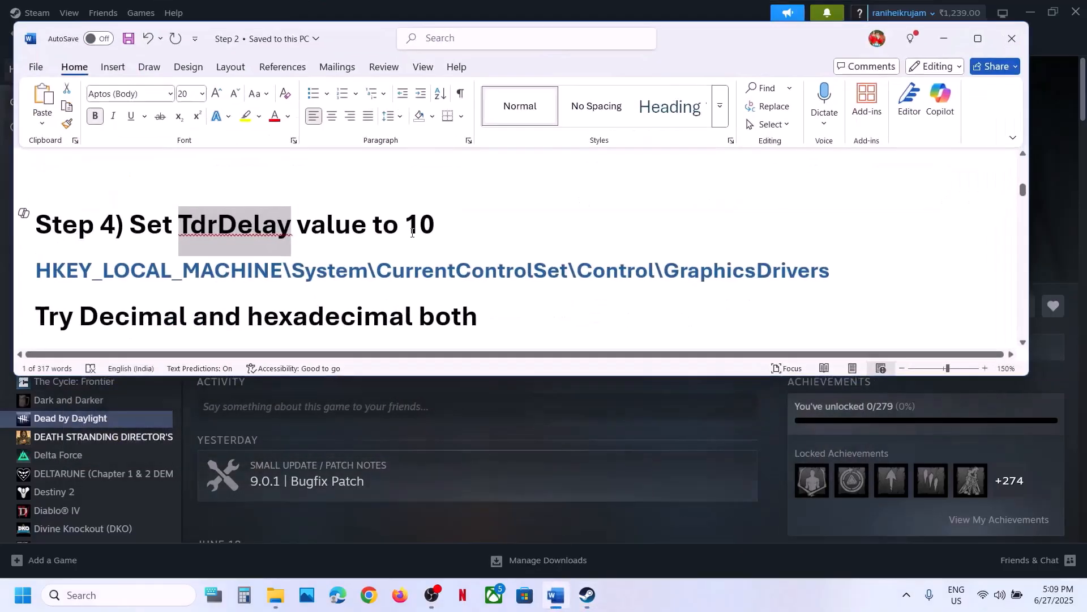
scroll(412, 234, "down", 2)
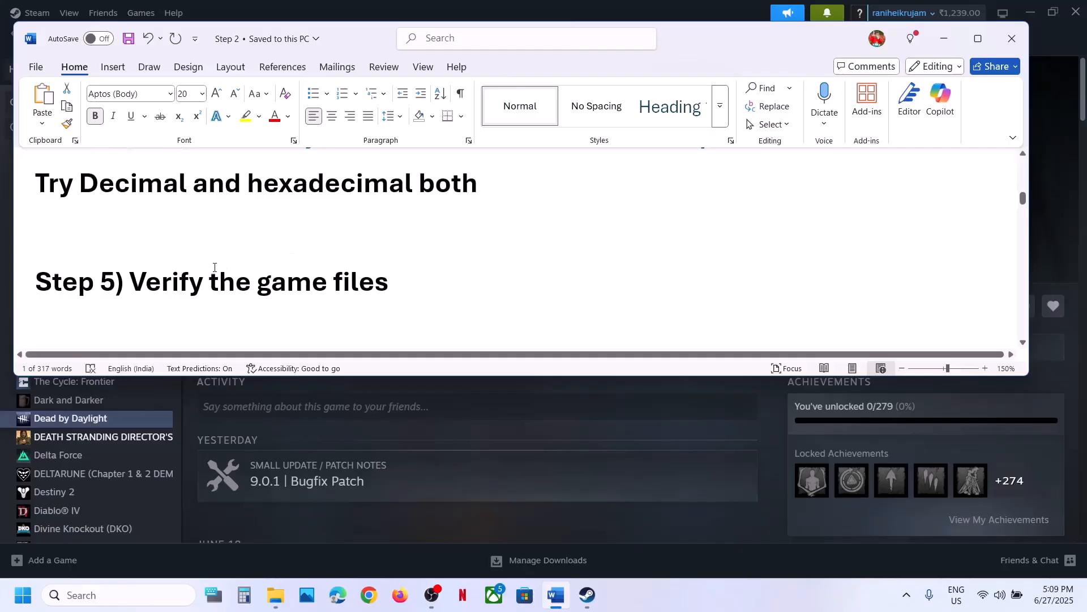
left_click_drag(194, 276, 396, 281)
left_click(682, 429)
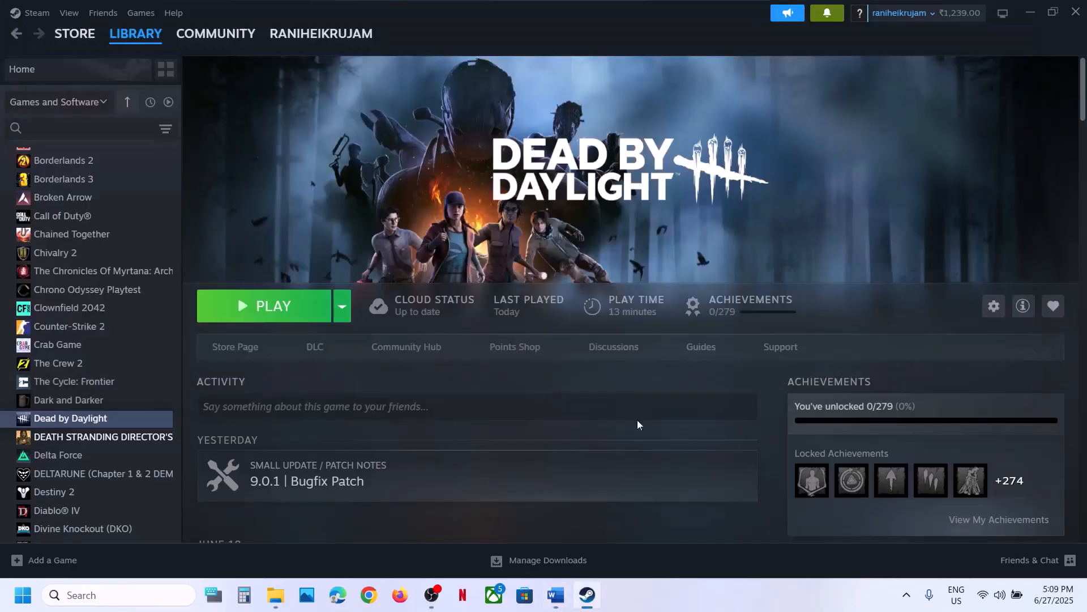
Locate the integrity check for game files in Dead by Daylight's Installed Files properties, and close the properties.
right_click(154, 425)
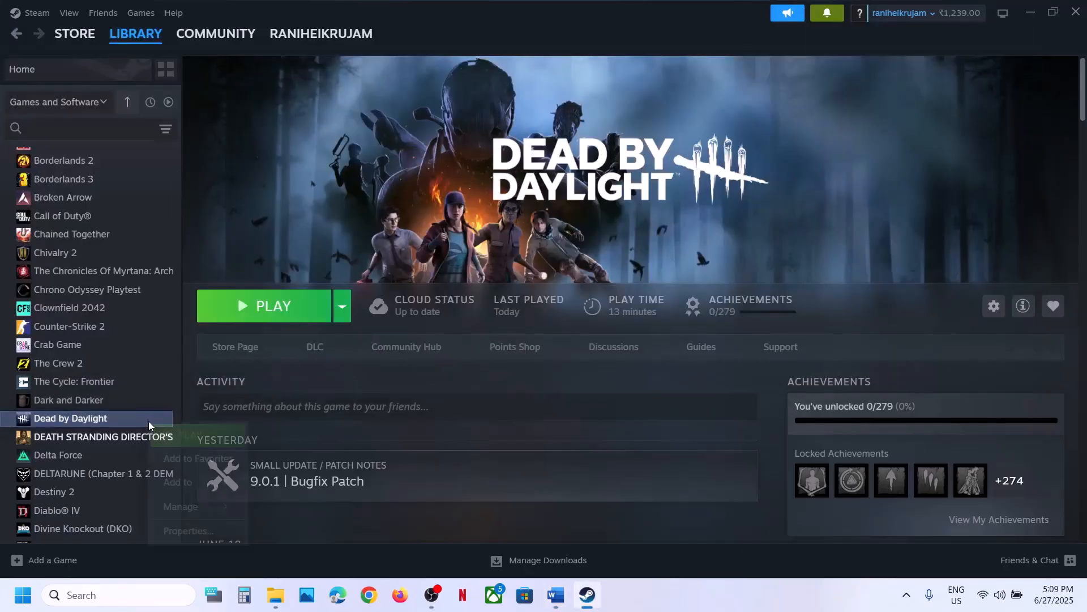
left_click(192, 528)
left_click(319, 218)
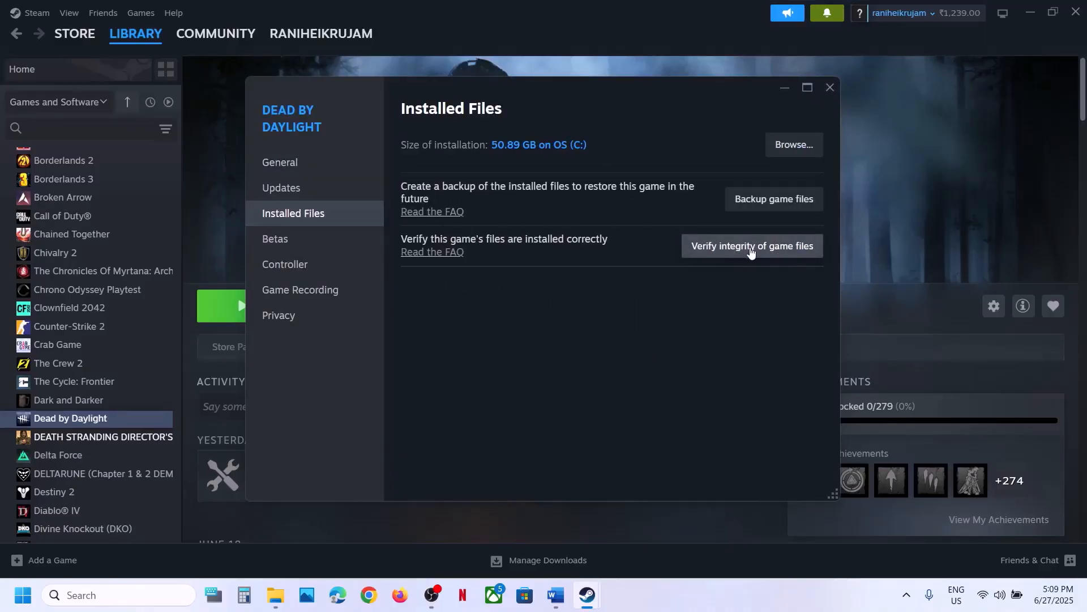
left_click(830, 88)
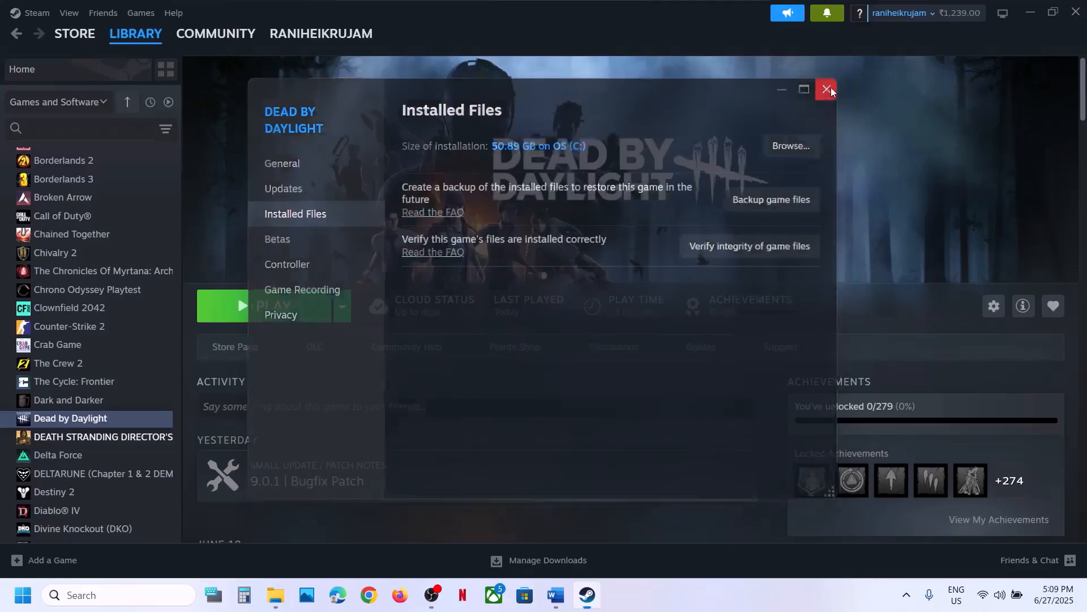
Highlight "Steam download Cache" in Step 6 of the Word notes, and return to Steam.
left_click(556, 594)
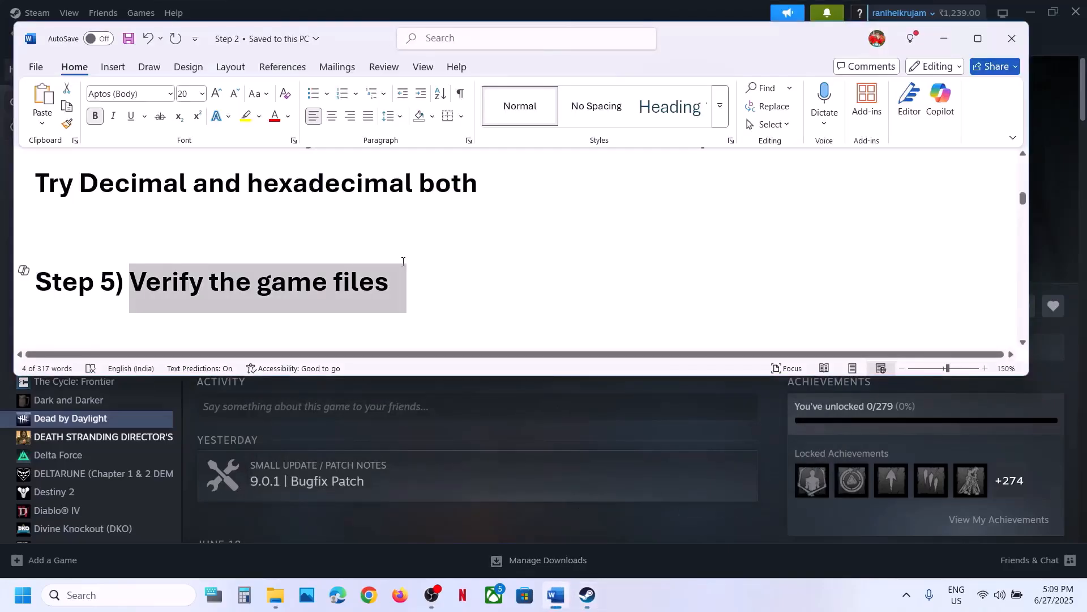
scroll(403, 262, "down", 3)
scroll(260, 276, "up", 1)
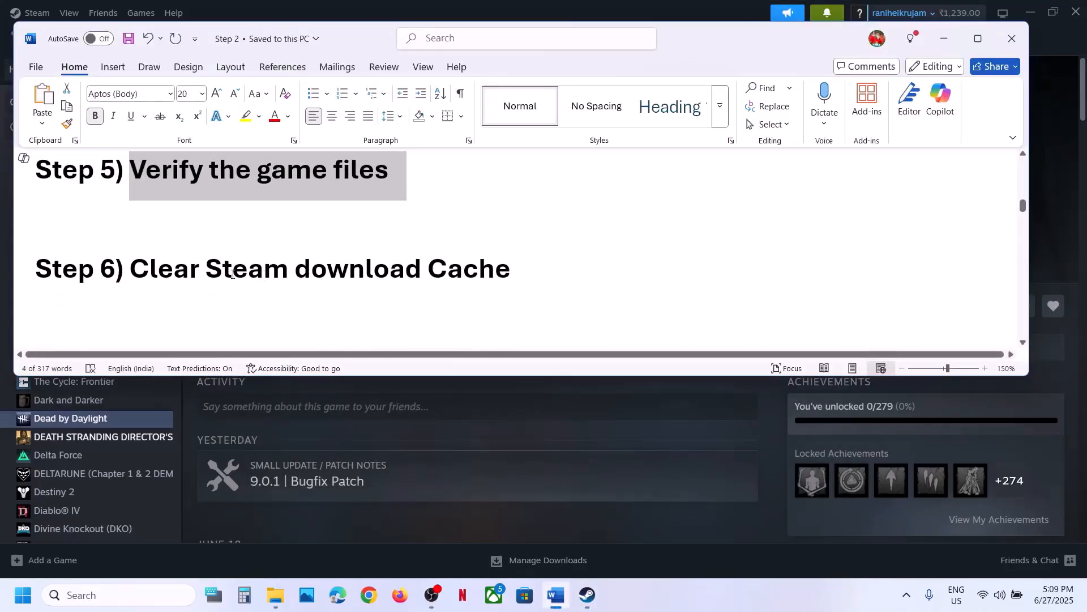
left_click_drag(232, 274, 526, 274)
left_click(661, 422)
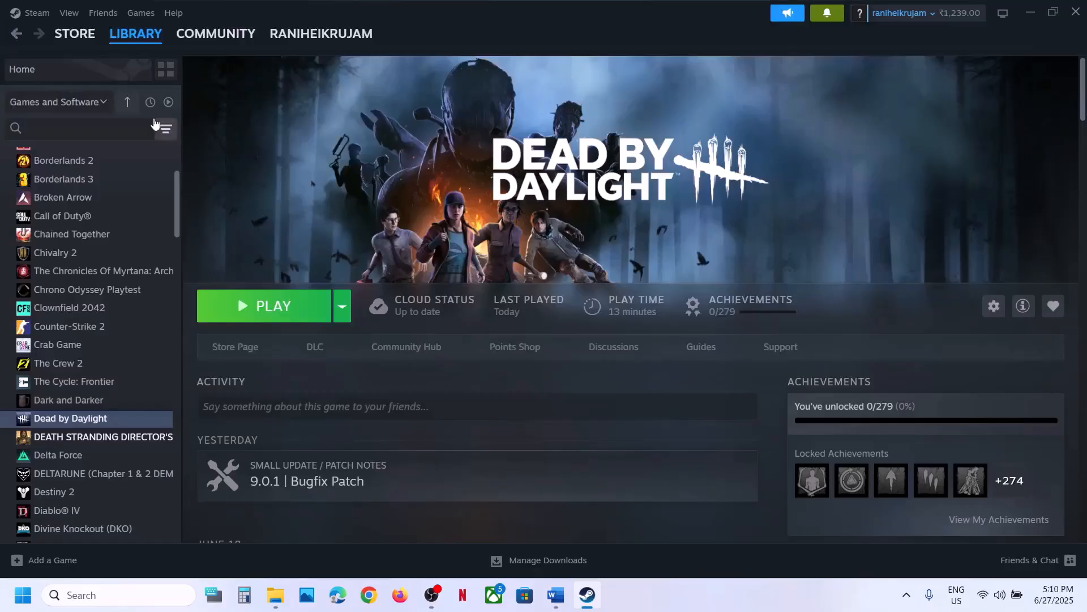
Bring up the Clear Download Cache confirmation from Steam's Downloads settings, dismiss it without confirming, and close the settings.
left_click(41, 18)
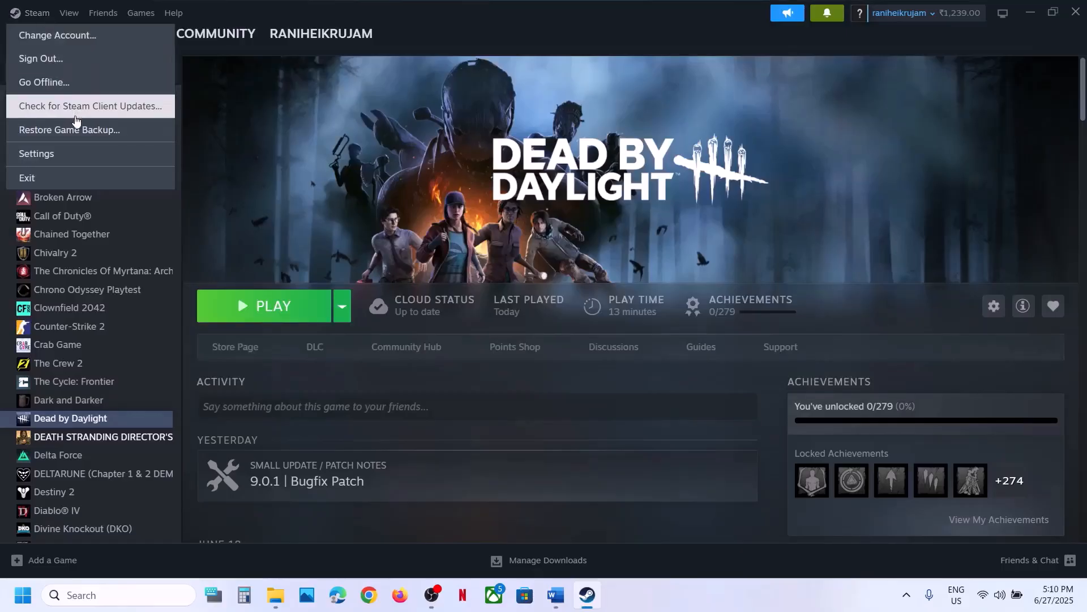
left_click(55, 155)
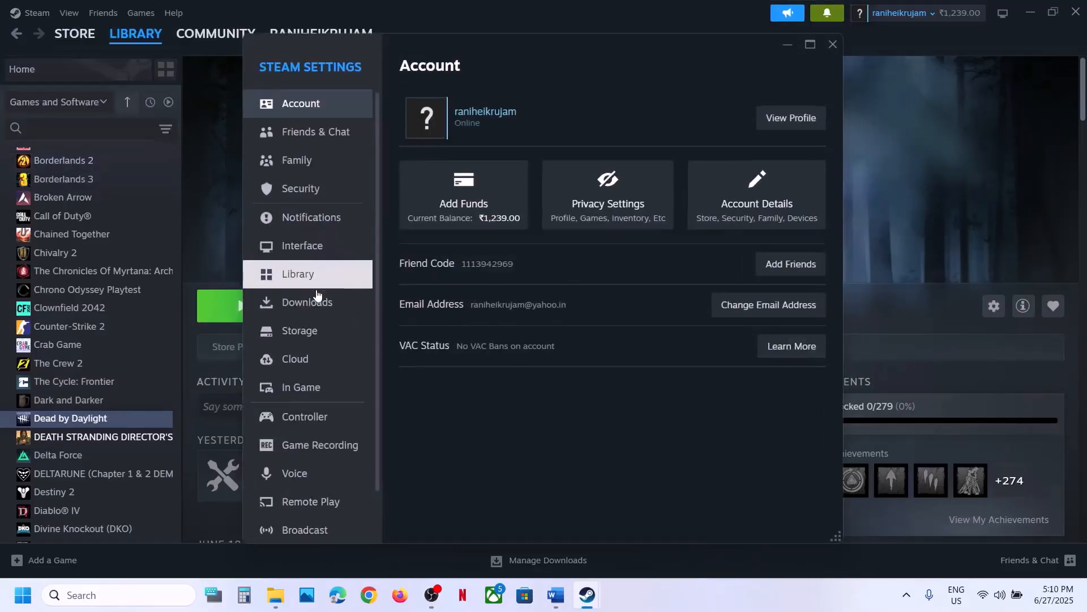
left_click(314, 301)
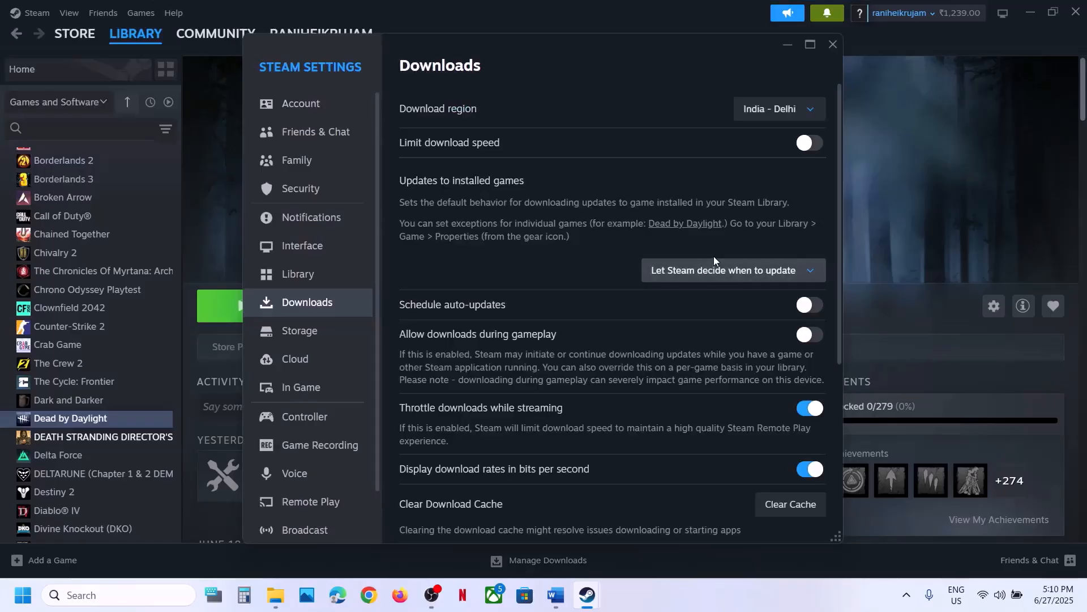
scroll(715, 256, "down", 2)
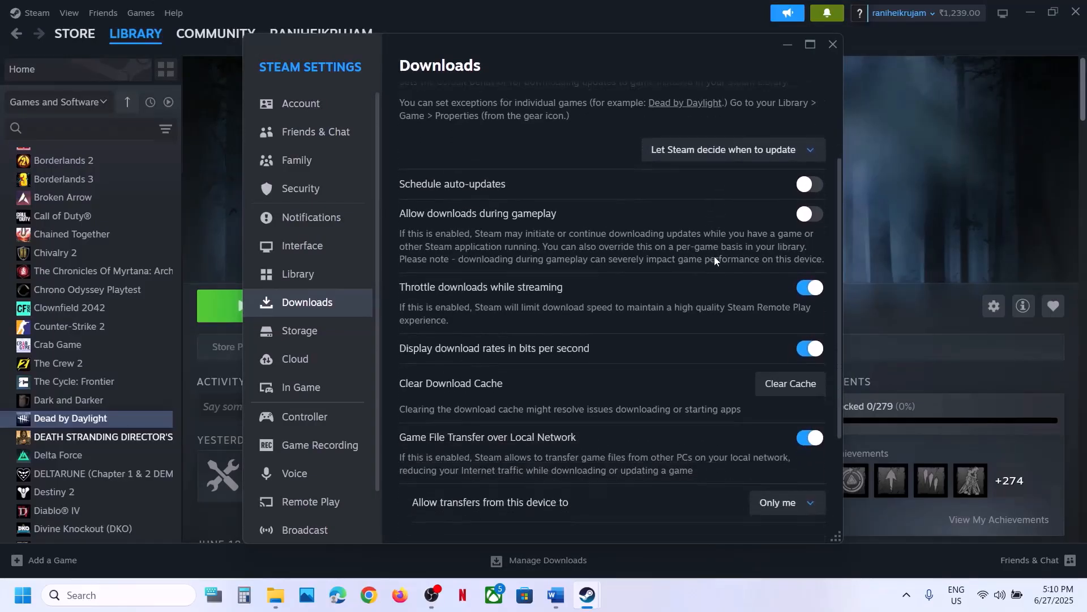
left_click(799, 387)
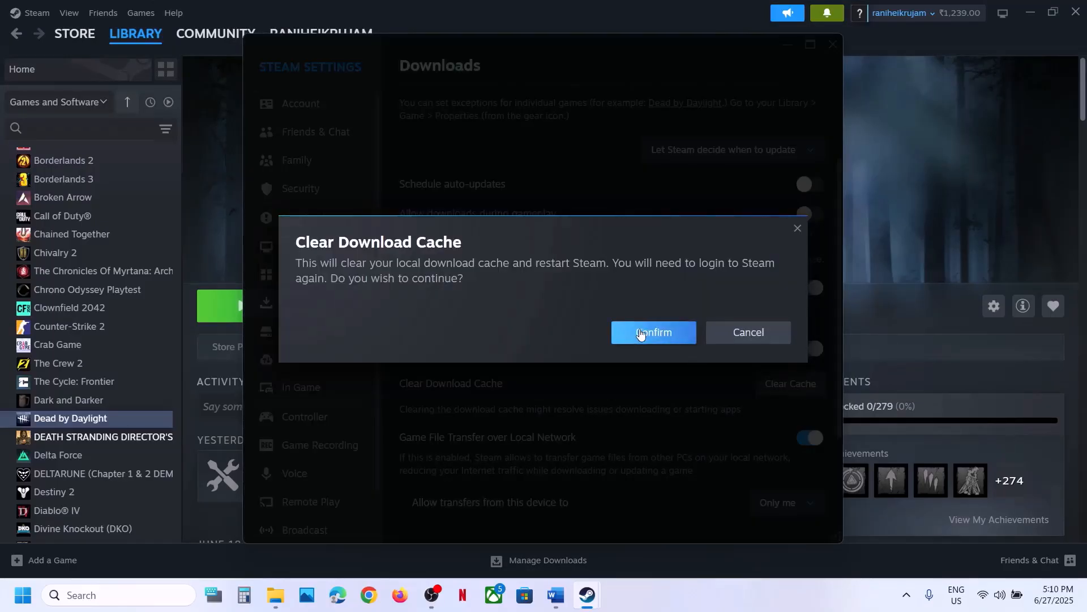
left_click(797, 229)
left_click(833, 45)
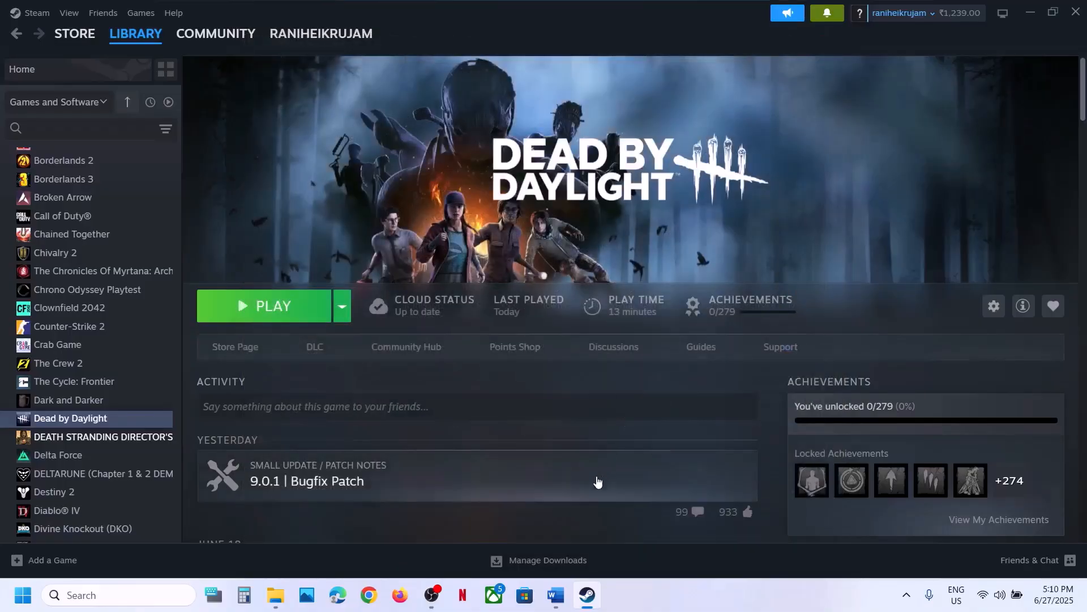
Highlight "UEPrereqSetup_x64 file" in Step 7 of the Word notes, and return to Steam.
left_click(556, 595)
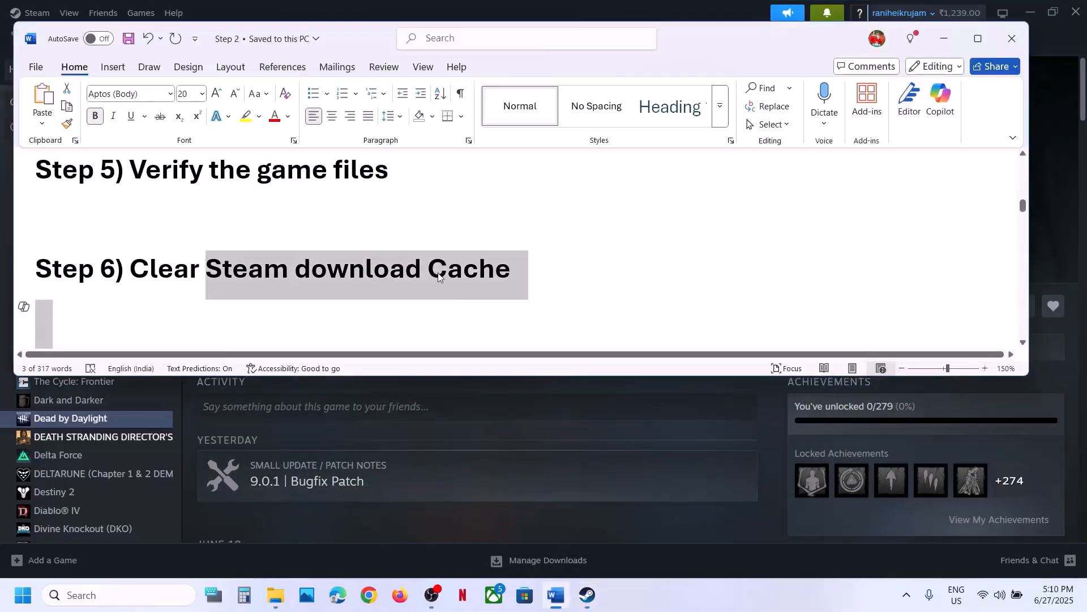
scroll(438, 276, "down", 4)
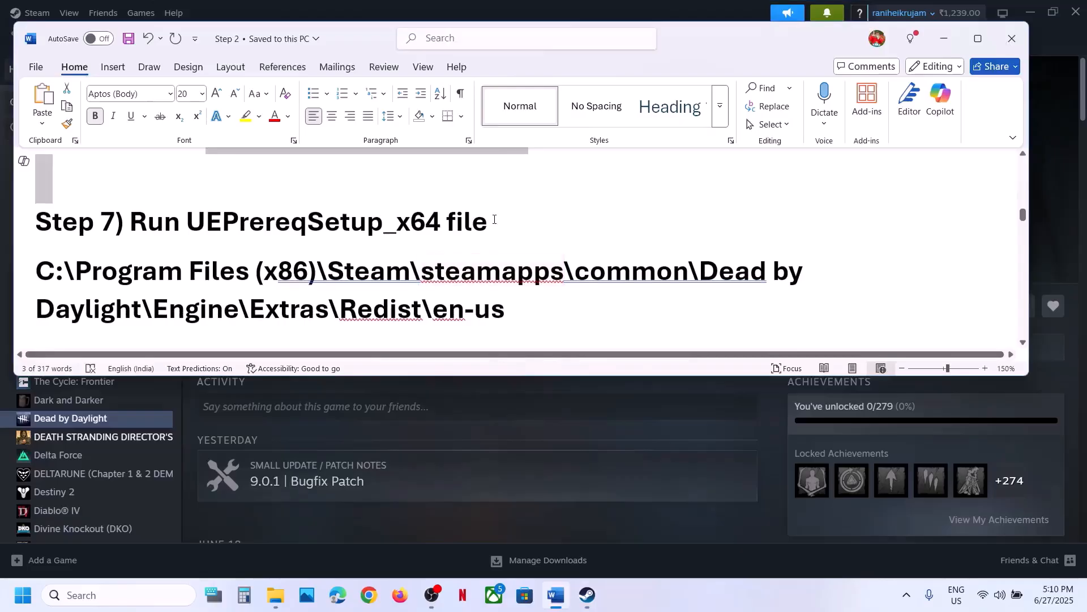
left_click_drag(494, 219, 186, 222)
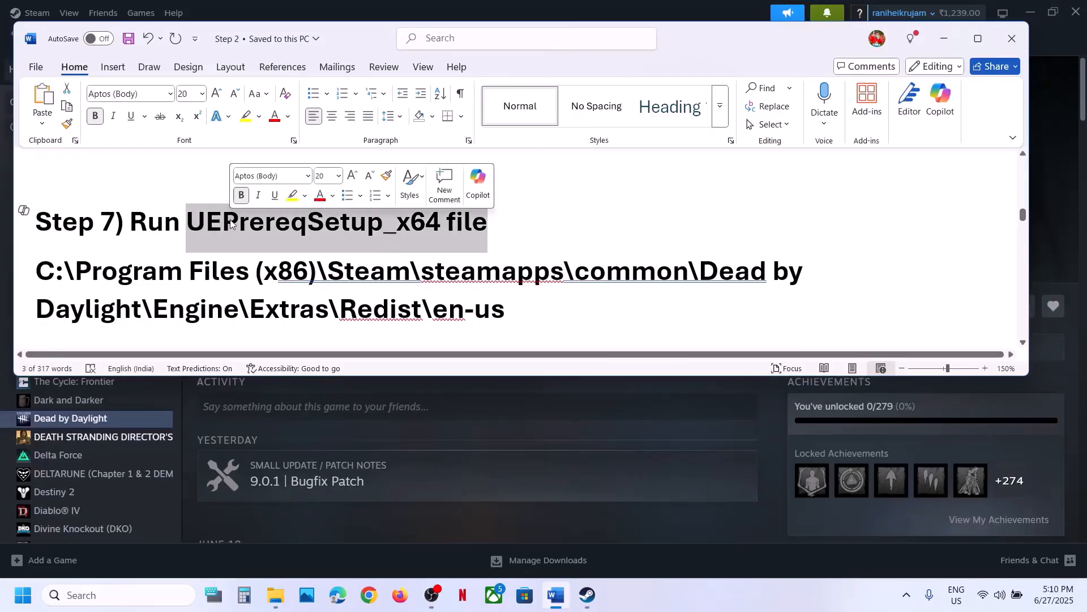
left_click(484, 400)
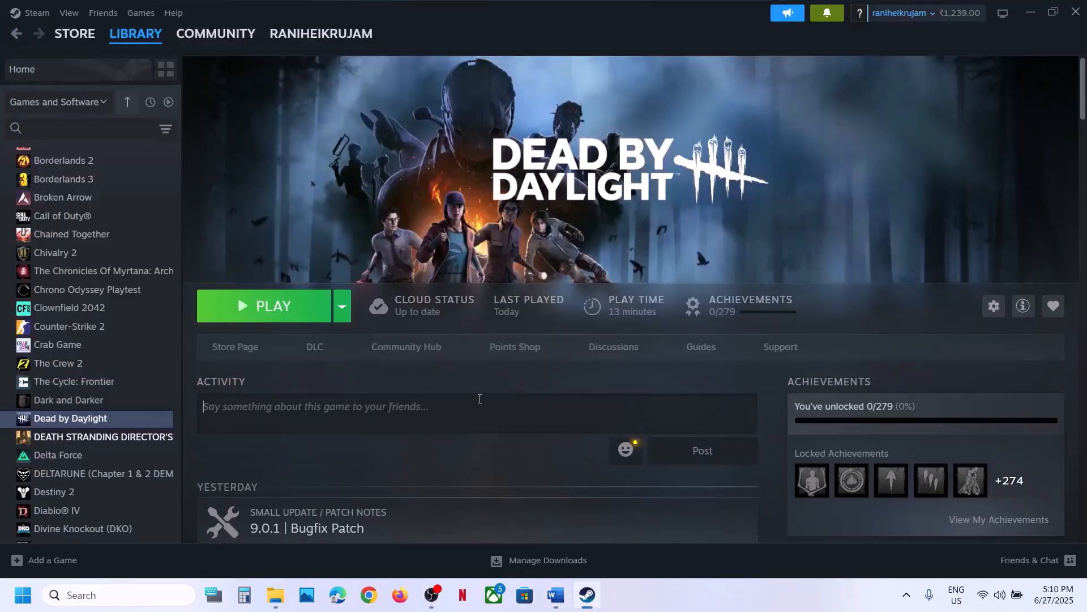
Browse the local files of Dead by Daylight from the Steam library.
right_click(124, 423)
mouse_move(193, 479)
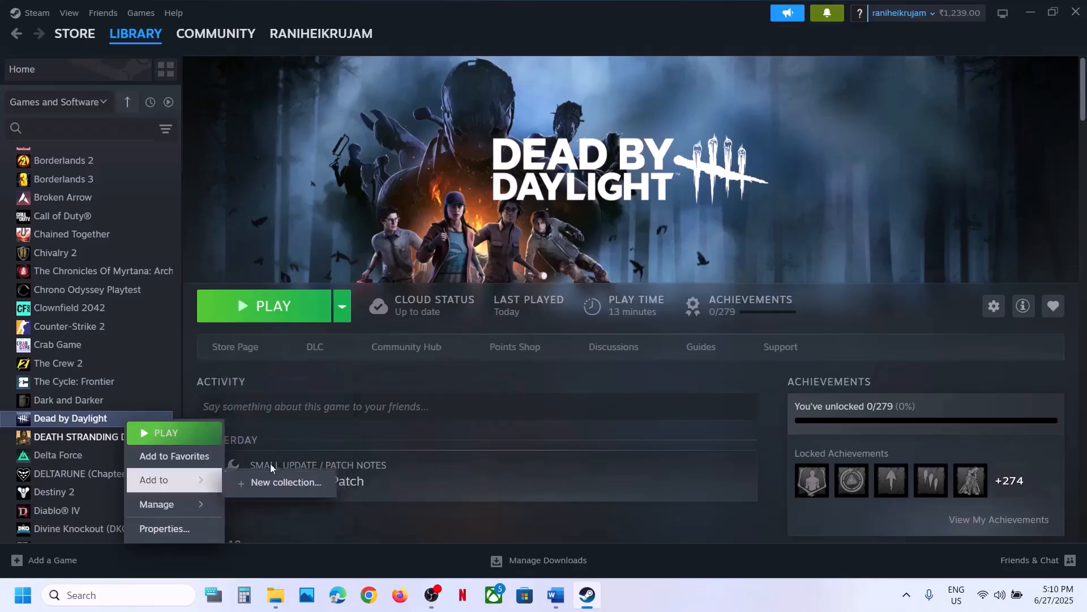
mouse_move(201, 504)
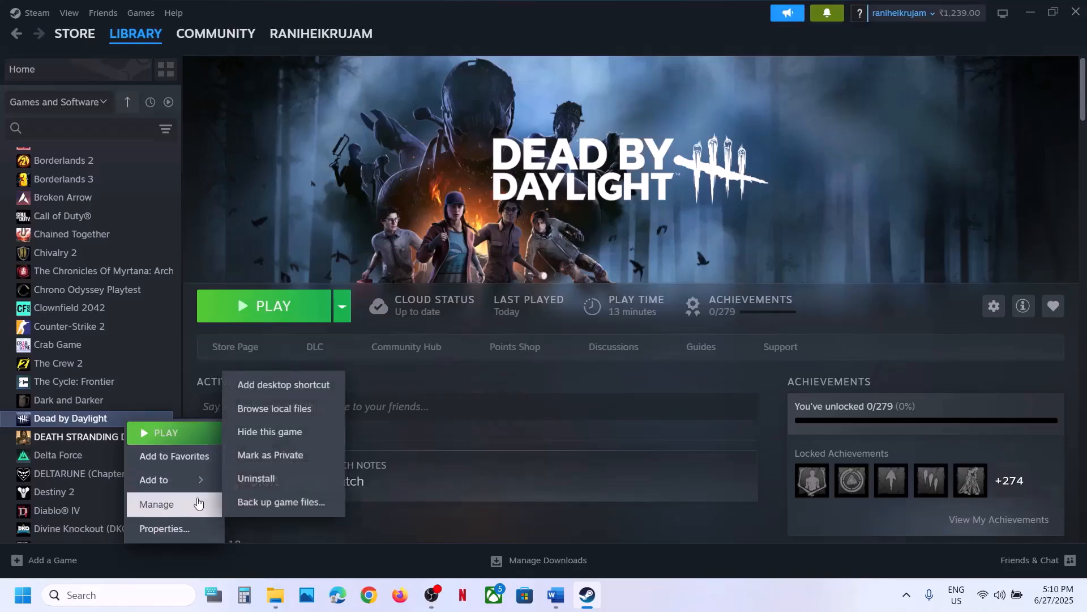
left_click(286, 411)
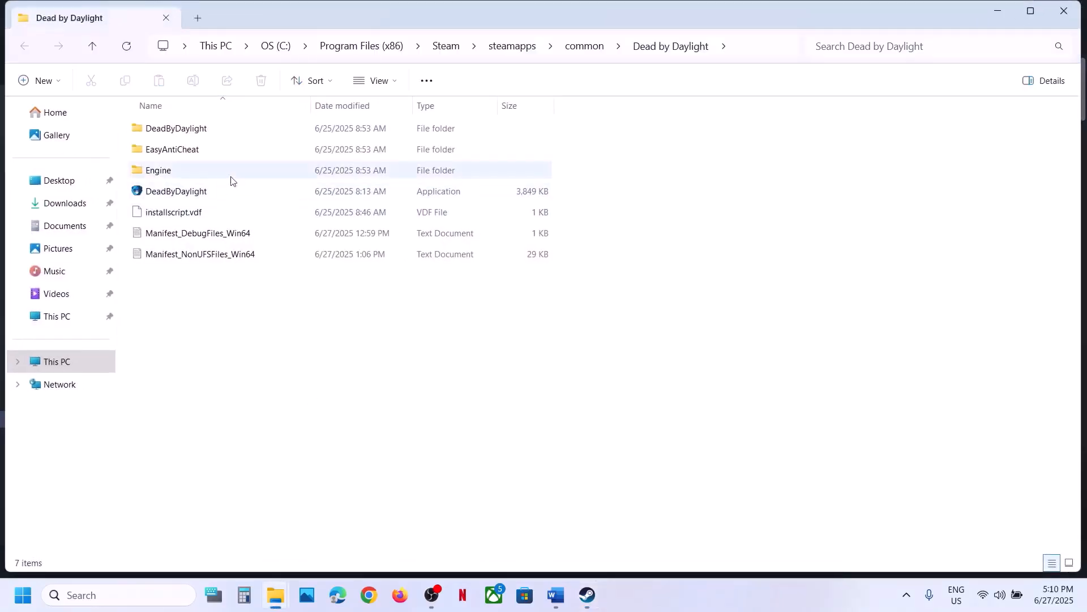
Check the Step 7 path in the Word notes, then open Engine\Extras\Redist\en-us in the game folder and select UEPrereqSetup_x64.
left_click(561, 597)
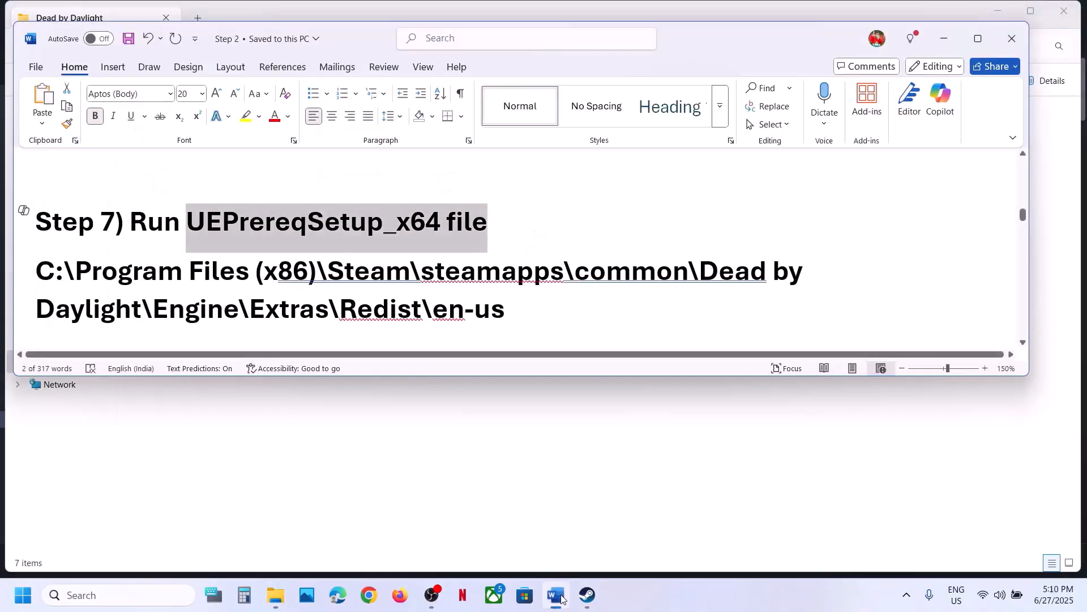
left_click(560, 597)
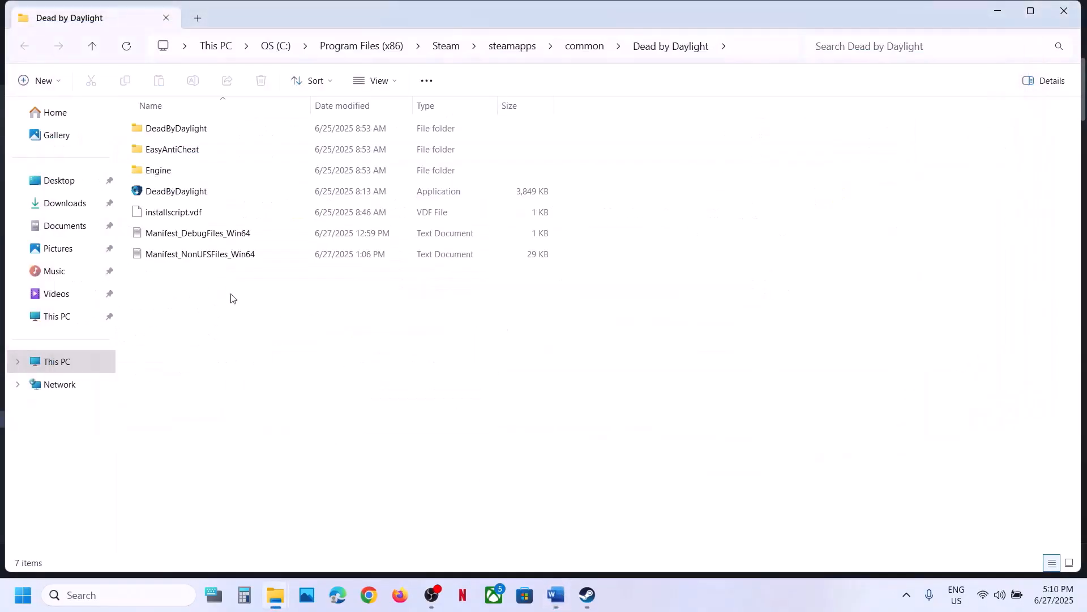
left_click(168, 177)
double_click(168, 177)
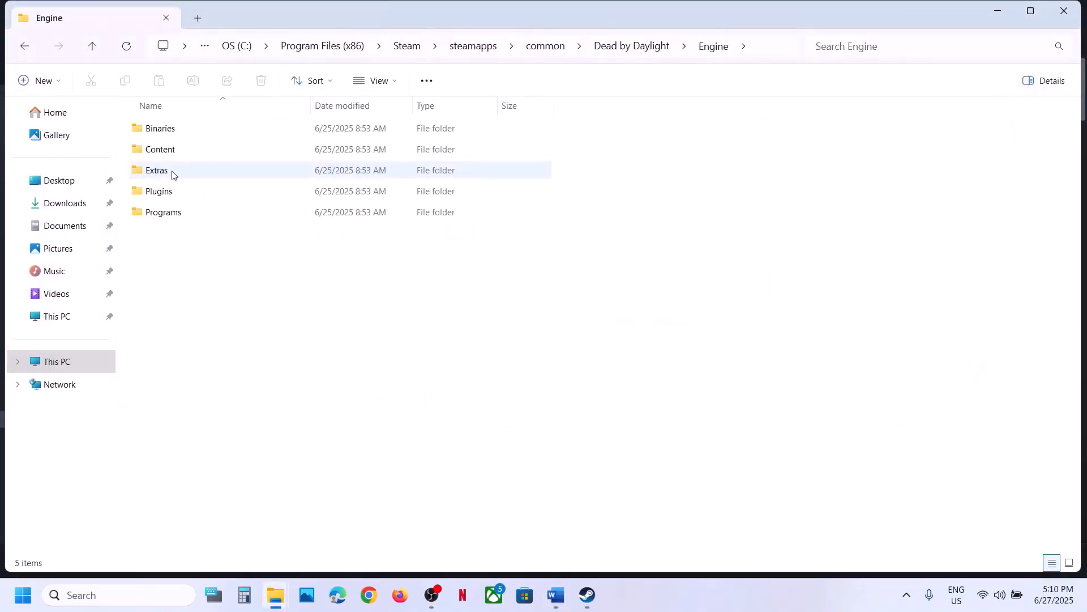
double_click(173, 175)
double_click(175, 129)
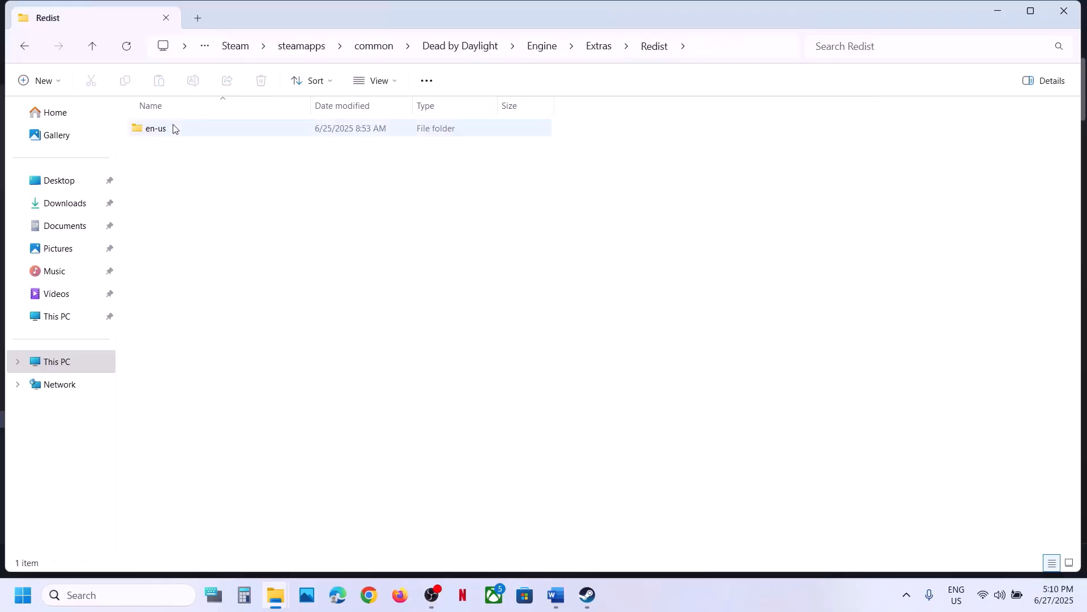
double_click(192, 133)
left_click(192, 134)
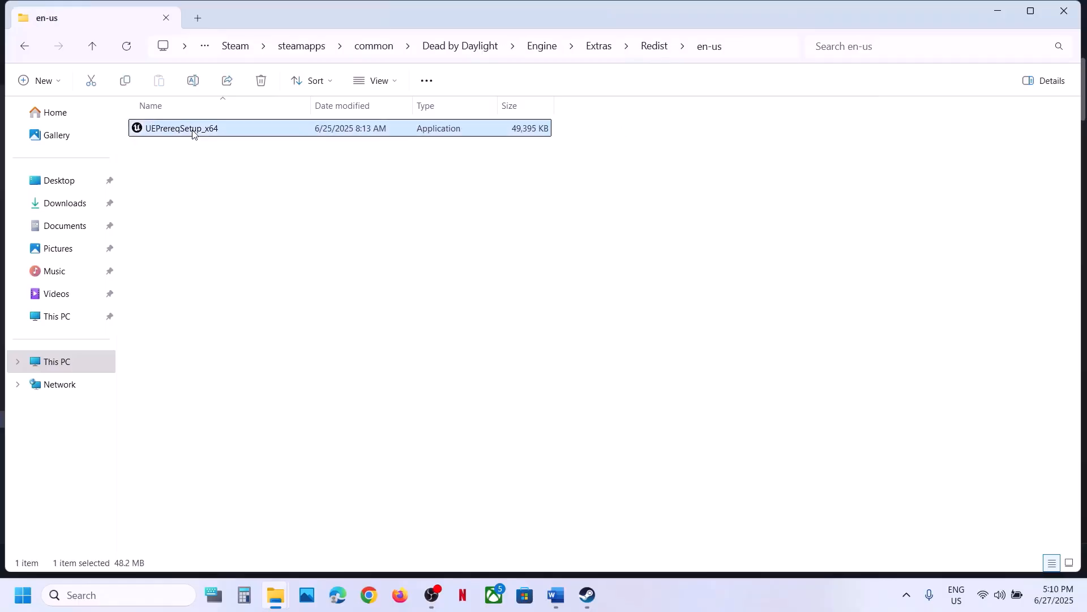
Run UEPrereqSetup_x64 as administrator, agree to the license terms, install UE Prerequisites (x64) and close the setup.
right_click(192, 134)
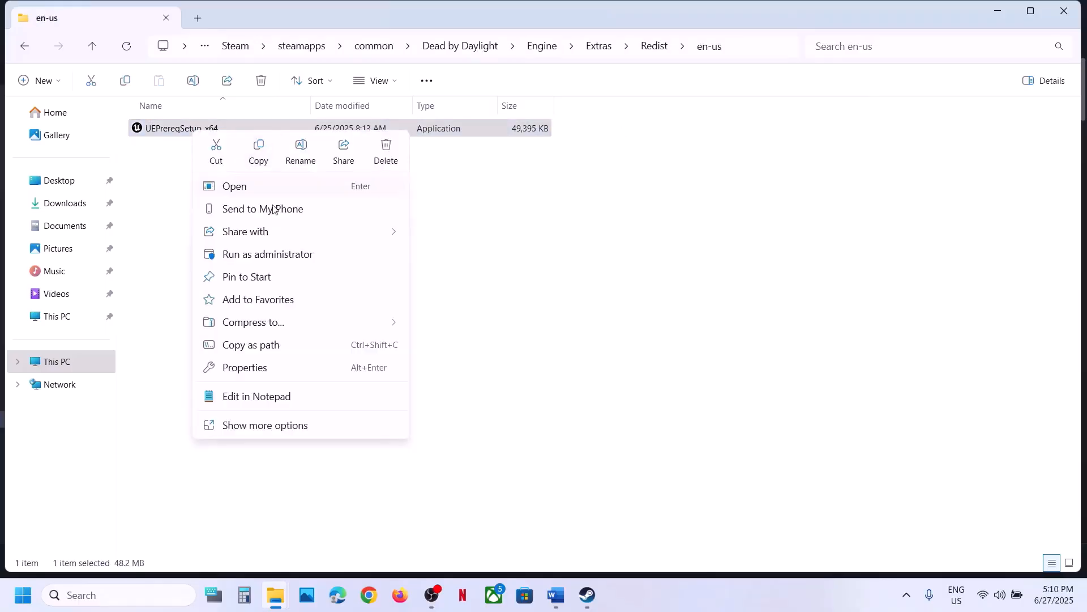
left_click(256, 252)
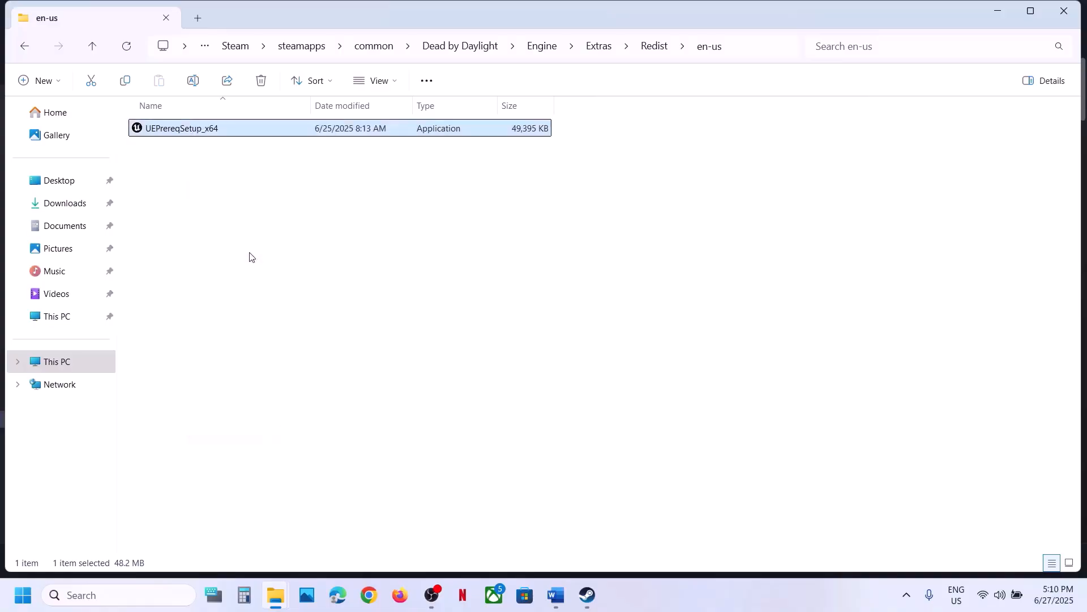
left_click(475, 443)
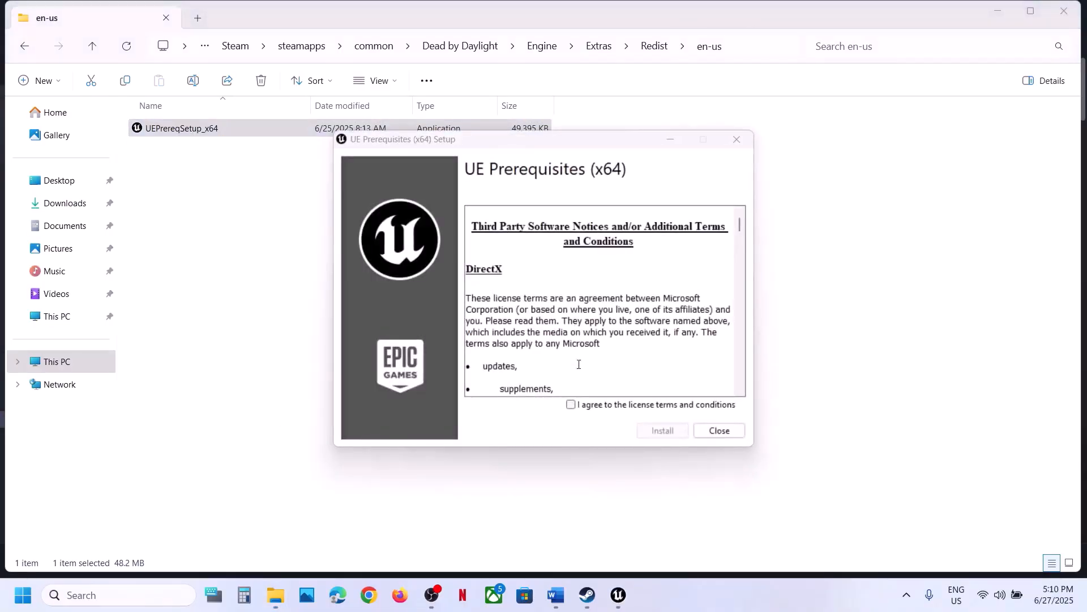
left_click(570, 403)
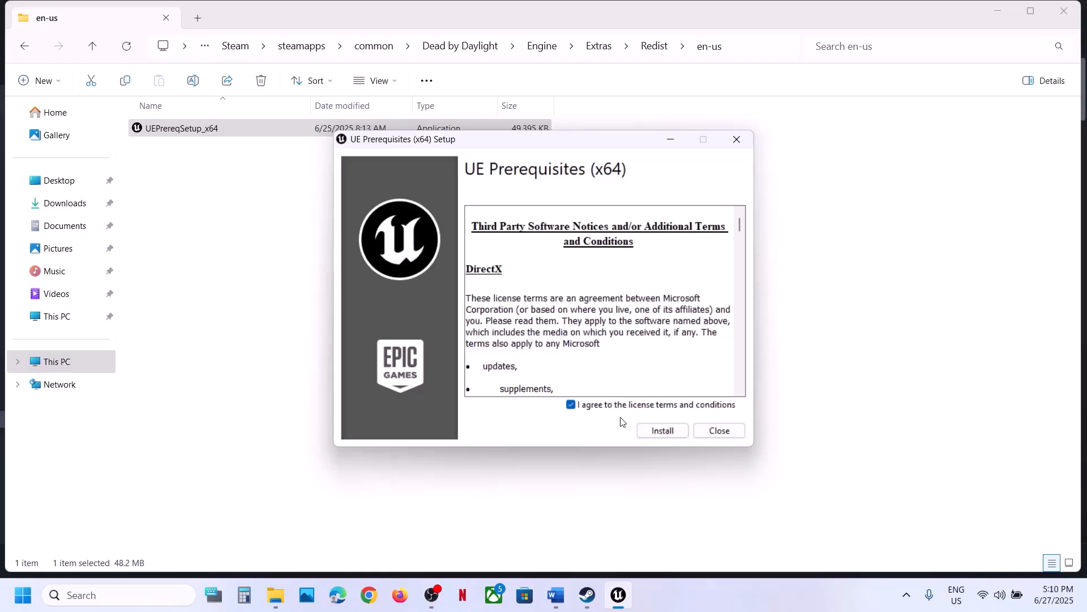
left_click(662, 431)
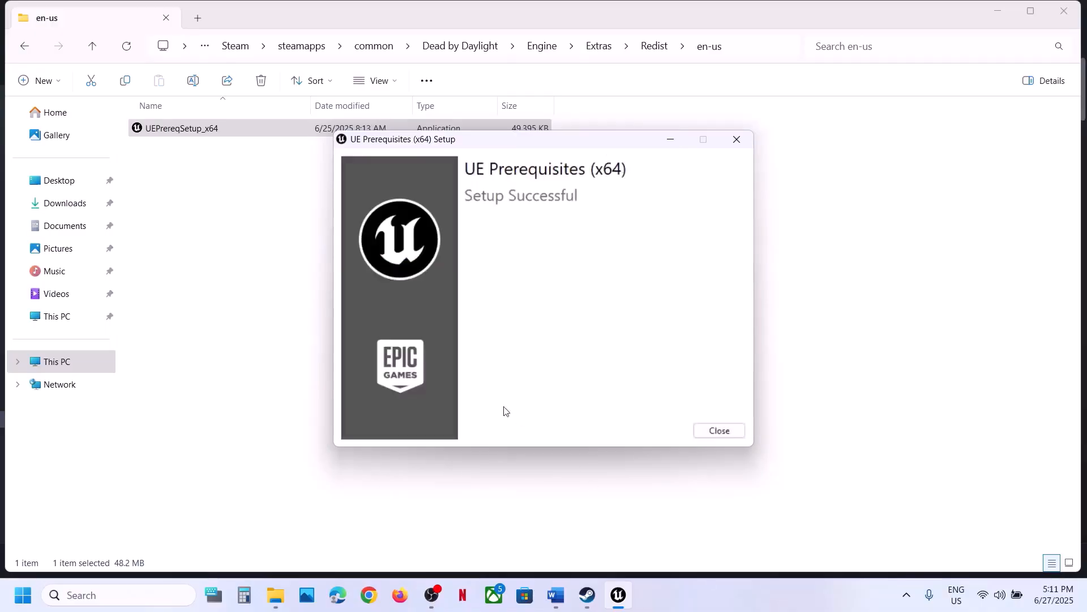
left_click(719, 430)
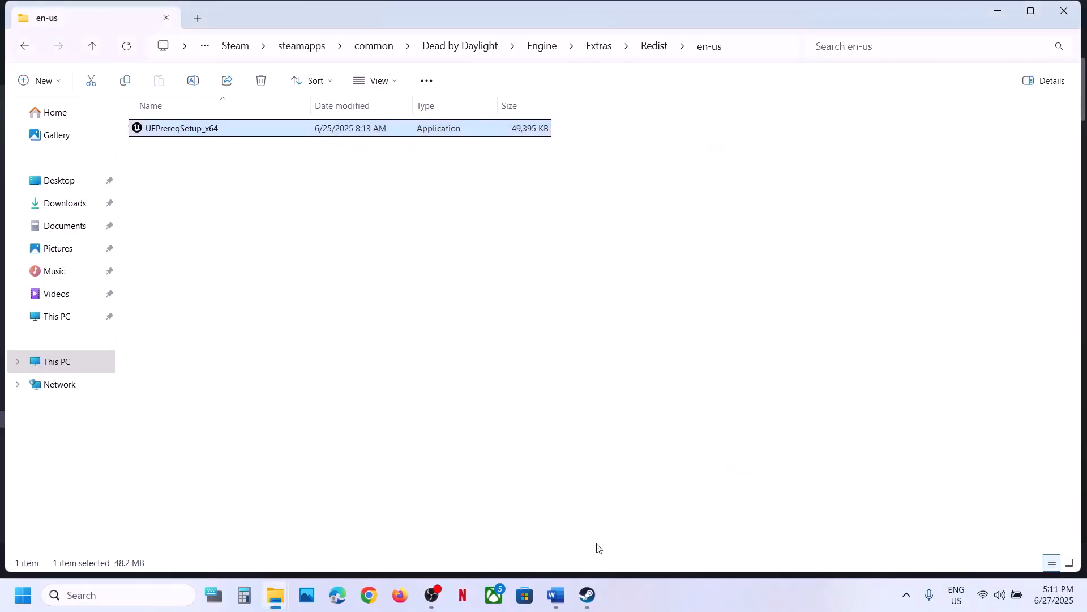
Copy the Visual C++ download link under Step 8 of the Word notes, and return to Steam.
left_click(586, 594)
left_click(556, 594)
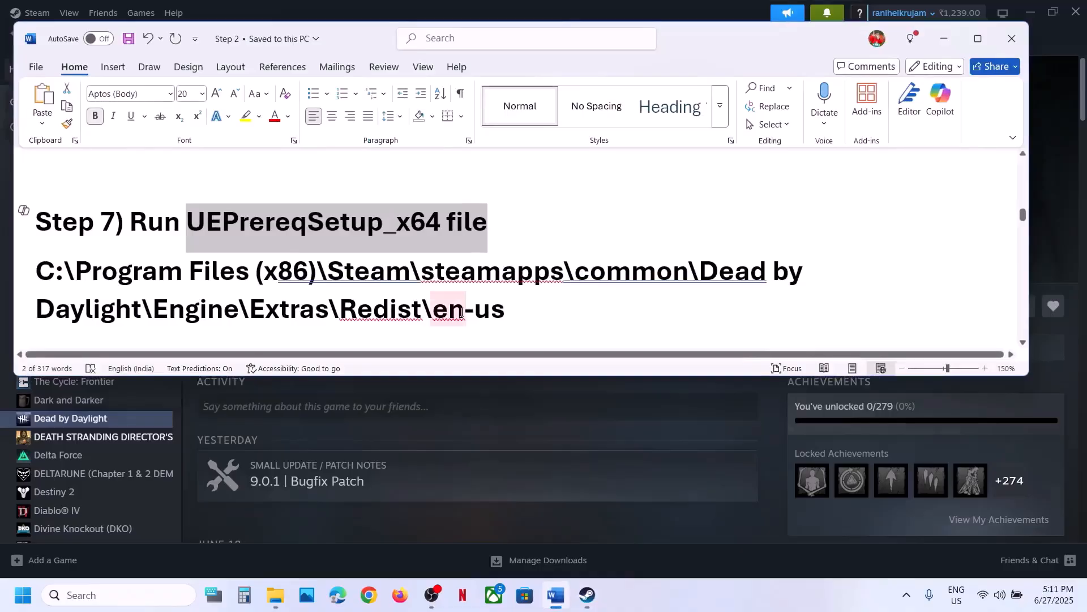
scroll(459, 308, "down", 2)
scroll(459, 308, "down", 2)
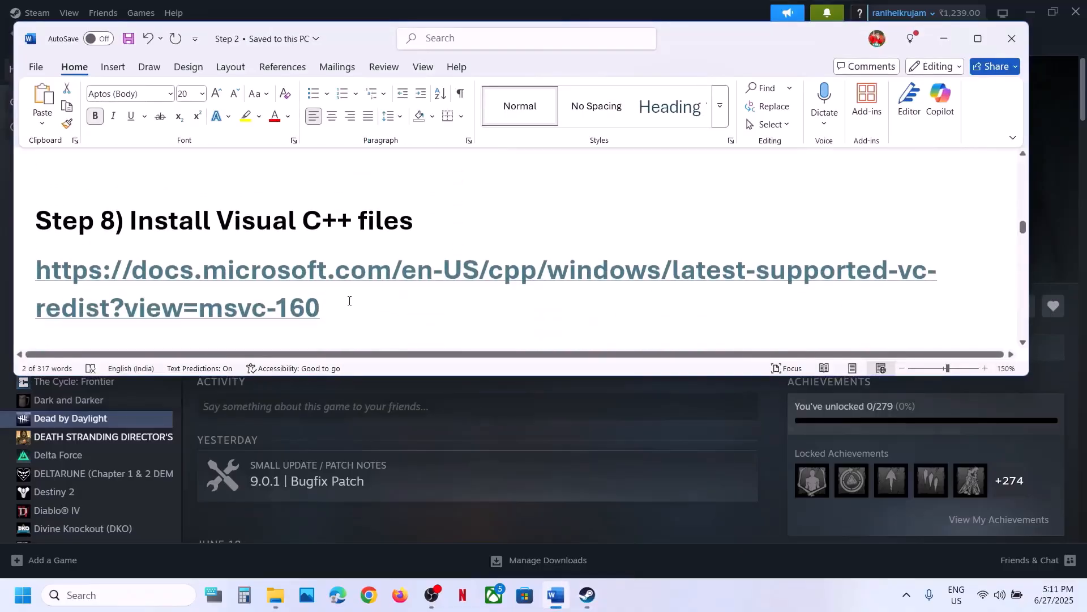
triple_click(154, 291)
key("ctrl+c")
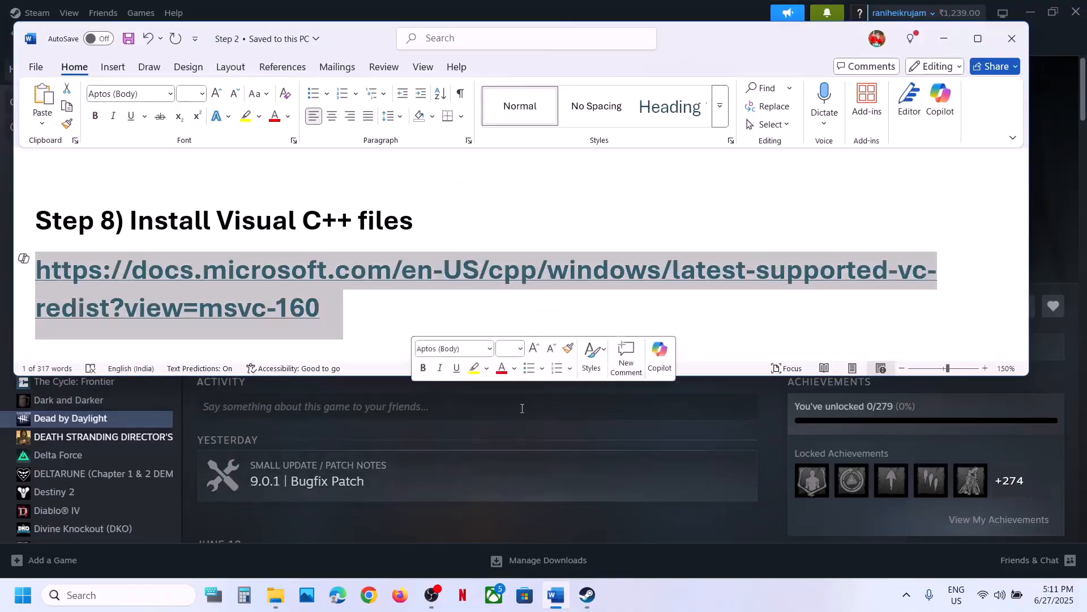
left_click(521, 408)
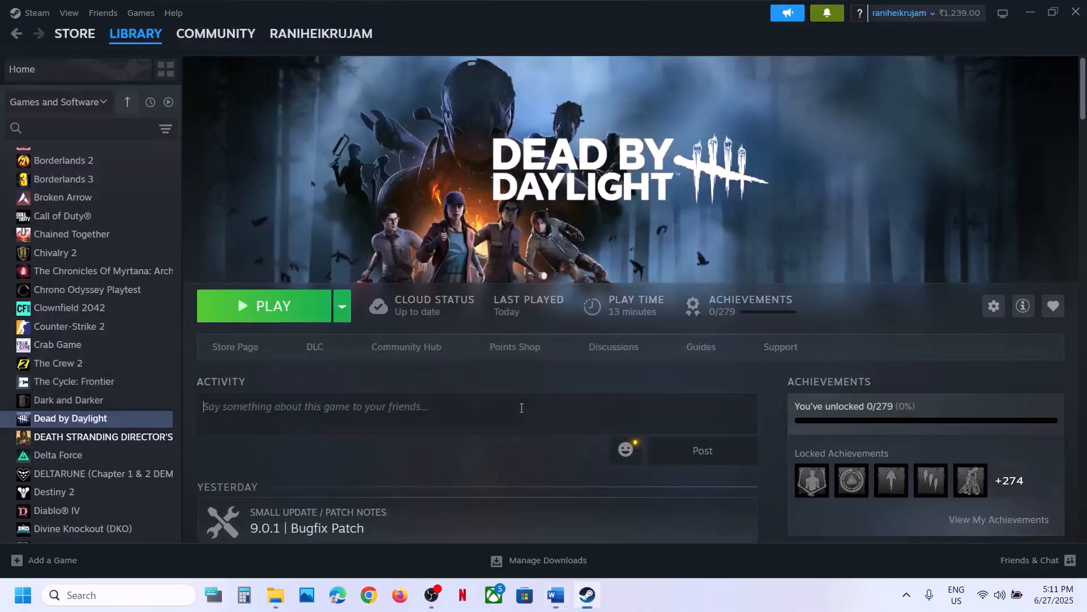
Load the copied Visual C++ link in a new Chrome tab and find the Latest Microsoft Visual C++ Redistributable version section.
left_click(369, 601)
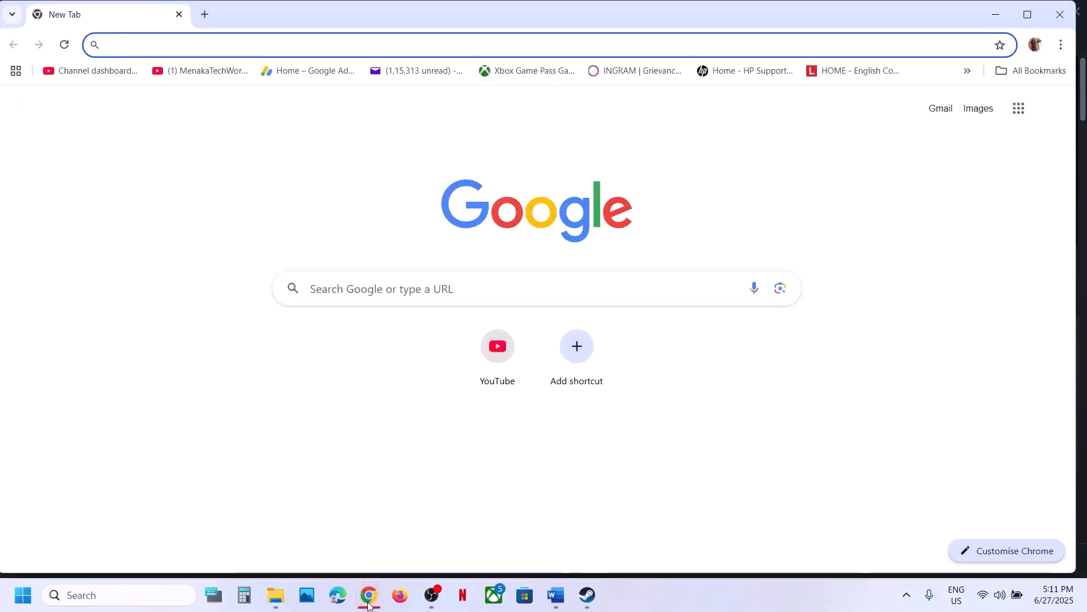
left_click(204, 14)
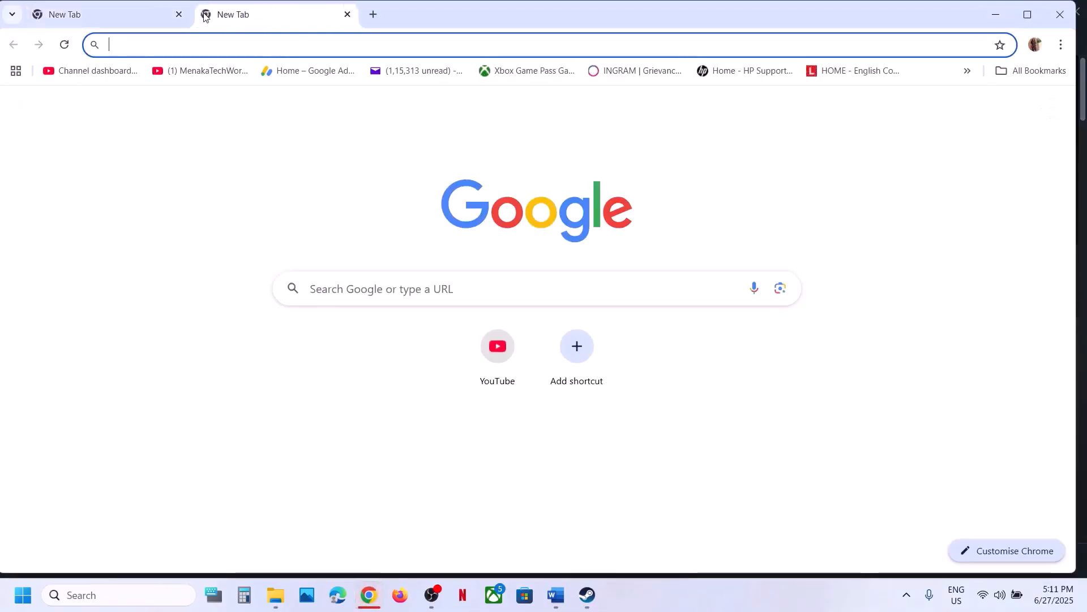
key("ctrl+v")
key("Return")
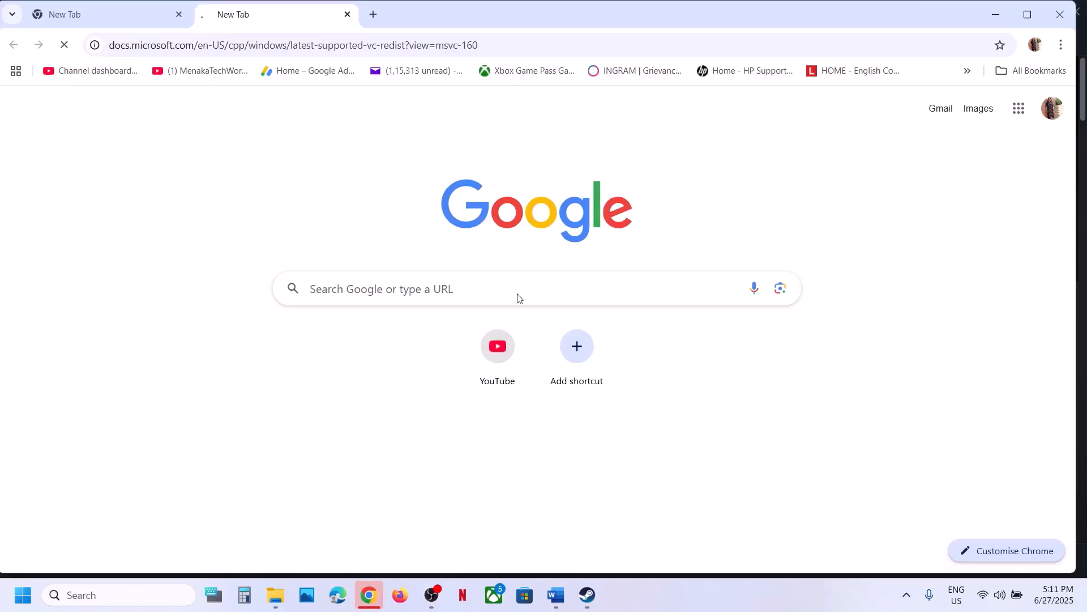
scroll(558, 402, "down", 10)
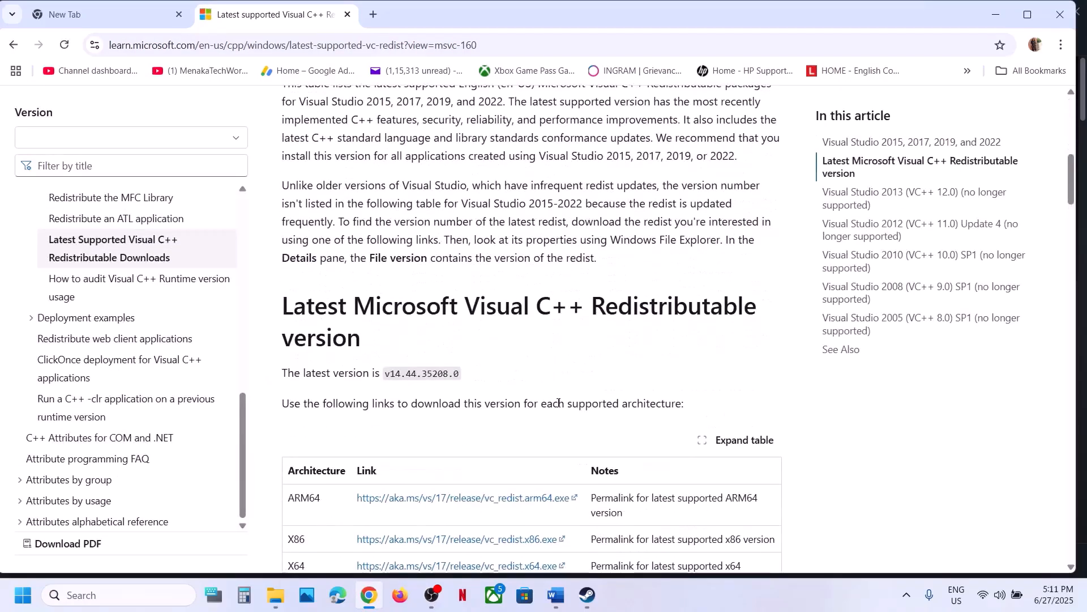
Point out the X86 and X64 rows in the architecture table, and download VC_redist.x86.exe.
double_click(296, 373)
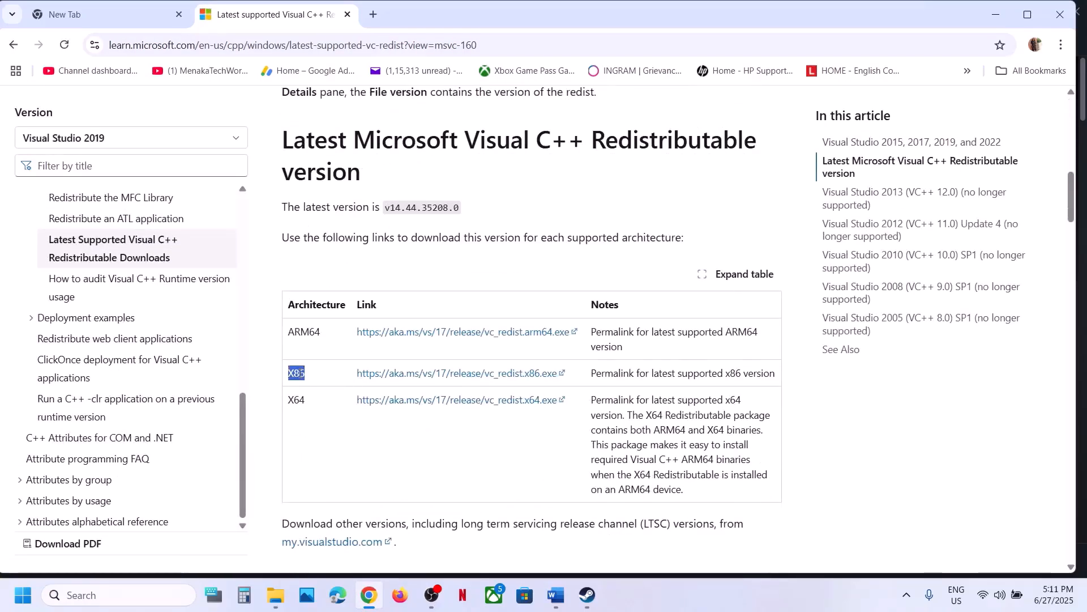
left_click(298, 394)
double_click(298, 398)
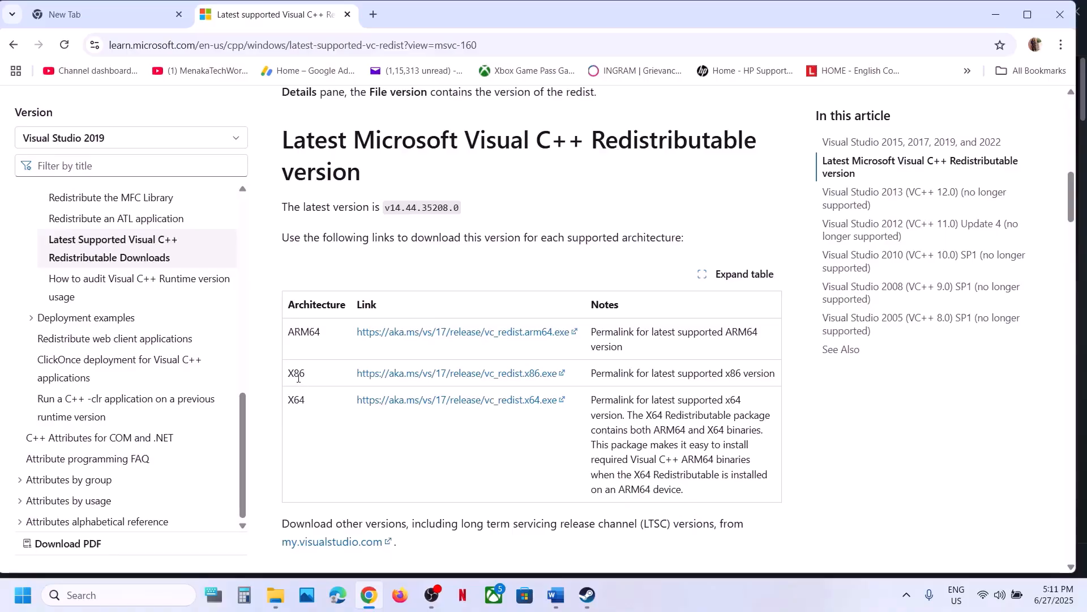
double_click(297, 373)
left_click(469, 375)
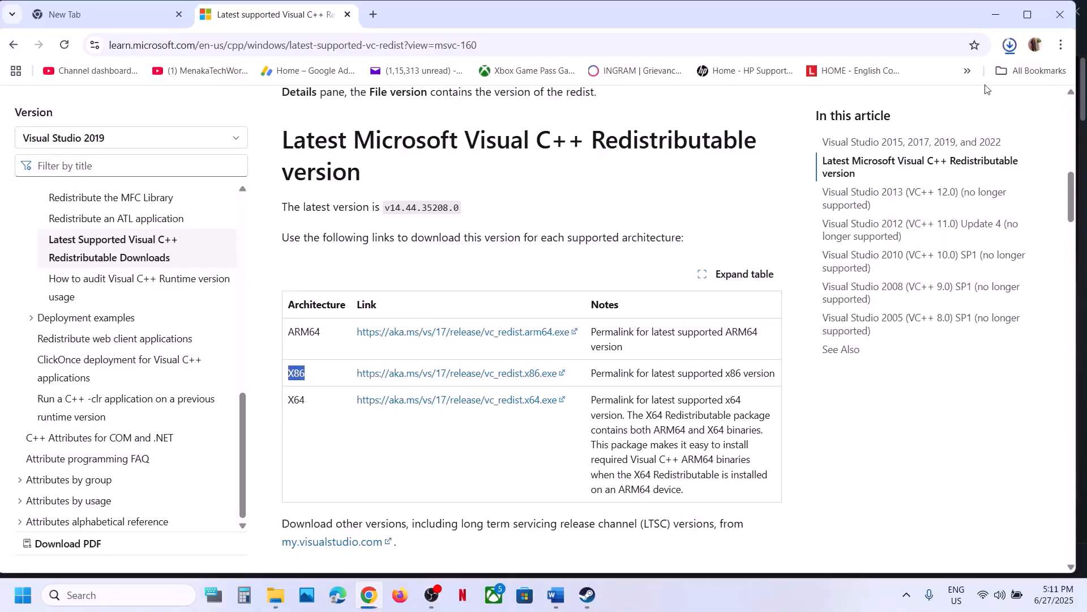
Launch the downloaded x86 redistributable, start the repair from its Modify Setup dialog and allow it to make changes to the device.
left_click(951, 82)
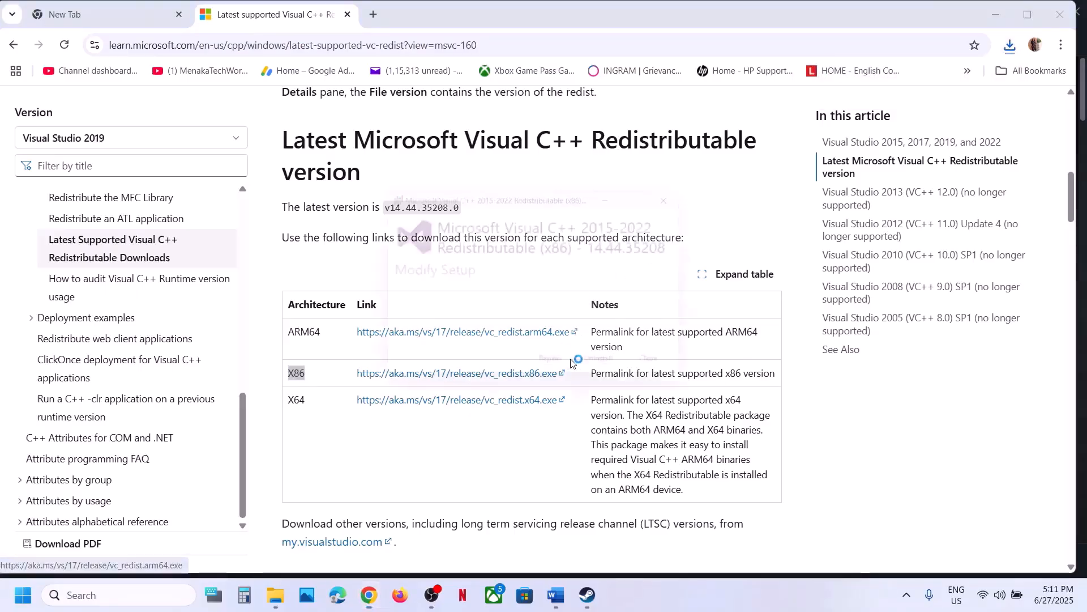
left_click(557, 374)
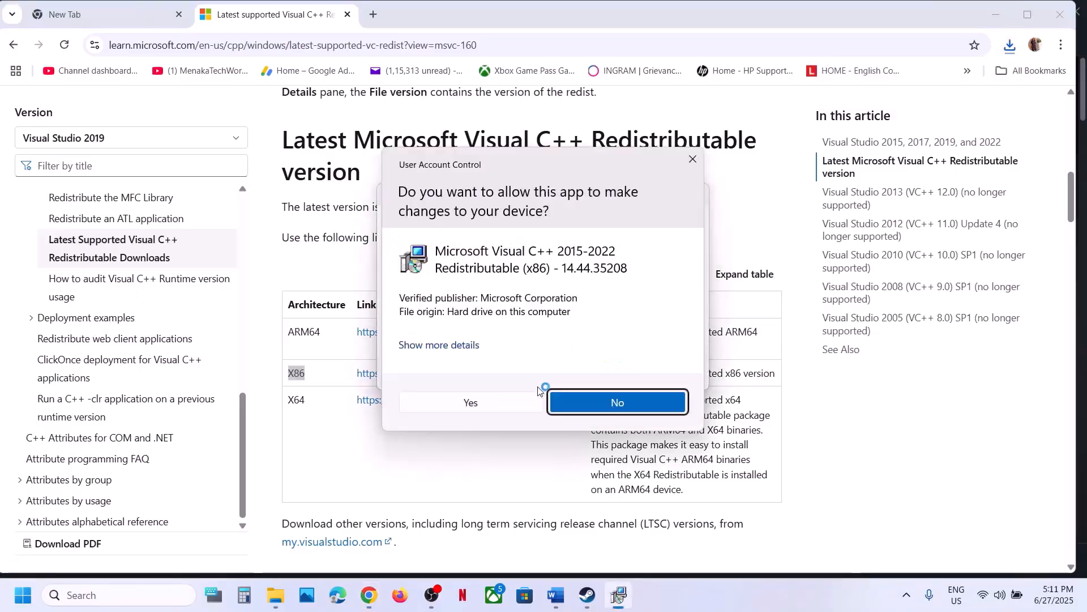
left_click(470, 401)
Download VC_redist.x64.exe from the X64 row and check its progress in the recent download history.
double_click(297, 400)
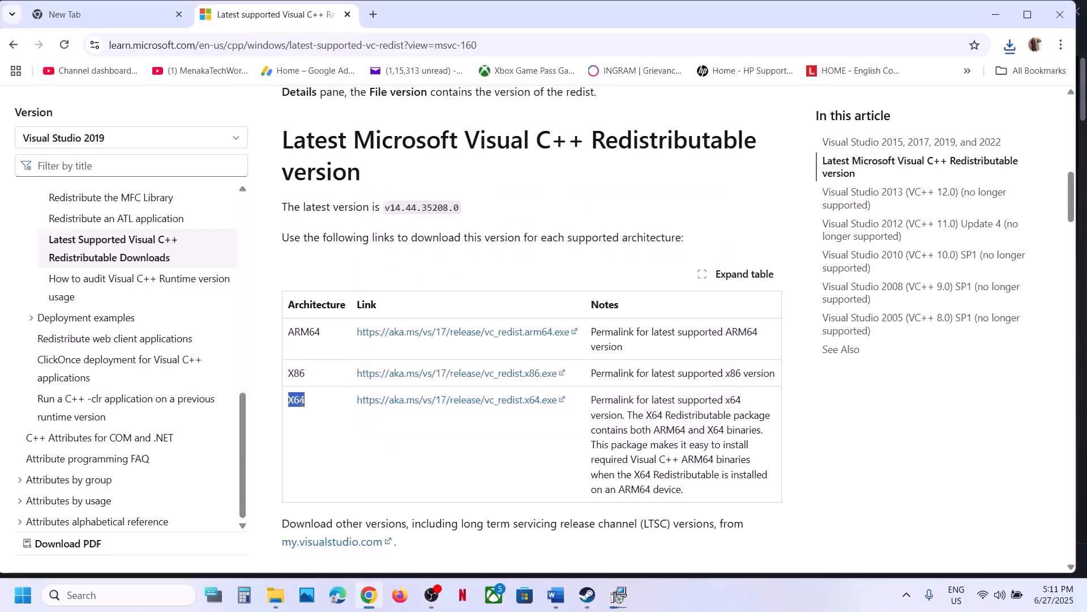
left_click(414, 400)
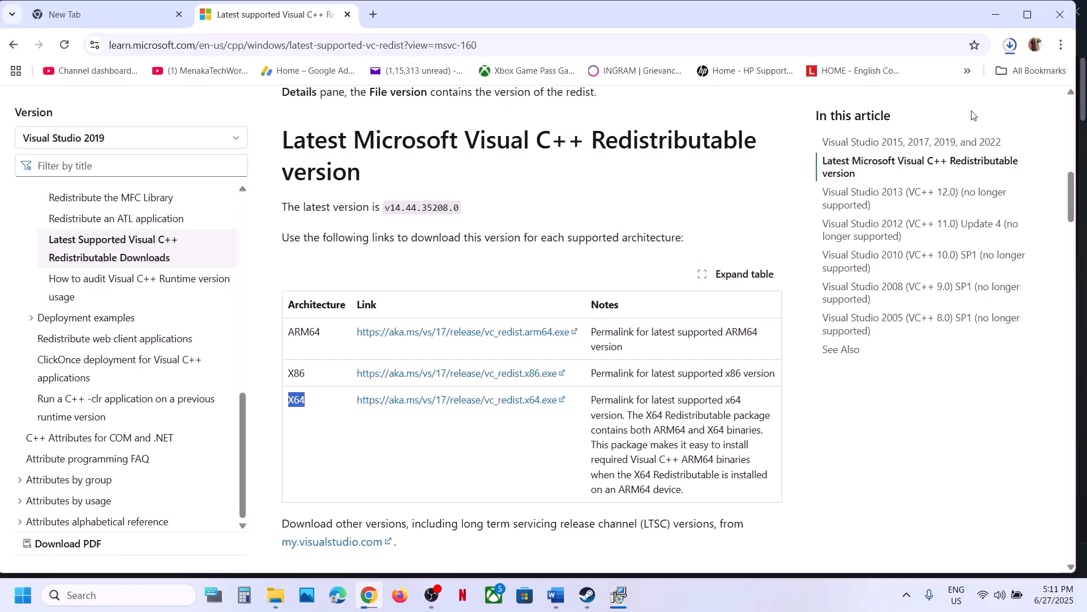
left_click(1008, 55)
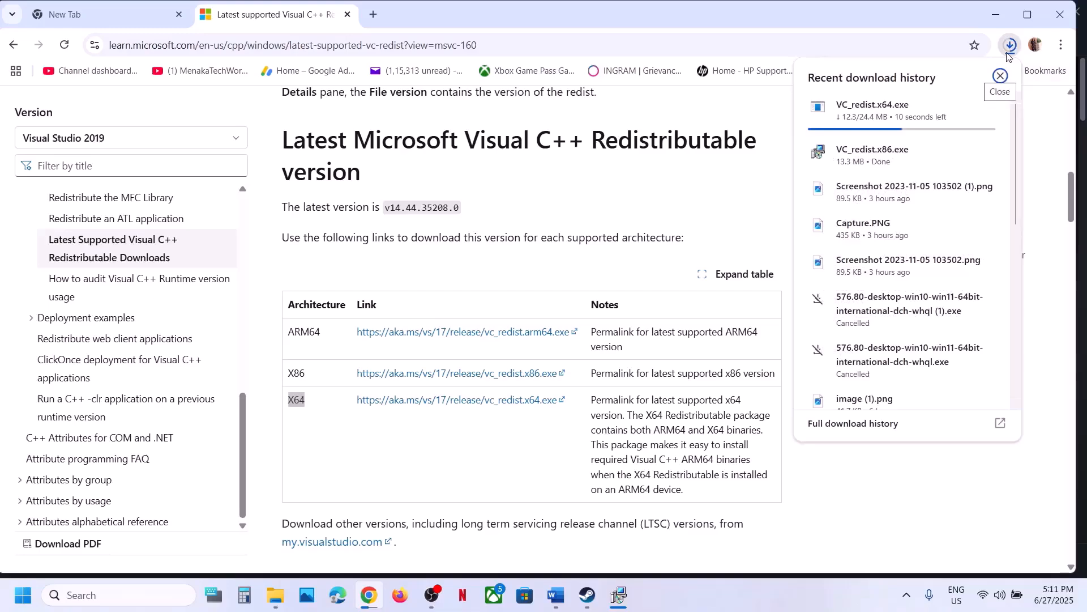
left_click(745, 193)
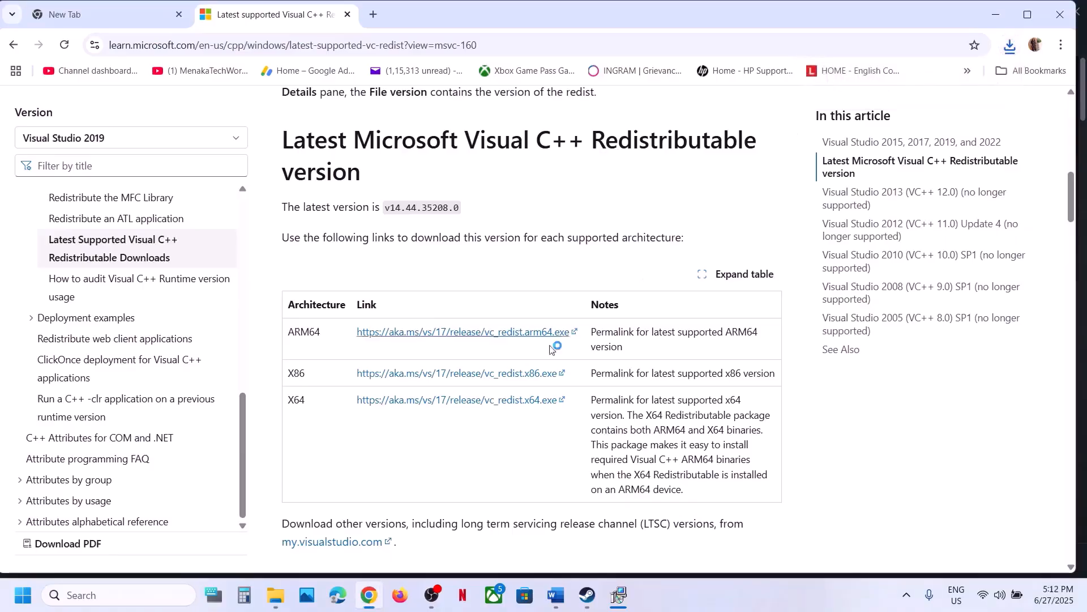
Run the x64 redistributable repair, allow it to change the device, and close the completed x86 and x64 setup windows.
left_click(558, 371)
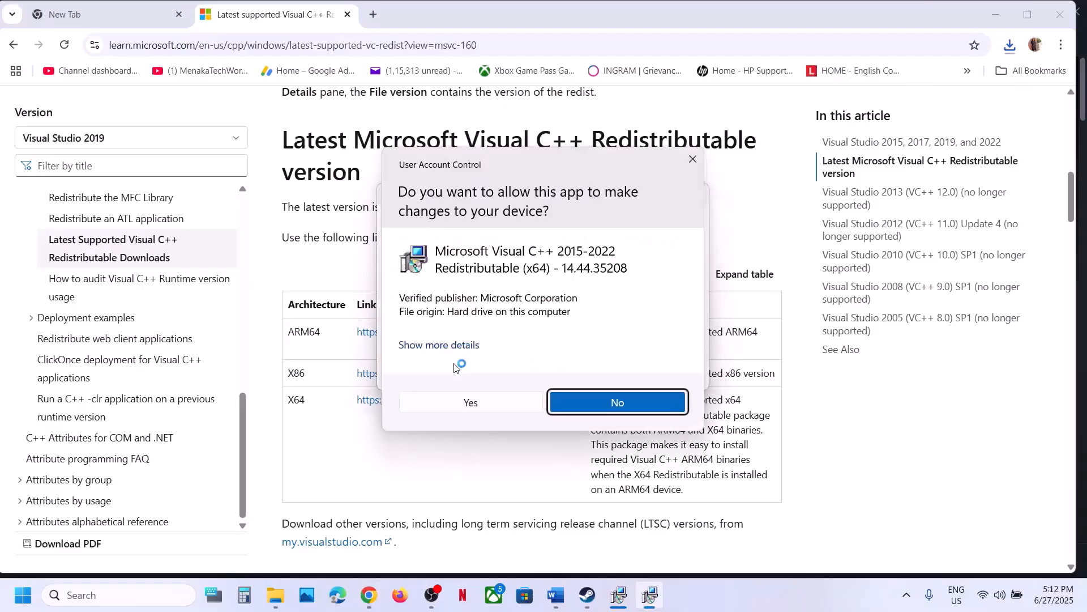
left_click(463, 402)
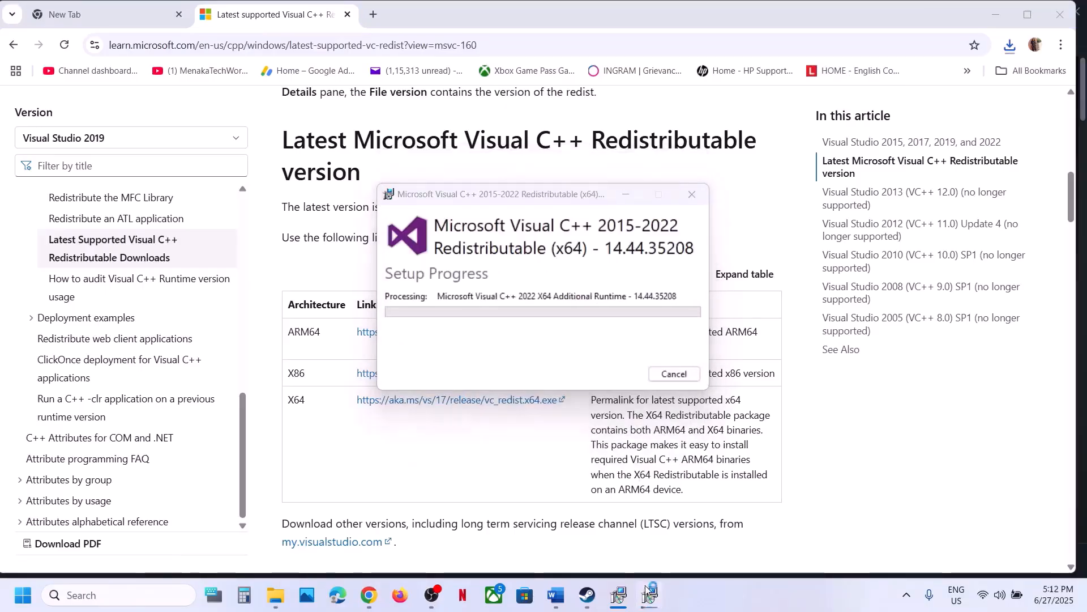
left_click_drag(558, 195, 303, 225)
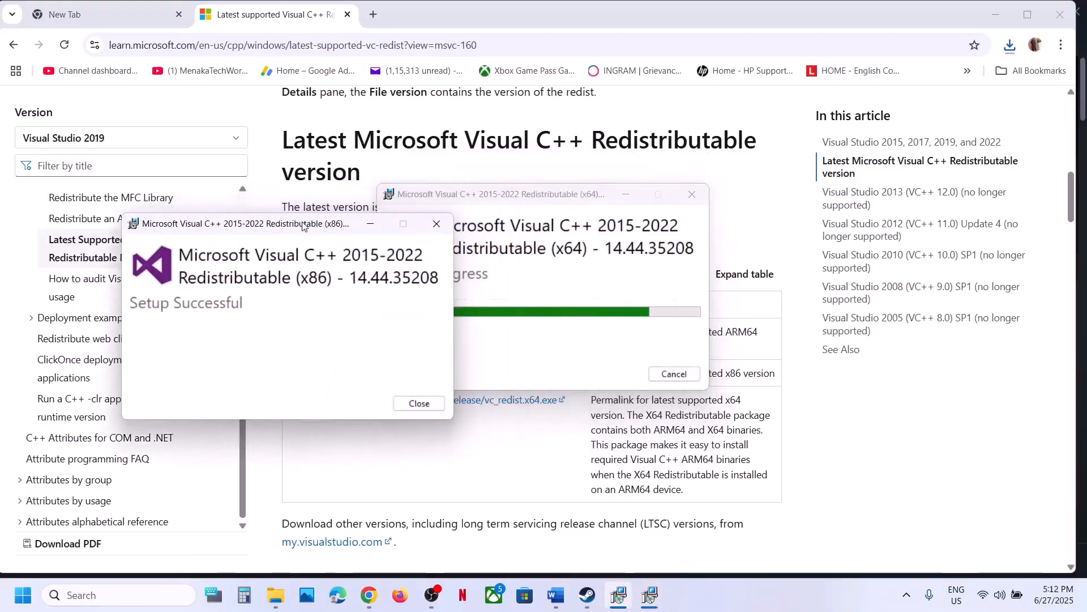
left_click_drag(529, 185, 649, 230)
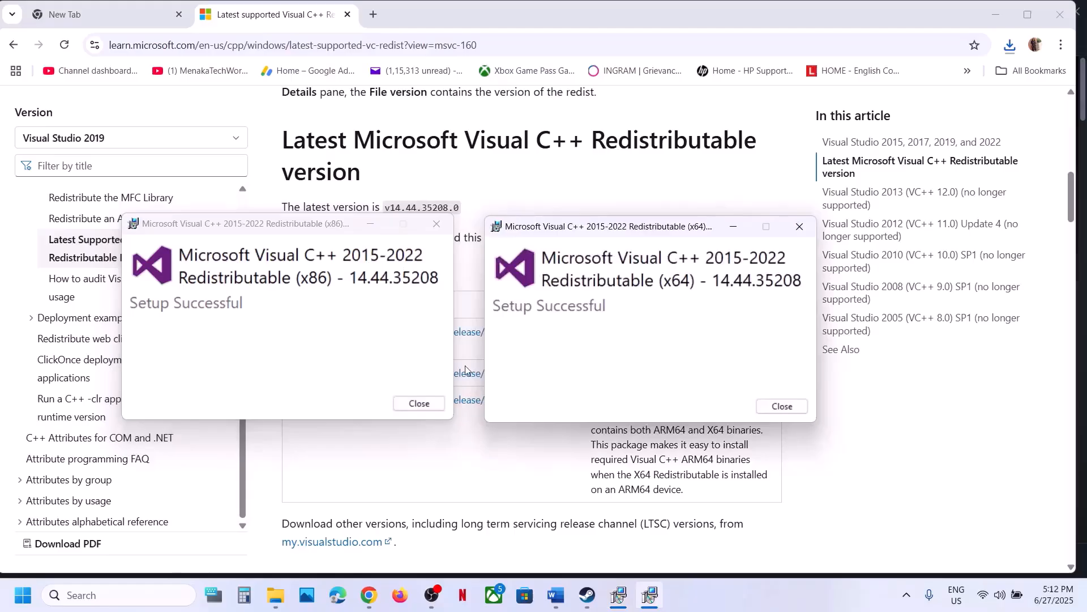
left_click(419, 403)
left_click(782, 406)
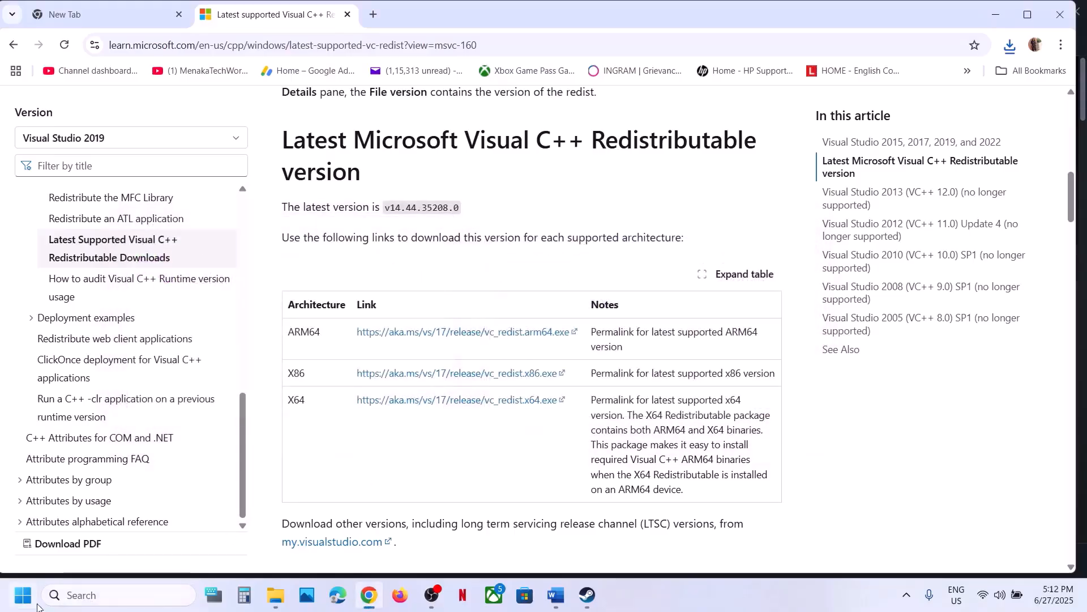
Bring up the computer's power options to point out Restart, and dismiss them without restarting.
left_click(23, 595)
left_click(412, 544)
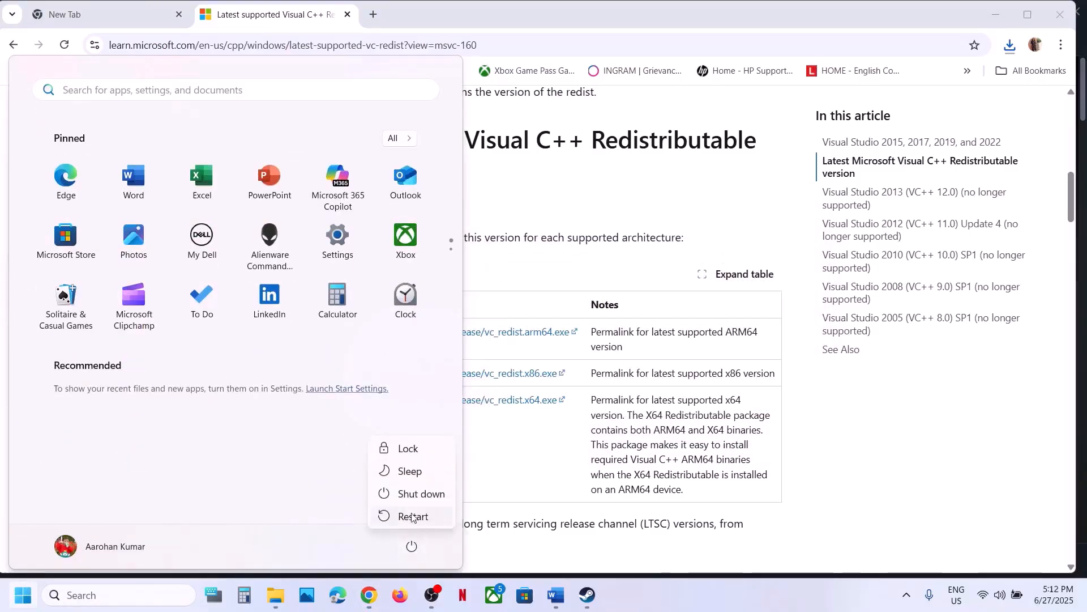
left_click(555, 477)
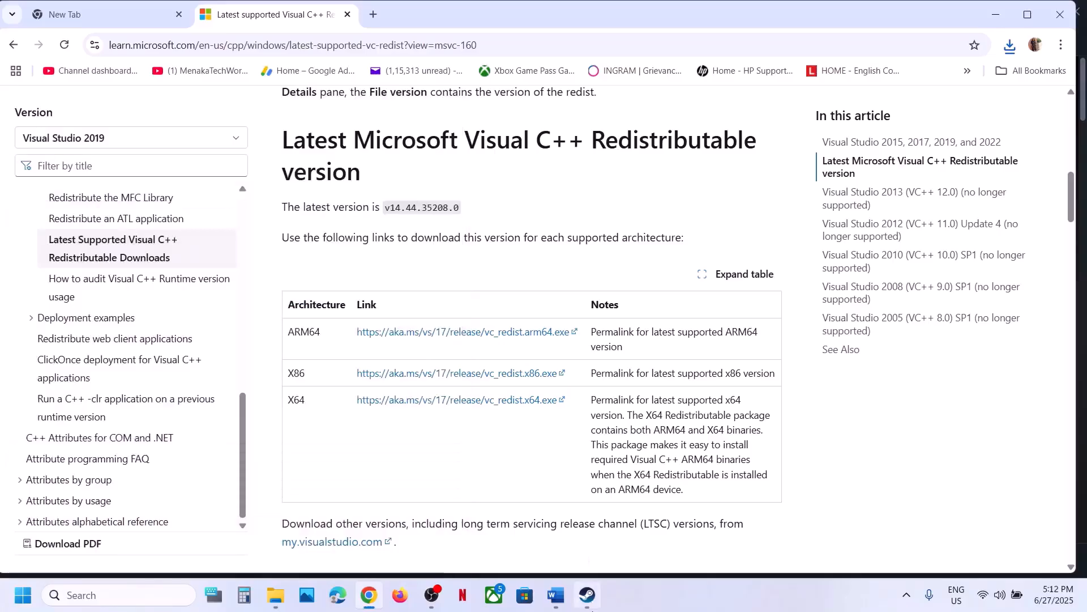
Switch to the Word document and read Step 9 about running the game from its installation folder.
left_click(588, 594)
left_click(556, 595)
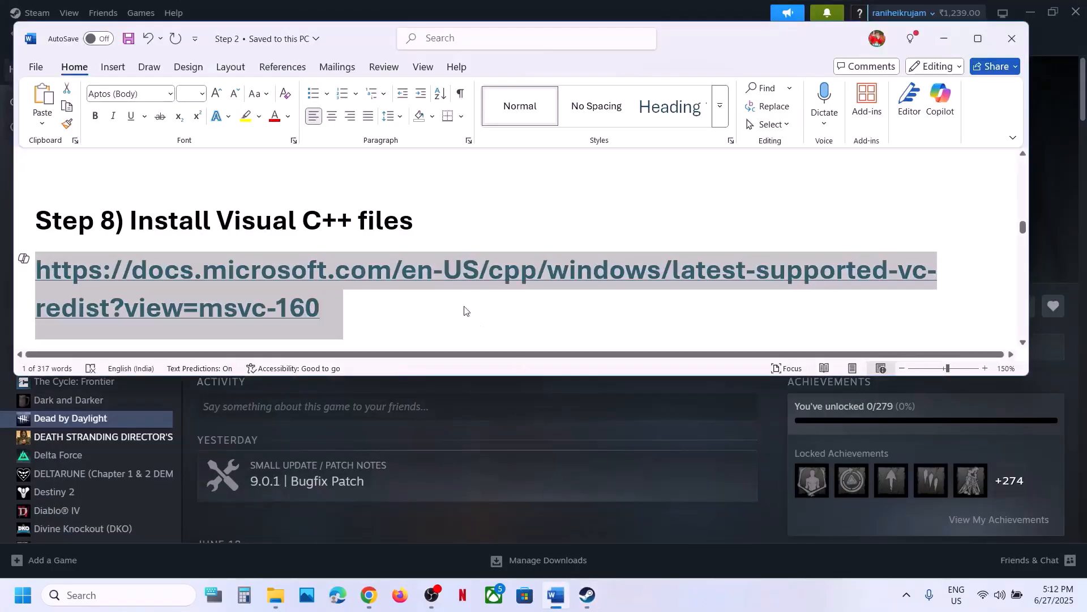
scroll(464, 308, "down", 3)
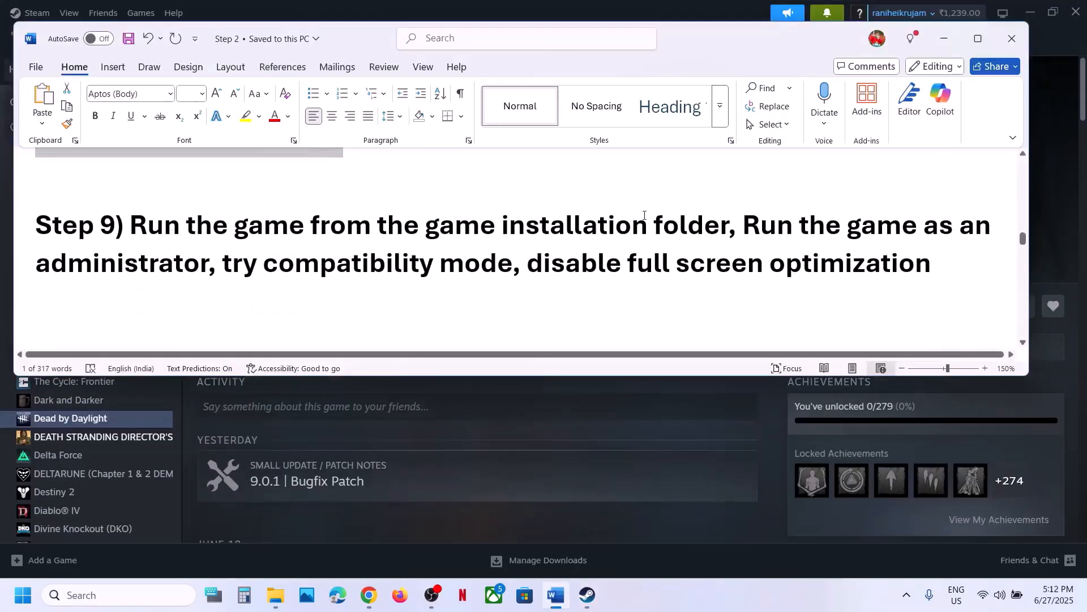
Switch to Steam, open Dead by Daylight's local installation folder and select the DeadByDaylight application.
left_click(773, 398)
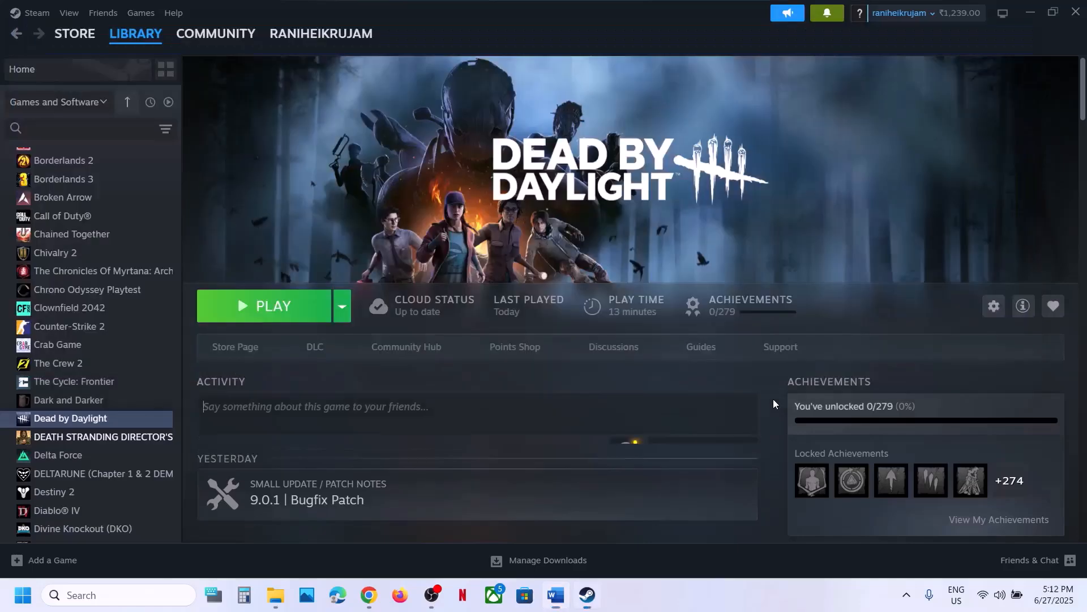
right_click(87, 420)
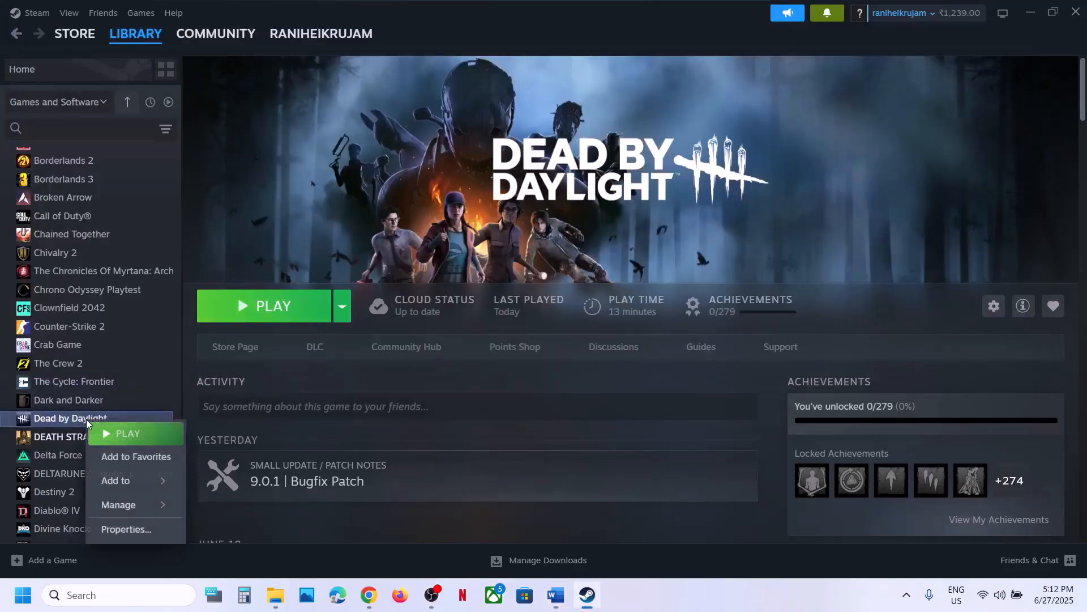
mouse_move(116, 504)
left_click(236, 408)
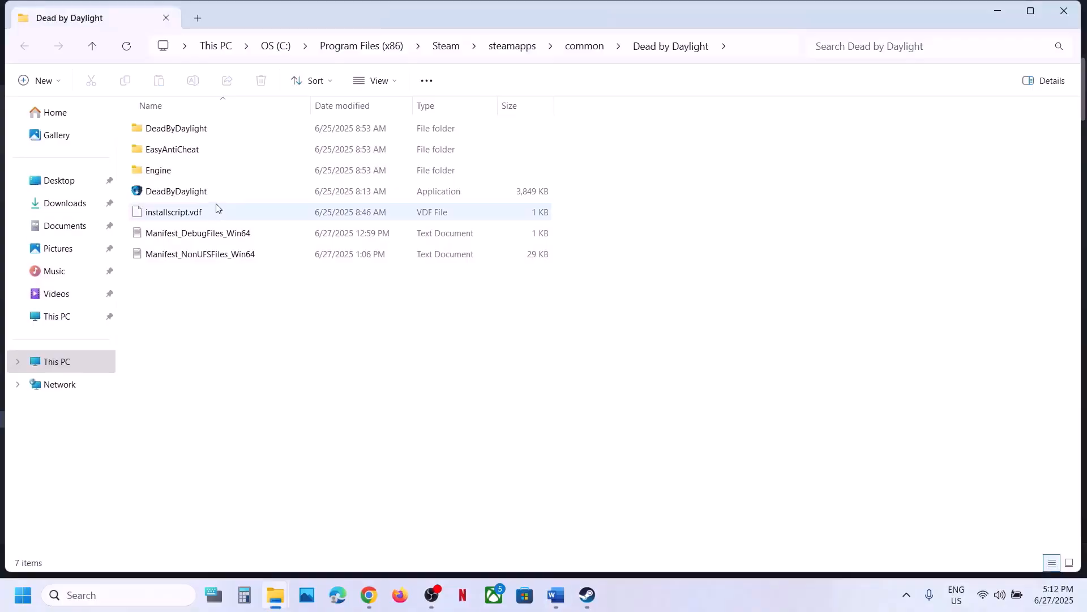
left_click(179, 193)
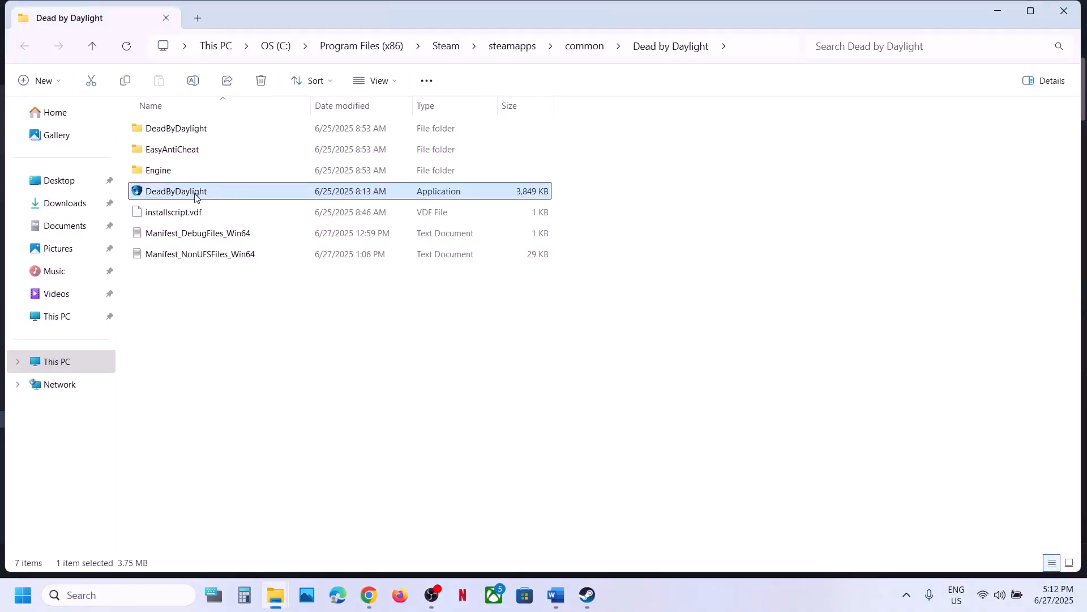
Go into the DeadByDaylight folder's Binaries\Win64 subfolder.
left_click(182, 135)
double_click(195, 135)
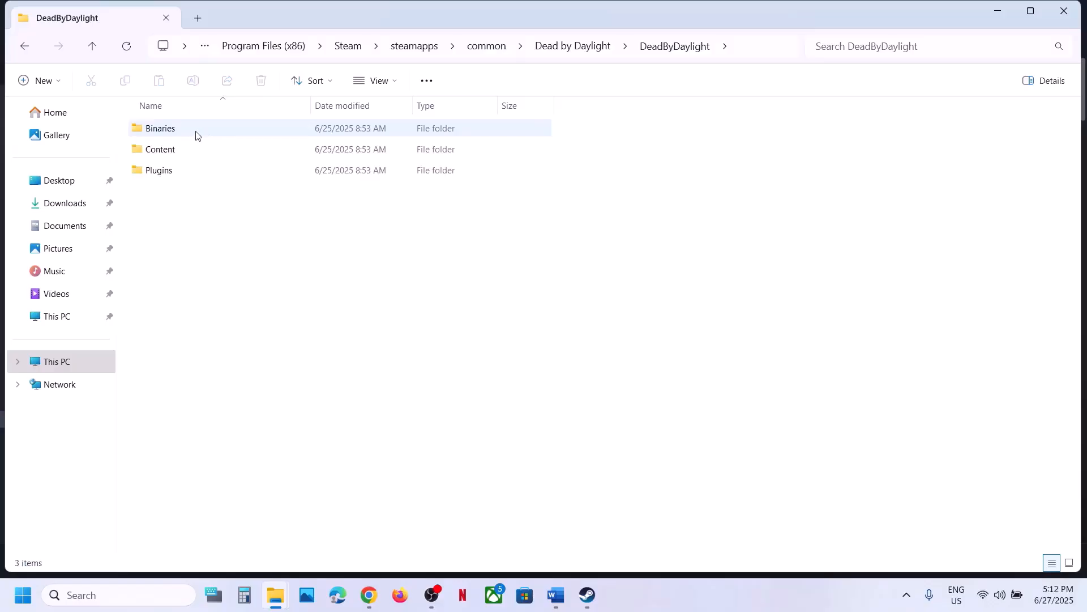
double_click(196, 134)
double_click(195, 134)
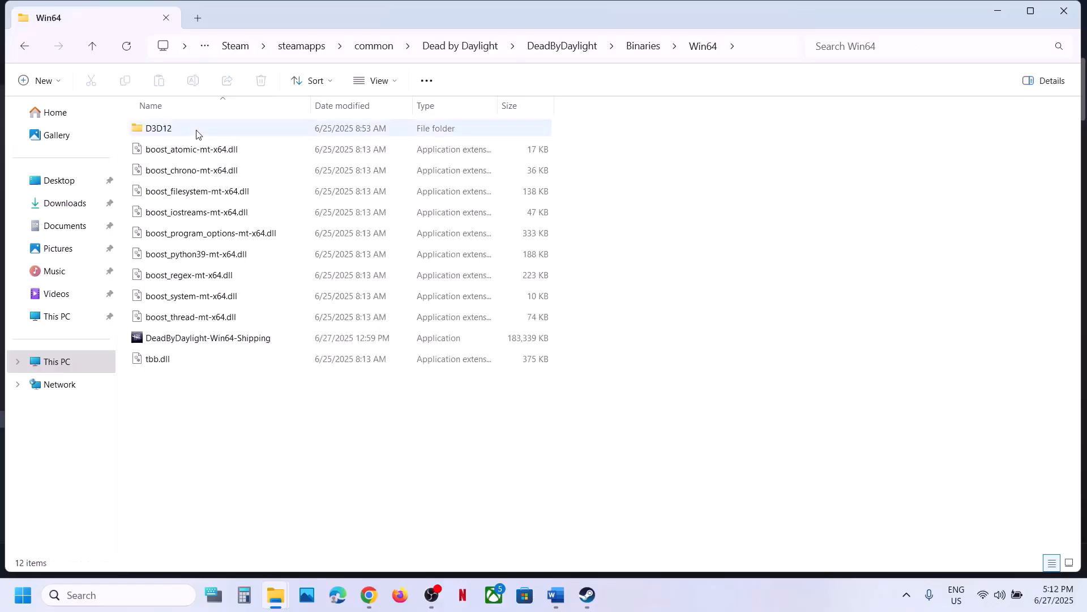
Set DeadByDaylight-Win64-Shipping to run as an administrator in its compatibility properties and apply the change.
left_click(230, 339)
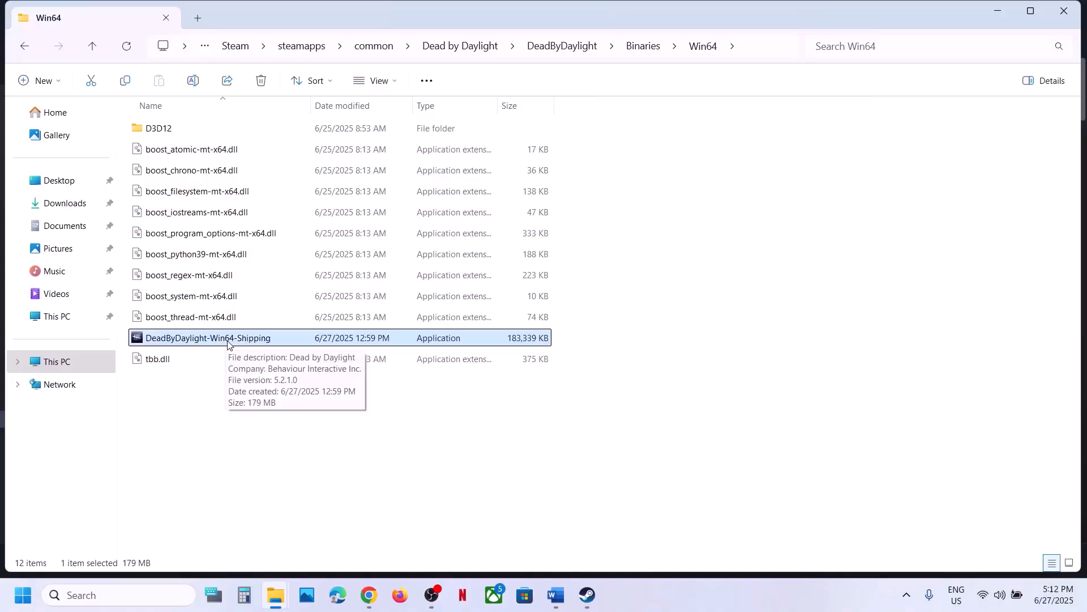
right_click(228, 343)
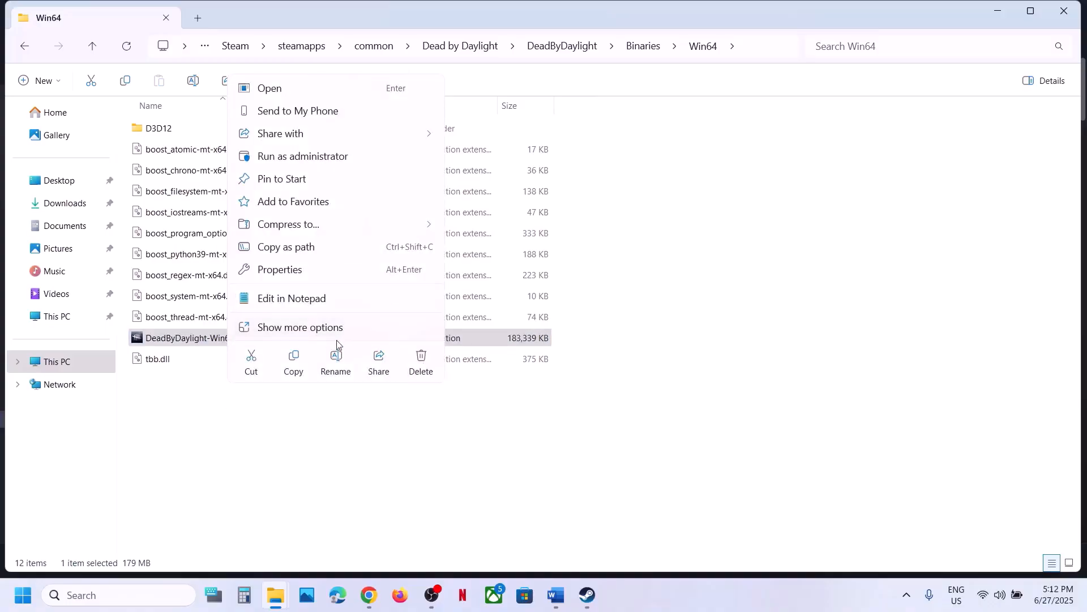
left_click(297, 272)
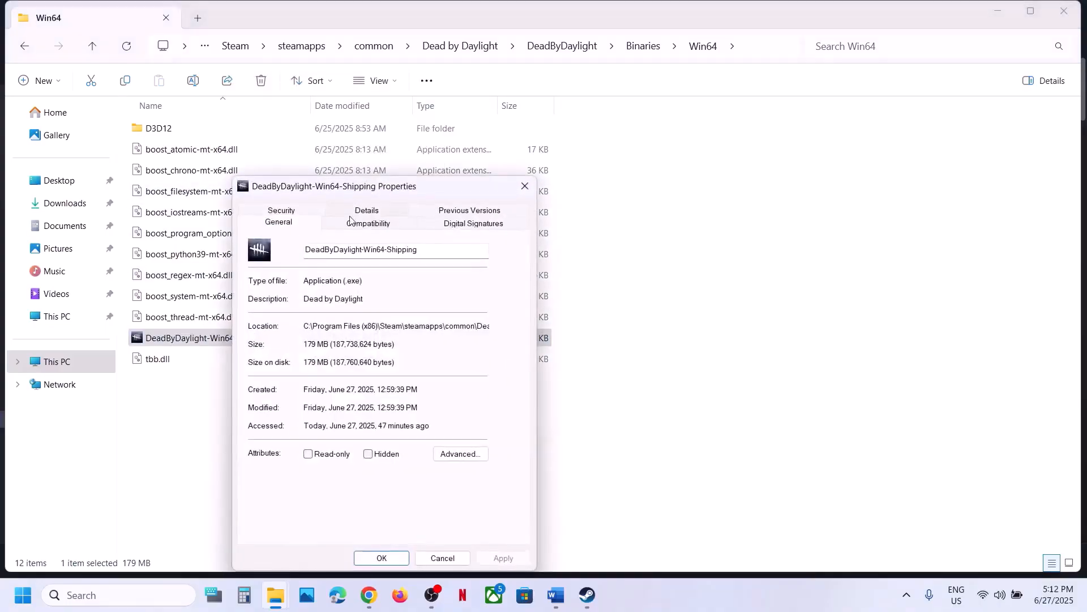
left_click(348, 226)
left_click_drag(388, 189, 408, 100)
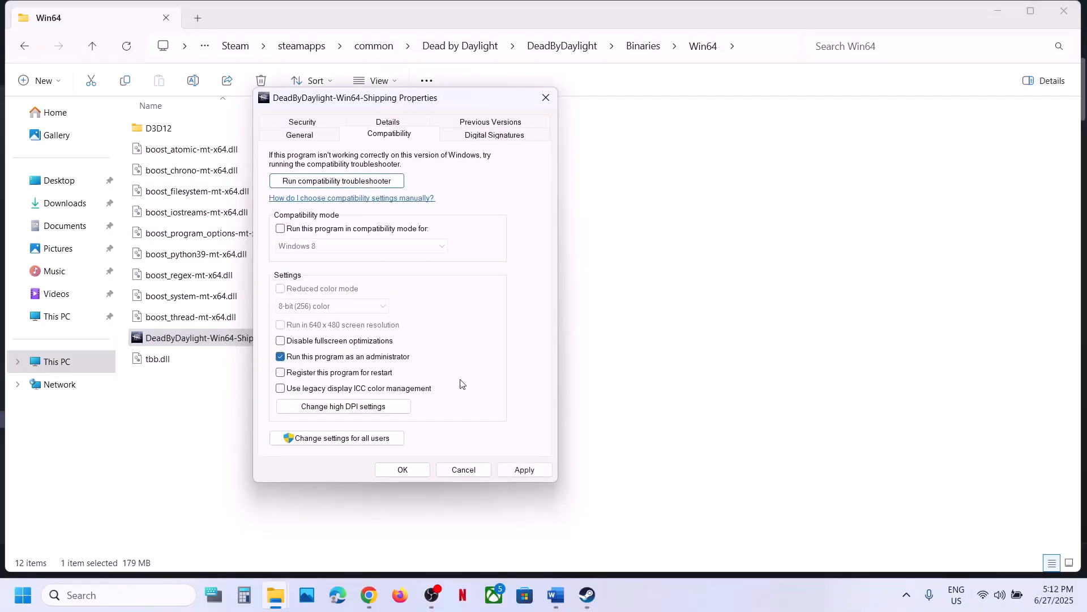
left_click(515, 470)
left_click(417, 472)
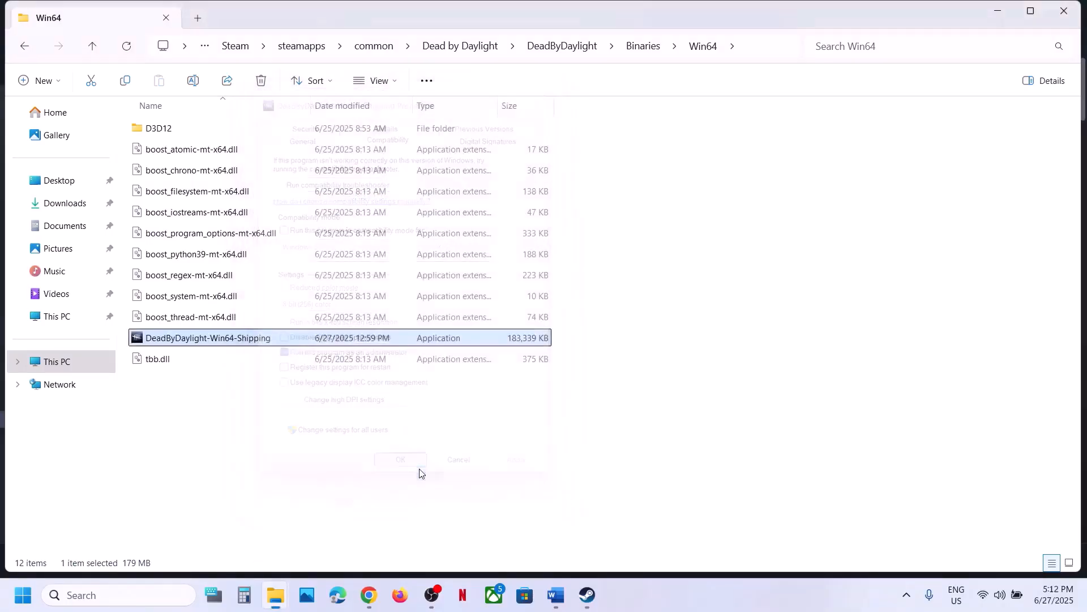
Turn on compatibility mode for Windows 8 in the DeadByDaylight-Win64-Shipping properties and save it.
right_click(262, 338)
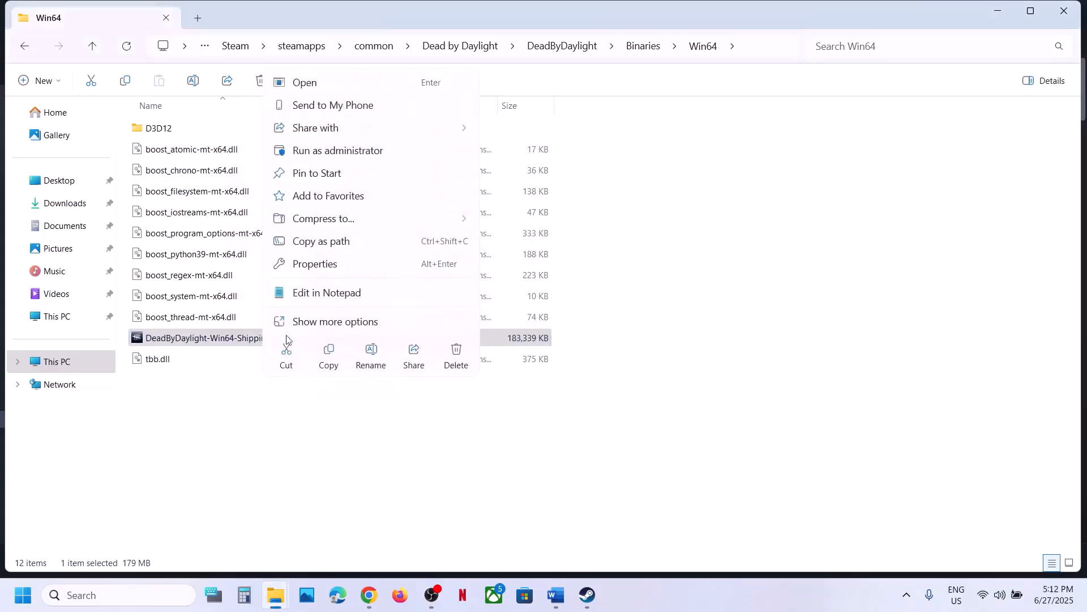
left_click(317, 263)
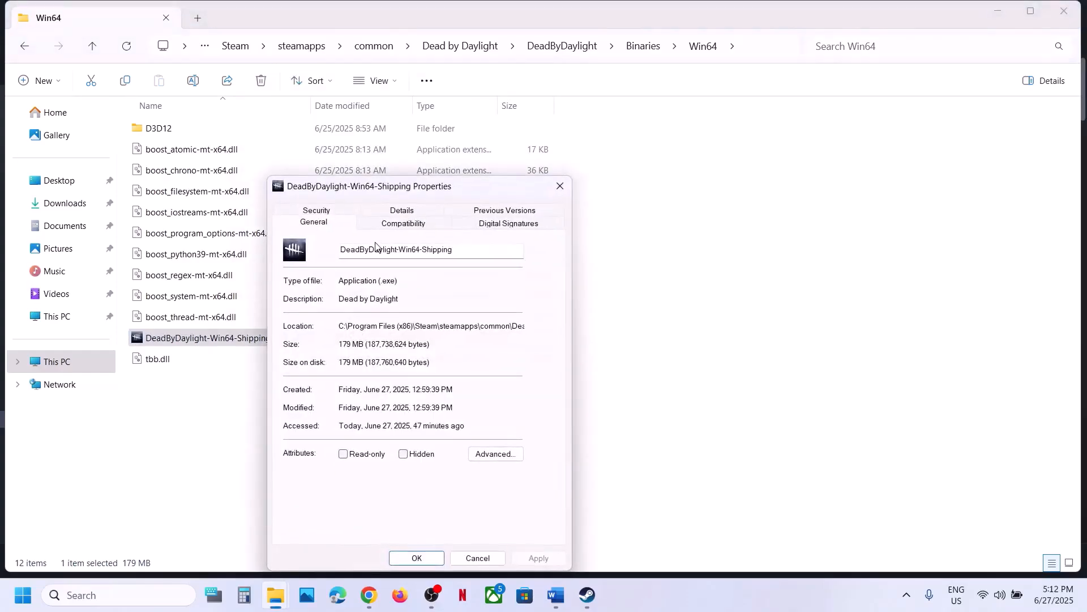
left_click(384, 223)
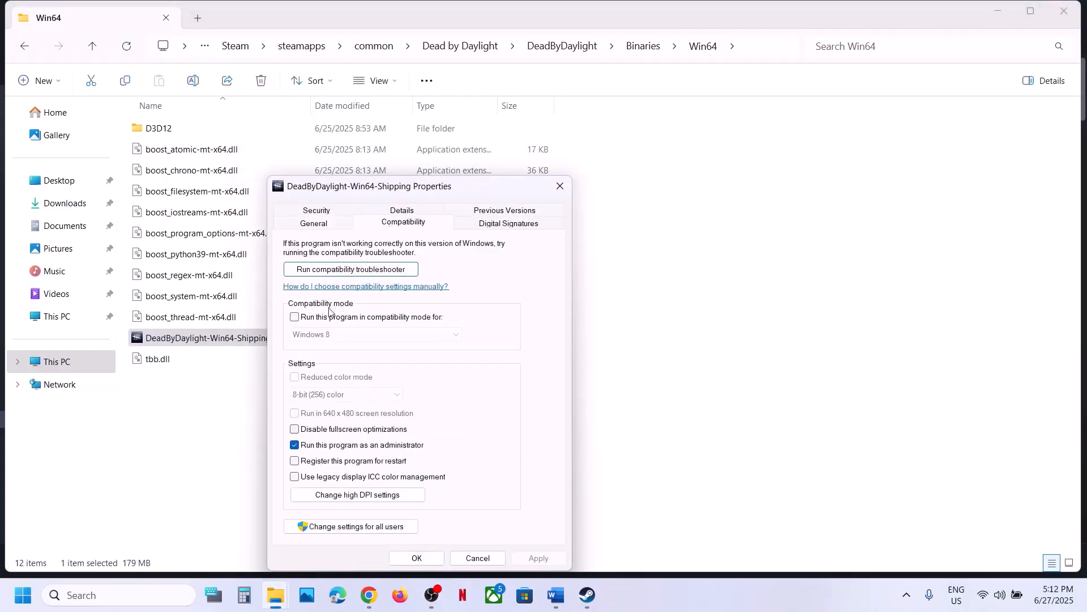
left_click(295, 318)
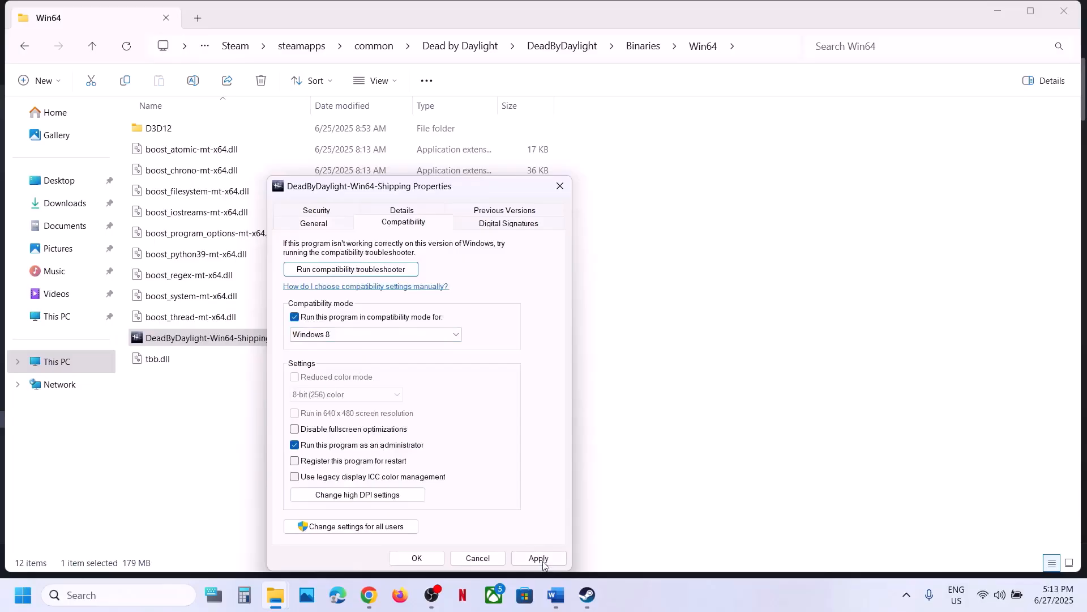
left_click(417, 558)
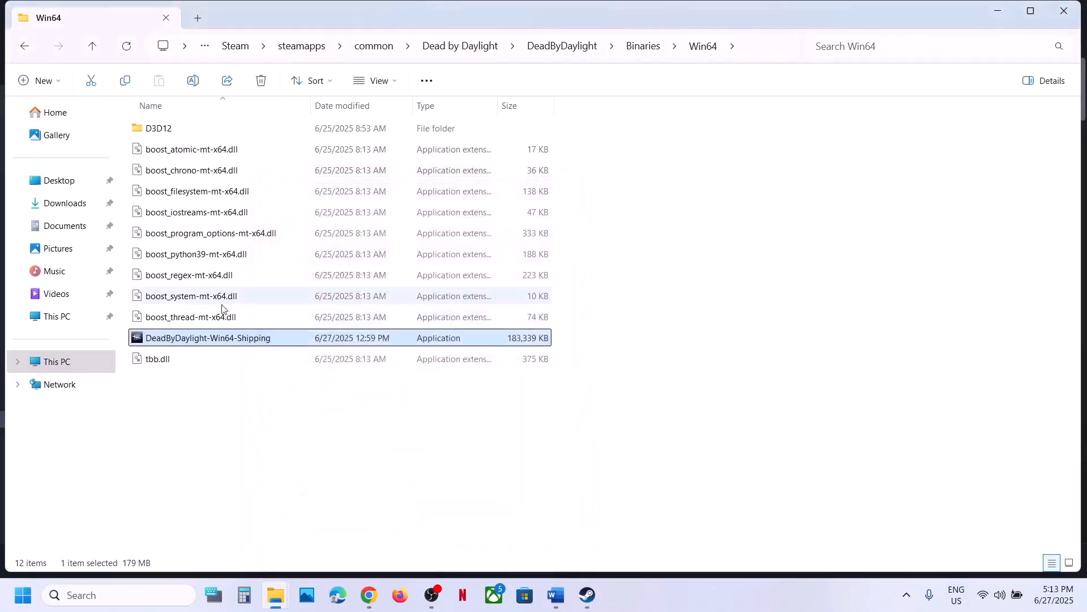
Change the Shipping executable's compatibility mode to Windows 7, disable fullscreen optimizations and save the properties.
right_click(205, 339)
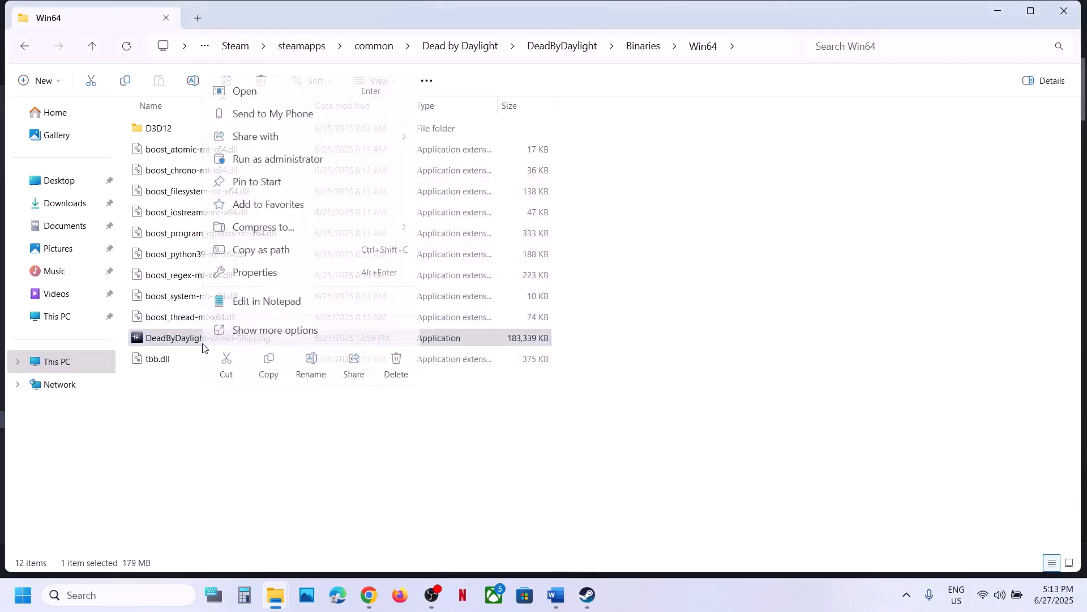
left_click(268, 281)
left_click(344, 222)
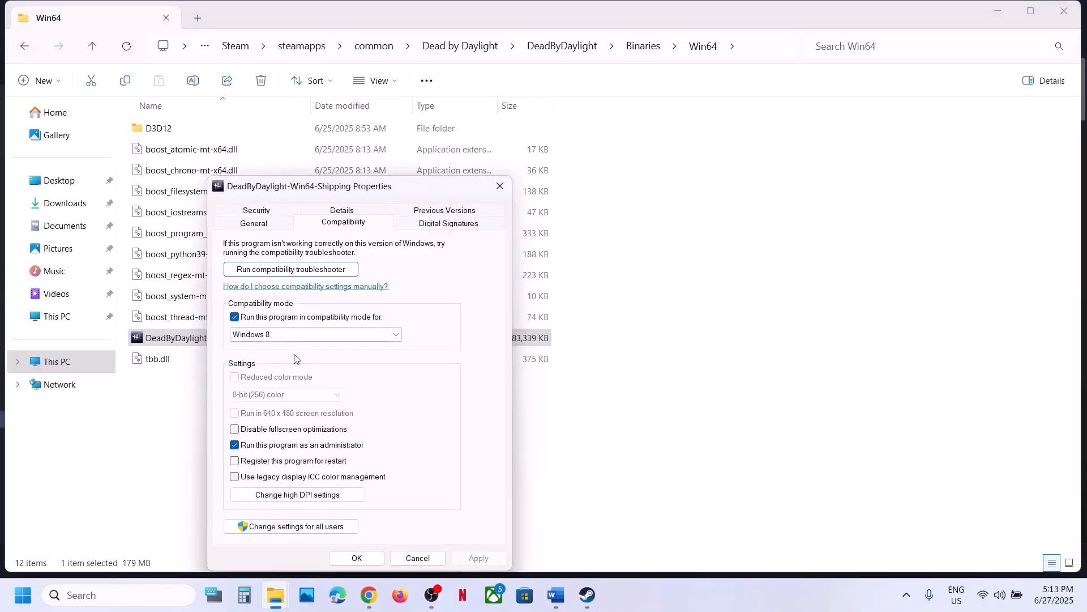
left_click(278, 333)
left_click(277, 375)
left_click(480, 559)
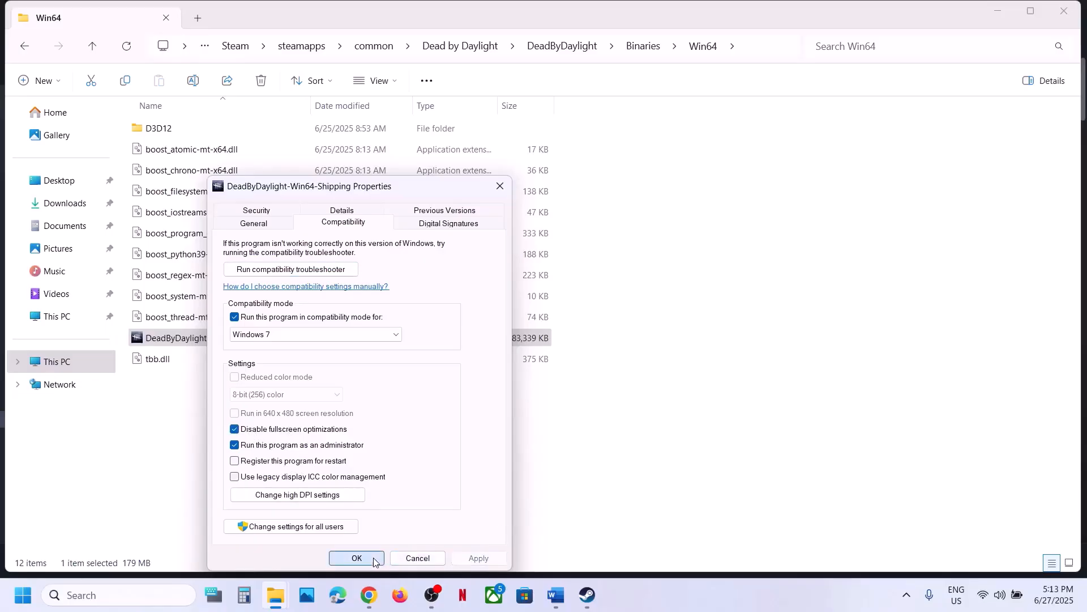
left_click(355, 557)
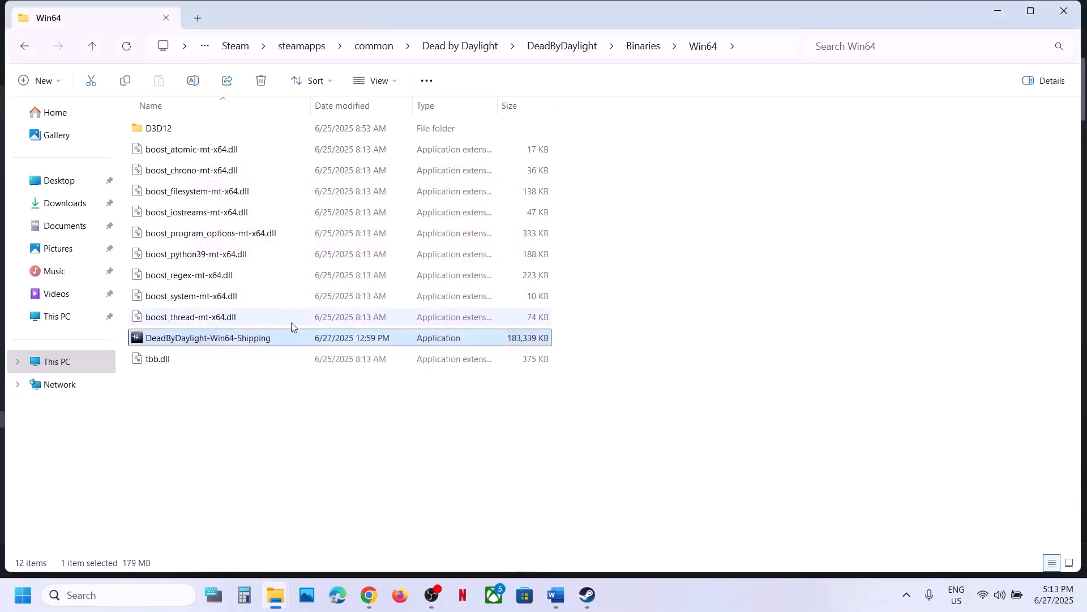
Turn off compatibility mode and the disabling of fullscreen optimizations for DeadByDaylight-Win64-Shipping, and save the properties.
right_click(257, 340)
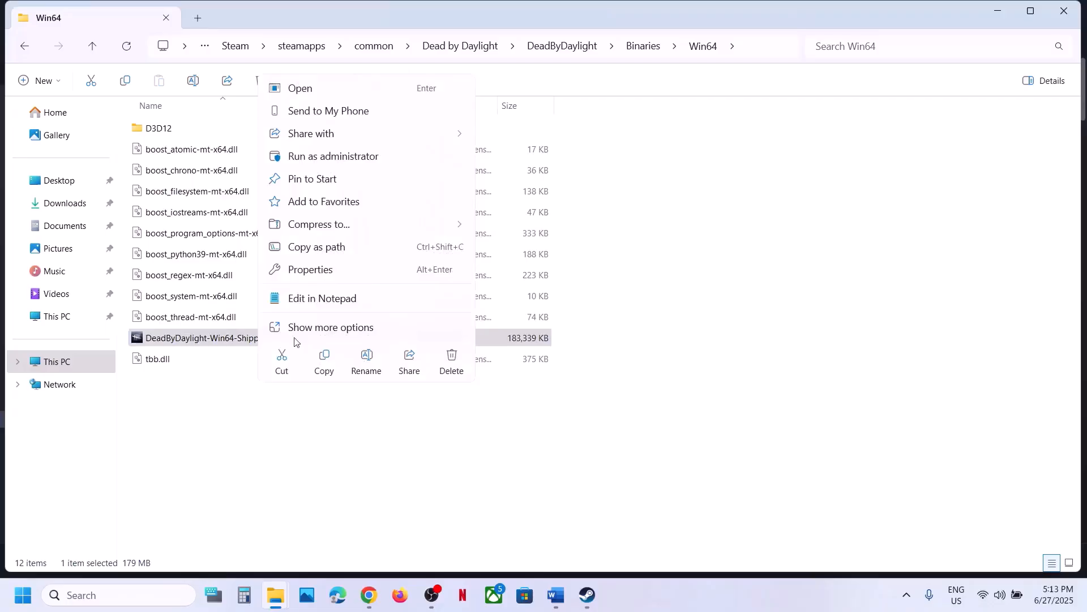
left_click(324, 272)
left_click(377, 226)
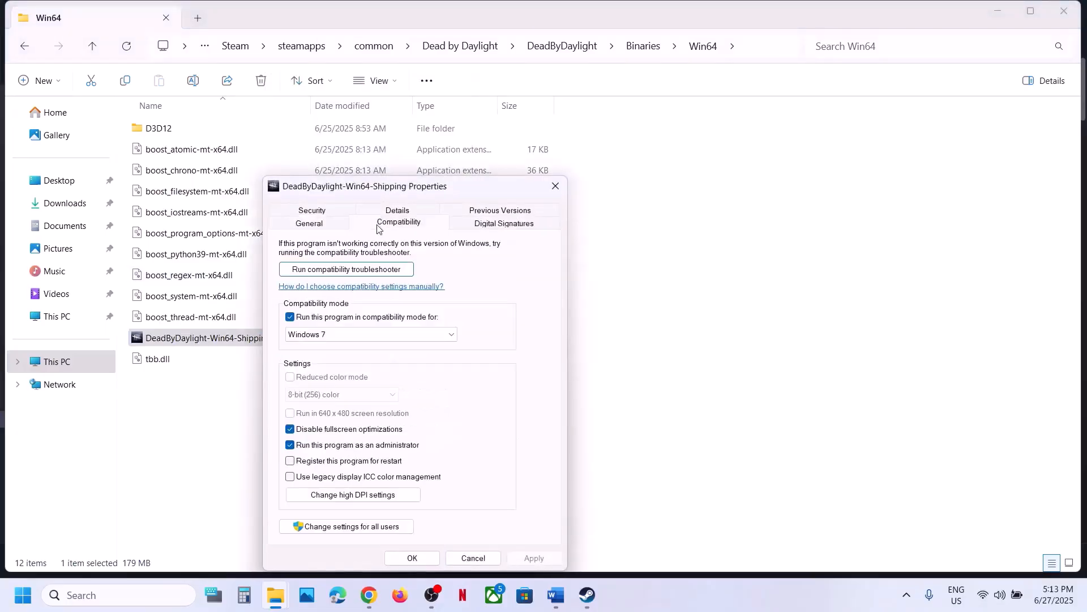
left_click(290, 319)
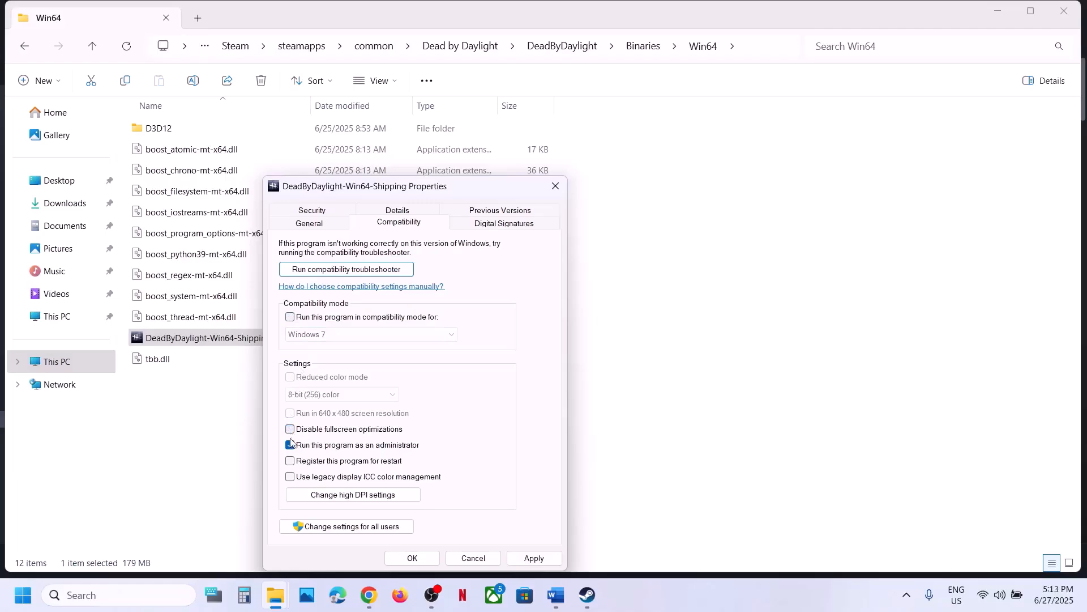
left_click(532, 557)
left_click(413, 557)
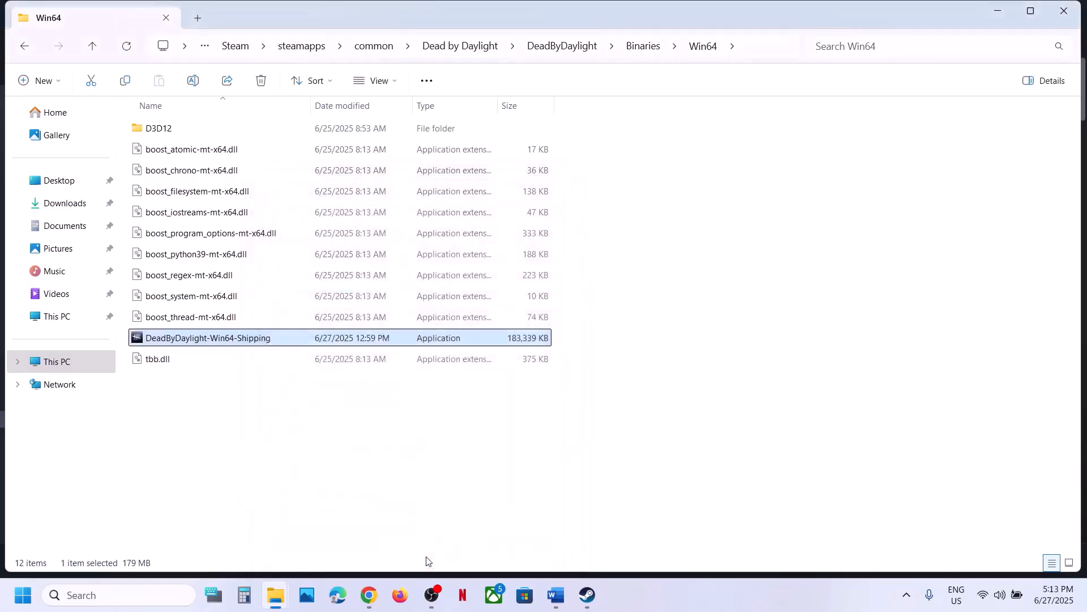
Return to the Word document and highlight Step 10's advice on allowing the game exe in third-party antivirus programs.
left_click(553, 602)
scroll(450, 303, "down", 4)
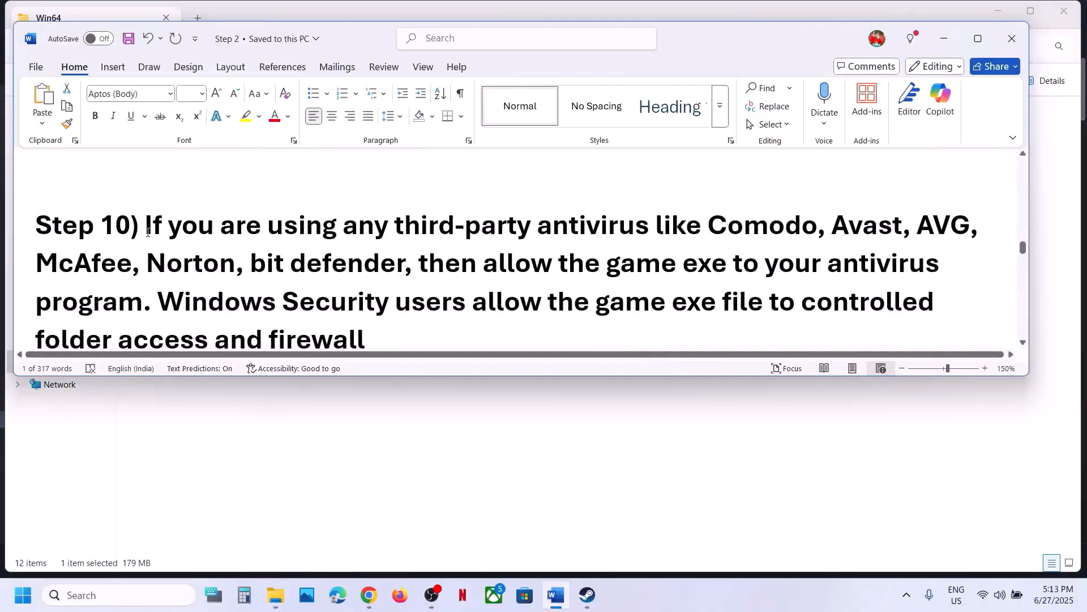
left_click_drag(148, 233, 716, 263)
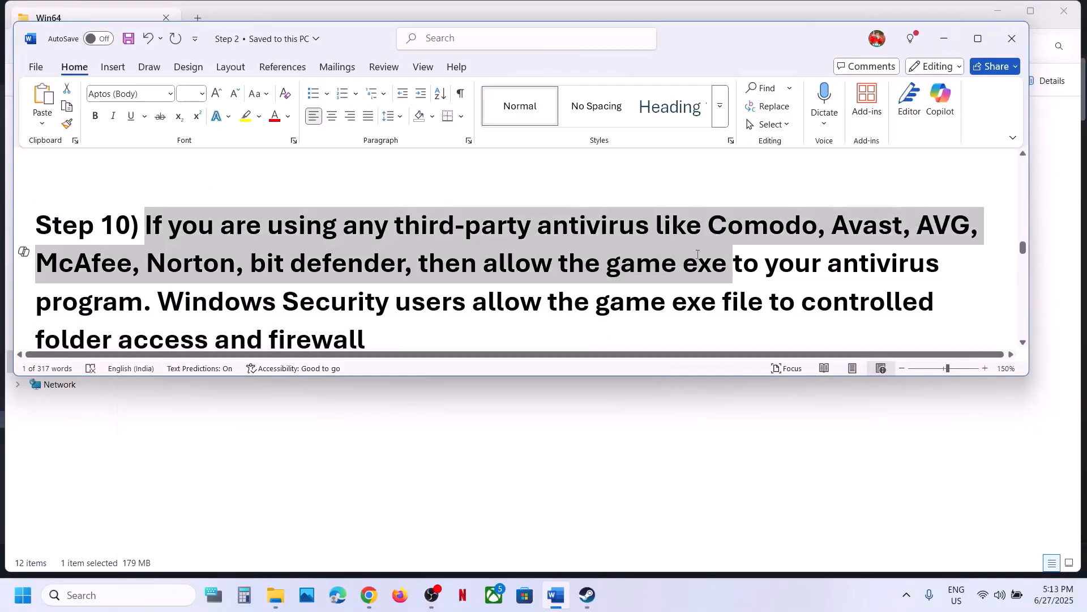
Highlight Step 10's advice on allowing the game exe in the antivirus program and its sentence for Windows Security users.
left_click(662, 264)
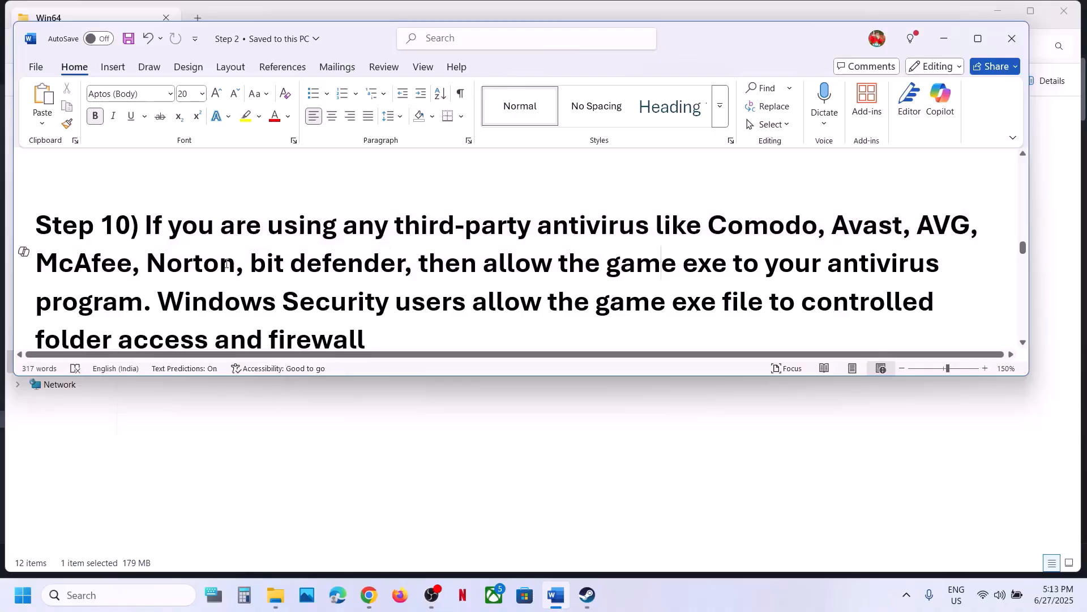
left_click_drag(201, 264, 535, 264)
left_click(531, 263)
left_click_drag(426, 259, 130, 306)
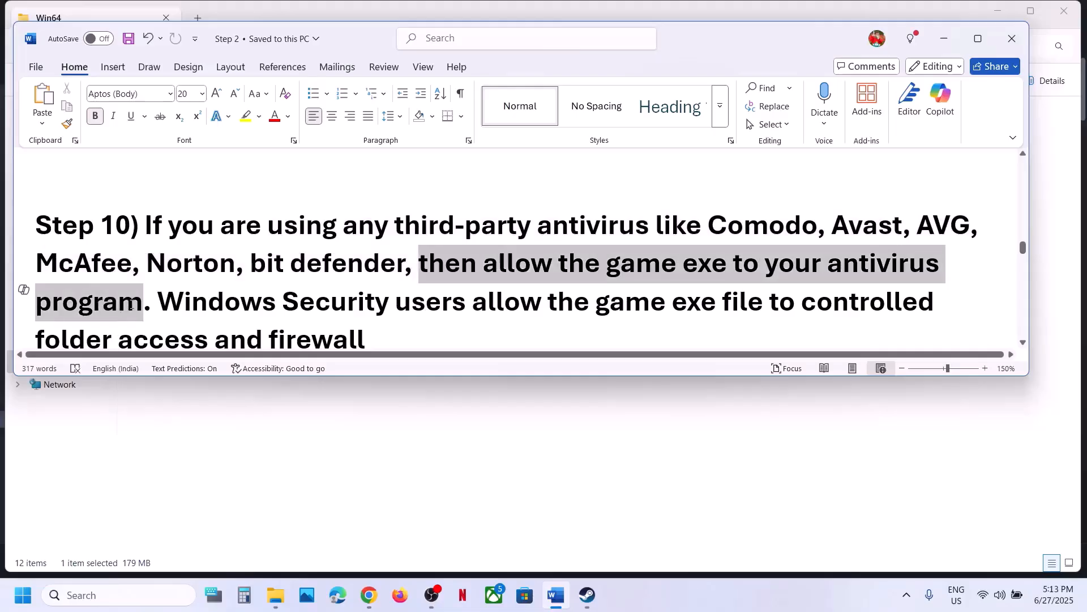
left_click_drag(158, 304, 508, 287)
Open Windows Security's ransomware protection settings and bring up the page for allowing apps through Controlled folder access, granting administrator permission.
left_click(519, 440)
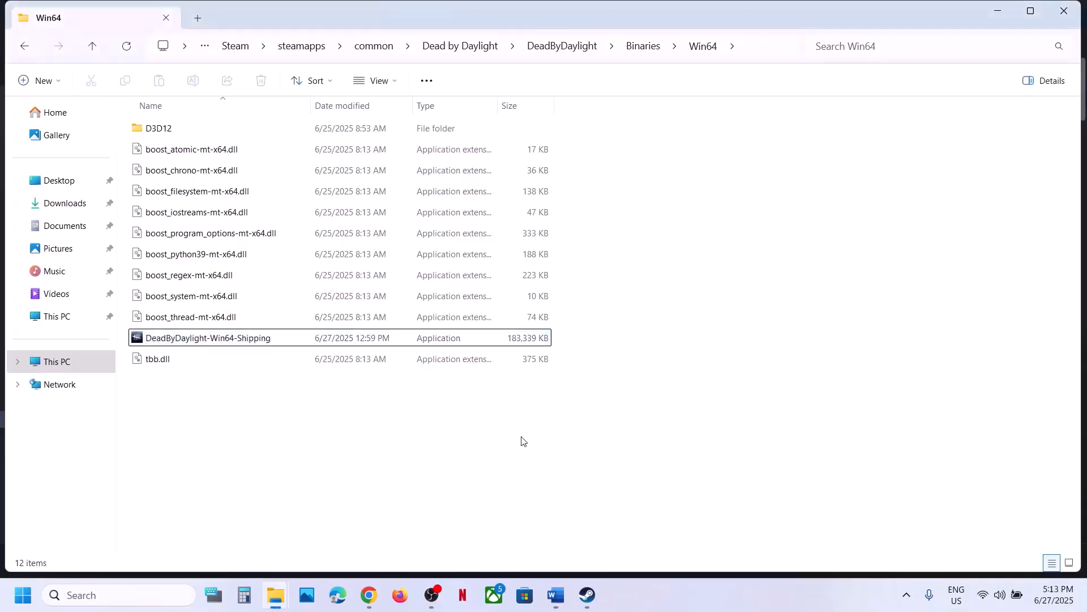
key("super+i")
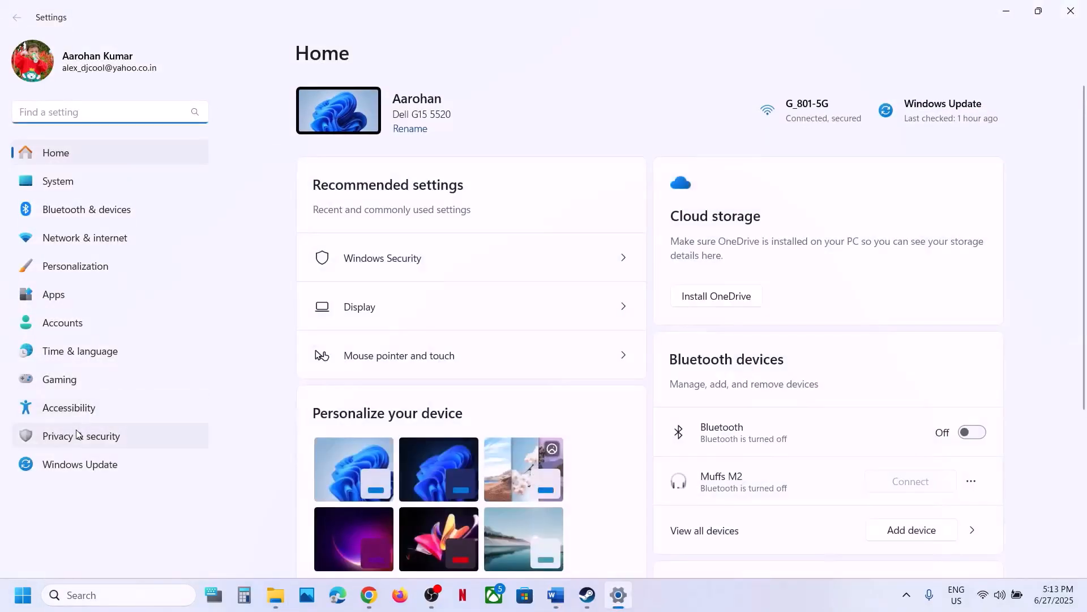
left_click(142, 434)
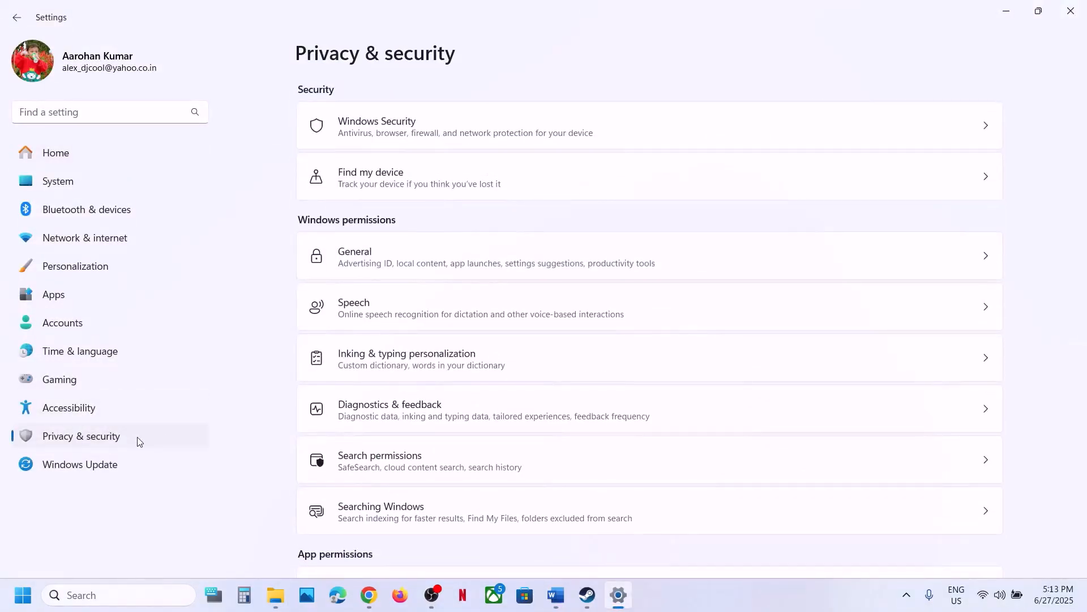
left_click(378, 124)
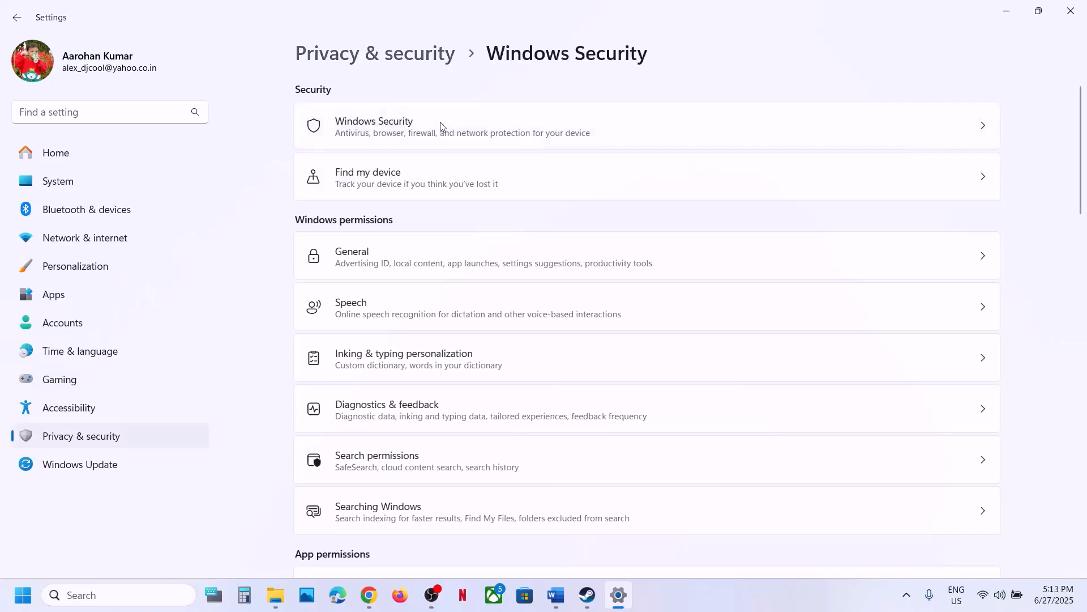
left_click(386, 213)
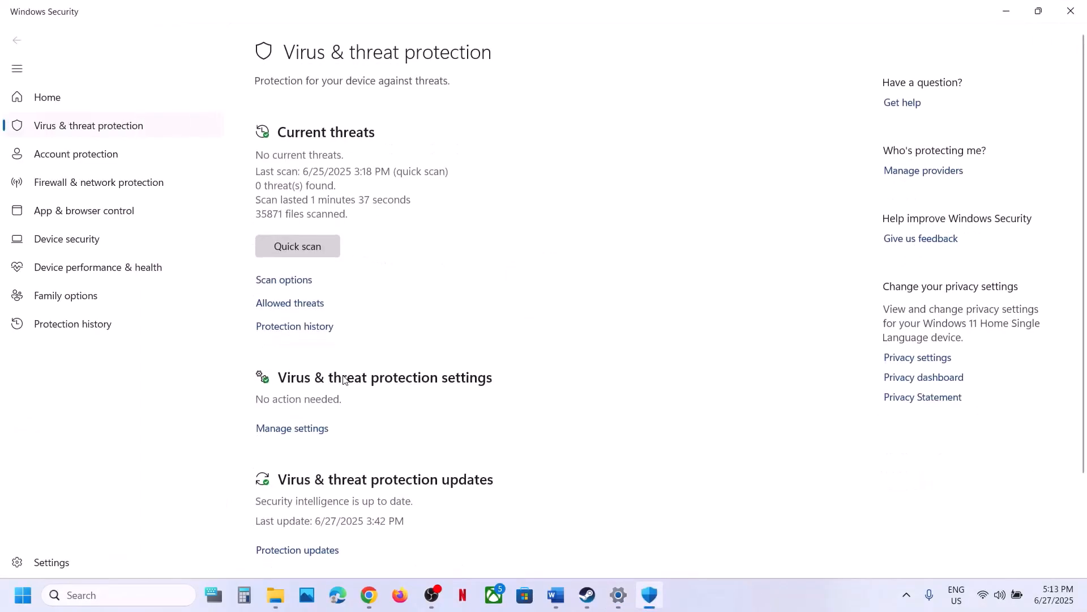
scroll(314, 528, "down", 3)
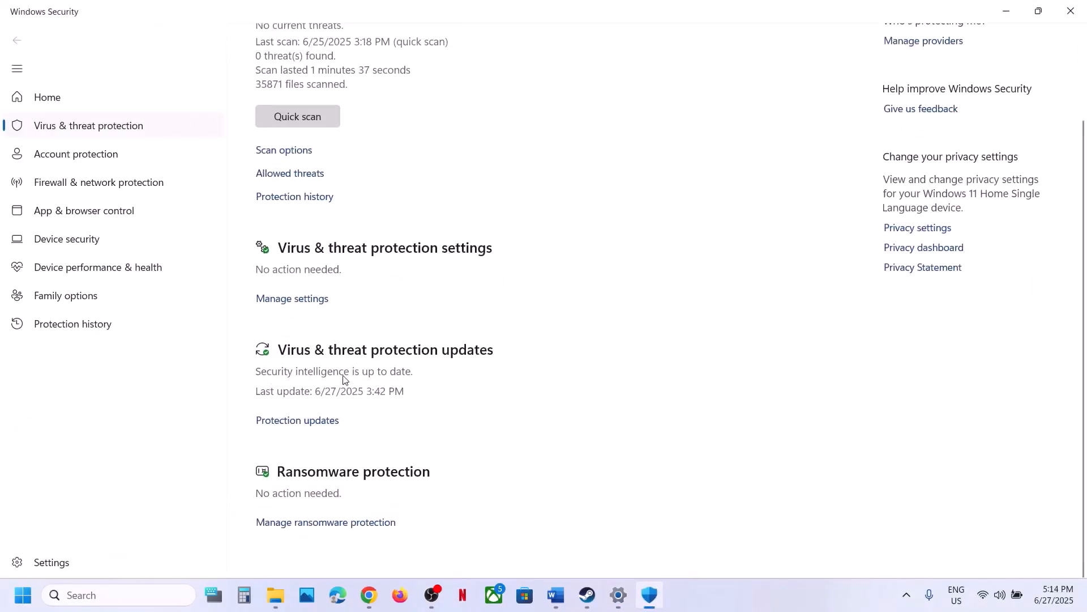
left_click(362, 520)
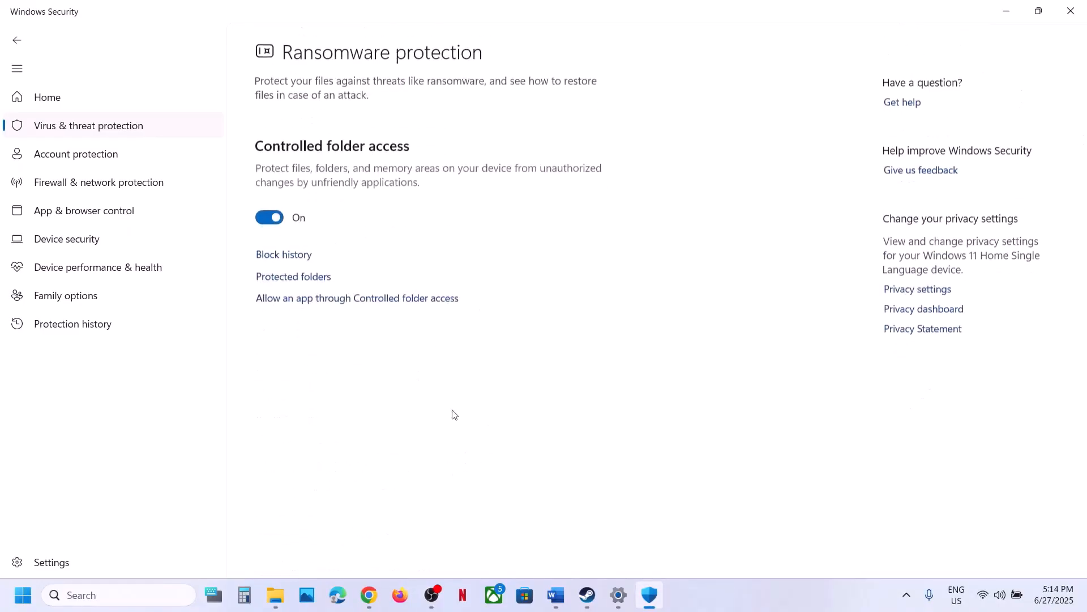
left_click(360, 302)
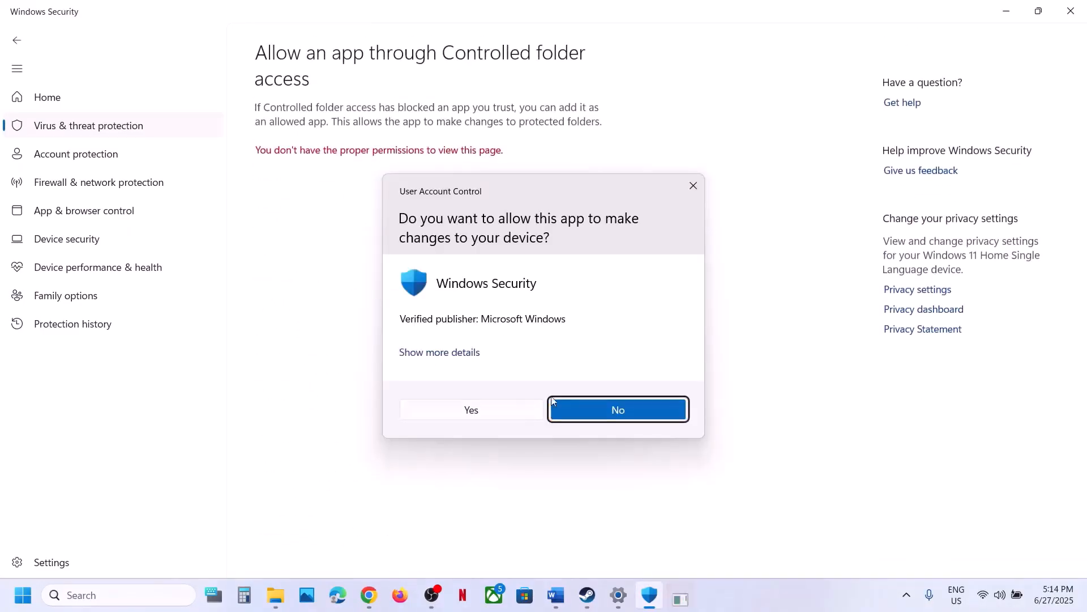
left_click(493, 420)
Start adding an allowed app by browsing all apps, and go to the C:\Program Files (x86)\Steam folder.
left_click(341, 172)
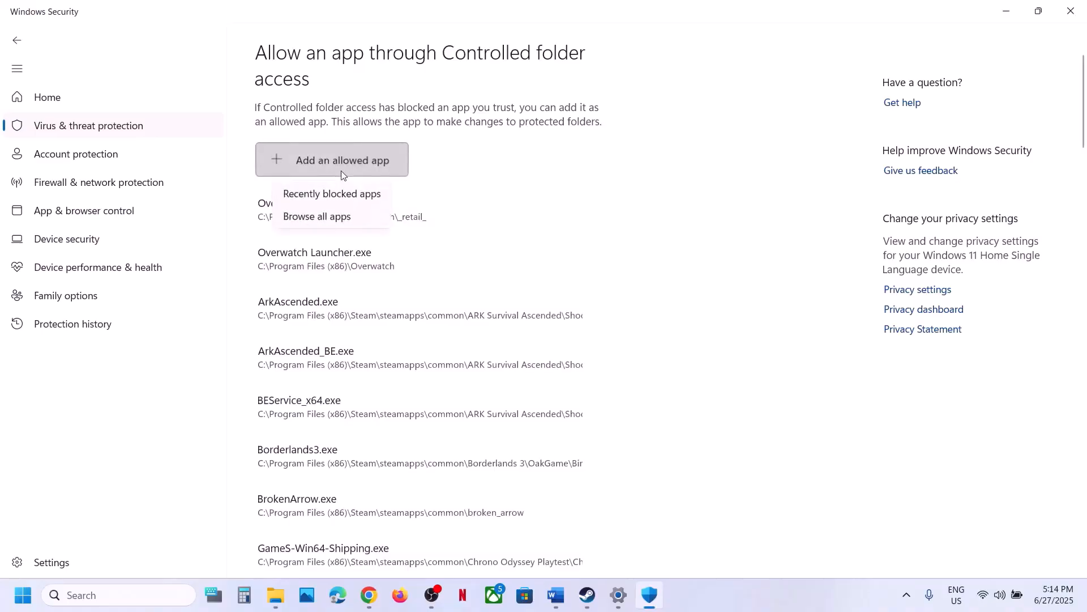
left_click(335, 215)
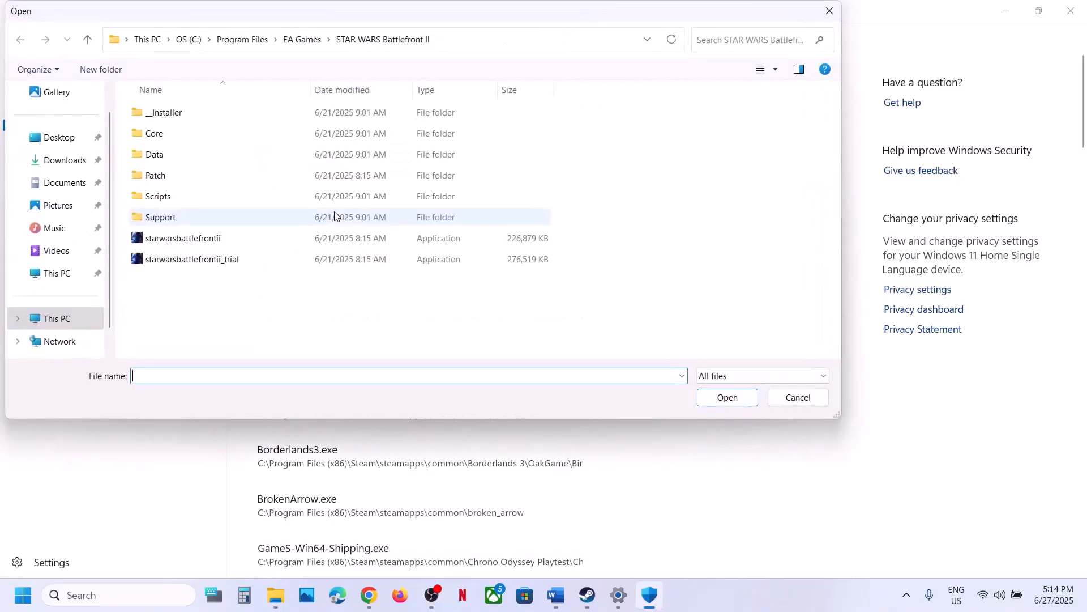
left_click(34, 321)
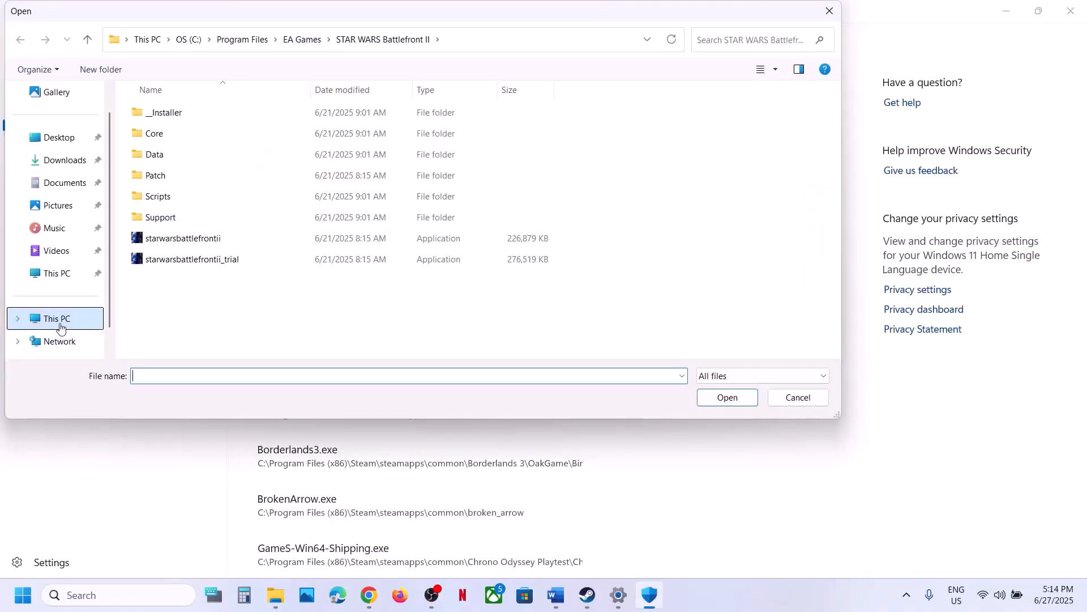
double_click(249, 126)
scroll(266, 216, "down", 2)
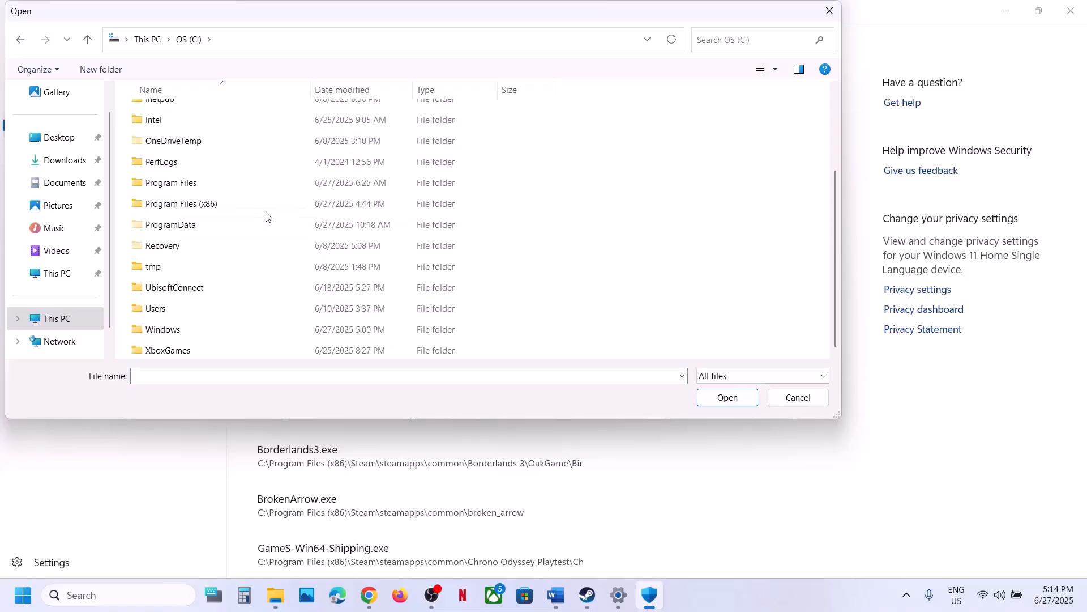
double_click(226, 206)
scroll(226, 210, "down", 4)
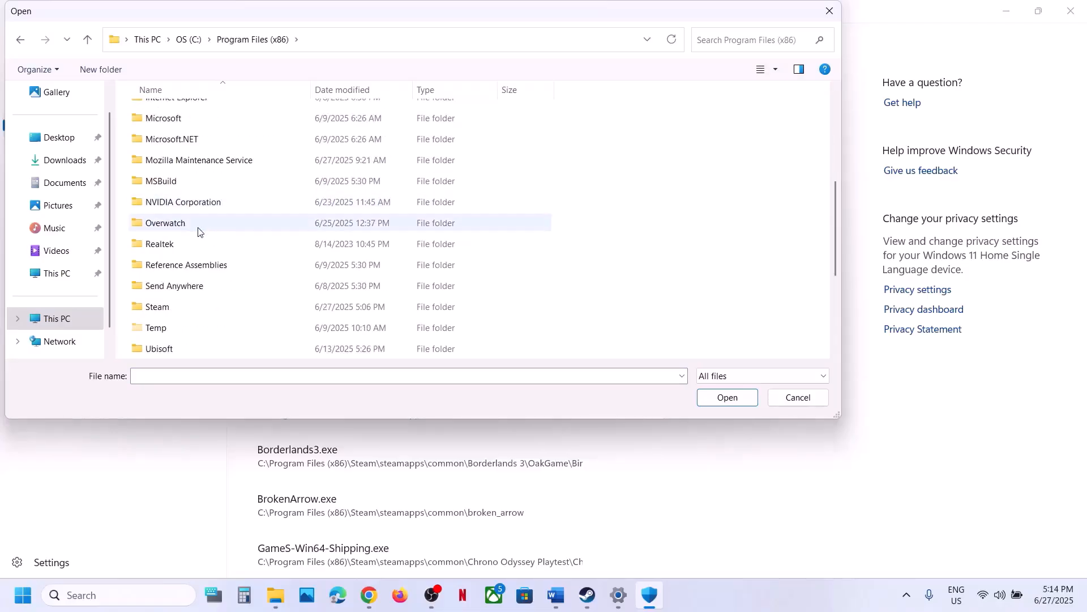
double_click(160, 306)
Add the DeadByDaylight application from steamapps\common\Dead by Daylight to the apps allowed through Controlled folder access.
scroll(159, 304, "down", 1)
scroll(165, 300, "down", 1)
double_click(170, 289)
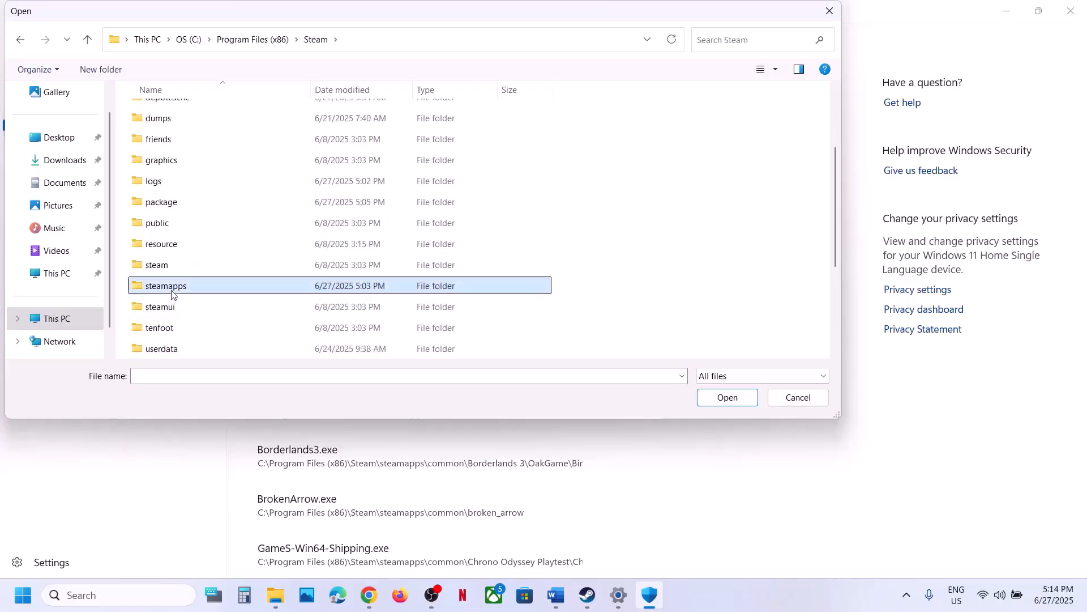
left_click(180, 120)
double_click(180, 120)
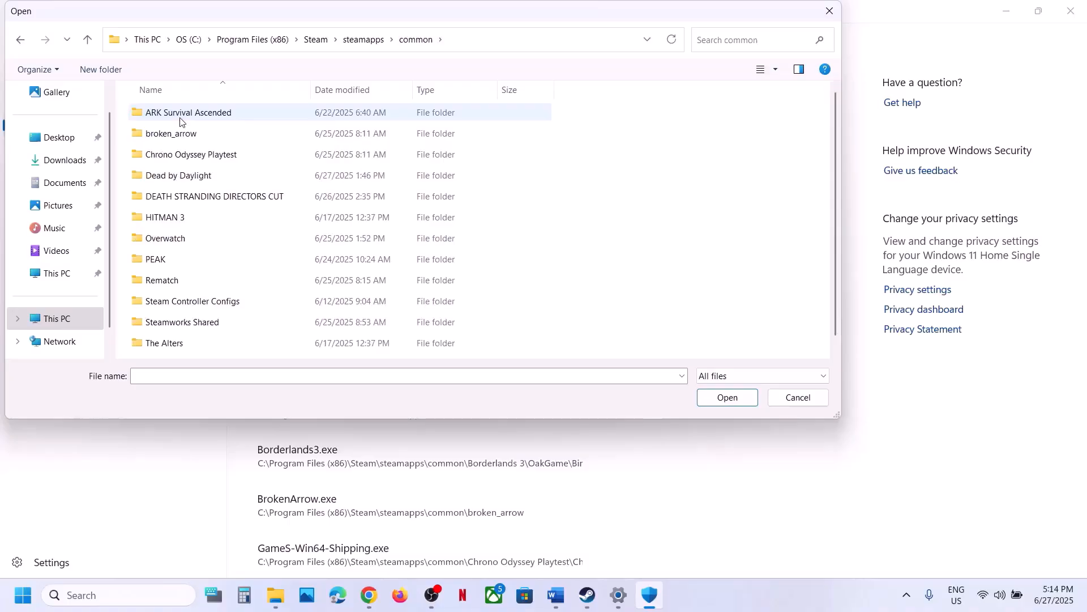
left_click(179, 177)
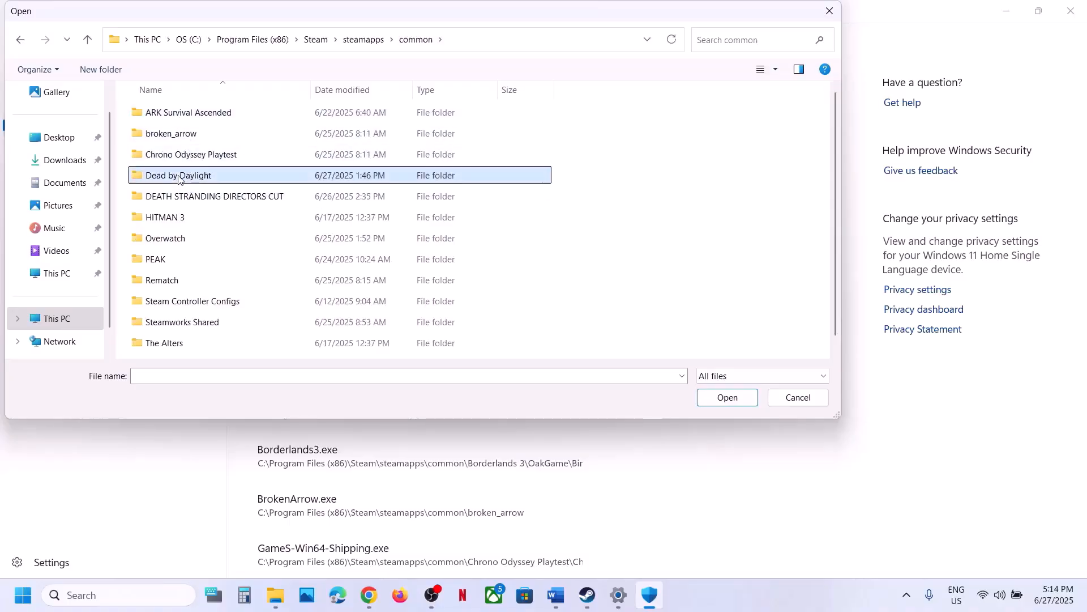
double_click(178, 177)
left_click(194, 176)
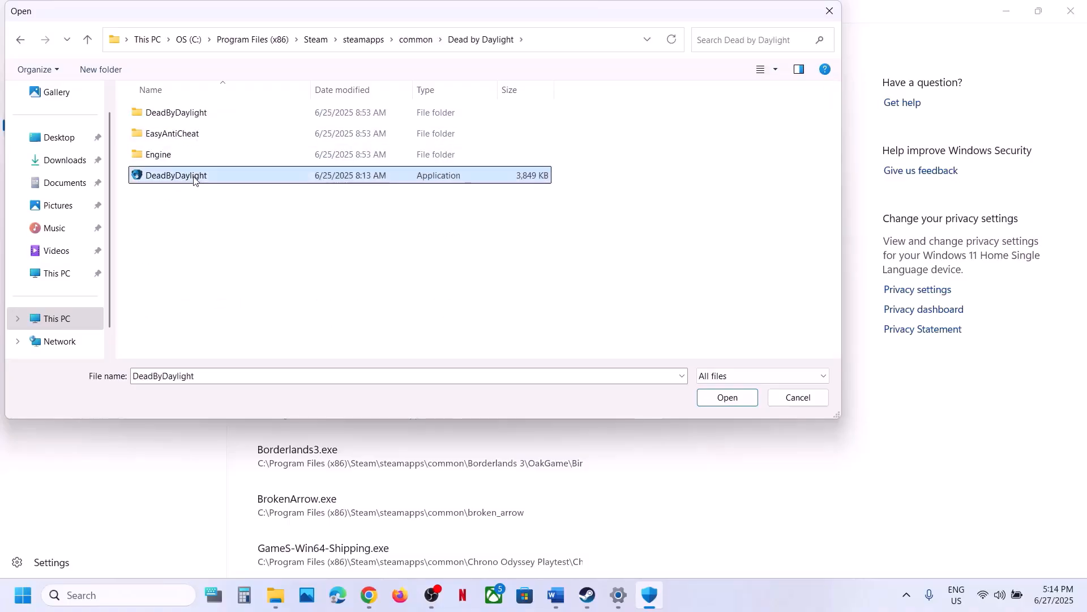
left_click(725, 398)
Add DeadByDaylight-Win64-Shipping from the game's DeadByDaylight\Binaries\Win64 folder to the apps allowed through Controlled folder access.
left_click(362, 168)
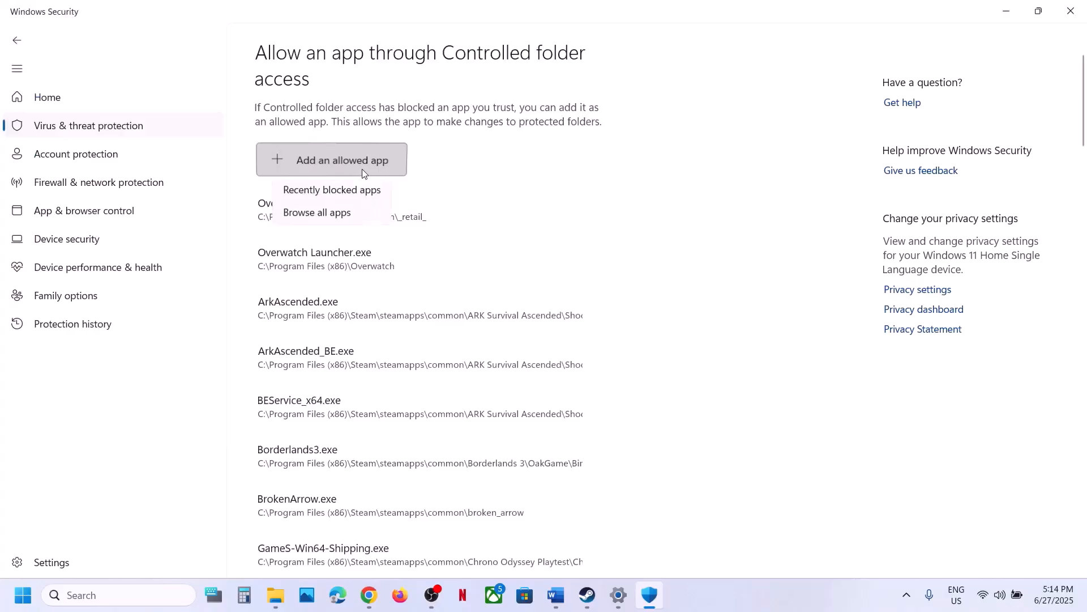
left_click(351, 215)
left_click(193, 117)
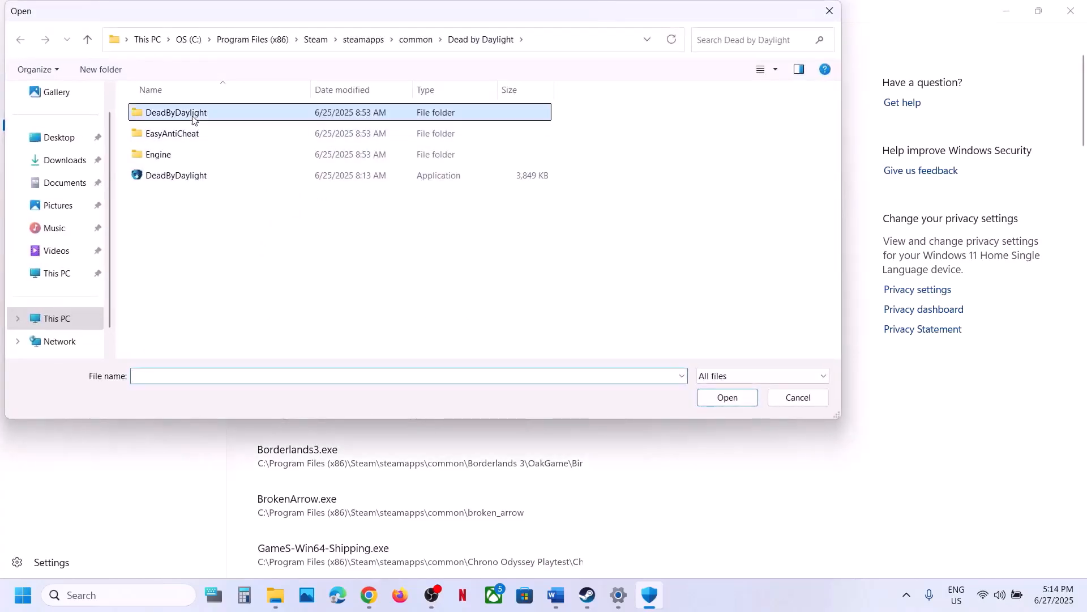
double_click(192, 115)
double_click(192, 116)
double_click(192, 116)
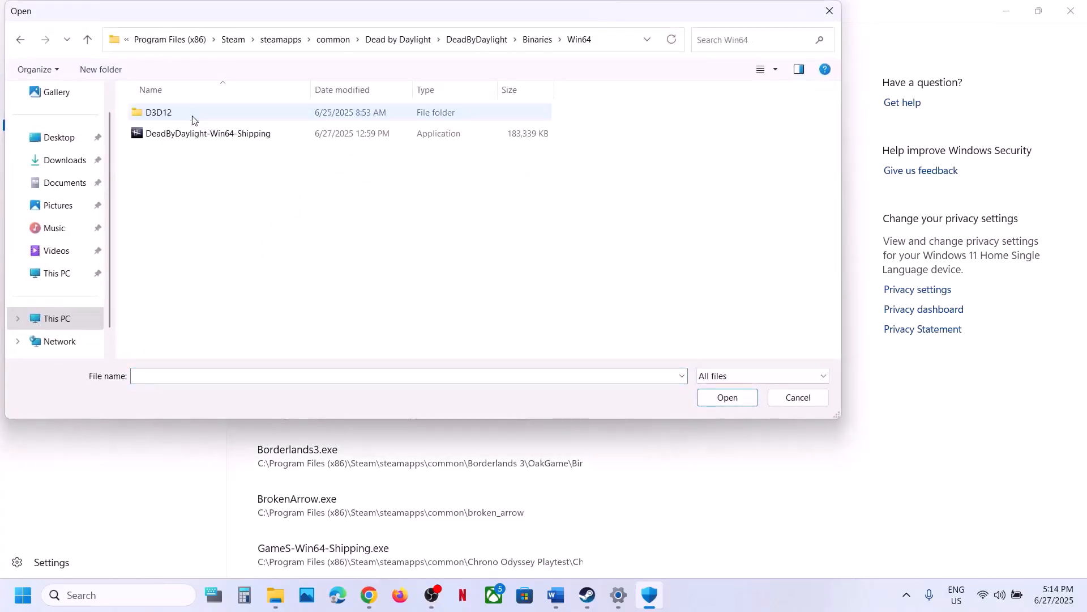
left_click(197, 132)
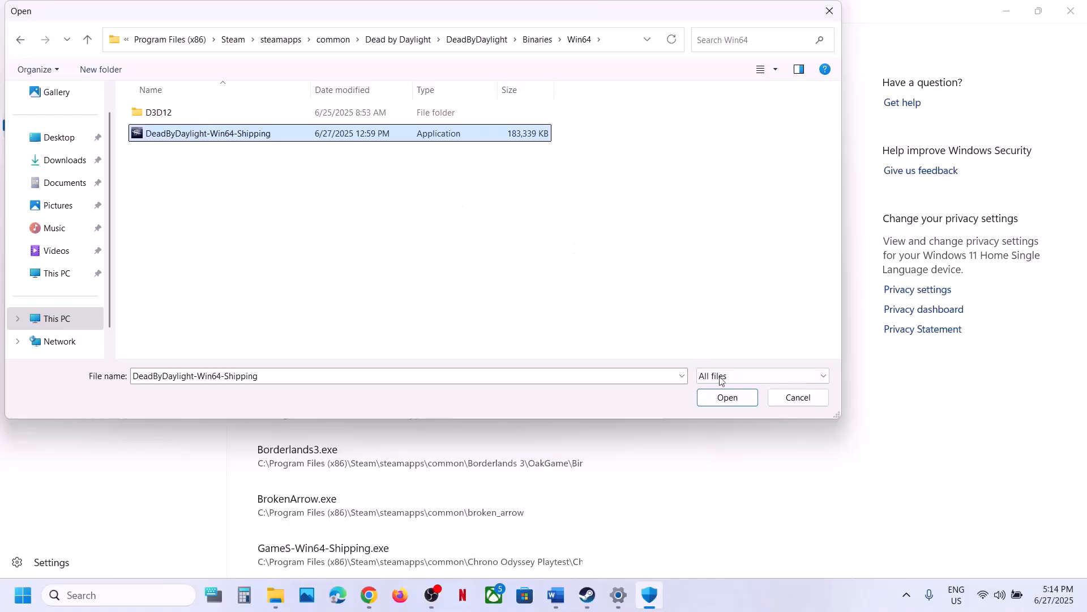
left_click(726, 396)
Open Control Panel and bring up the list of apps allowed through Windows Defender Firewall.
left_click(116, 593)
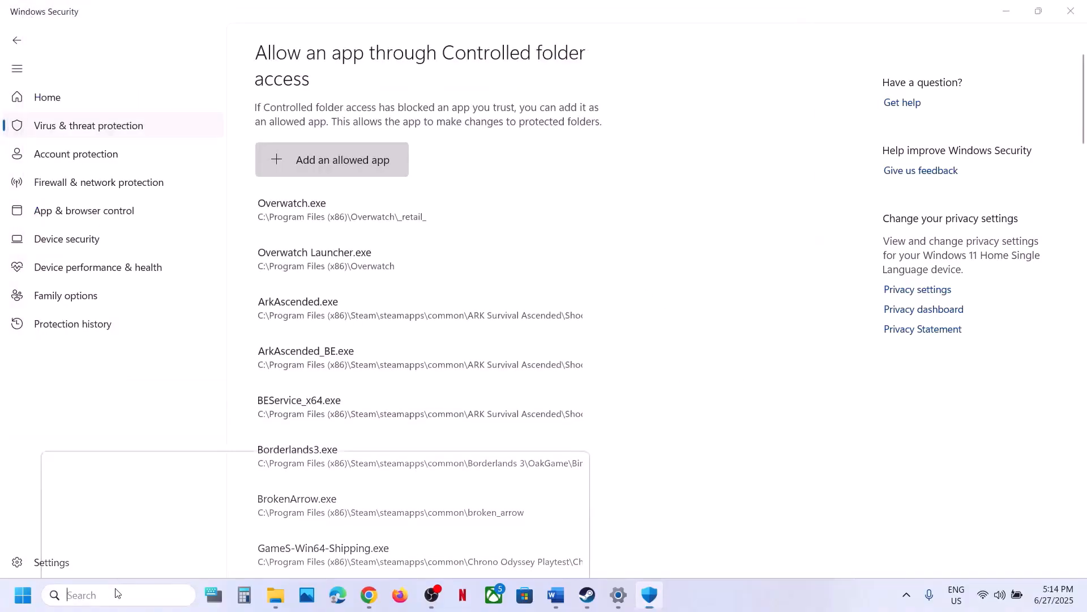
type("control")
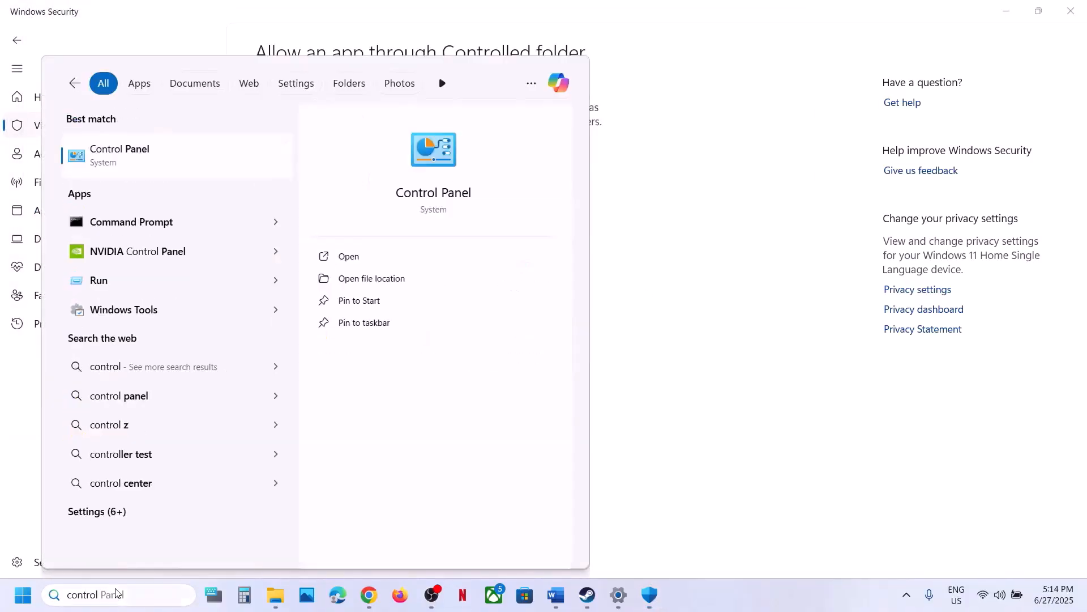
key("Return")
left_click(389, 113)
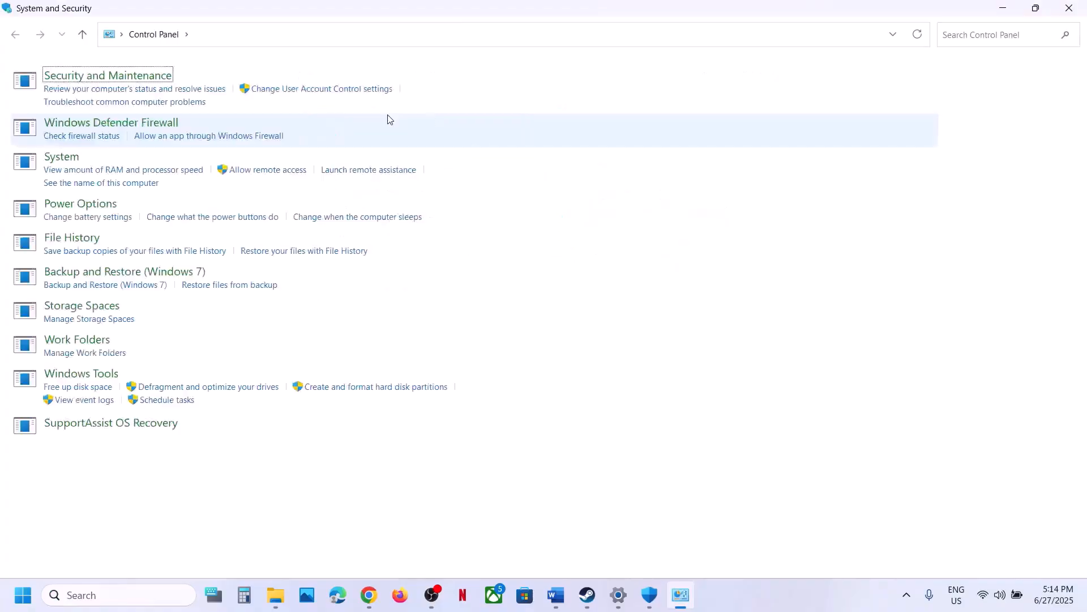
left_click(253, 122)
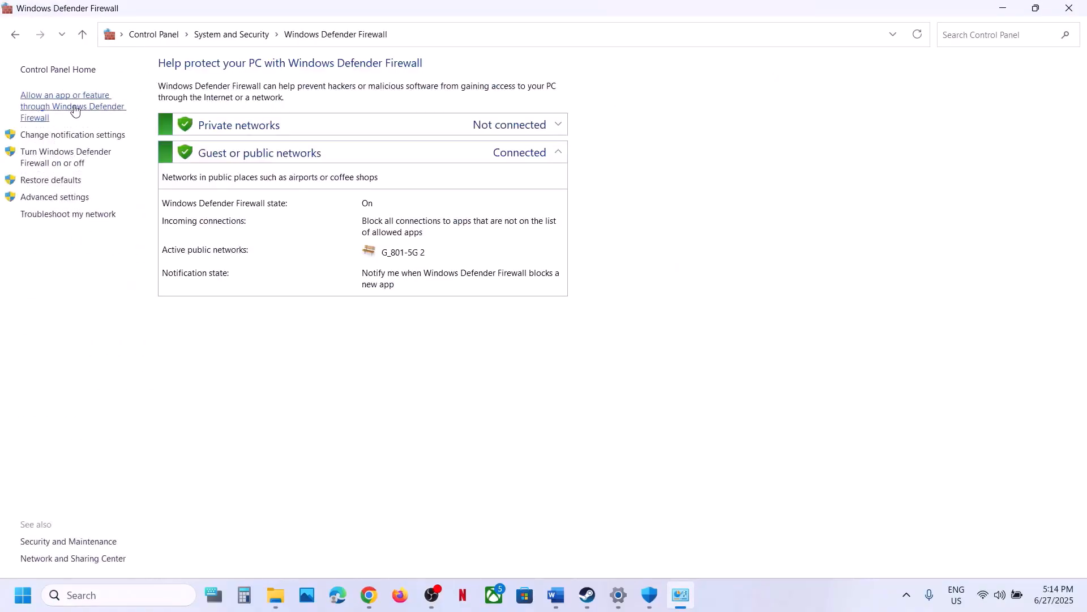
left_click(75, 110)
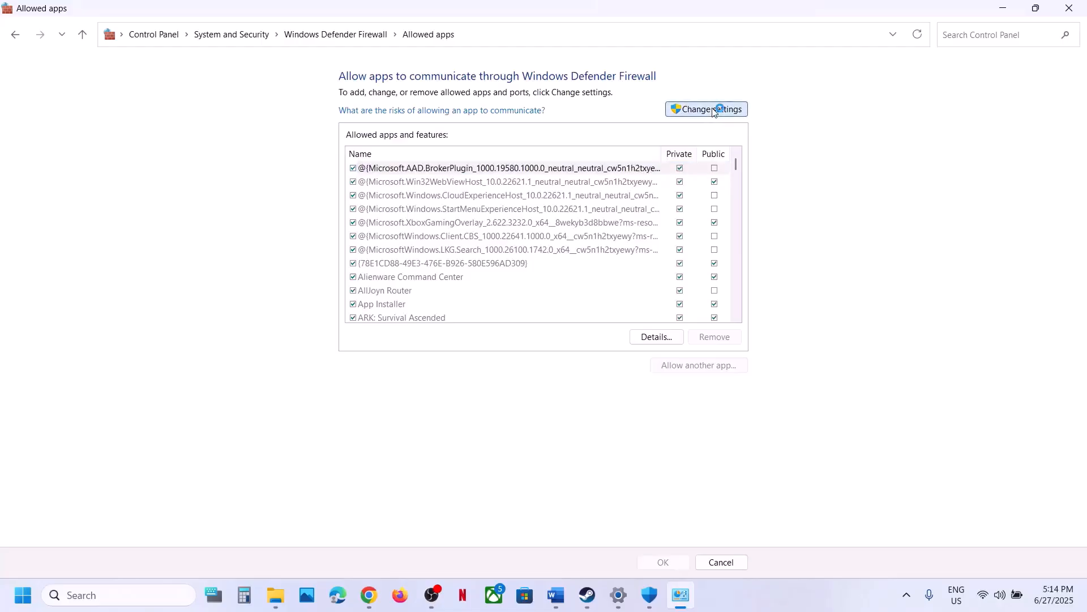
Start allowing another app through the firewall and browse to the C:\Program Files (x86)\Steam folder.
left_click(705, 367)
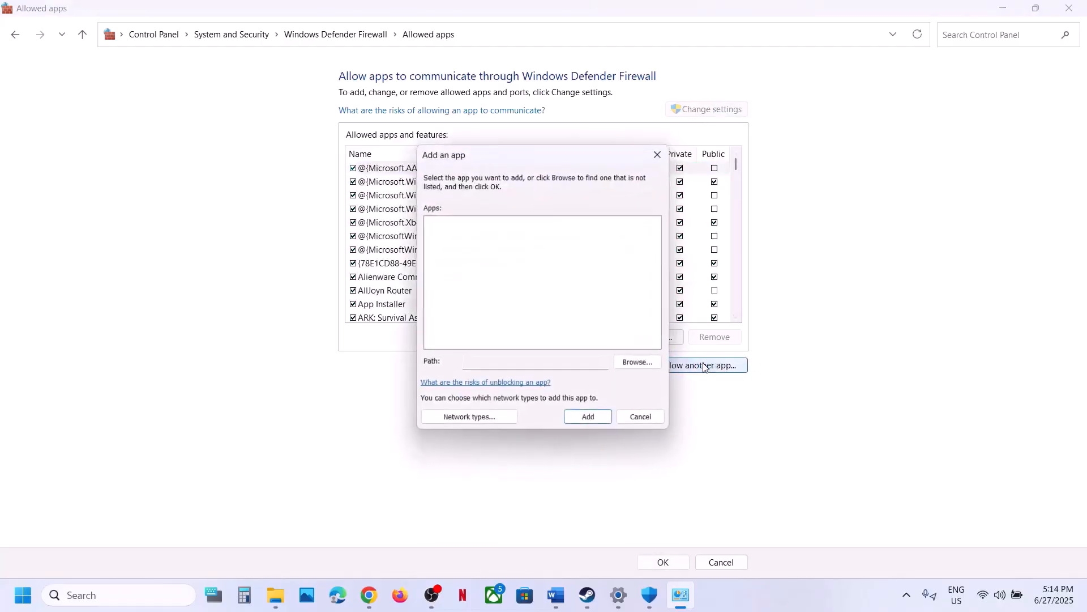
left_click(642, 365)
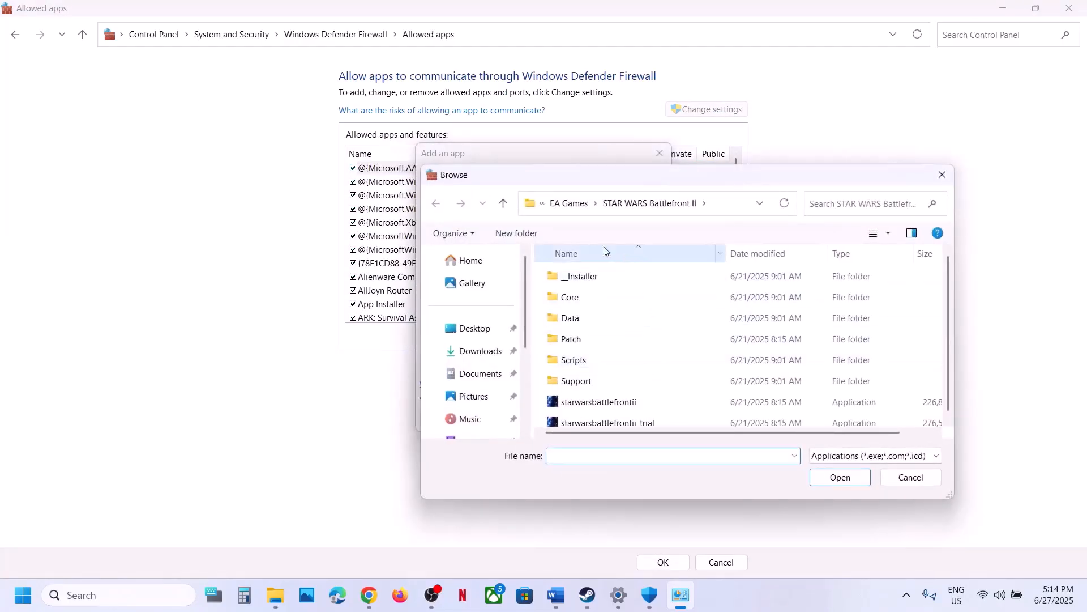
scroll(483, 390, "down", 2)
left_click(478, 371)
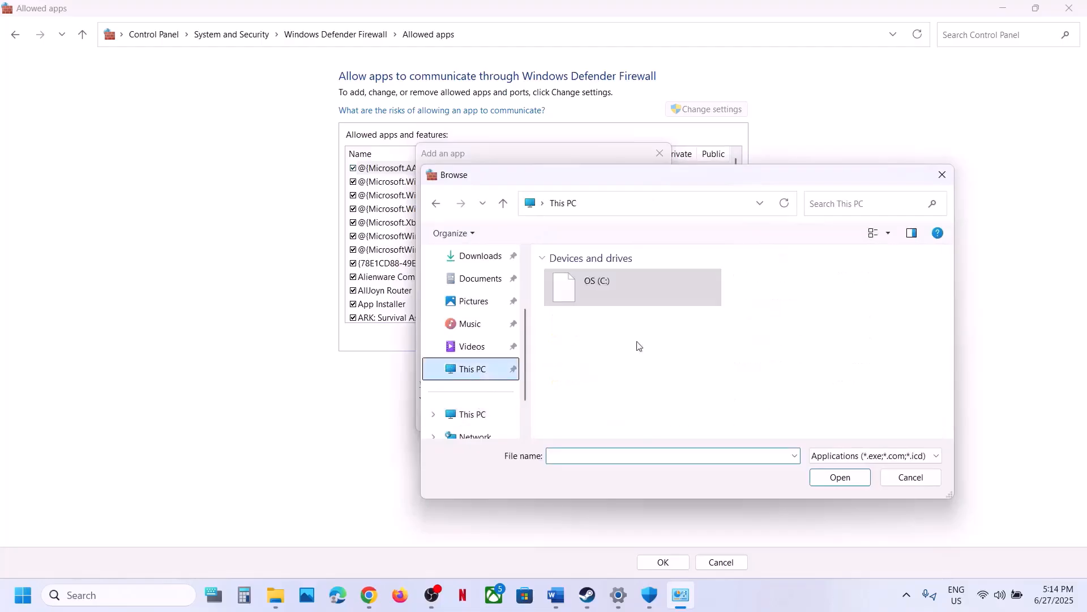
left_click(630, 303)
double_click(629, 303)
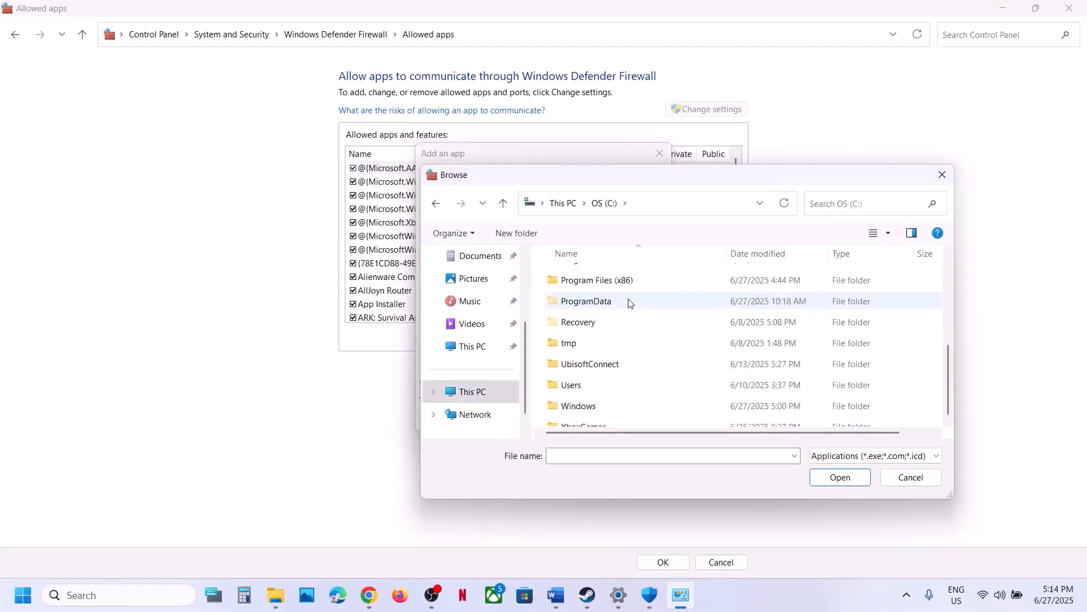
scroll(620, 286, "down", 1)
double_click(620, 270)
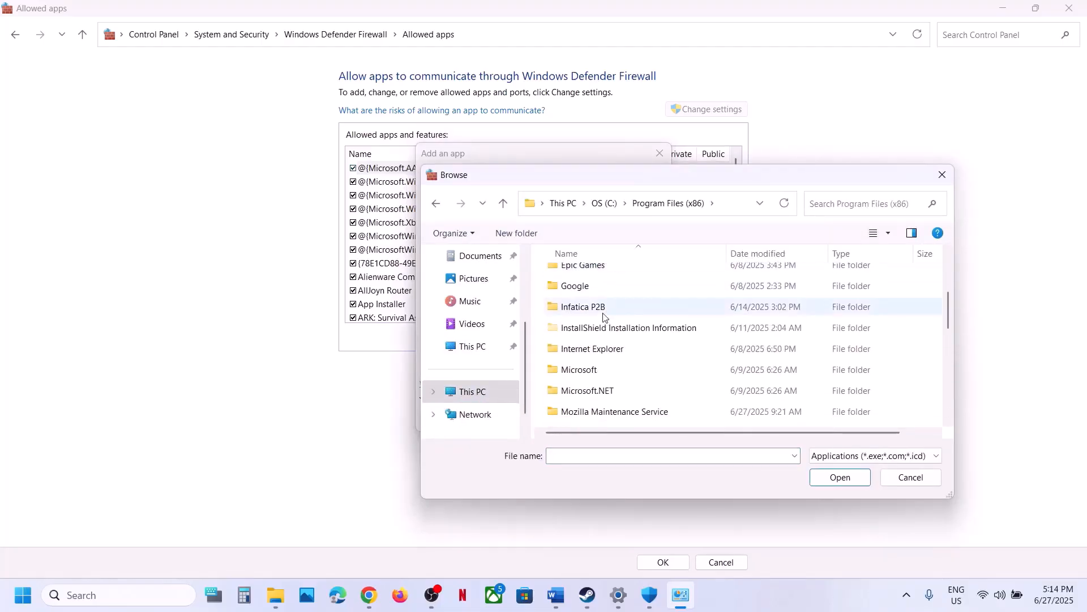
scroll(606, 320, "down", 3)
double_click(580, 413)
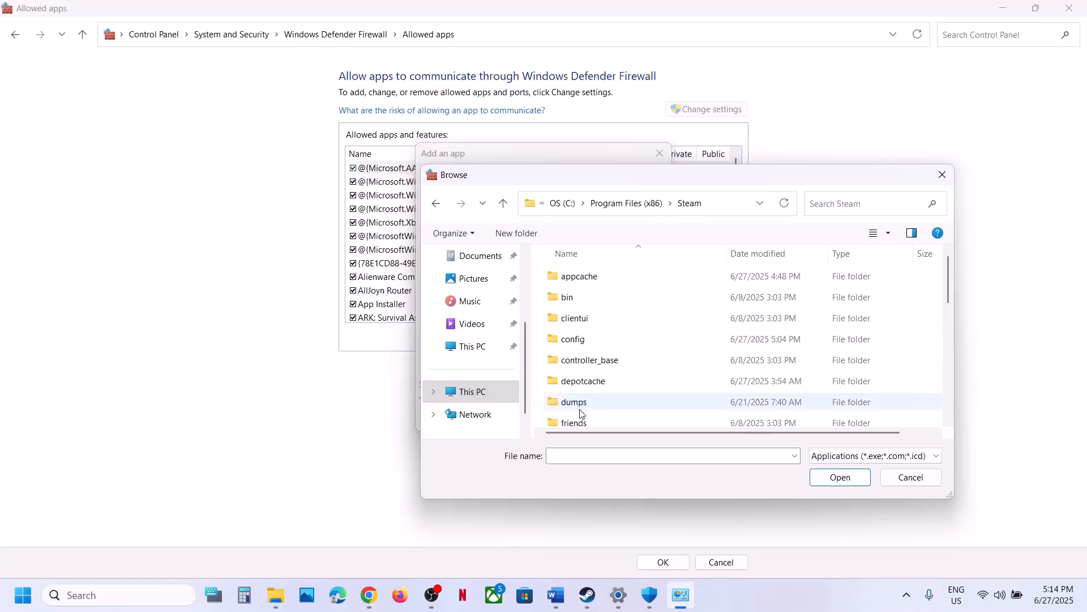
Try to add the DeadByDaylight application from steamapps\common\Dead by Daylight to the firewall's allowed apps.
scroll(578, 416, "down", 2)
scroll(605, 360, "down", 2)
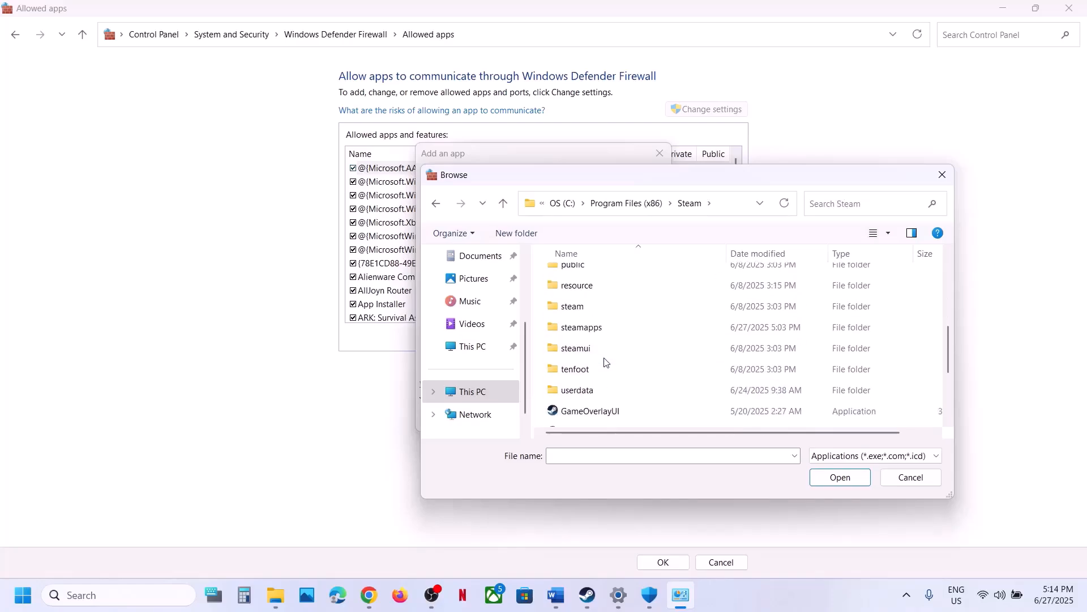
double_click(589, 327)
left_click(587, 281)
double_click(587, 281)
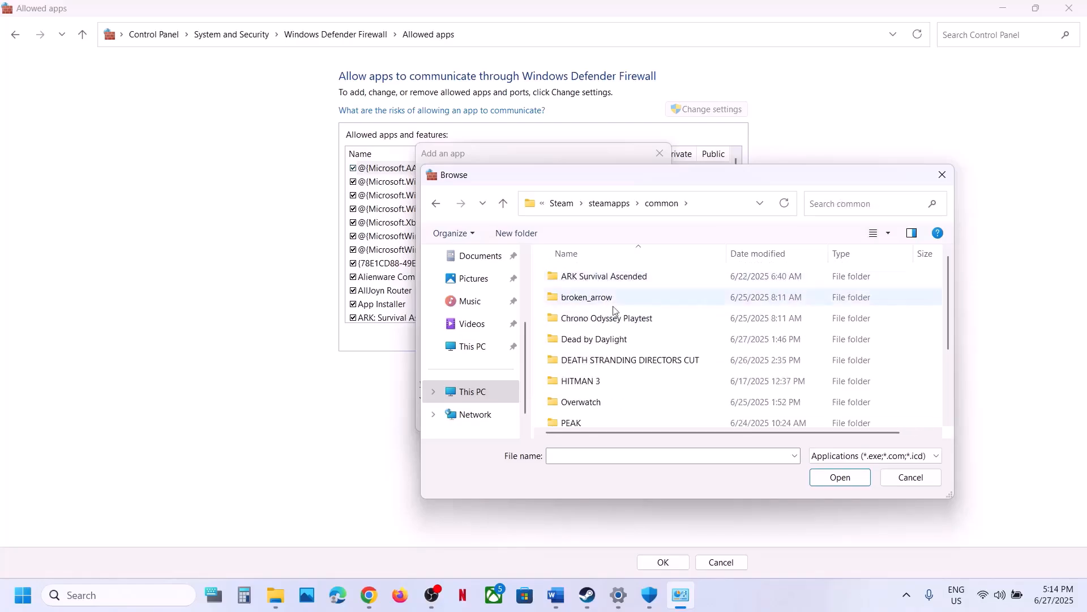
double_click(600, 340)
left_click(592, 339)
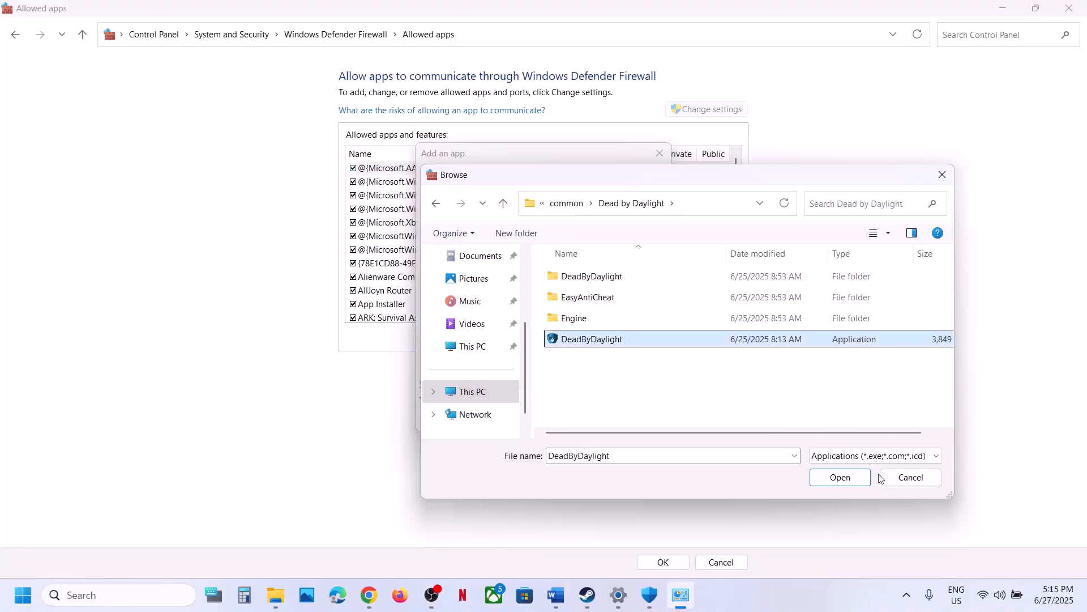
left_click(840, 477)
left_click(589, 419)
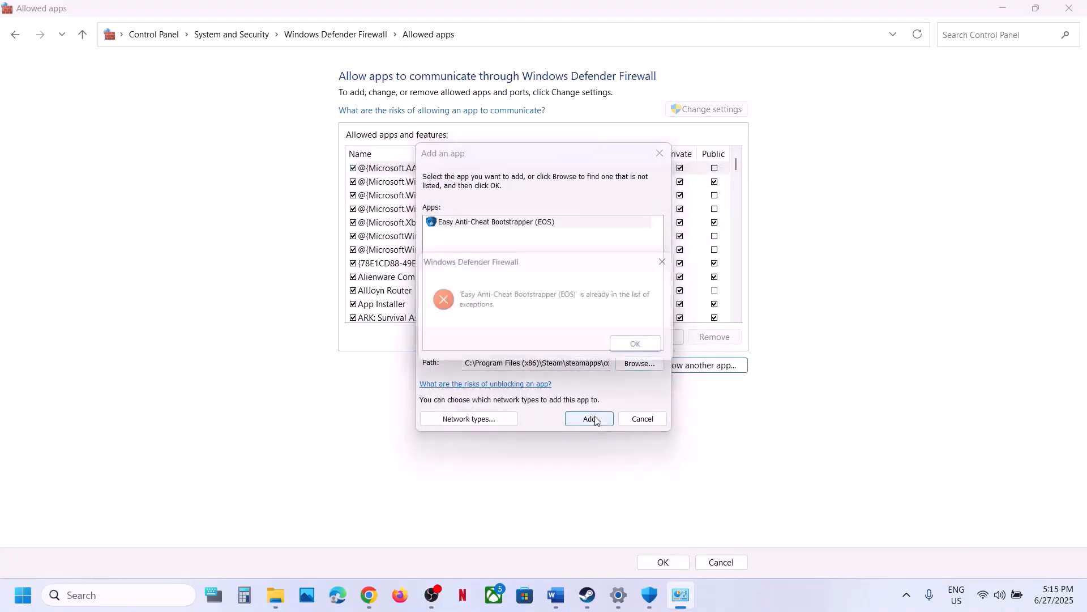
left_click(644, 348)
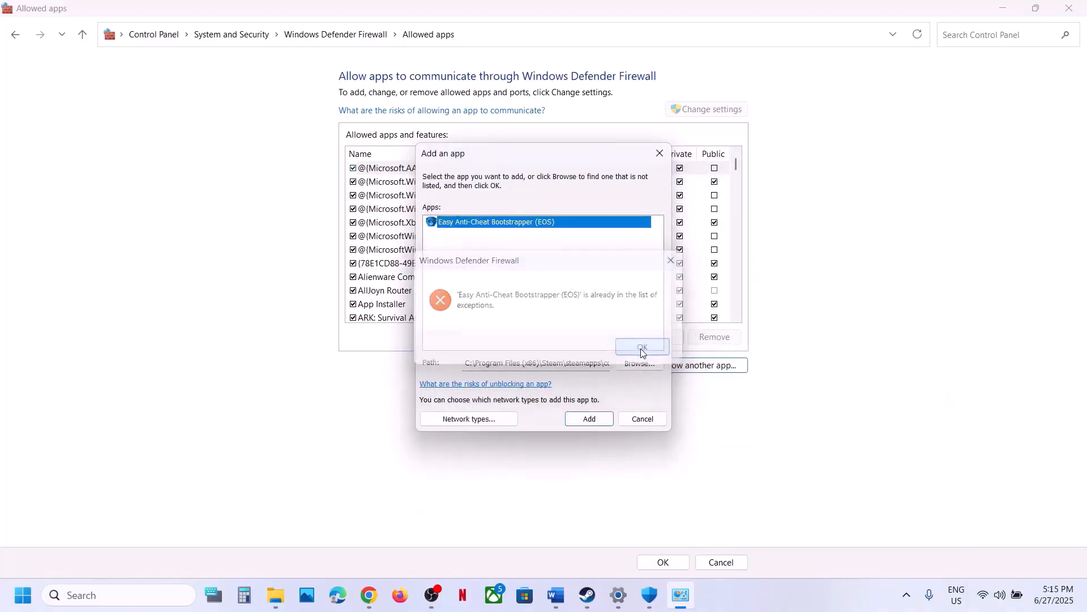
Add DeadByDaylight-Win64-Shipping from the game's DeadByDaylight\Binaries\Win64 folder to the firewall's allowed apps.
left_click(640, 365)
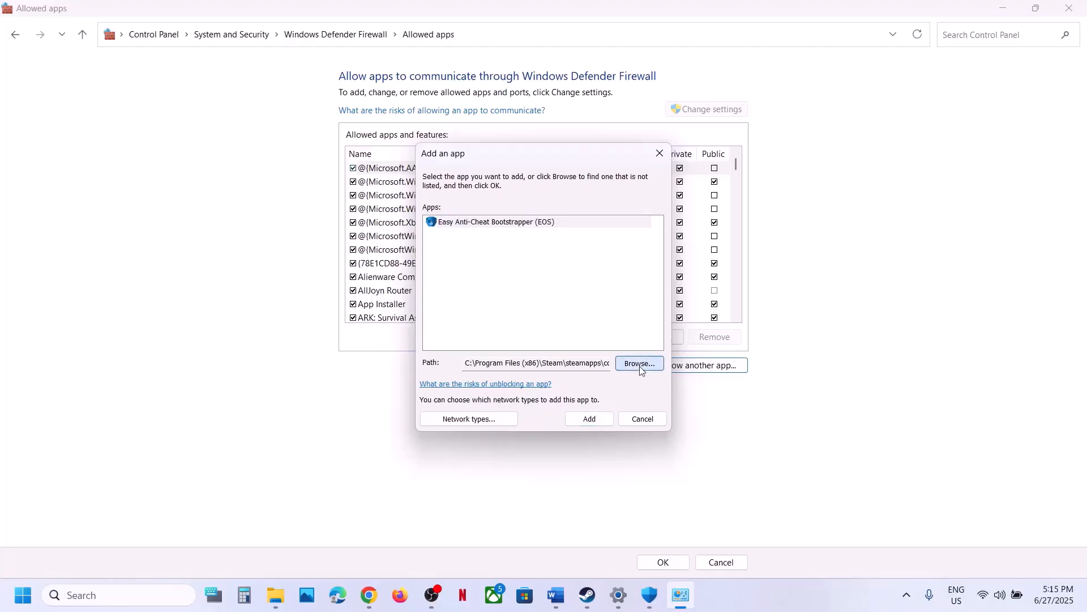
left_click(584, 276)
double_click(583, 276)
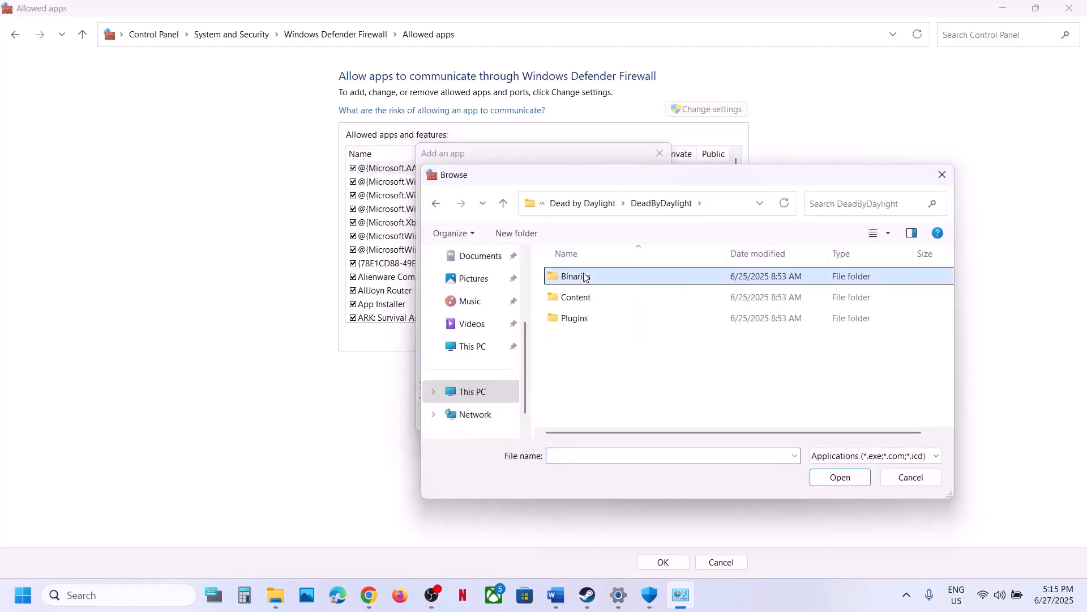
double_click(583, 276)
double_click(584, 276)
left_click(589, 297)
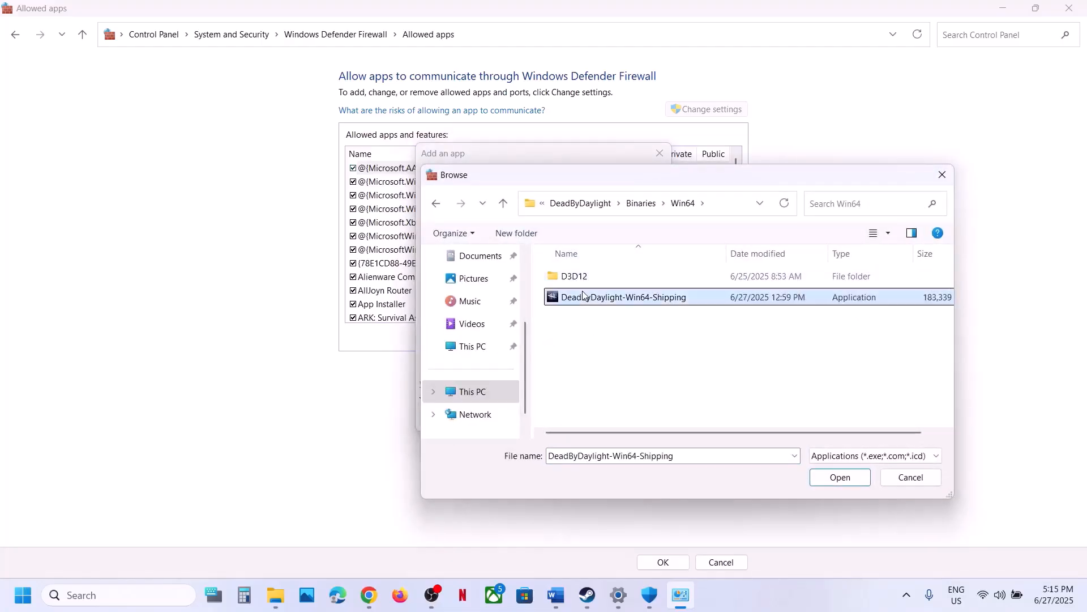
left_click(839, 477)
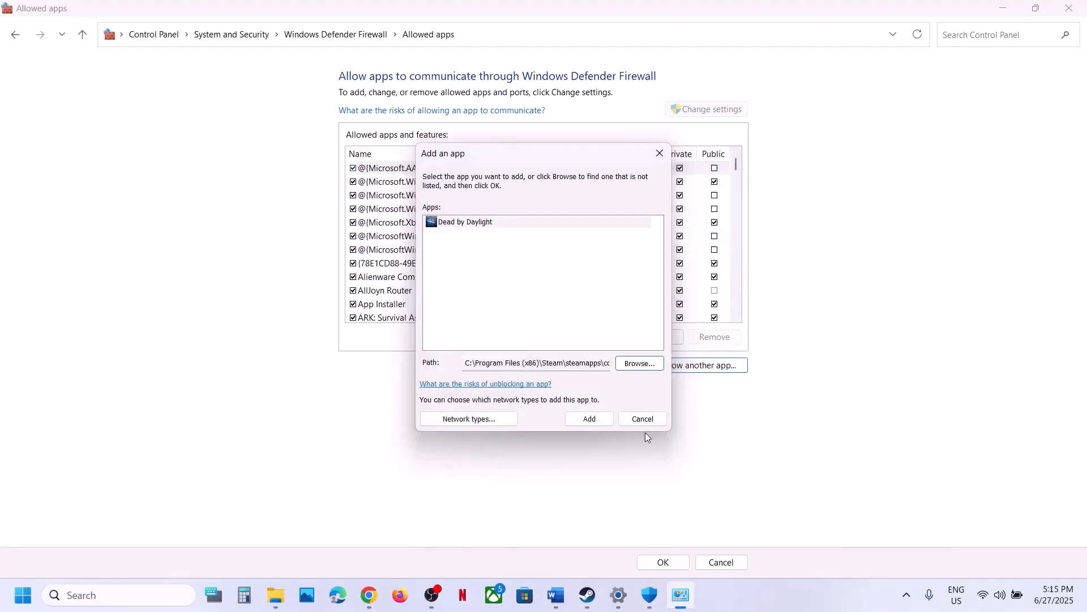
left_click(589, 419)
left_click(429, 307)
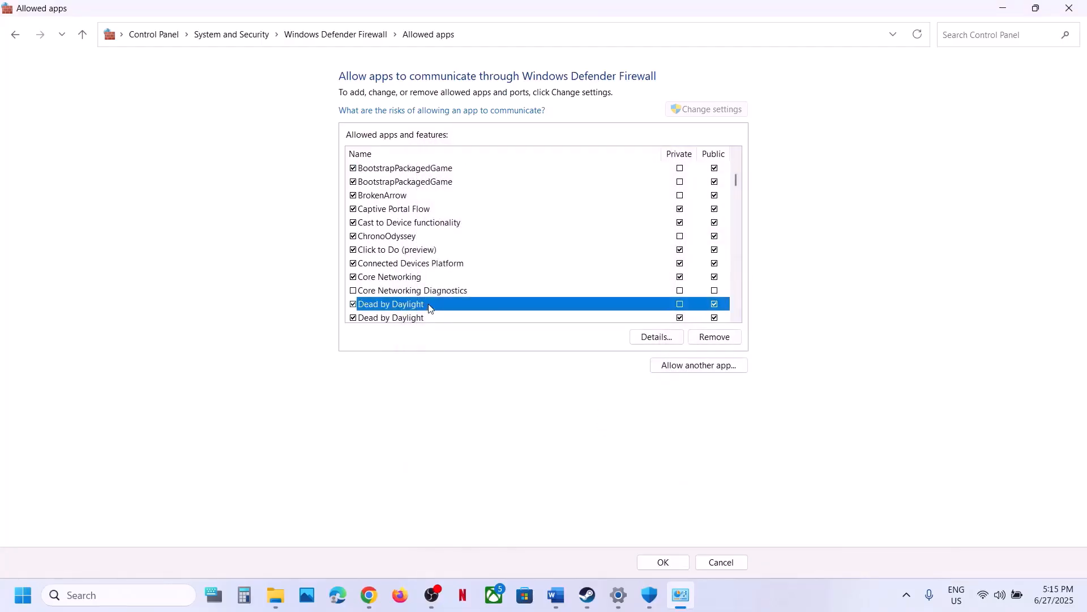
Close the firewall's allowed apps, Windows Security, Settings and File Explorer windows.
left_click(1078, 18)
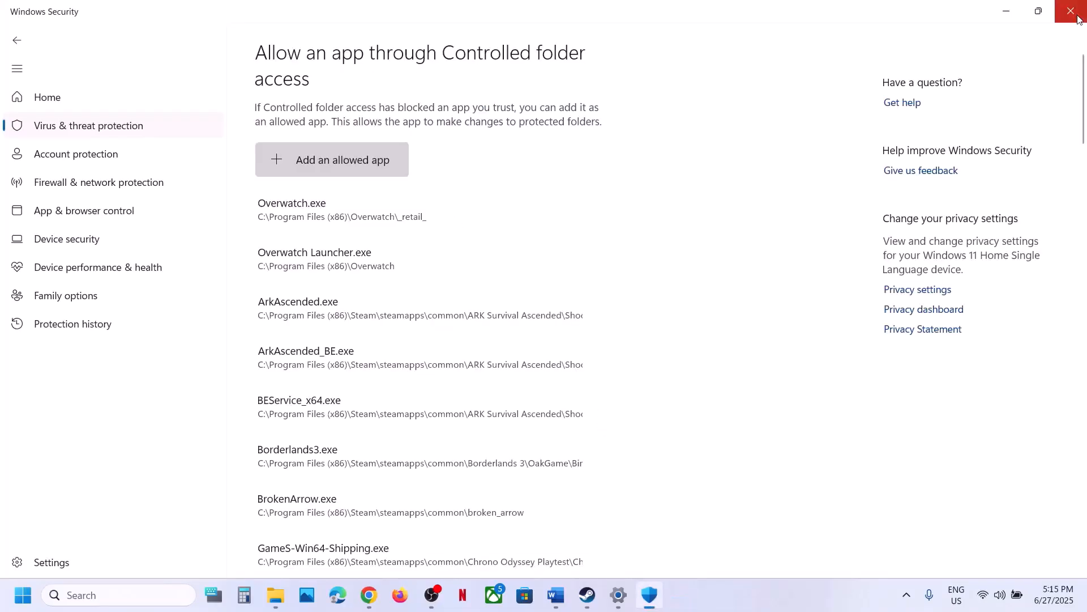
left_click(1078, 19)
left_click(1078, 19)
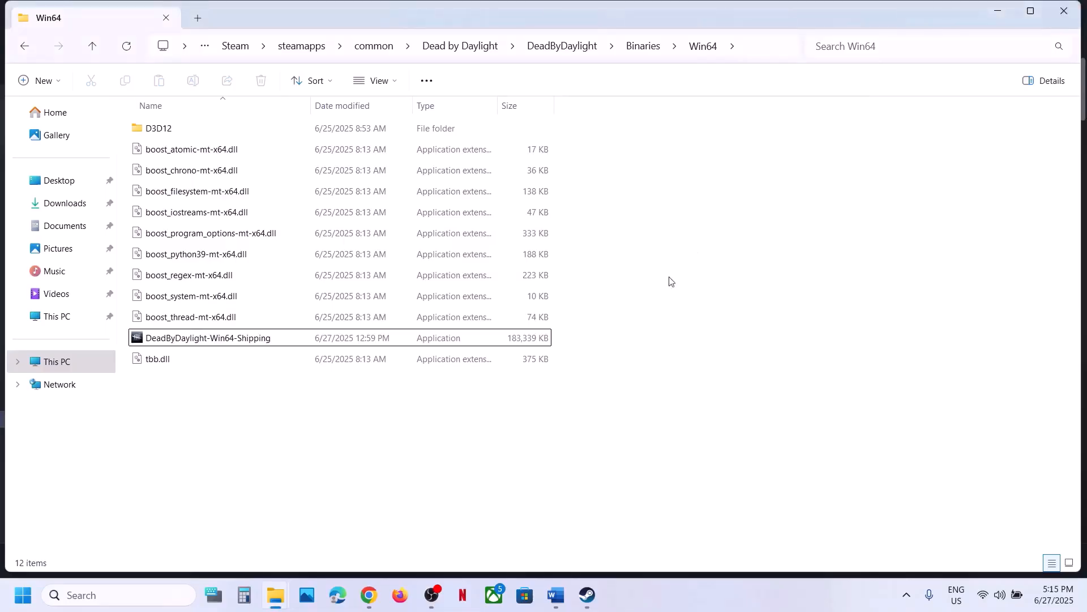
left_click(1064, 11)
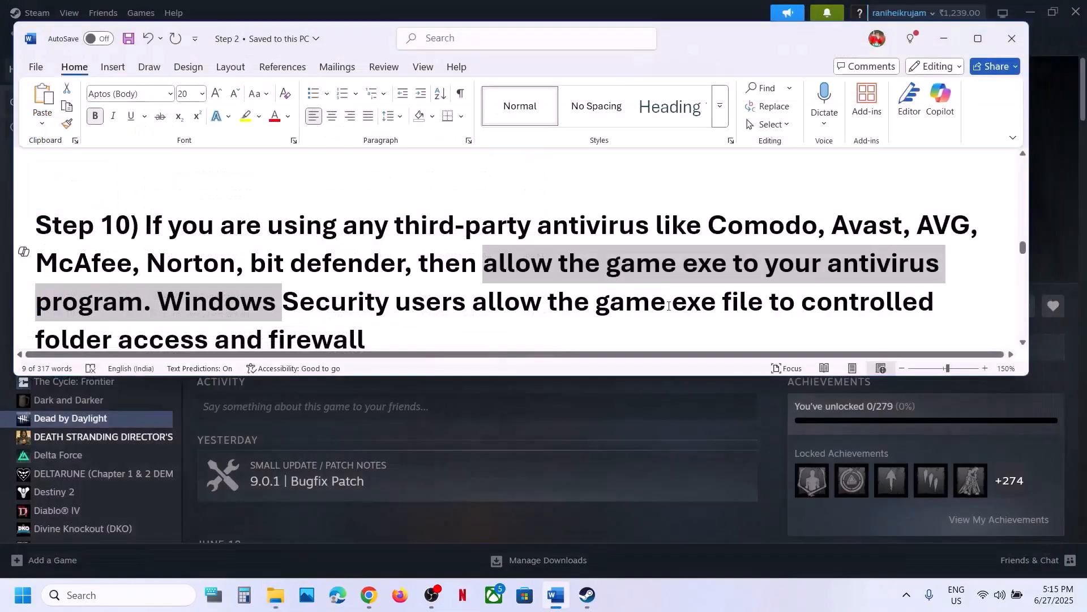
Read Step 11 of the Word document on a clean graphics driver installation, including the NVIDIA and AMD links.
scroll(399, 327, "down", 5)
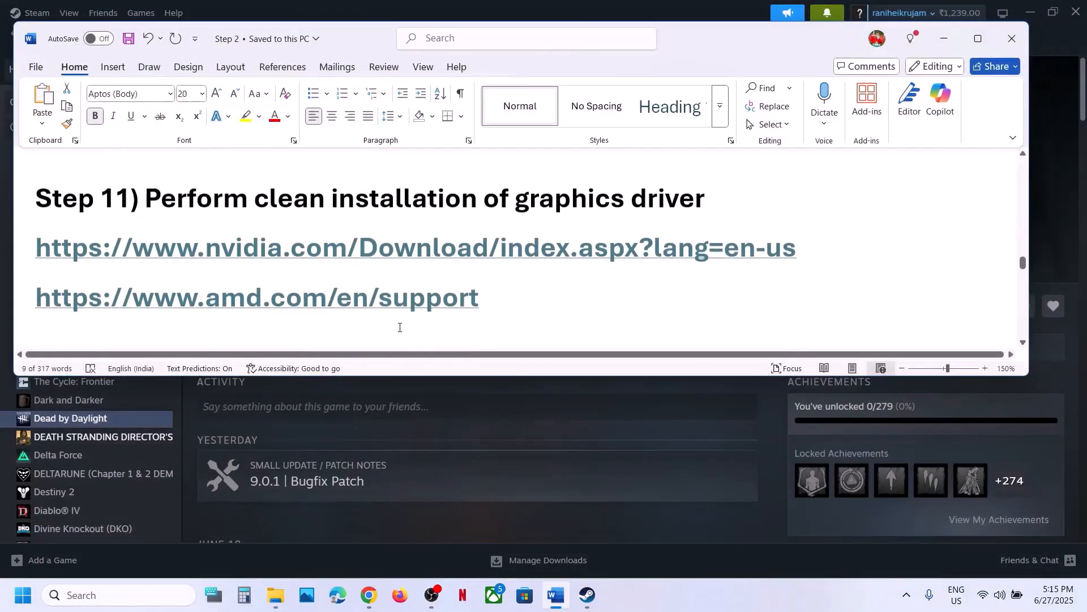
left_click_drag(159, 198, 673, 208)
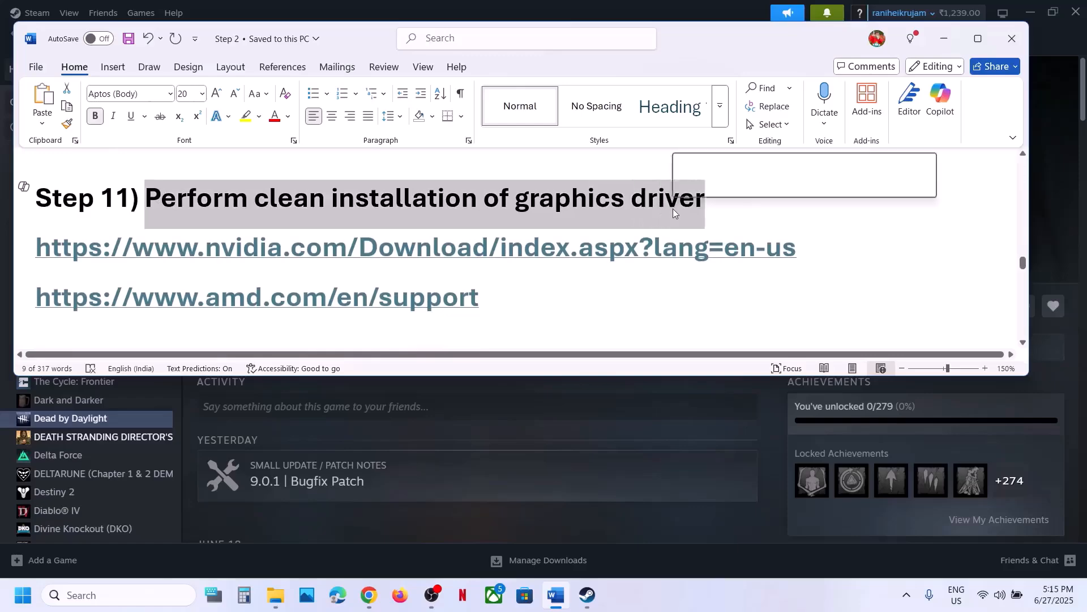
left_click_drag(110, 254, 507, 252)
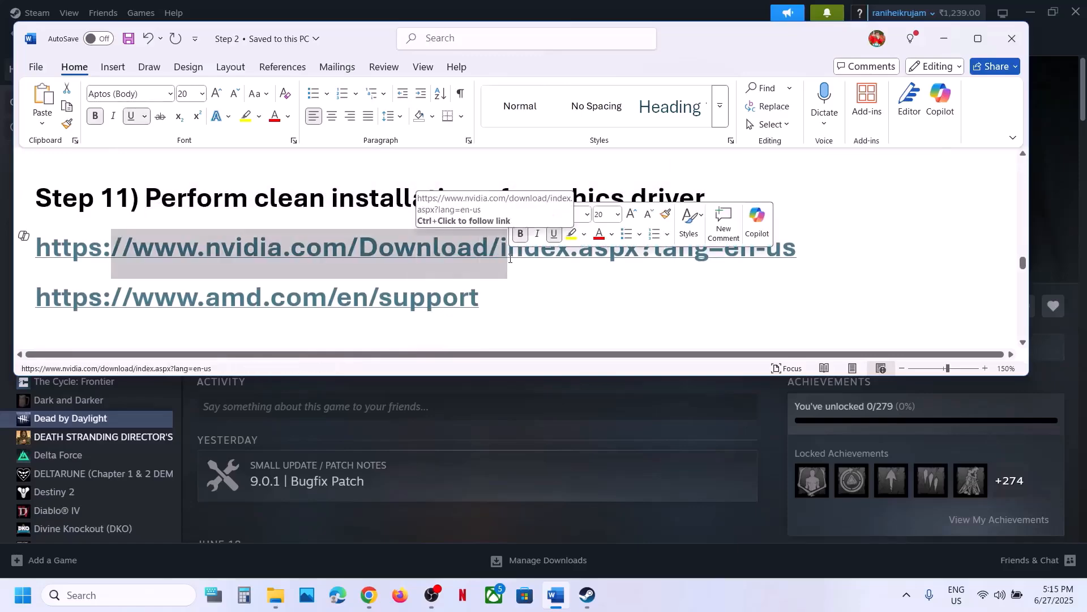
left_click_drag(192, 299, 424, 303)
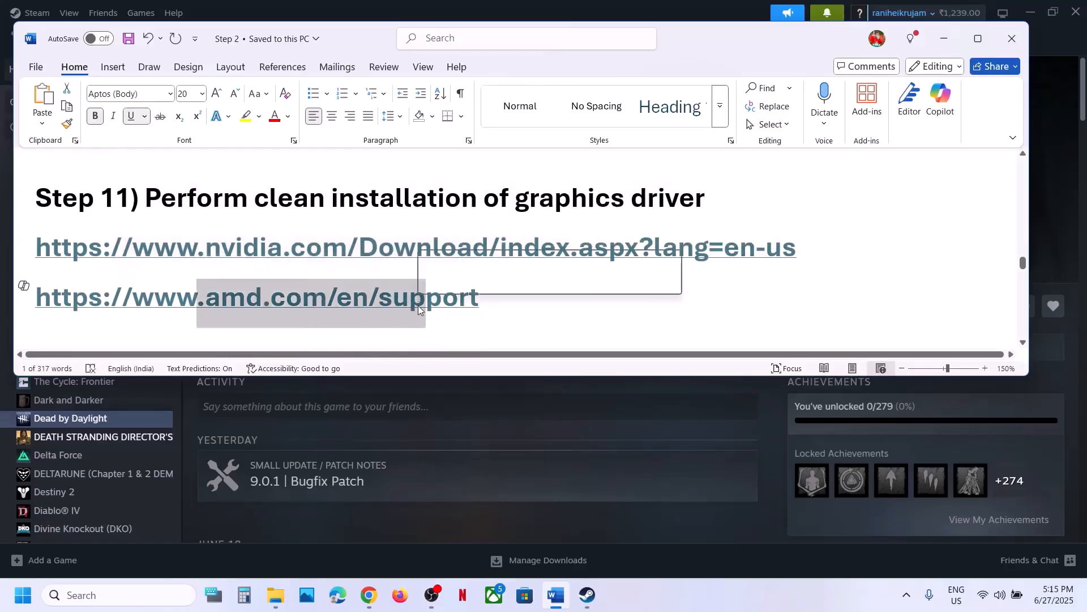
left_click(580, 423)
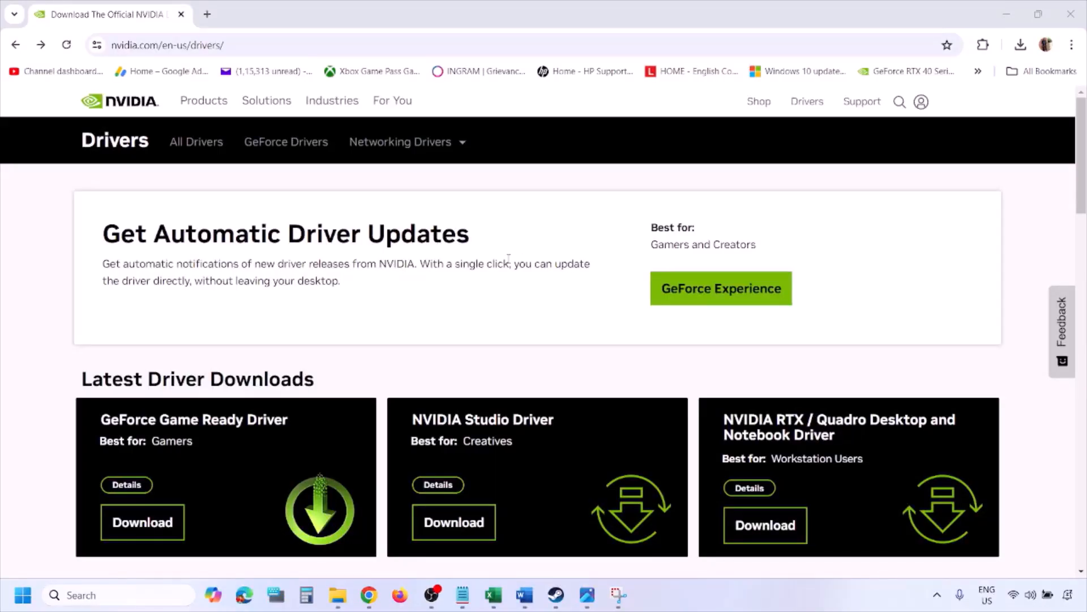
Choose Windows 11 as the operating system in NVIDIA's manual driver search and find drivers for the GeForce RTX 3050 Laptop GPU.
scroll(254, 347, "down", 9)
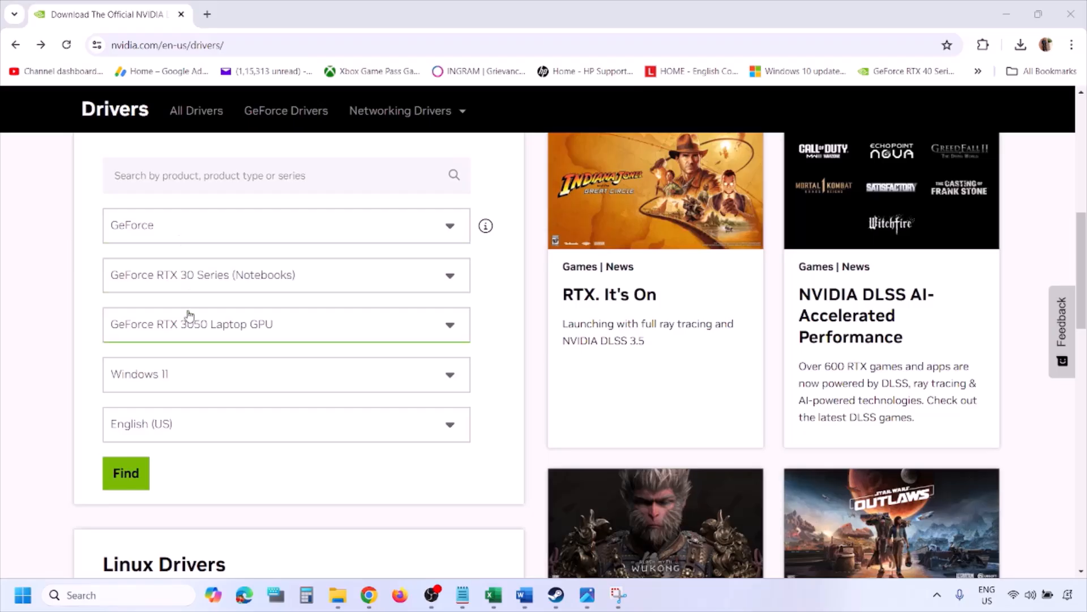
left_click(179, 377)
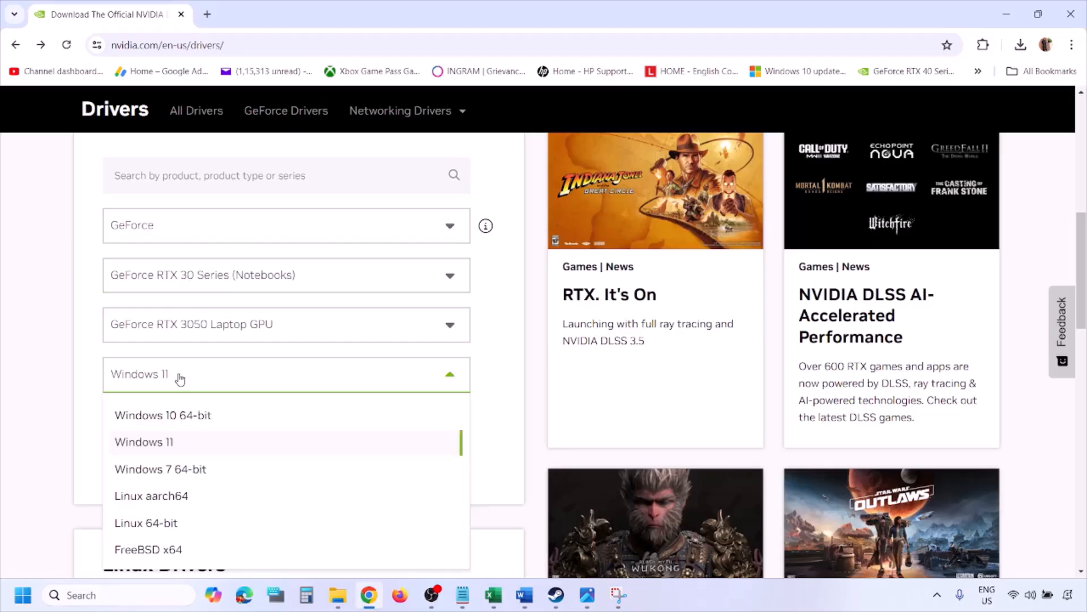
left_click(159, 443)
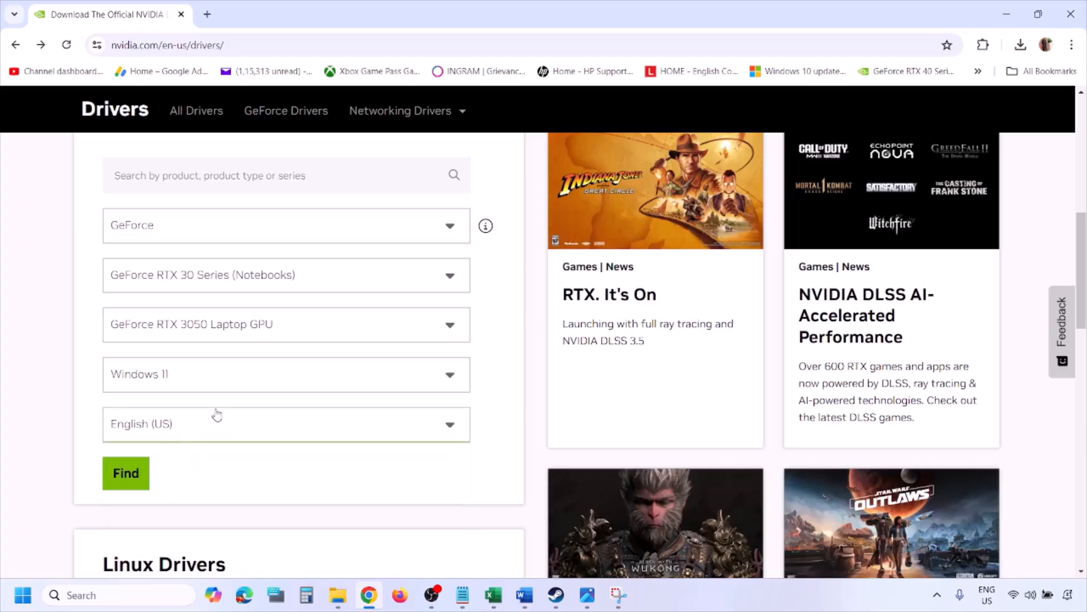
left_click(128, 476)
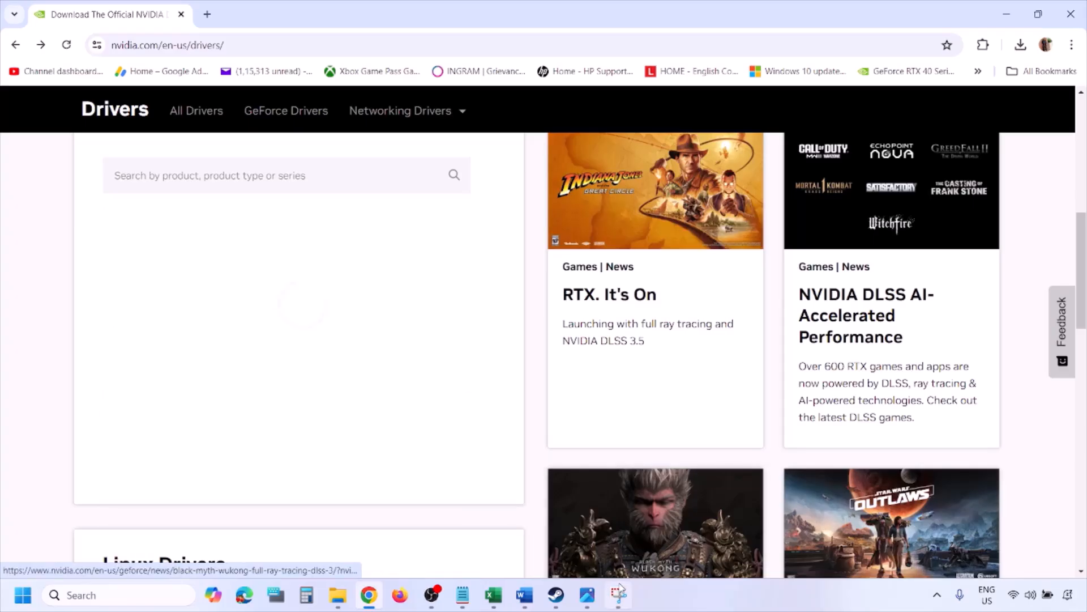
Switch to Photos and review images 1.png to 5.png covering the Game Ready Driver download and the NVIDIA installer's clean installation options.
left_click(588, 598)
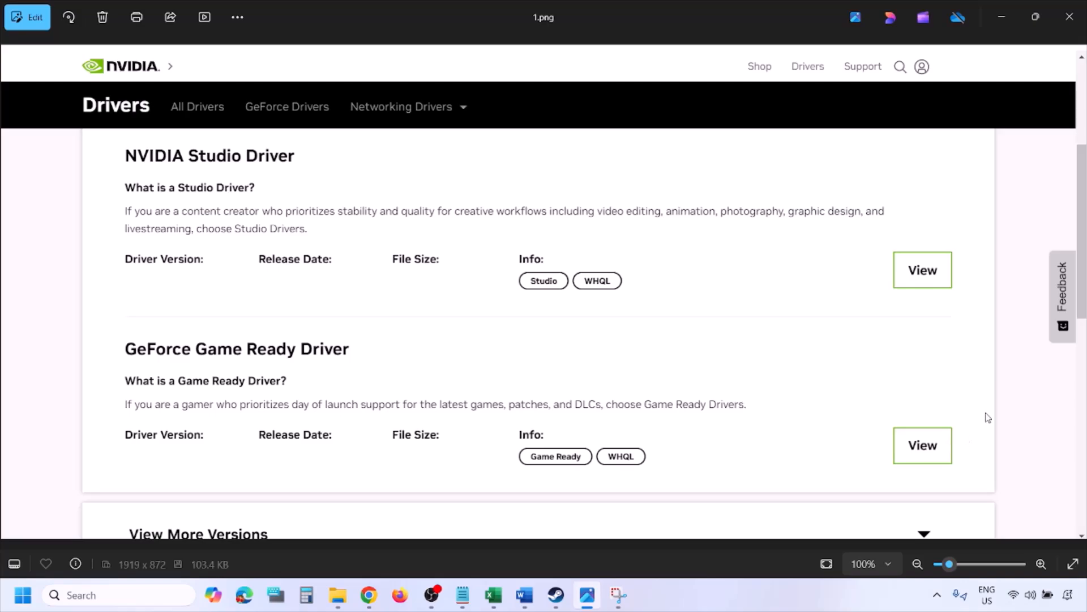
key("Right")
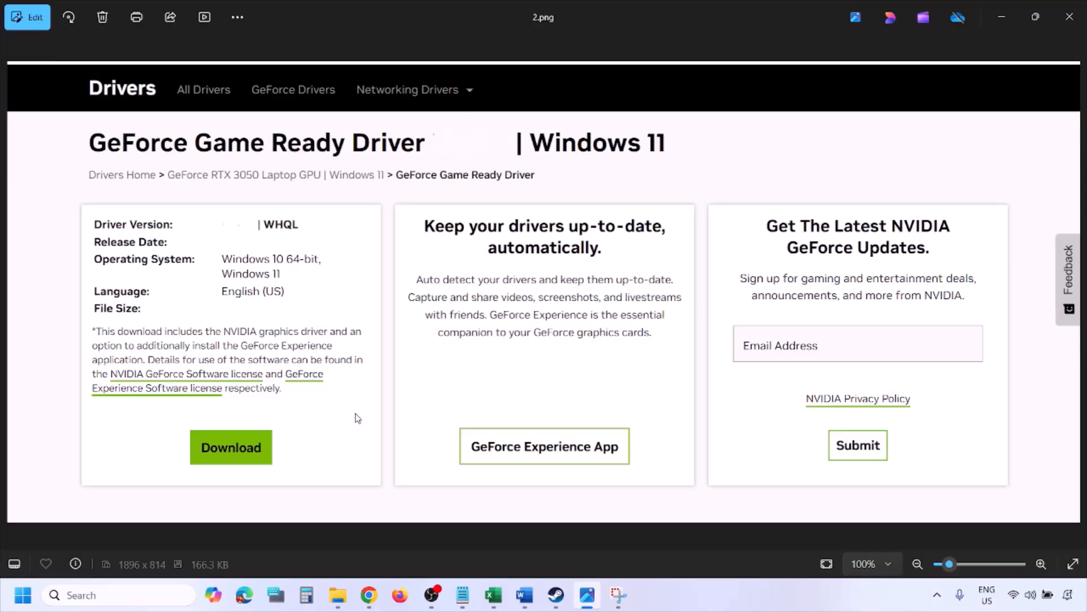
key("Right")
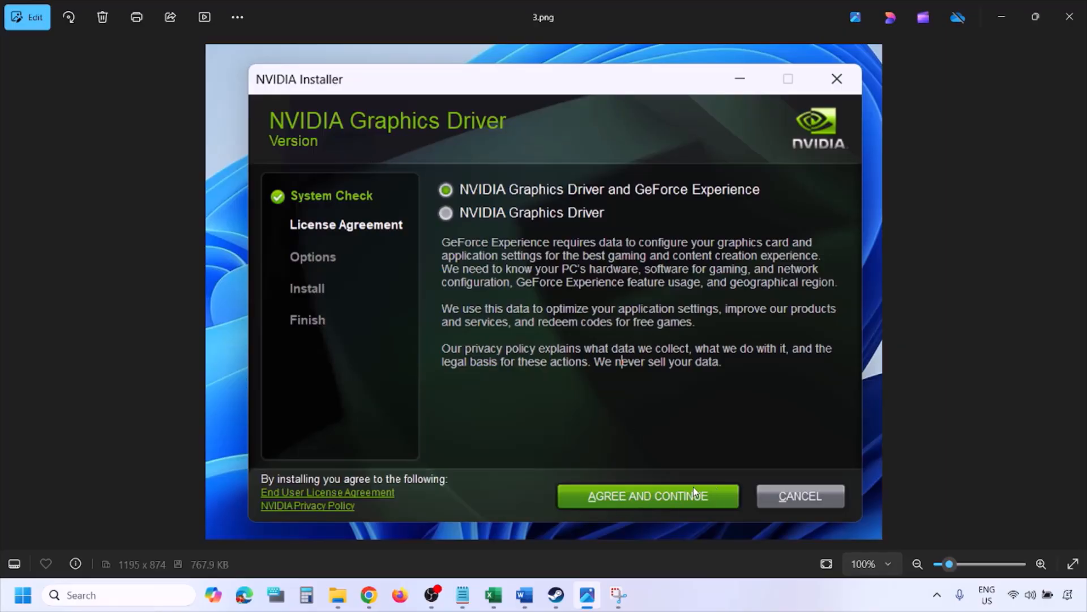
key("Right")
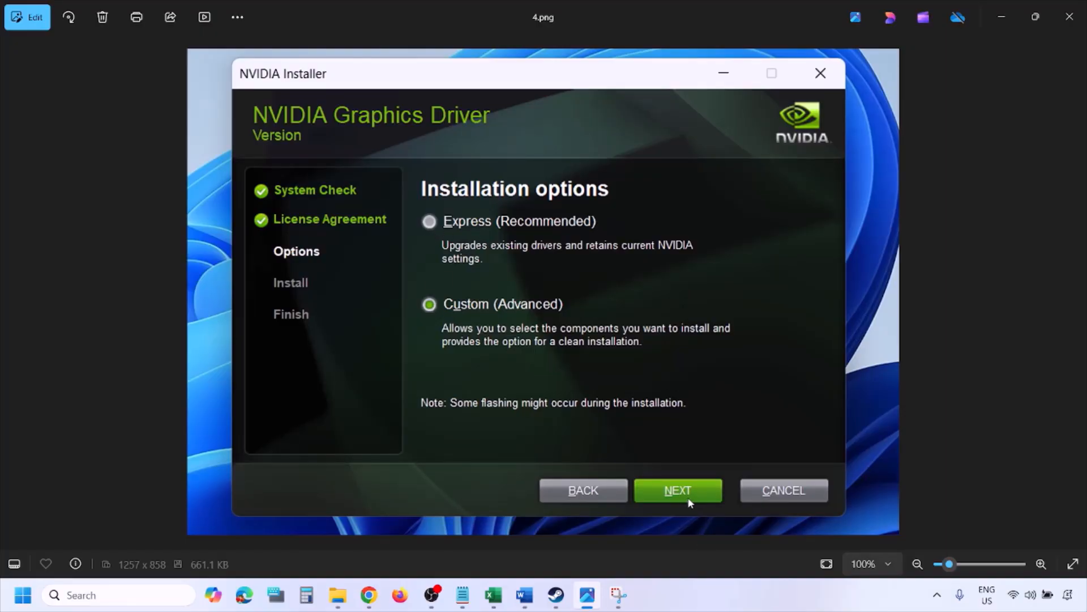
key("Right")
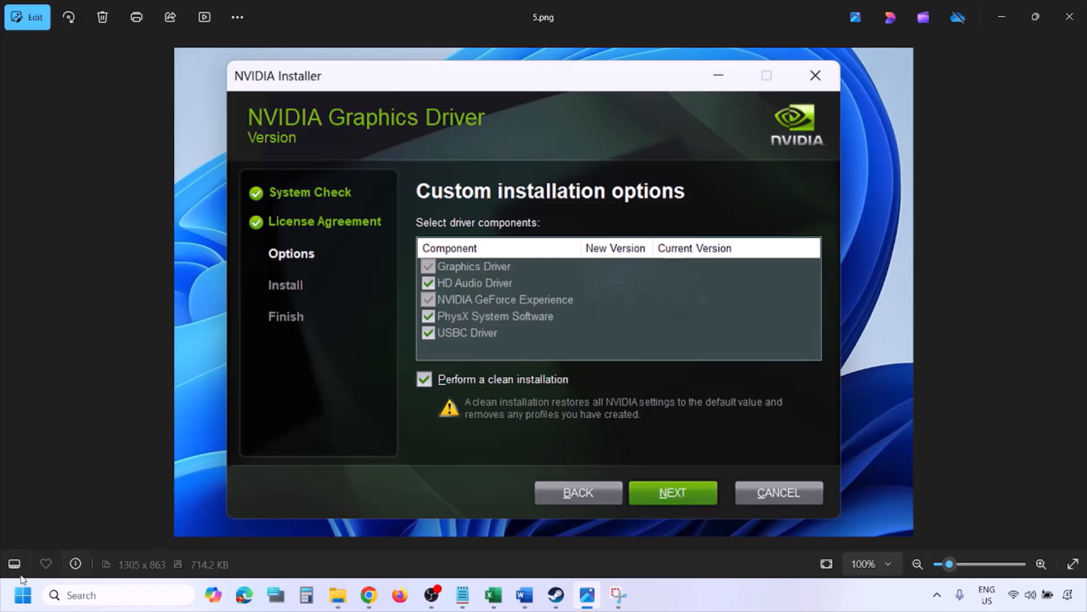
Leave the installer images and return to Step 11 of the troubleshooting document in Word.
left_click(23, 595)
left_click(418, 552)
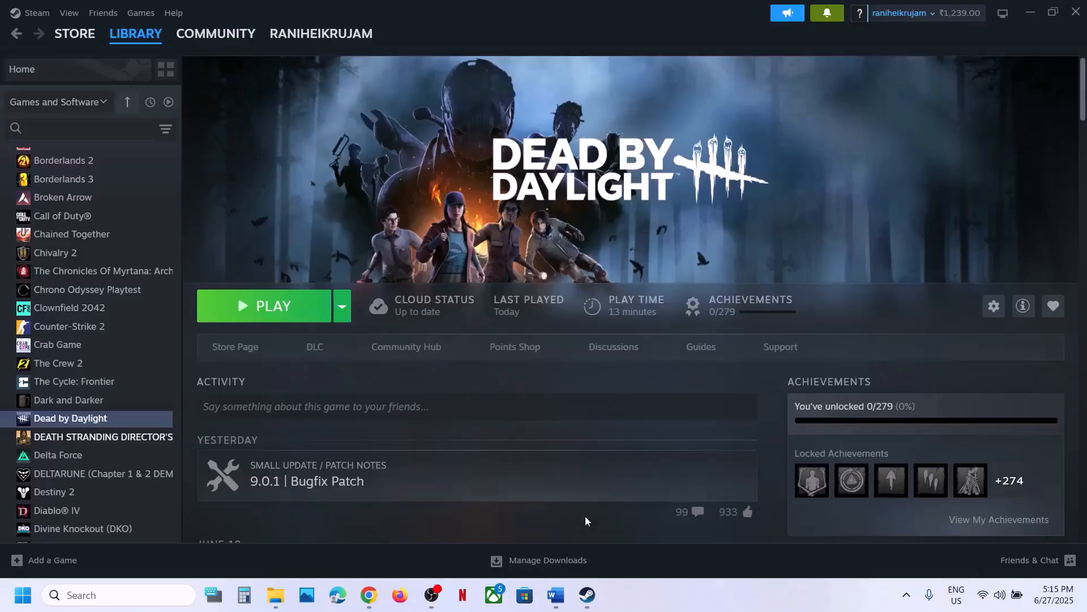
left_click(556, 594)
left_click(267, 308)
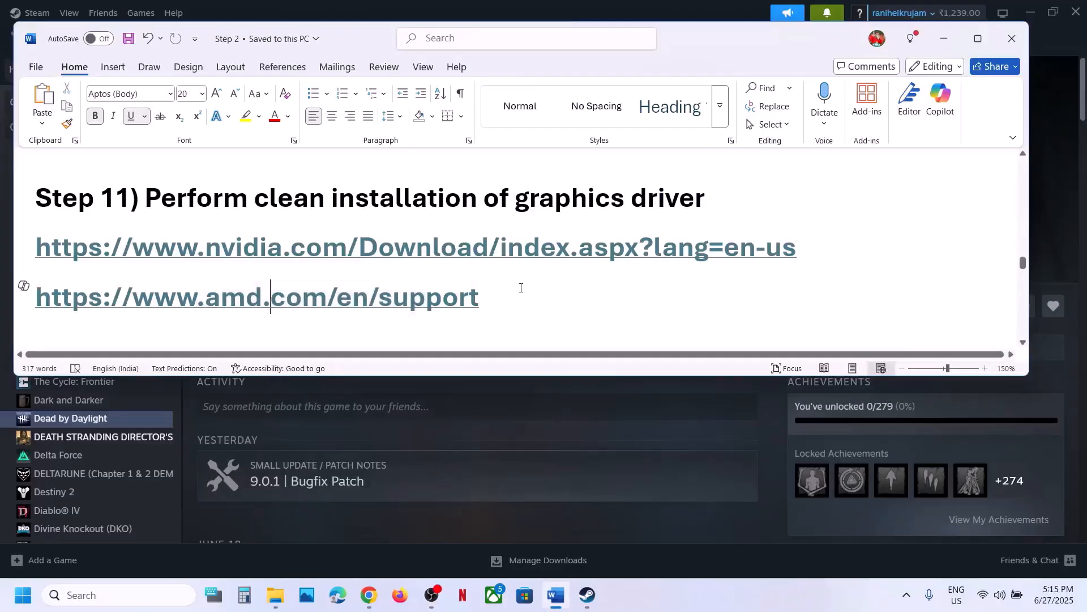
Go from the AMD support link to Step 12 in the document and open Windows Graphics settings by searching for "graphics".
left_click_drag(503, 297, 134, 296)
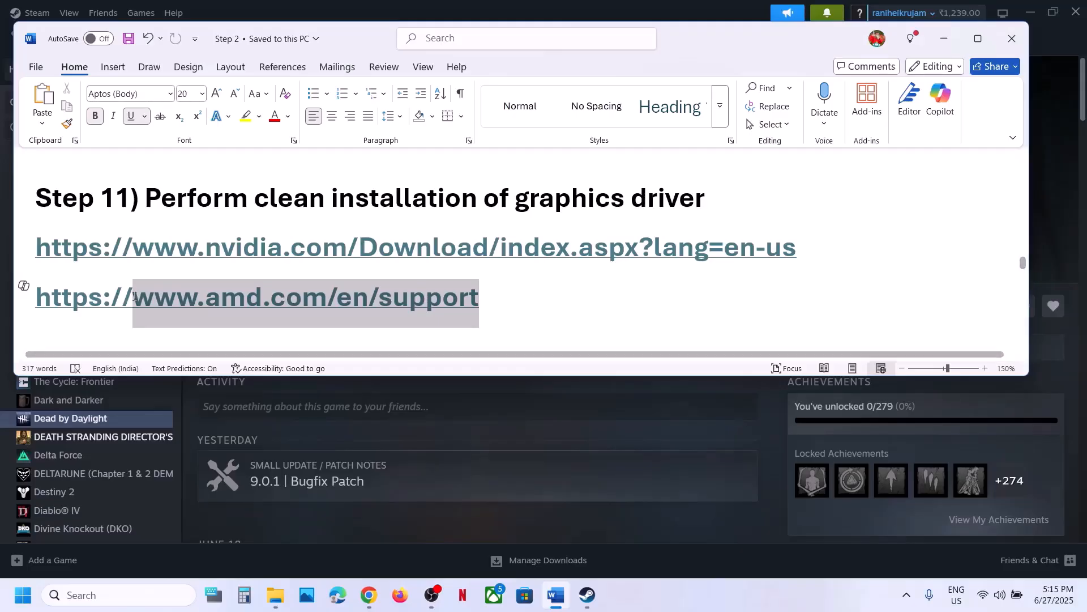
scroll(574, 265, "down", 5)
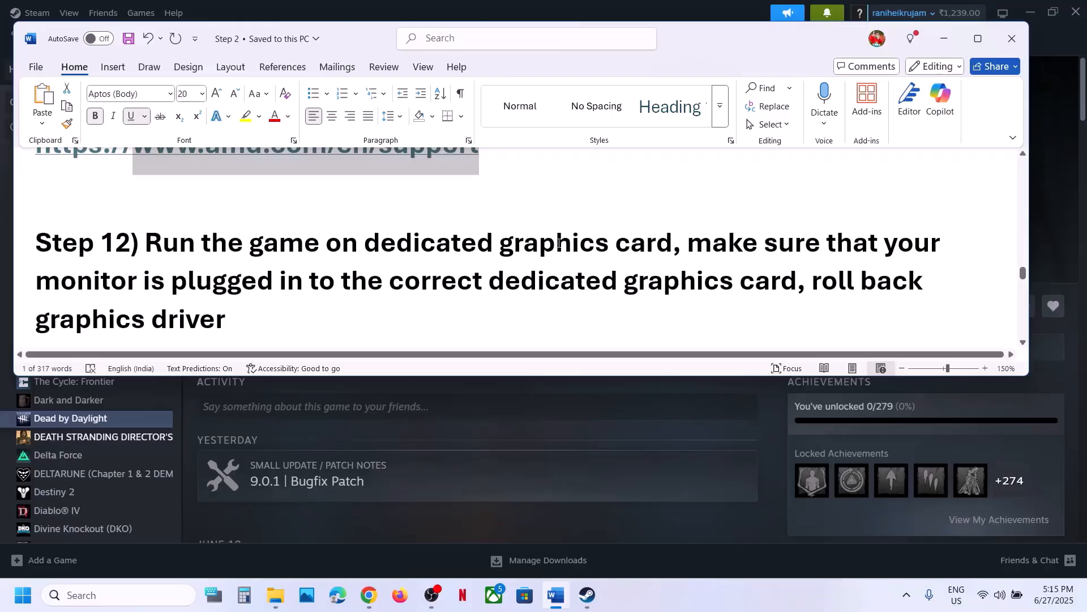
double_click(559, 243)
key("ctrl+c")
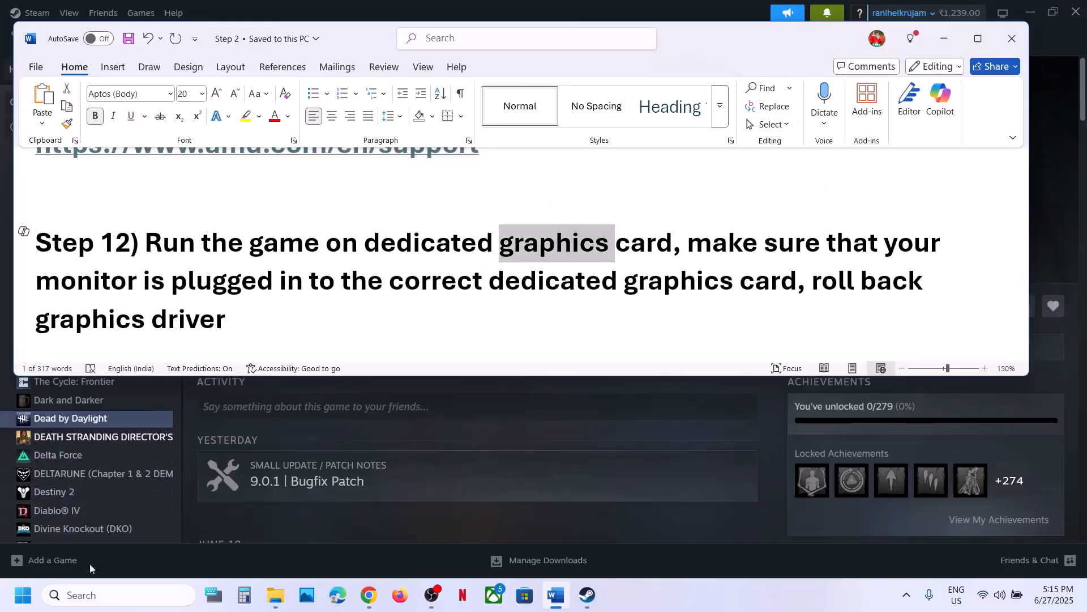
left_click(89, 593)
key("ctrl+v")
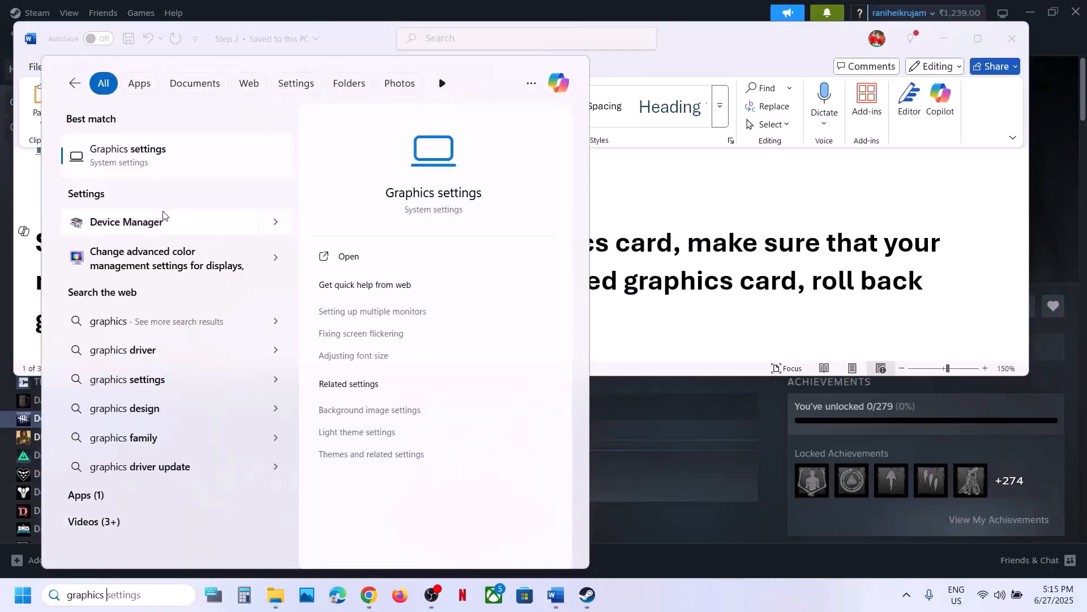
left_click(148, 168)
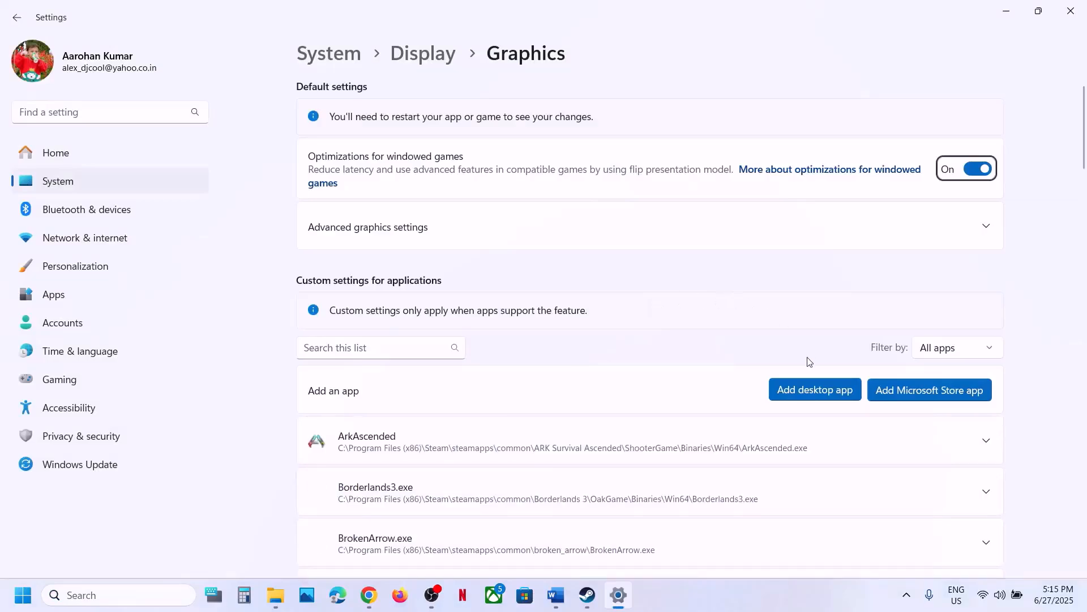
Add the desktop app DeadByDaylight-Win64-Shipping from Dead by Daylight\DeadByDaylight\Binaries\Win64 to the custom graphics settings list.
left_click(796, 384)
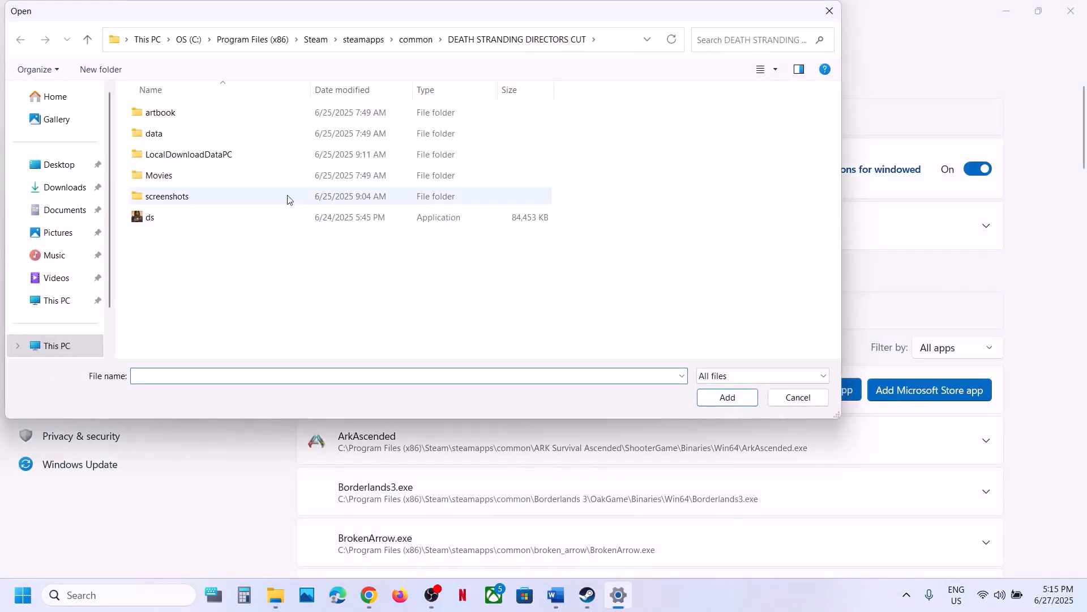
left_click(414, 41)
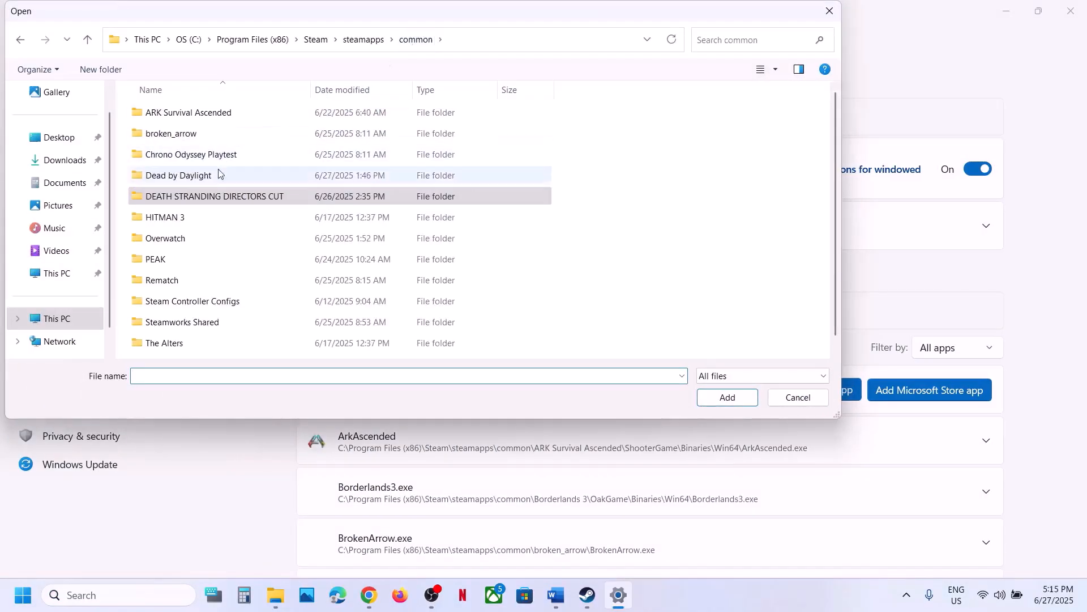
double_click(202, 177)
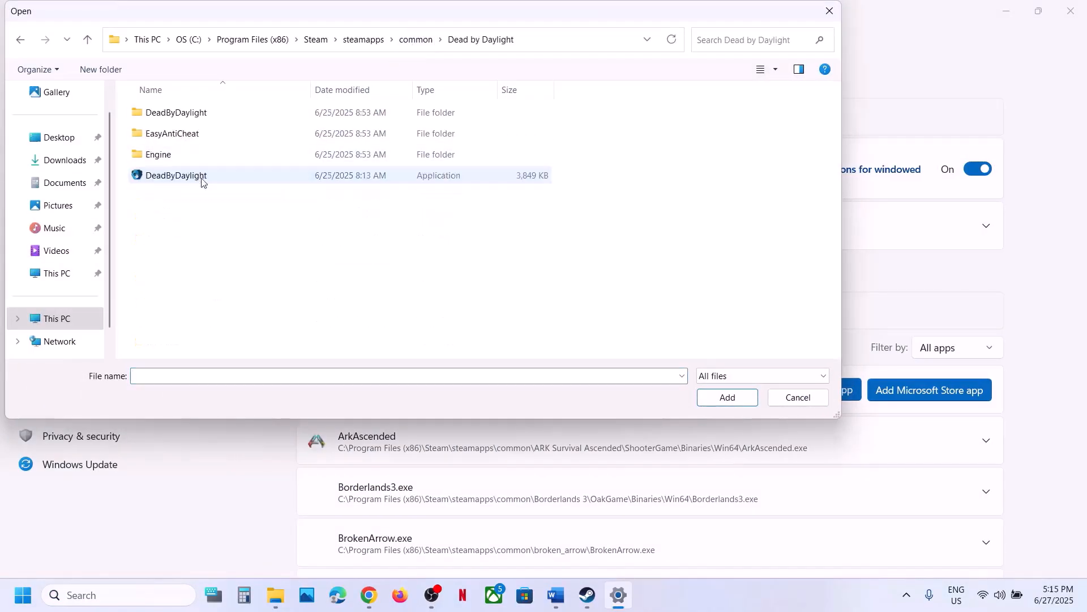
double_click(184, 114)
double_click(184, 120)
double_click(180, 120)
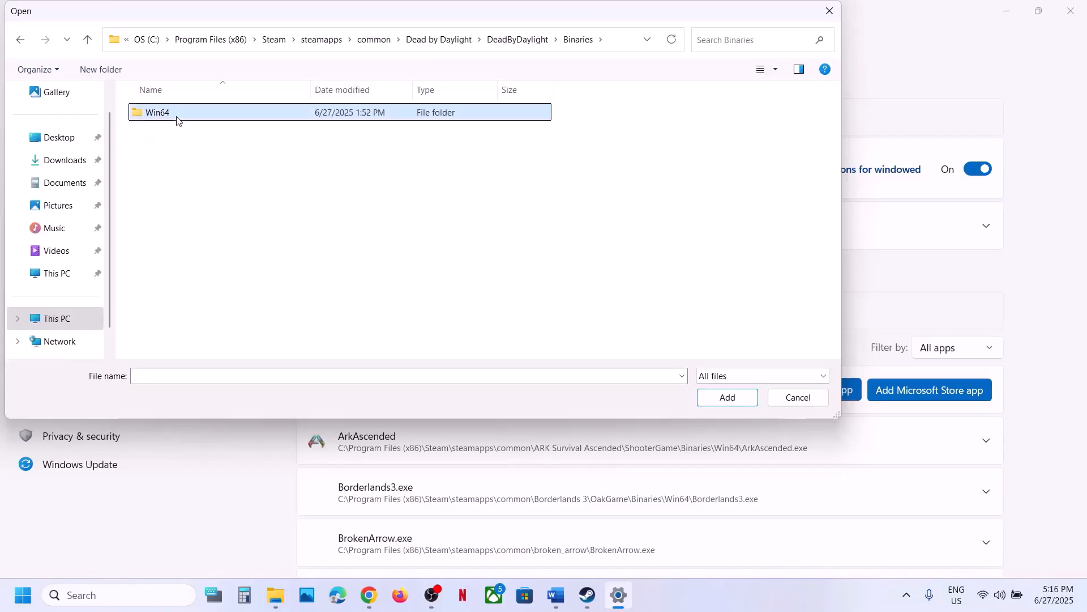
left_click(181, 133)
left_click(718, 396)
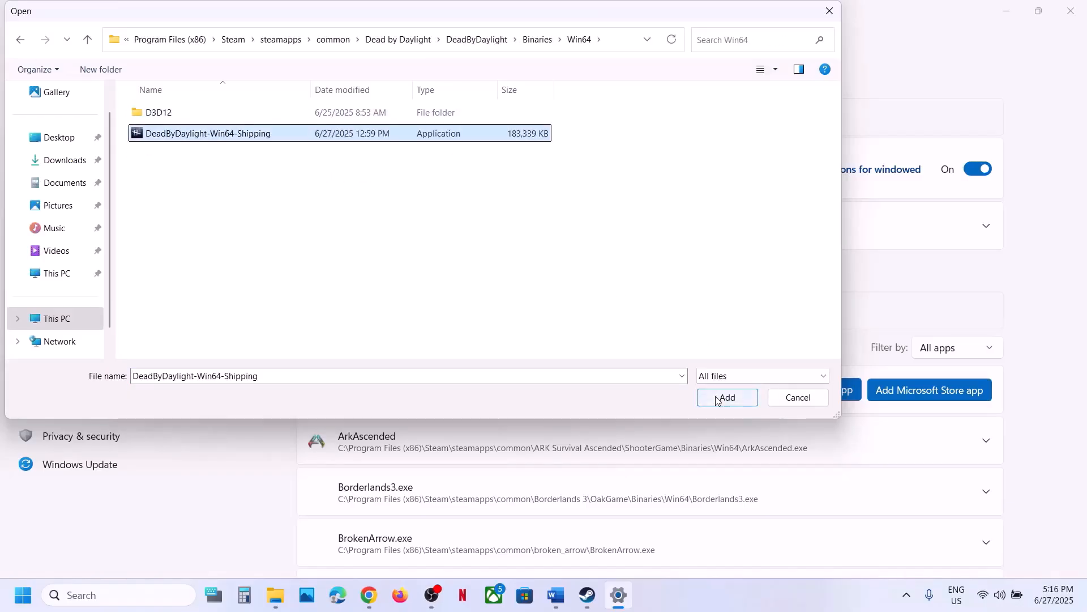
Set Dead by Daylight's GPU preference to High Performance (NVIDIA GeForce RTX 3050 Laptop GPU) and close Settings.
scroll(611, 396, "down", 5)
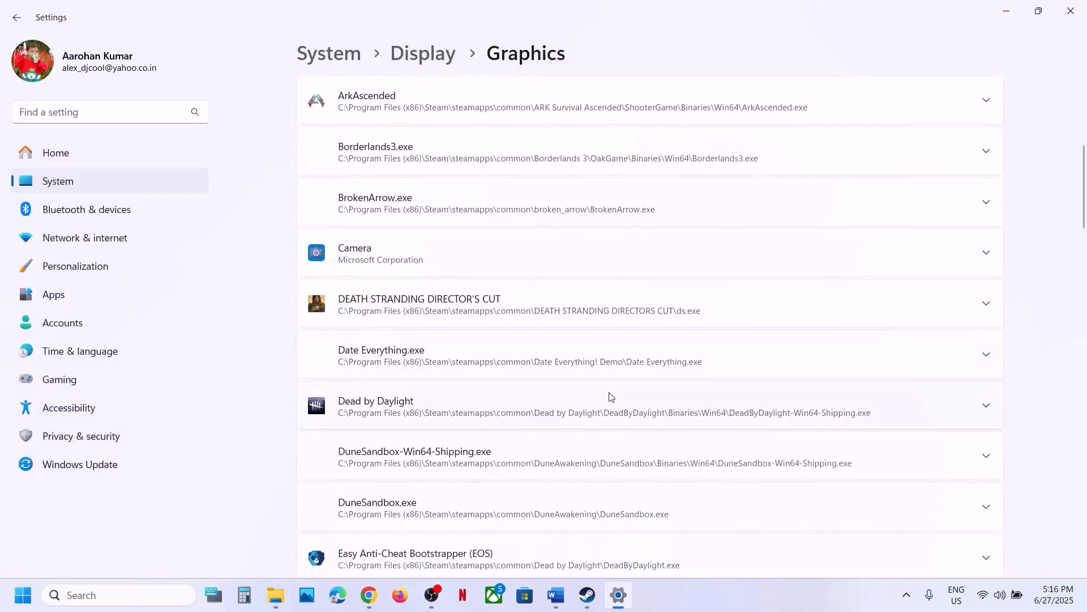
scroll(483, 413, "down", 2)
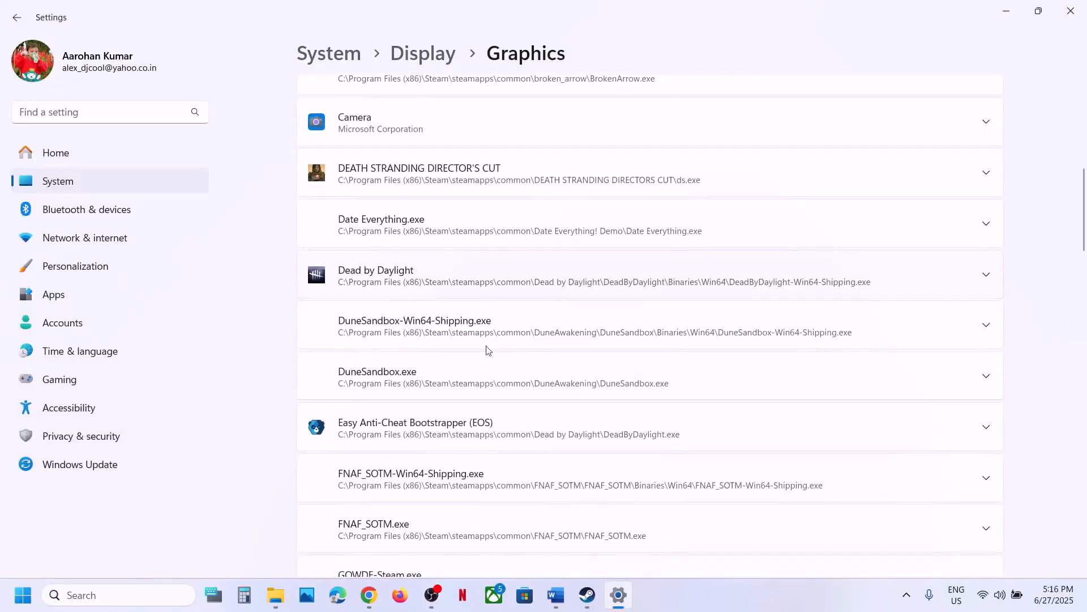
left_click(427, 282)
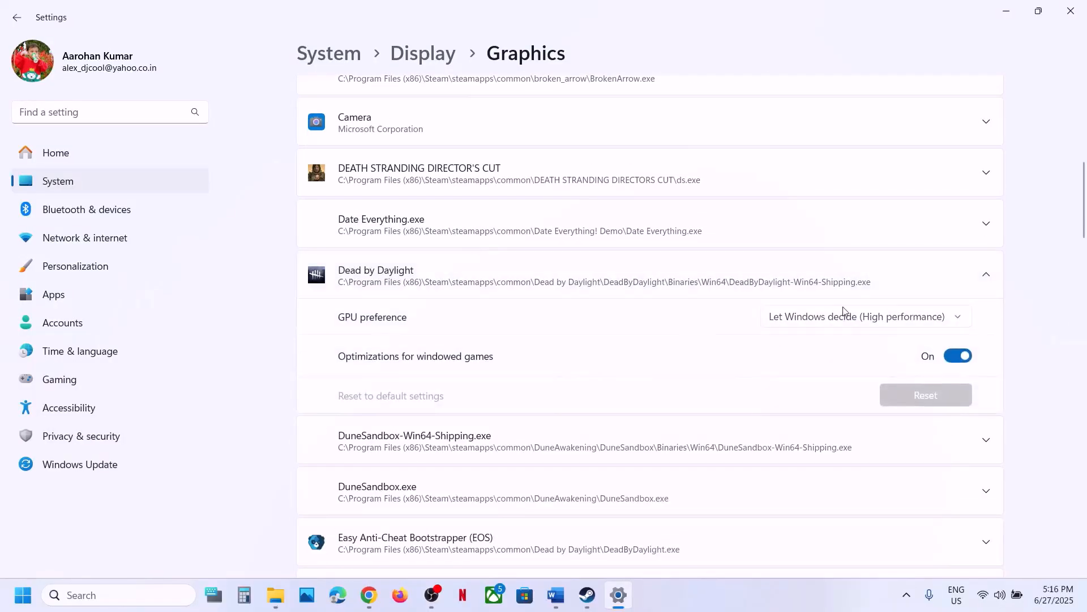
left_click(839, 320)
left_click(858, 369)
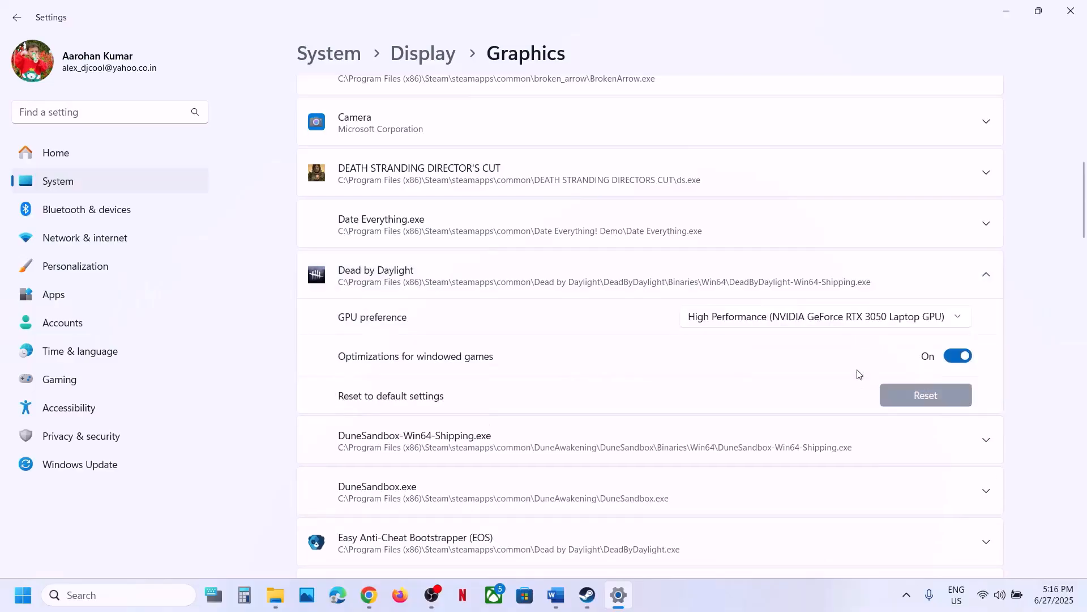
left_click(1070, 11)
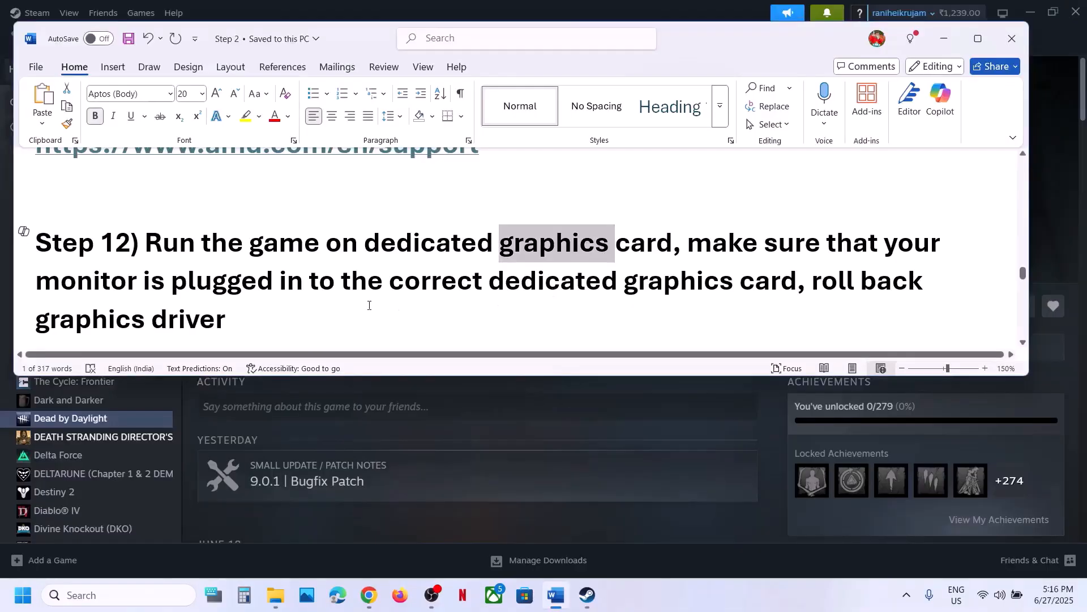
Read the rest of Step 12 on plugging the monitor into the dedicated graphics card and rolling back the graphics driver.
left_click_drag(692, 245, 796, 282)
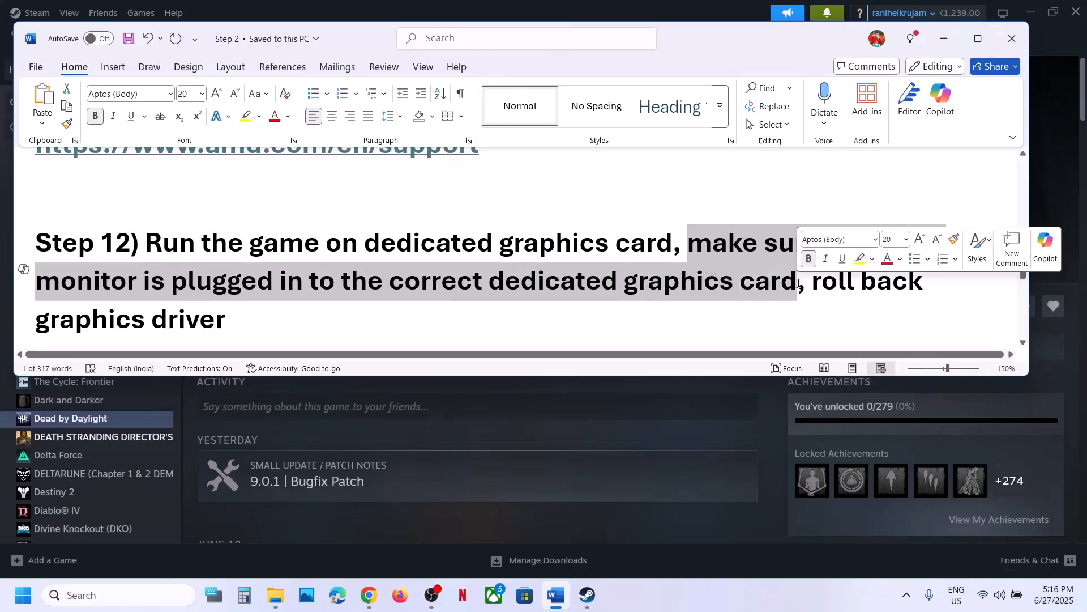
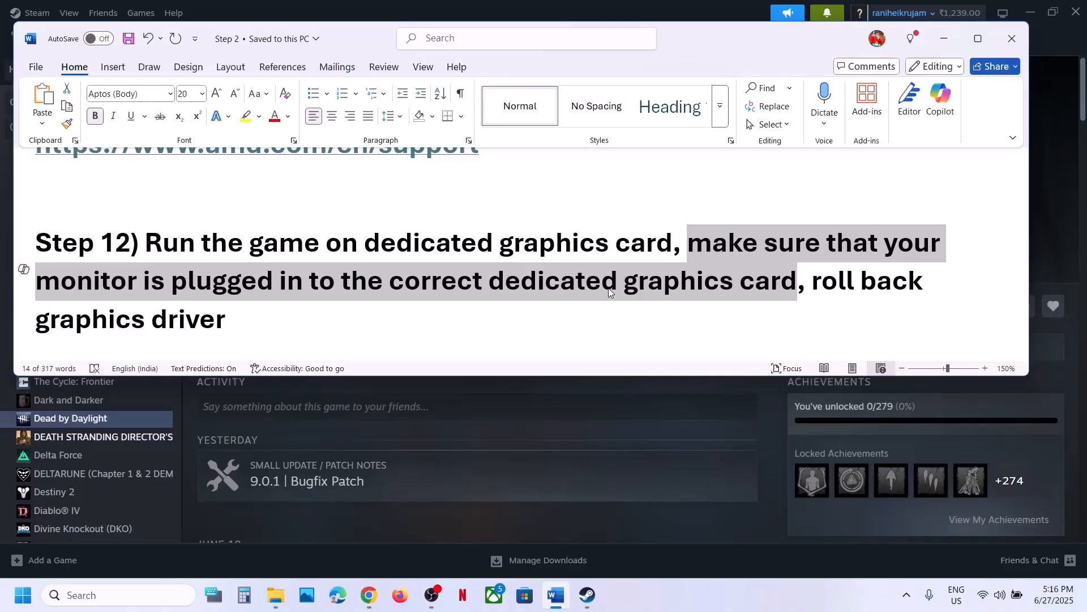
left_click(529, 288)
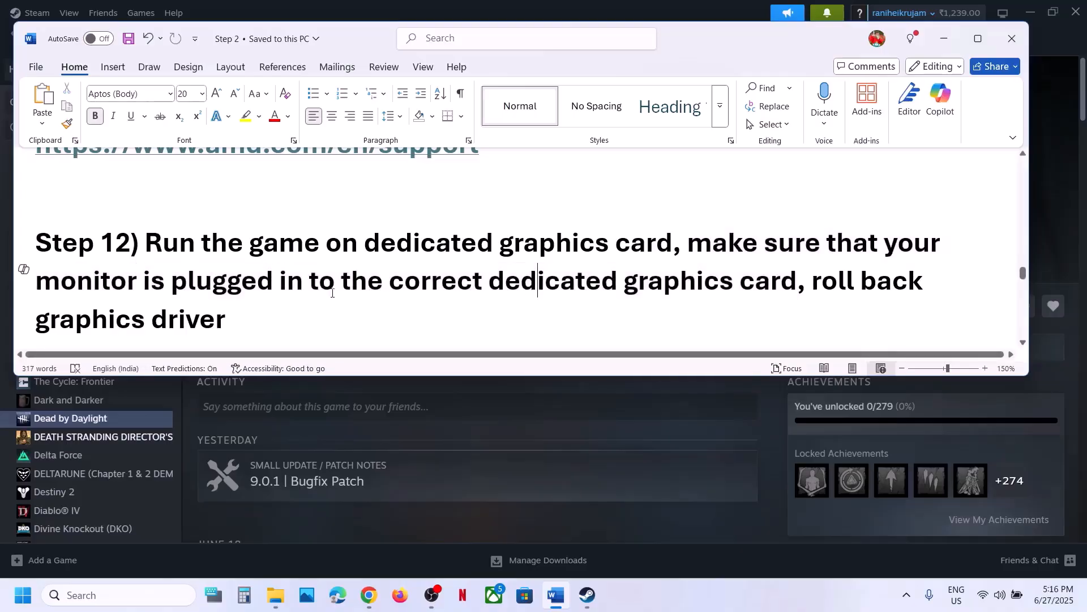
left_click_drag(566, 281, 797, 283)
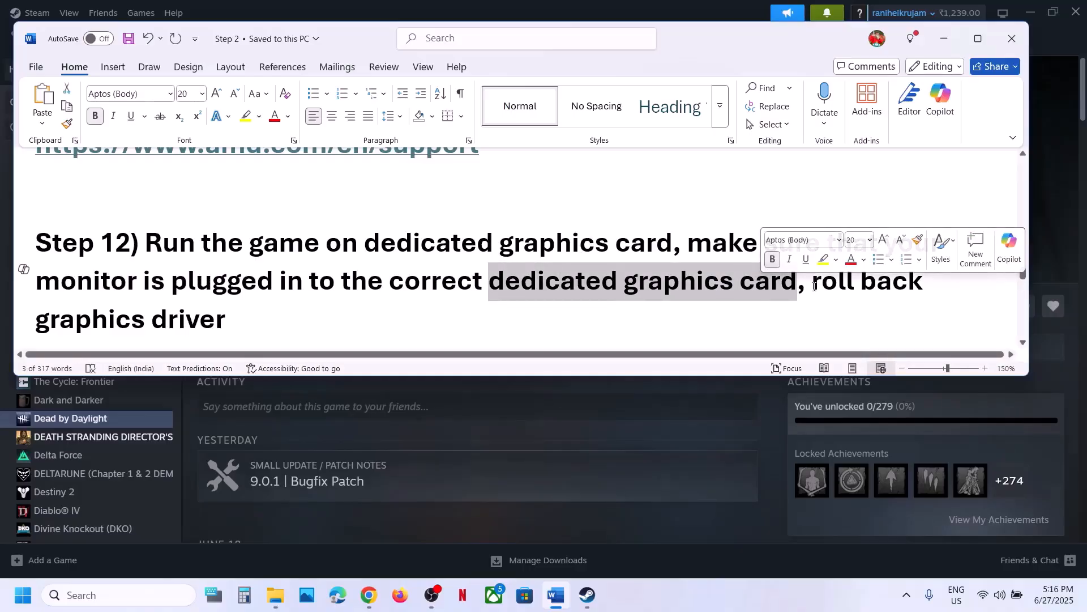
left_click_drag(815, 286, 879, 316)
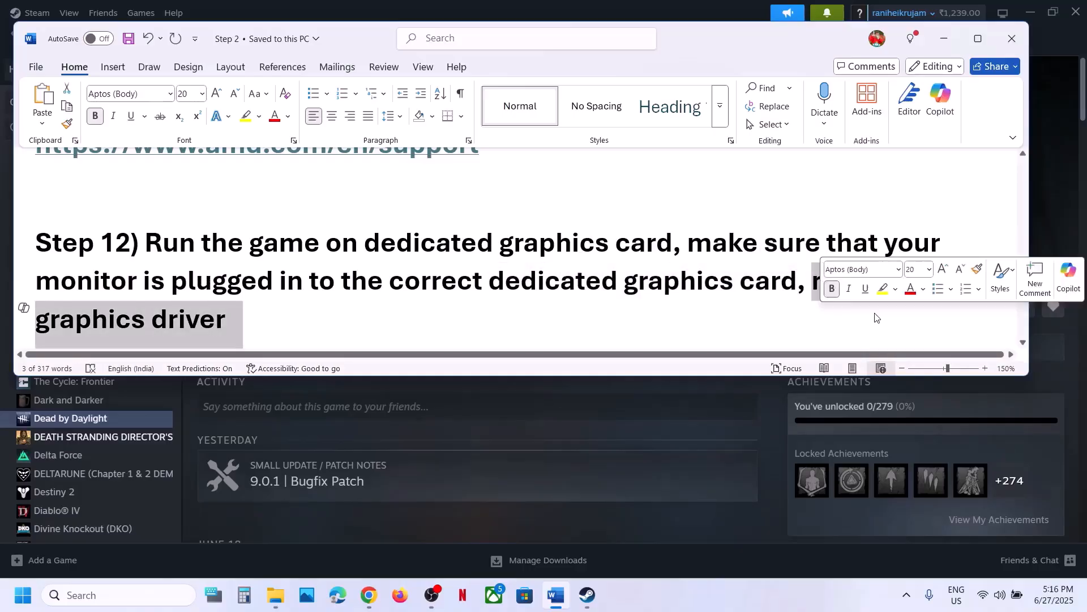
Copy the NVIDIA driver download link from Step 11 and open it in a new Chrome tab.
scroll(425, 280, "up", 3)
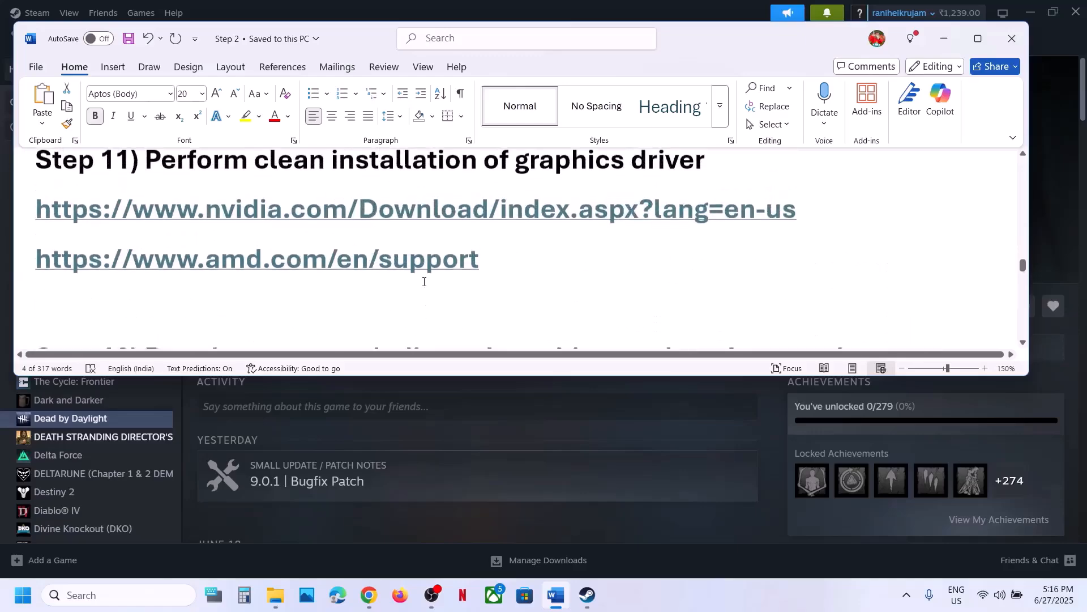
triple_click(809, 212)
key("ctrl+c")
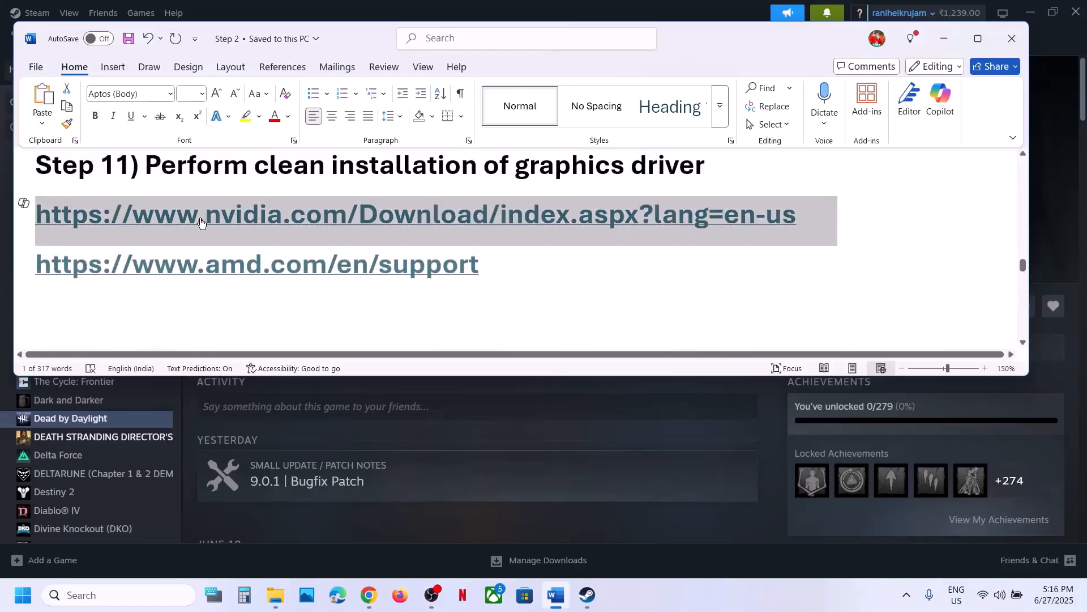
left_click(369, 595)
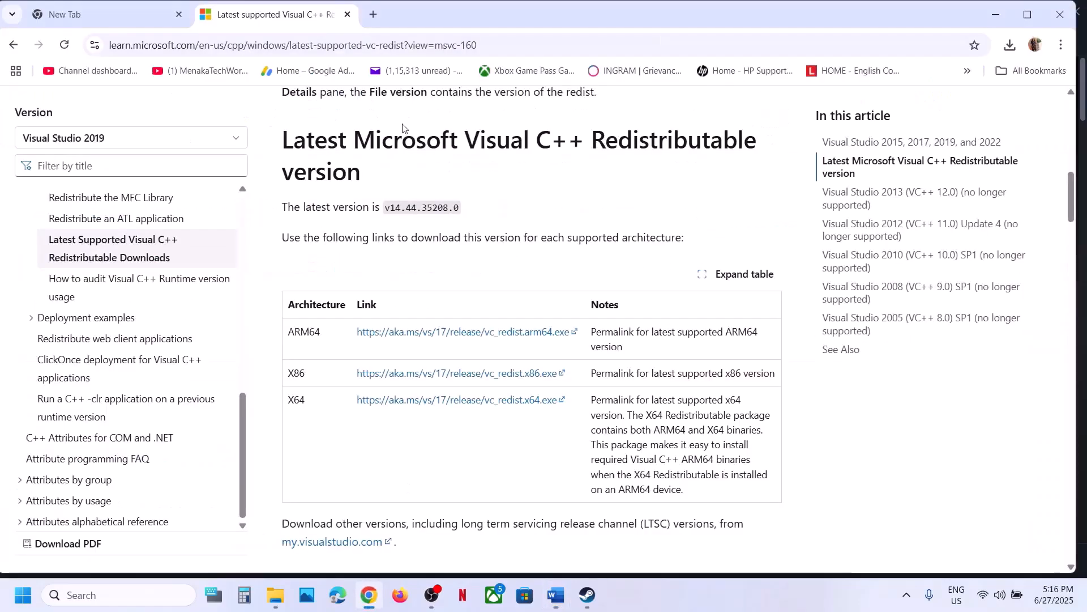
left_click(373, 19)
key("ctrl+v")
key("Return")
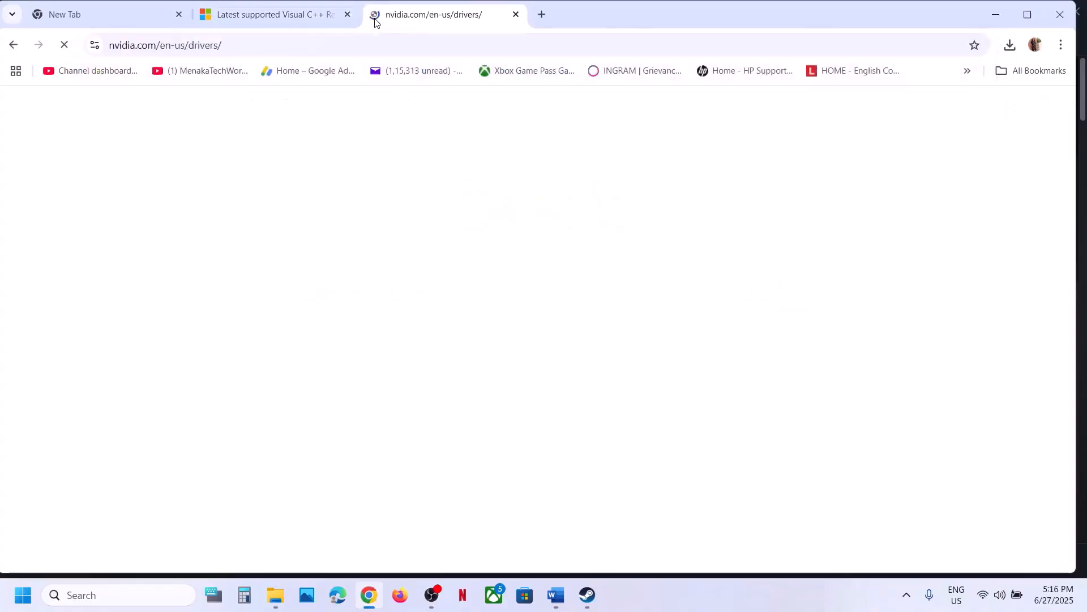
Find Windows 11 drivers for the GeForce RTX 3050 Laptop GPU with the manual driver search and expand the results to older versions.
scroll(226, 365, "down", 5)
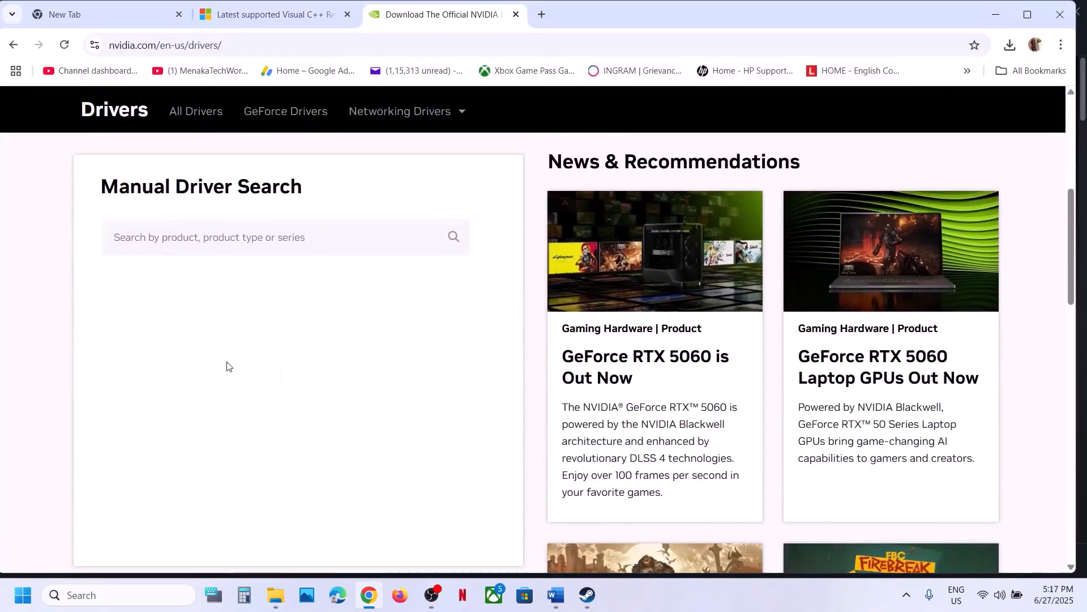
scroll(226, 365, "down", 2)
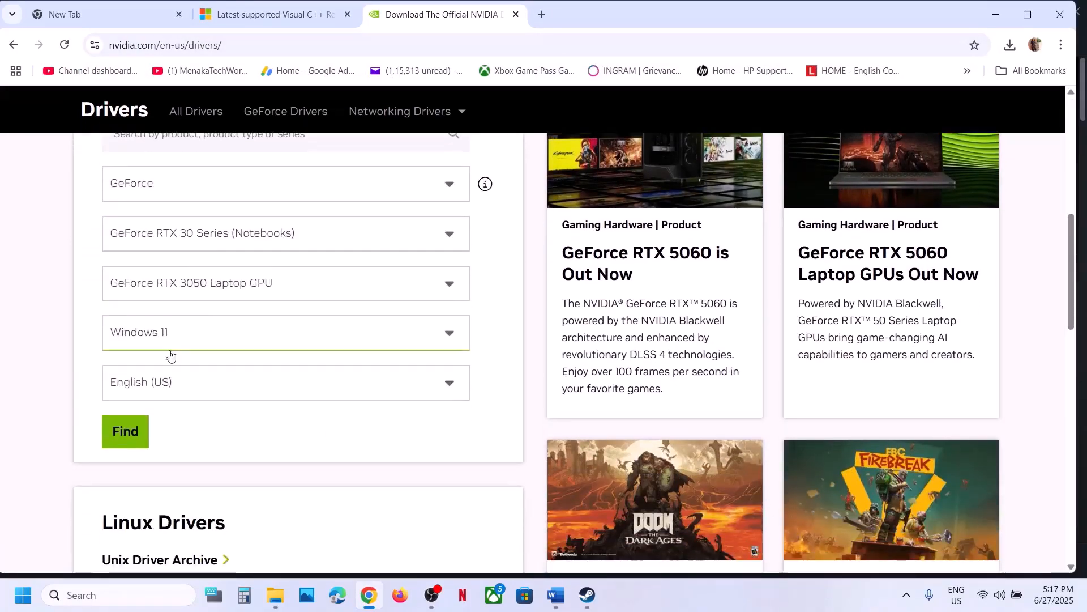
left_click(140, 426)
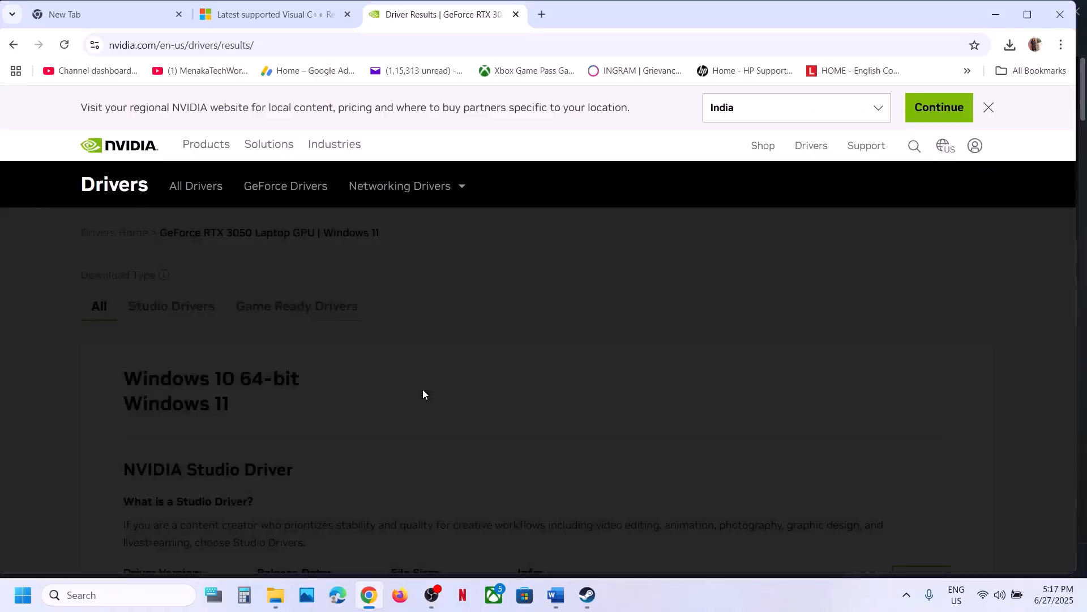
scroll(431, 255, "down", 8)
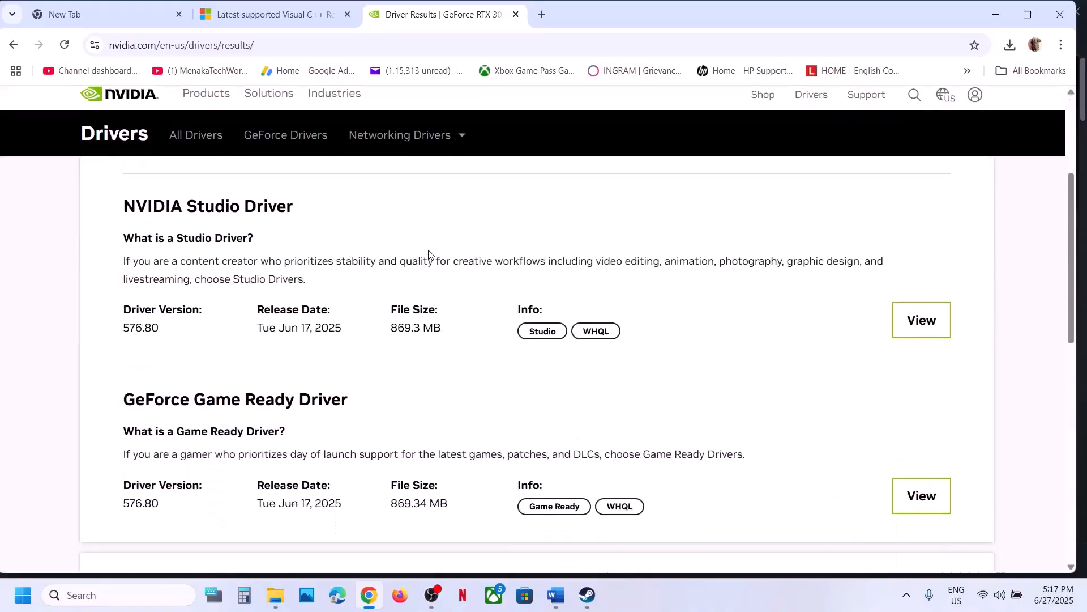
left_click(203, 354)
Examine the list of Game Ready Driver versions, comparing 576.80 with older releases such as 576.28 for a rollback.
scroll(204, 355, "down", 3)
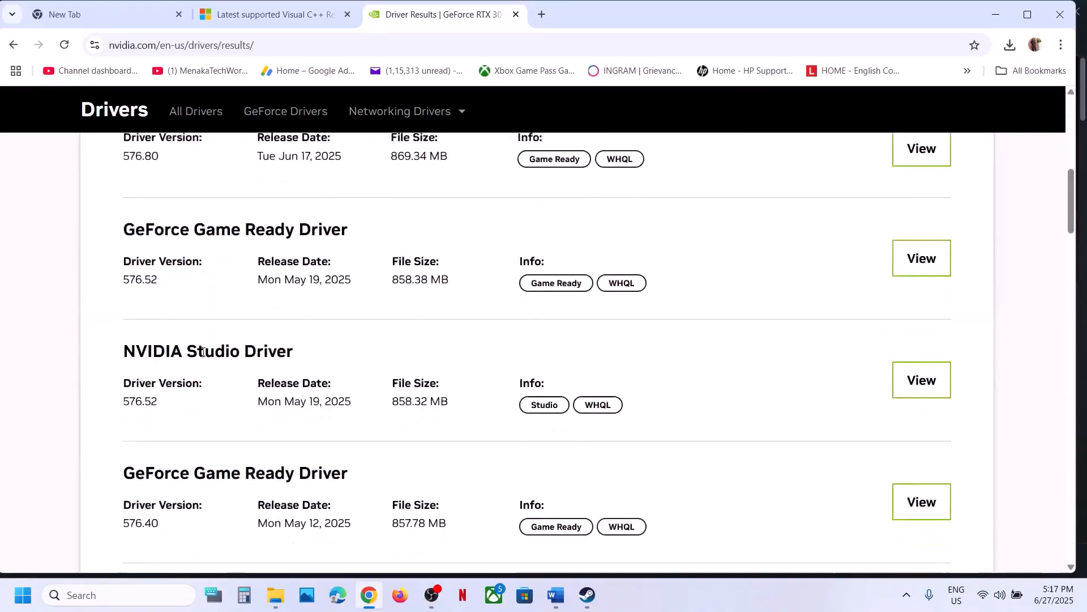
scroll(203, 354, "up", 10)
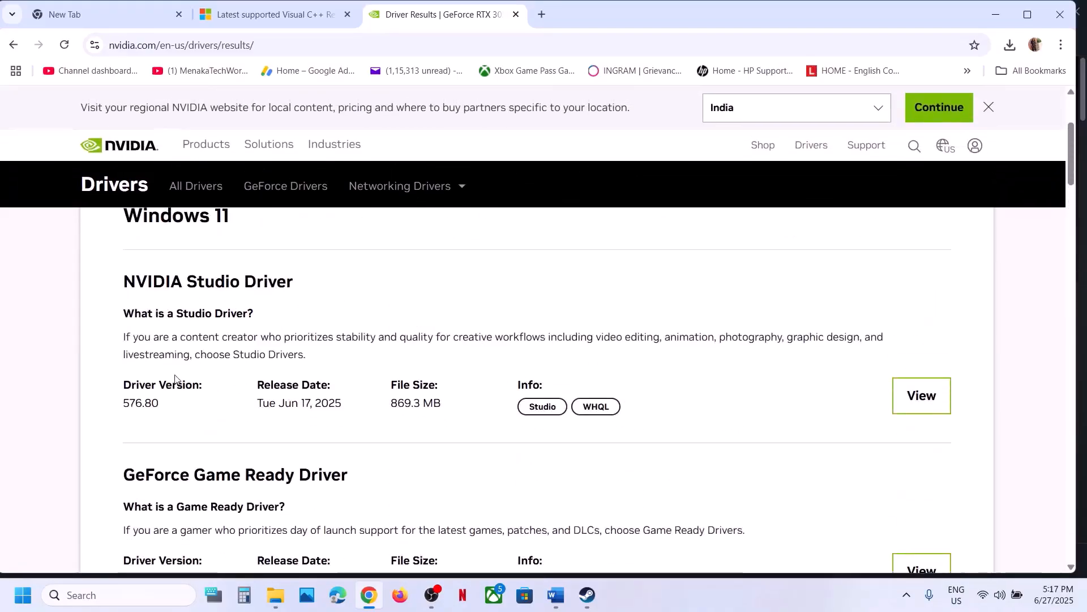
scroll(175, 378, "up", 3)
scroll(175, 379, "down", 5)
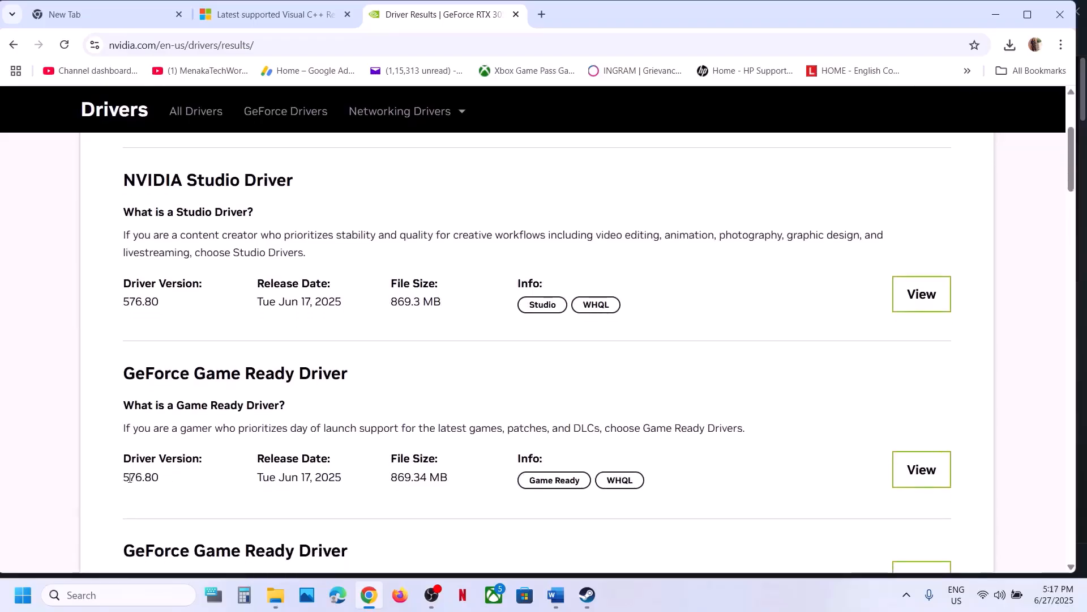
left_click_drag(126, 477, 177, 481)
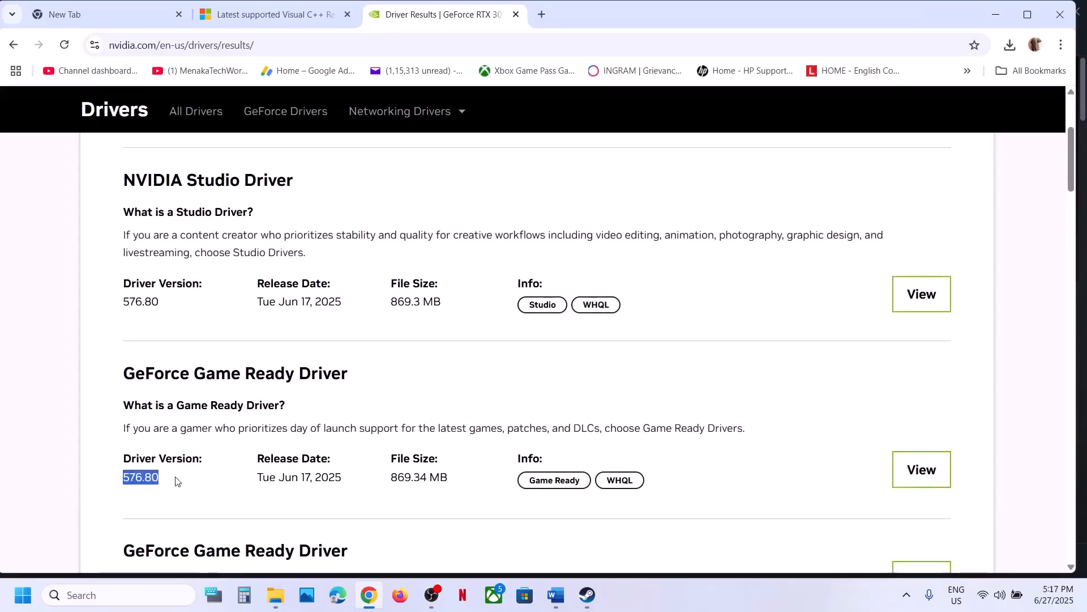
scroll(247, 477, "down", 5)
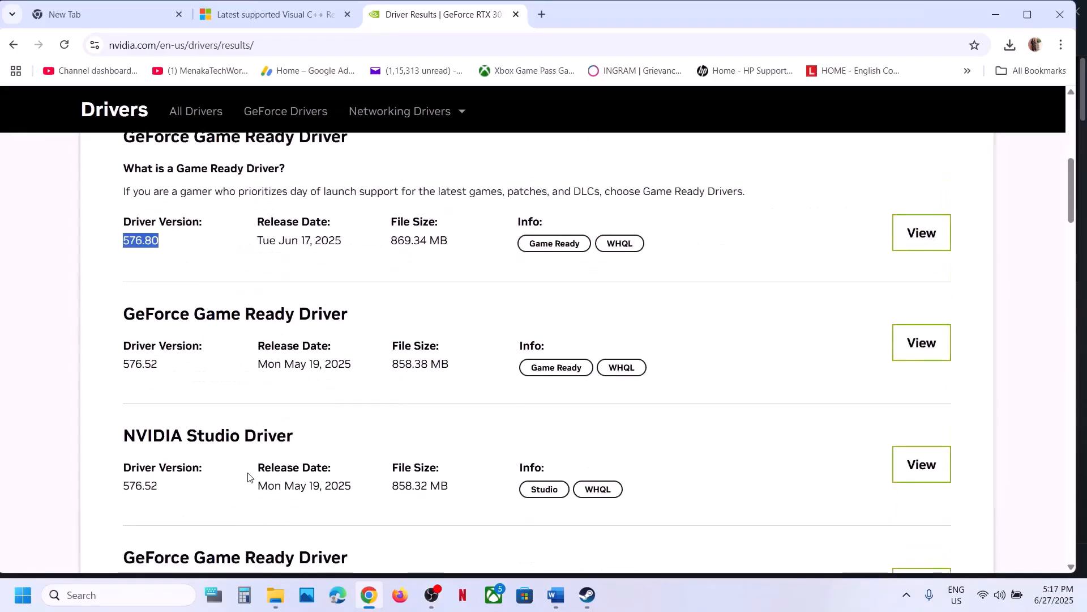
scroll(247, 477, "down", 4)
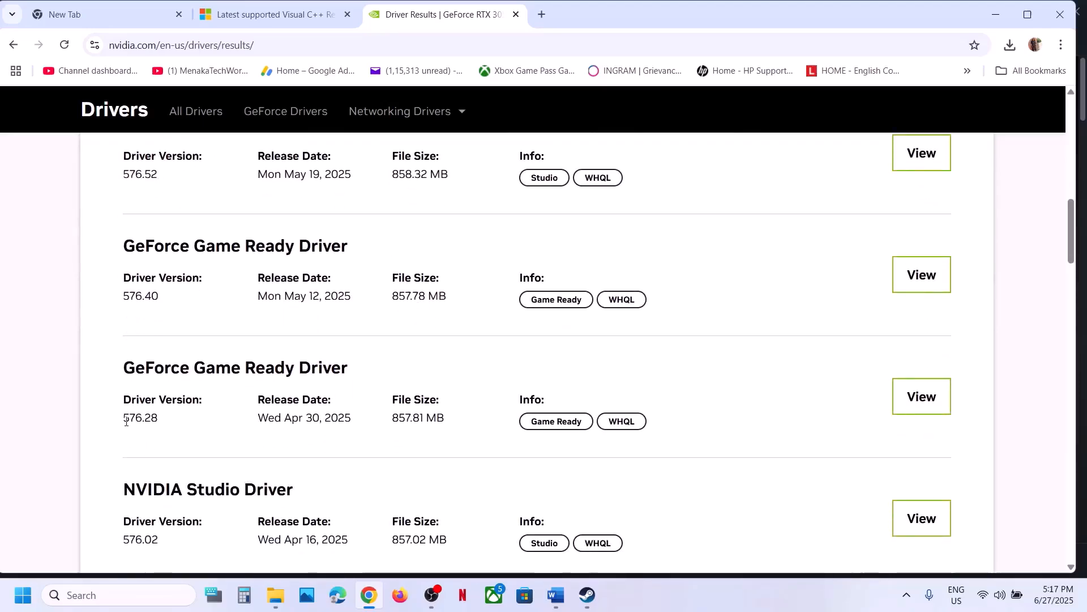
left_click_drag(126, 421, 177, 417)
scroll(177, 418, "down", 7)
scroll(179, 417, "down", 11)
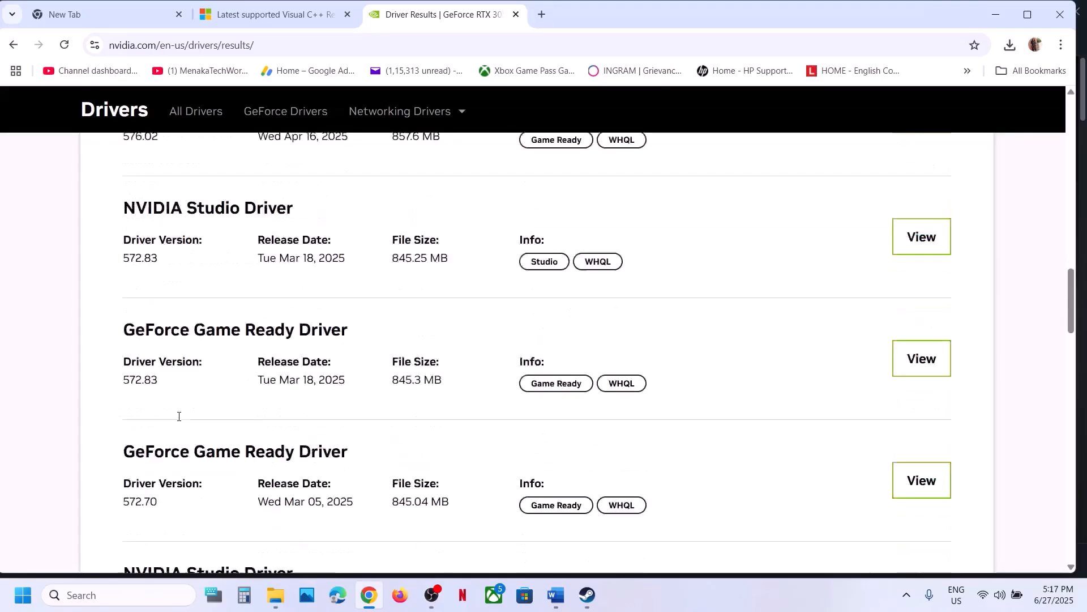
Examine the older GeForce driver releases down to Game Ready version 566.36 as a rollback candidate.
scroll(179, 420, "down", 8)
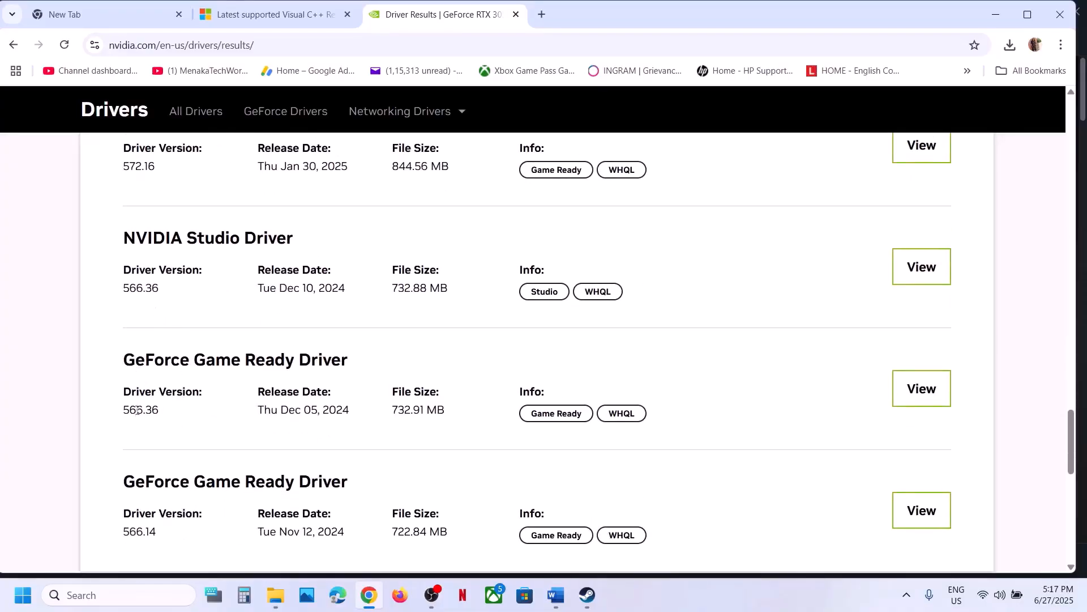
left_click_drag(125, 409, 160, 411)
left_click(587, 595)
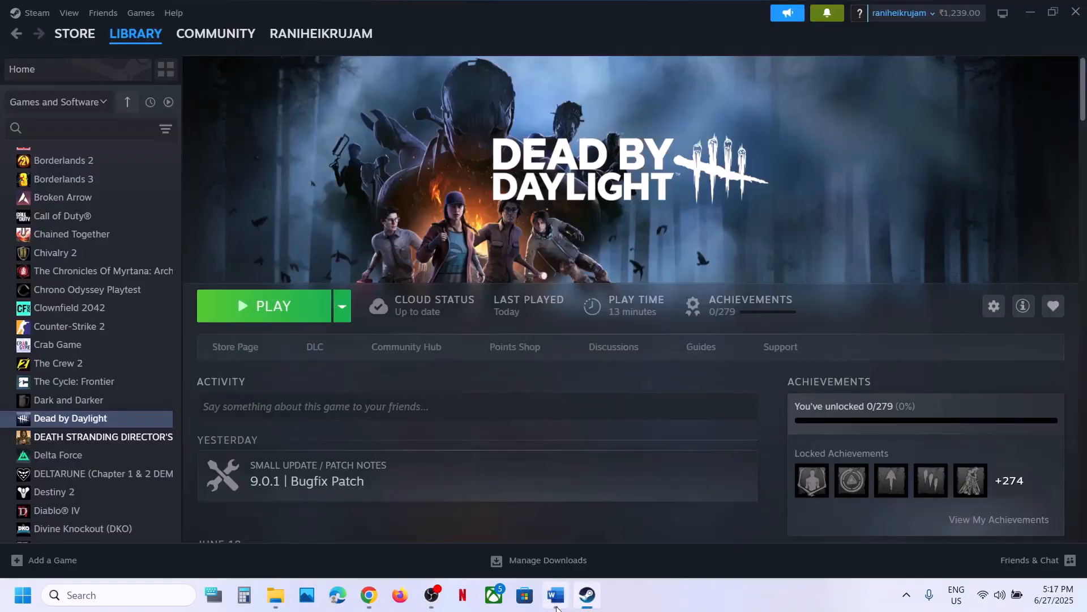
Switch to the Word guide and read Step 13 on updating Windows to the latest version 24H2.
left_click(556, 594)
scroll(452, 310, "down", 6)
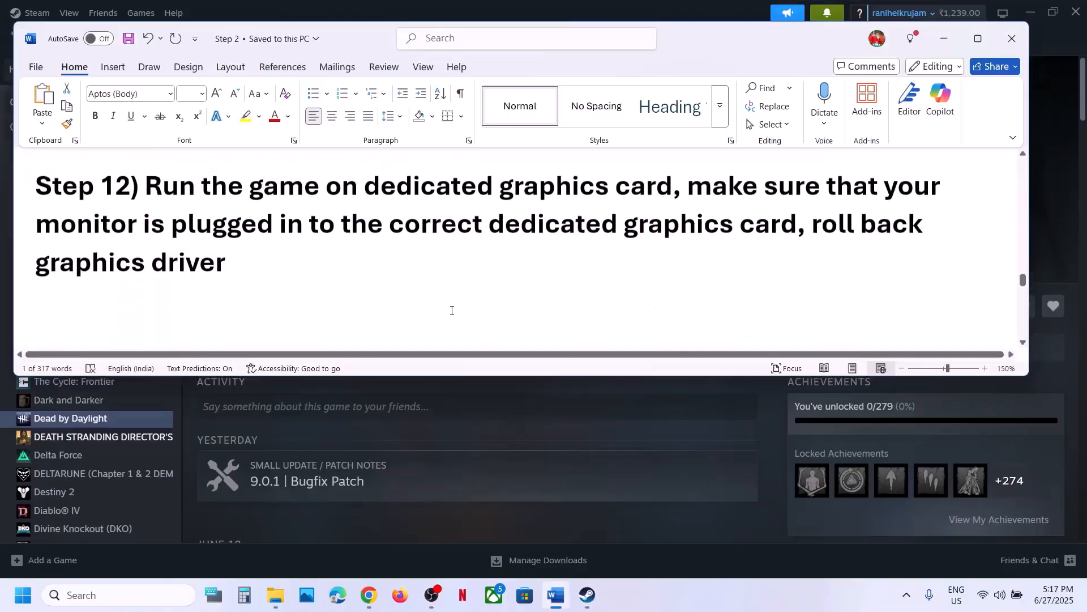
scroll(452, 310, "up", 2)
scroll(452, 311, "up", 2)
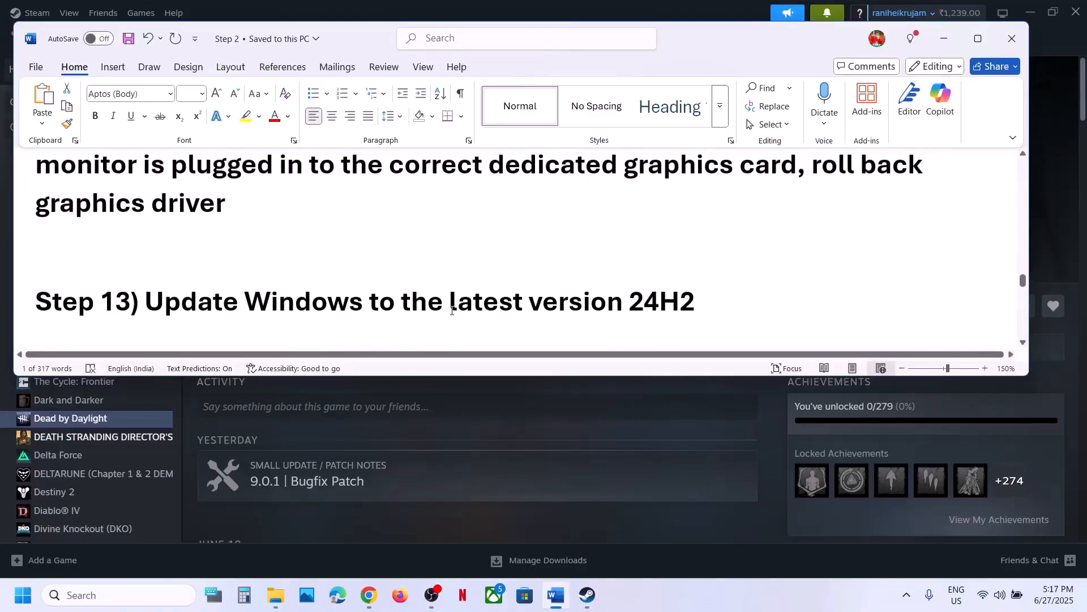
scroll(451, 310, "down", 2)
scroll(451, 310, "up", 3)
scroll(451, 310, "down", 3)
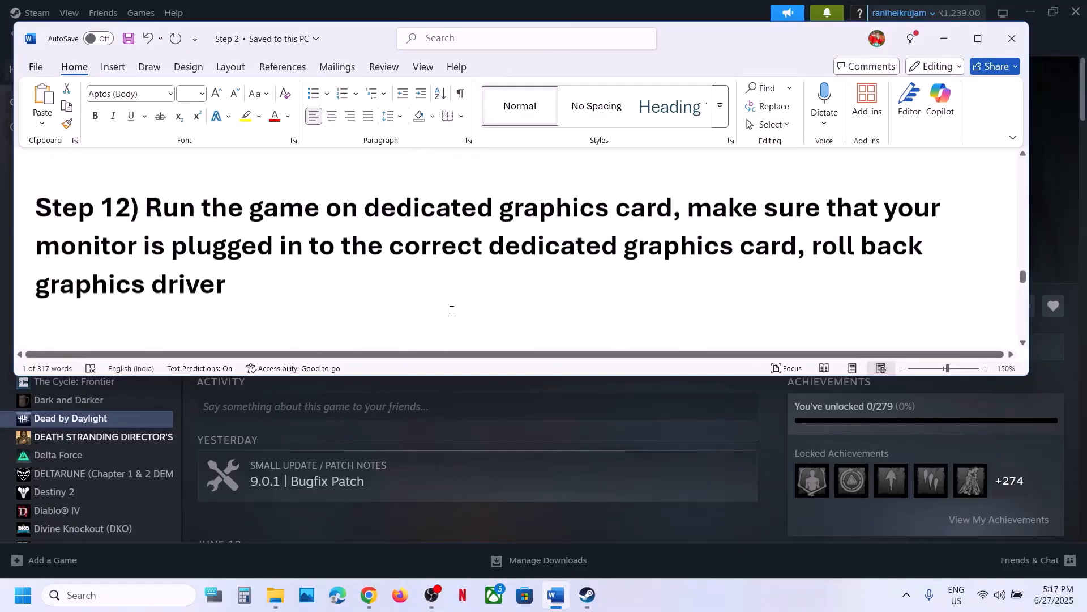
left_click_drag(146, 294, 626, 294)
Open Windows Update in the Settings app and start a check for updates.
left_click(582, 426)
key("super+i")
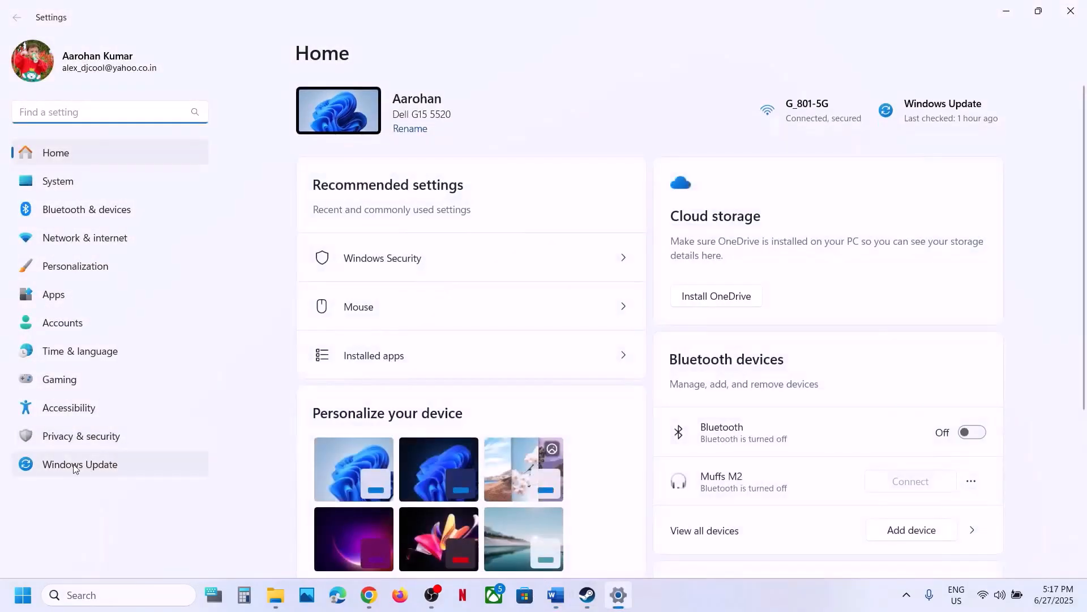
left_click(85, 464)
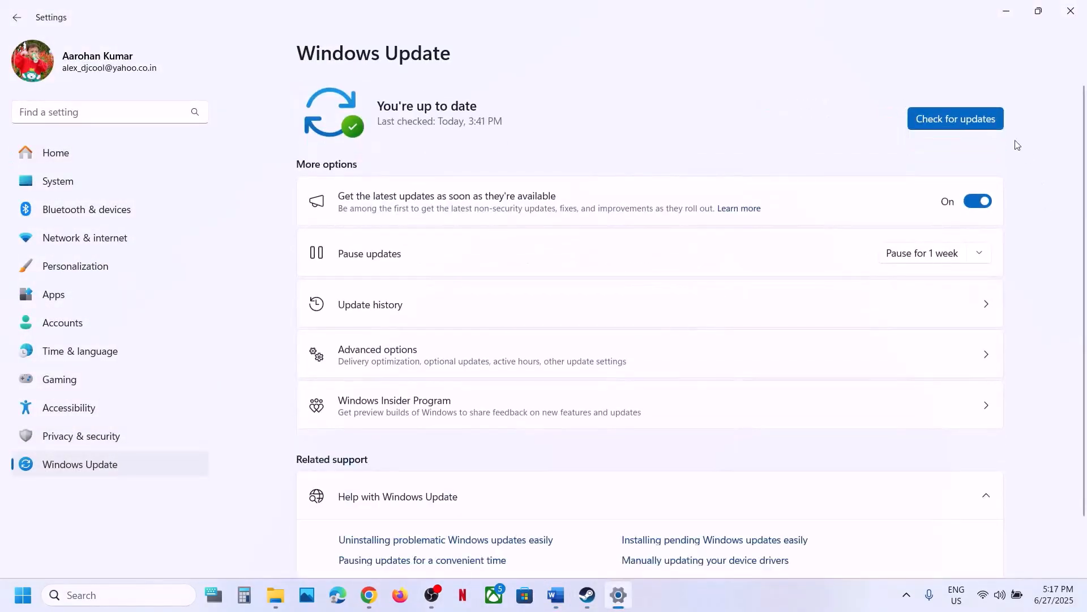
left_click(956, 121)
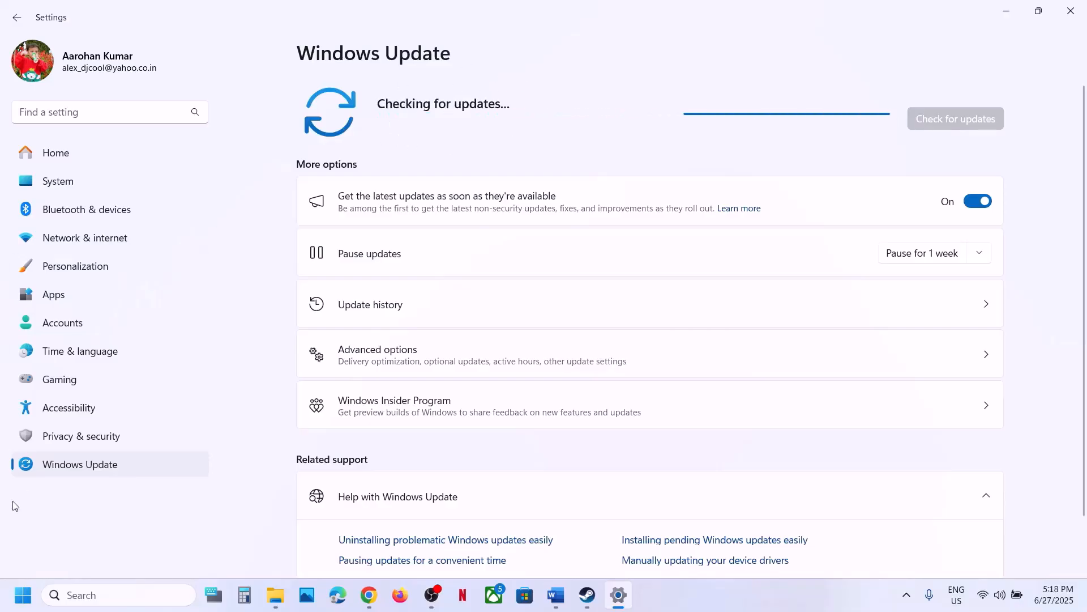
Look at the PC's power options for a restart and switch back to Steam.
left_click(22, 594)
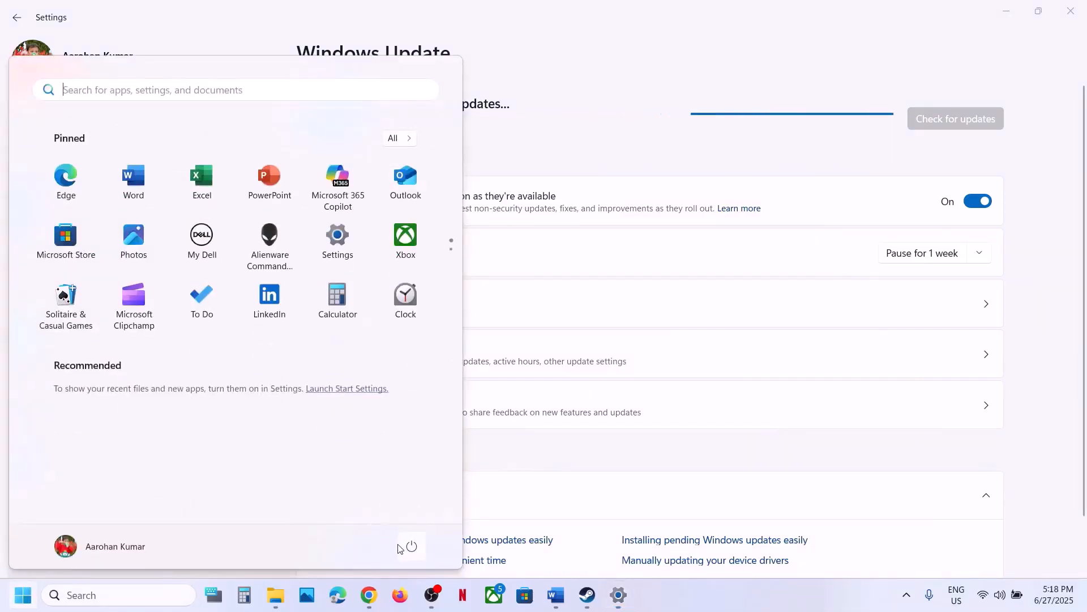
left_click(410, 546)
left_click(584, 595)
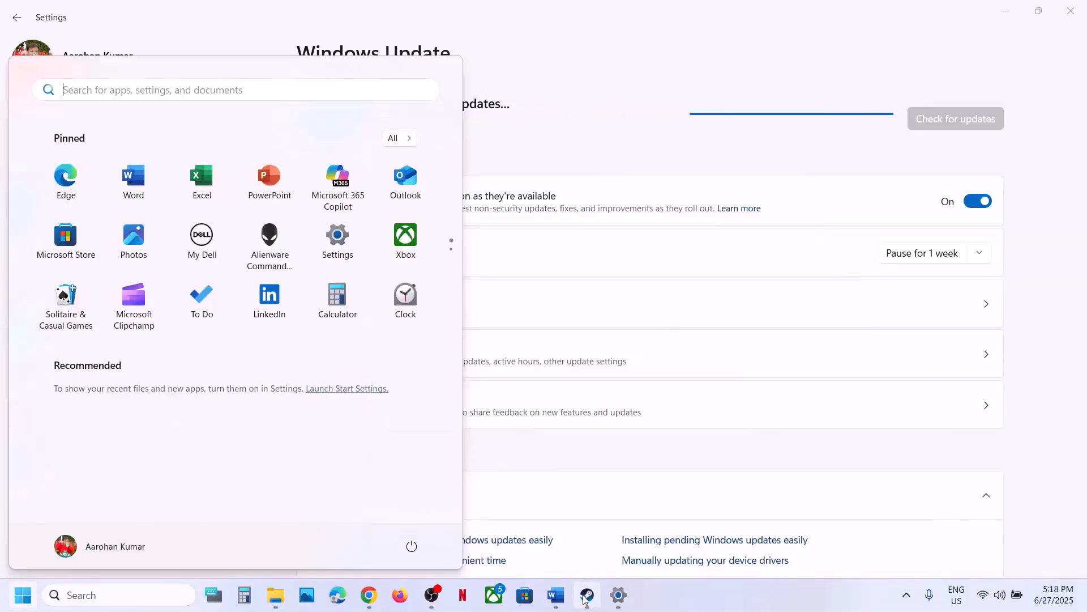
Return to the Word guide, maximize it and read Step 14 on unplugging external devices and disabling the Steam overlay.
left_click(556, 595)
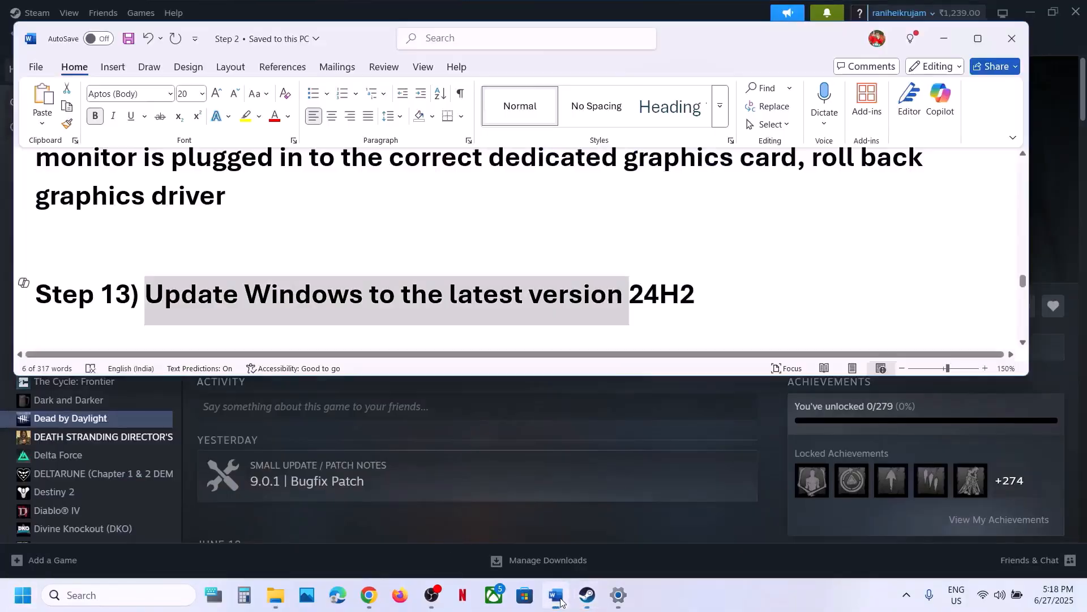
scroll(452, 309, "down", 1)
scroll(453, 300, "down", 1)
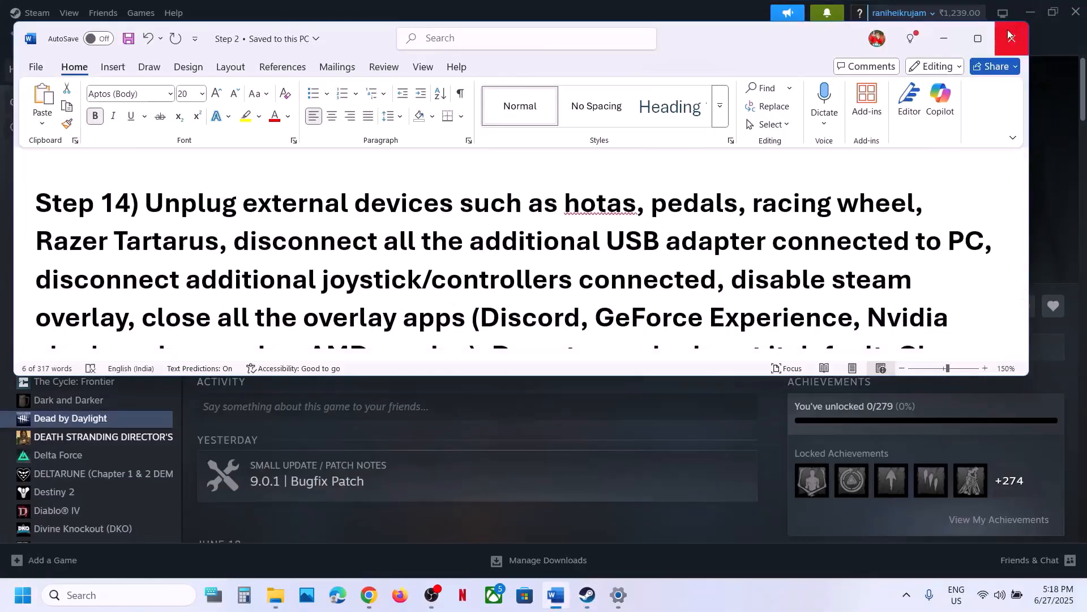
left_click(978, 38)
scroll(634, 282, "up", 2)
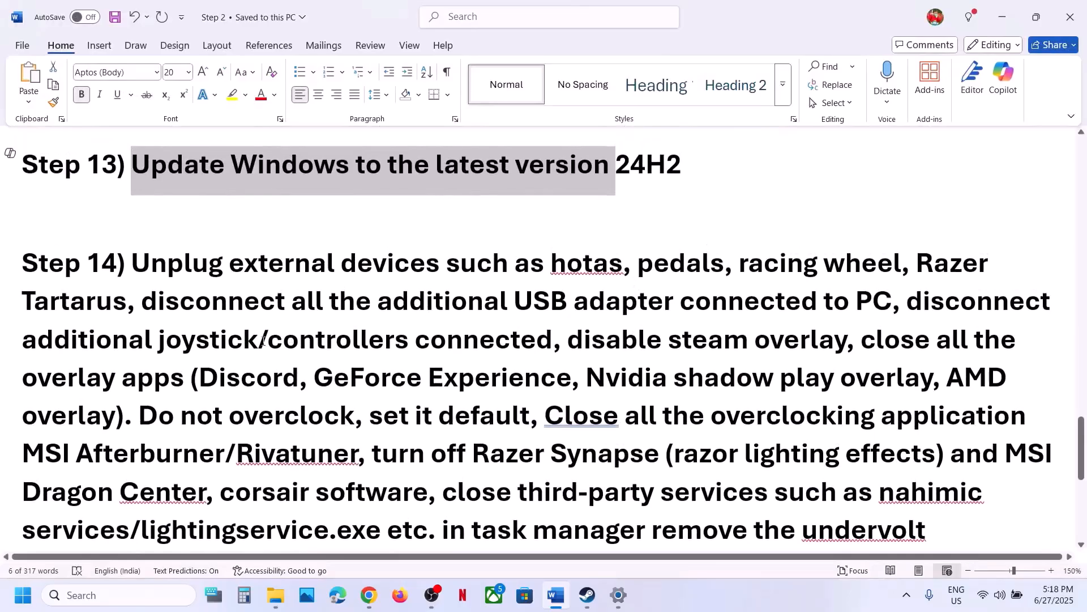
left_click_drag(223, 269, 847, 340)
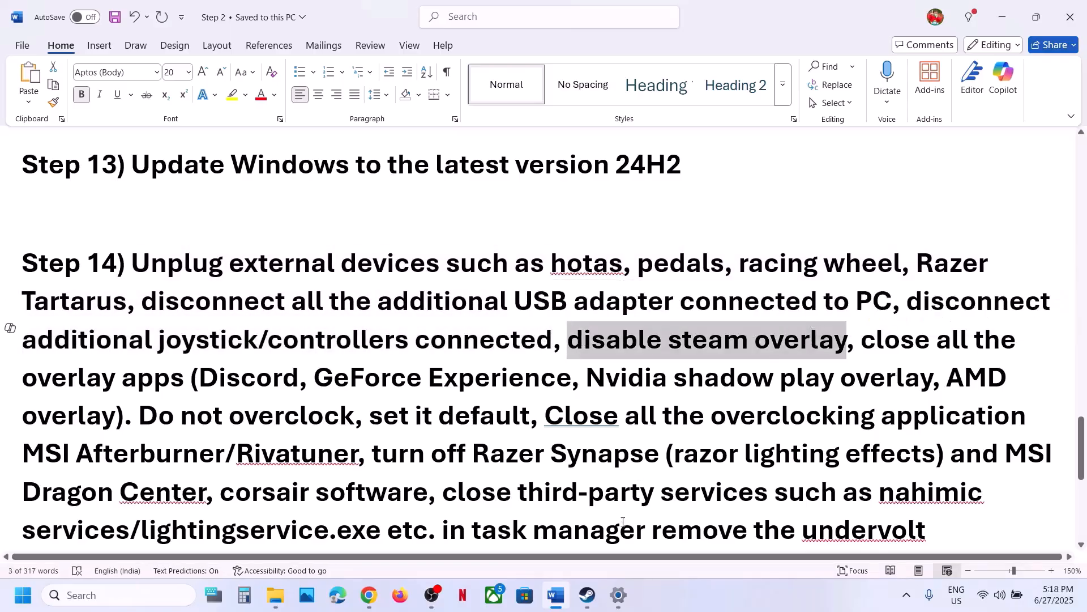
Disable the Steam Overlay in Dead by Daylight's properties in Steam and close the properties window.
left_click(586, 595)
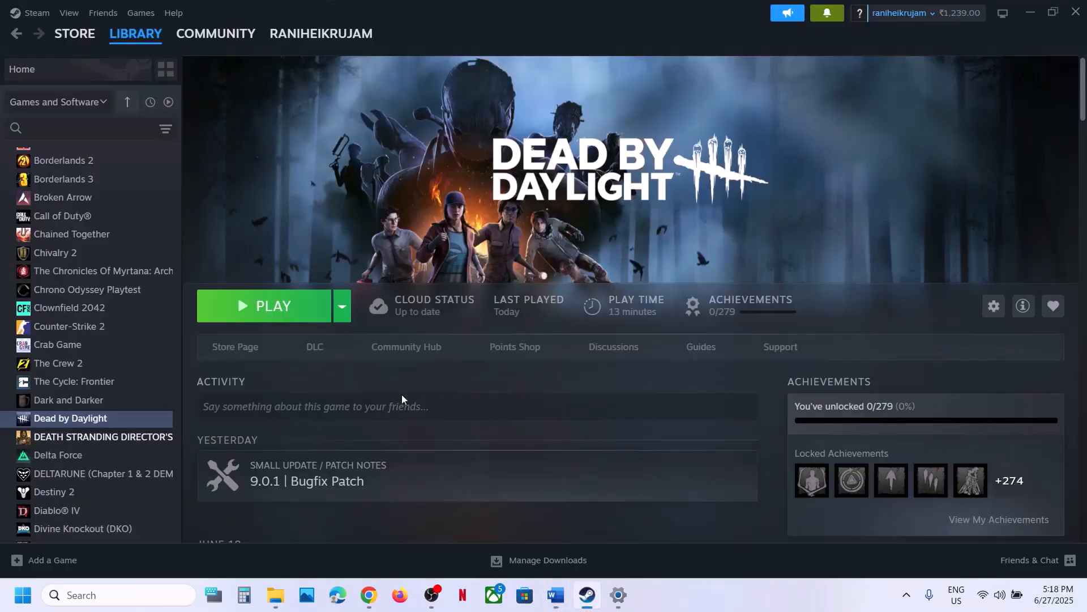
right_click(120, 417)
left_click(155, 519)
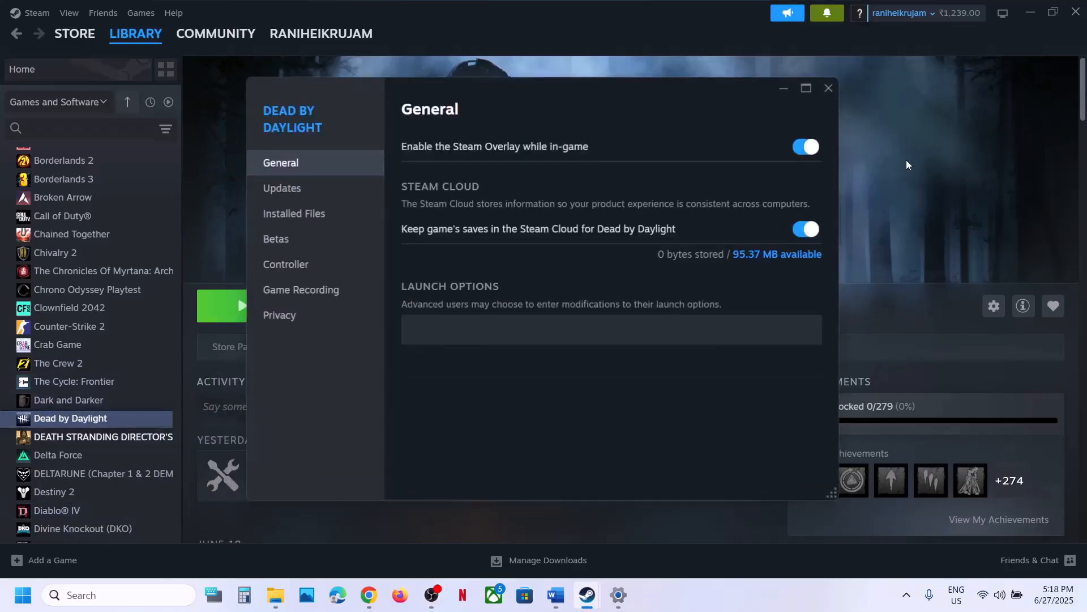
left_click(803, 148)
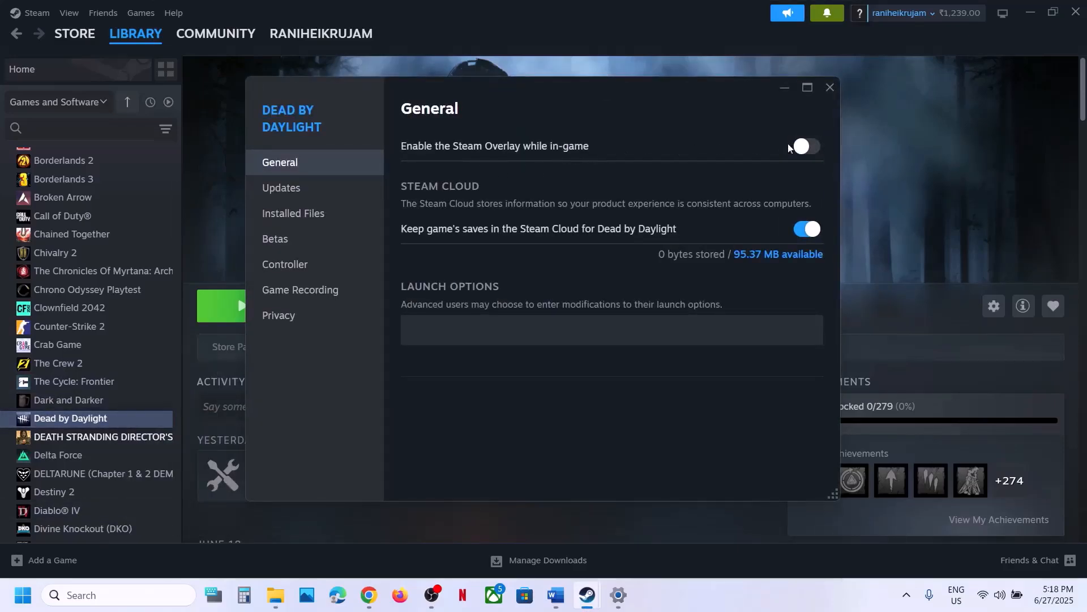
left_click(830, 87)
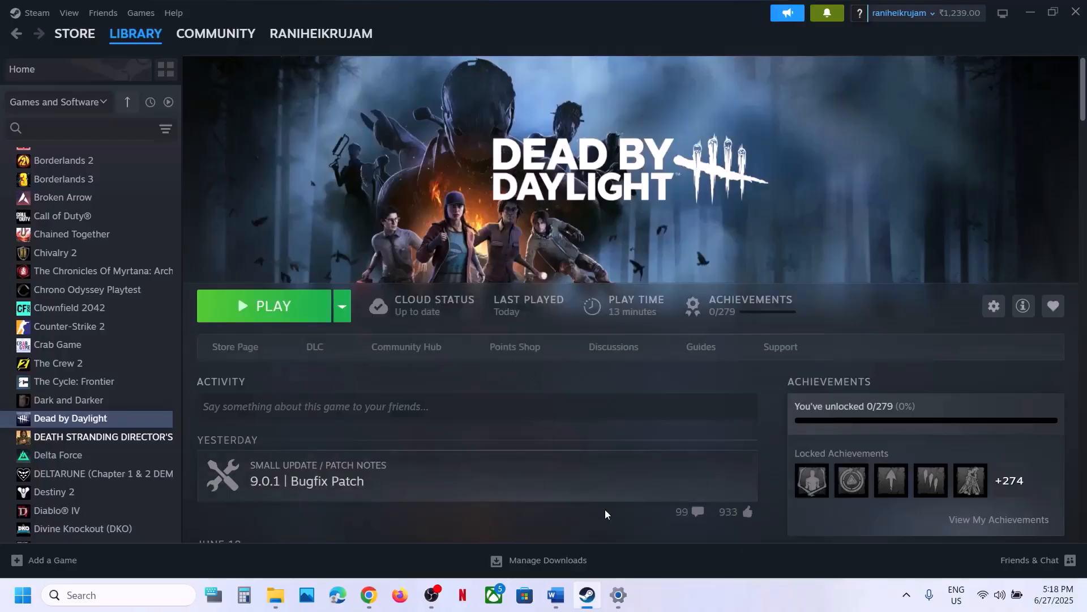
Read the overlay apps listed in Step 14 of the Word guide and check the NVIDIA overlay setting in the NVIDIA App.
left_click(556, 596)
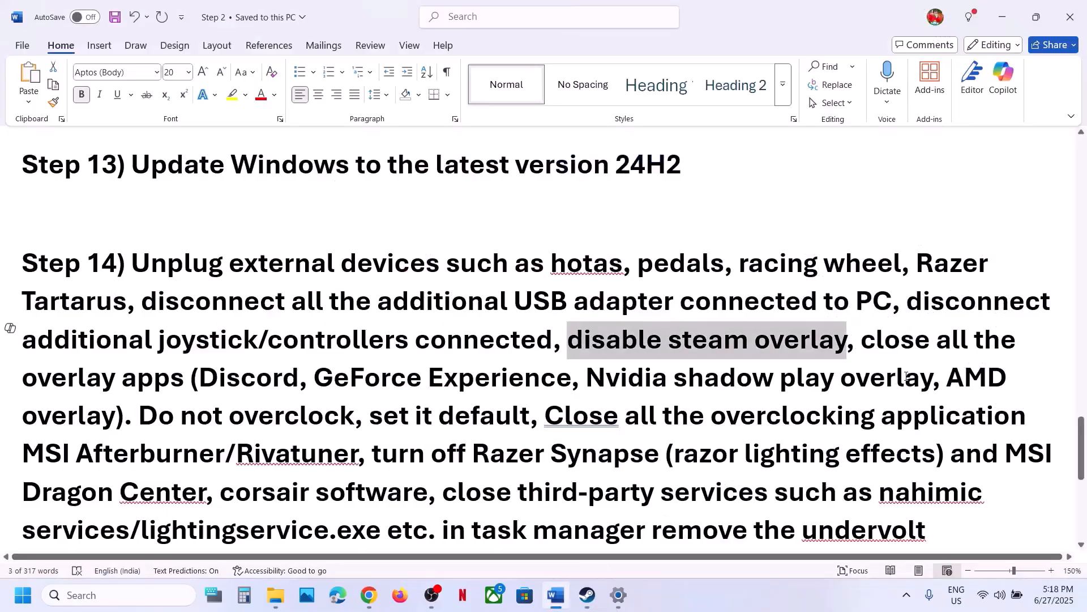
left_click_drag(210, 374, 268, 381)
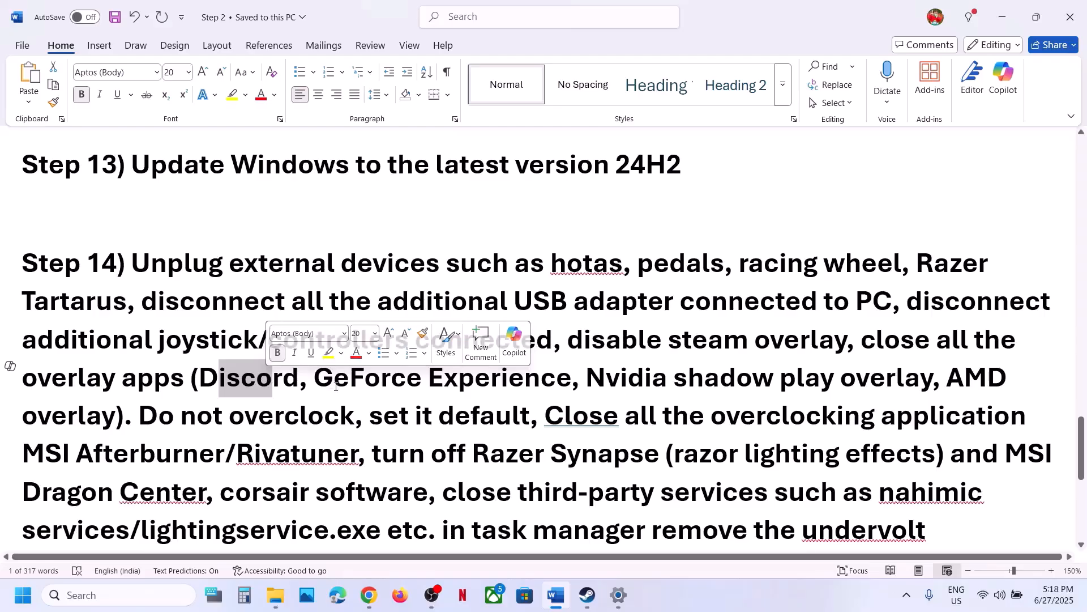
left_click(120, 595)
type("nvi")
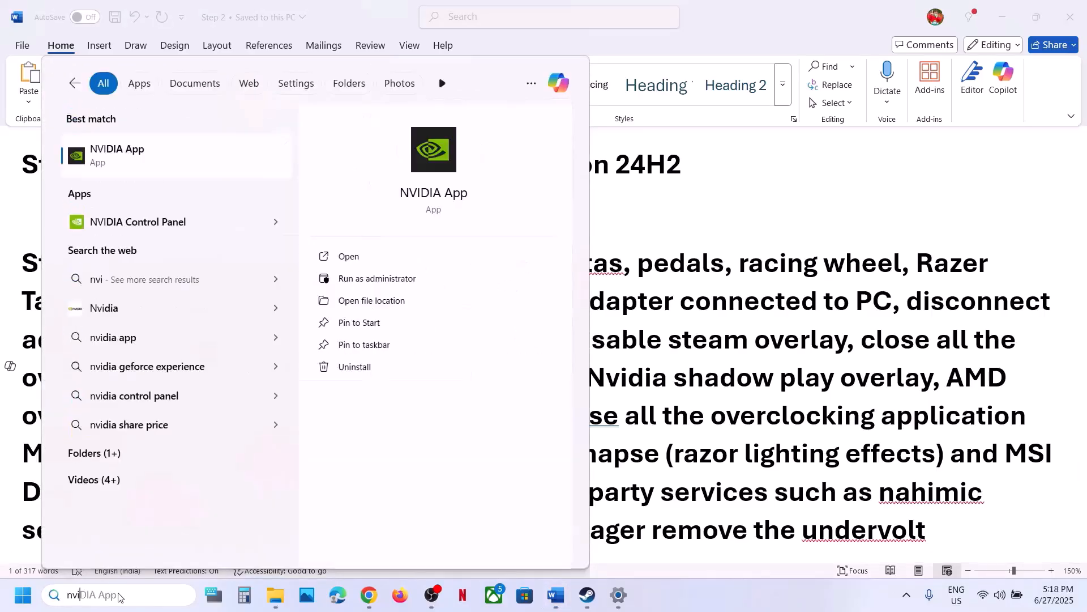
key("Return")
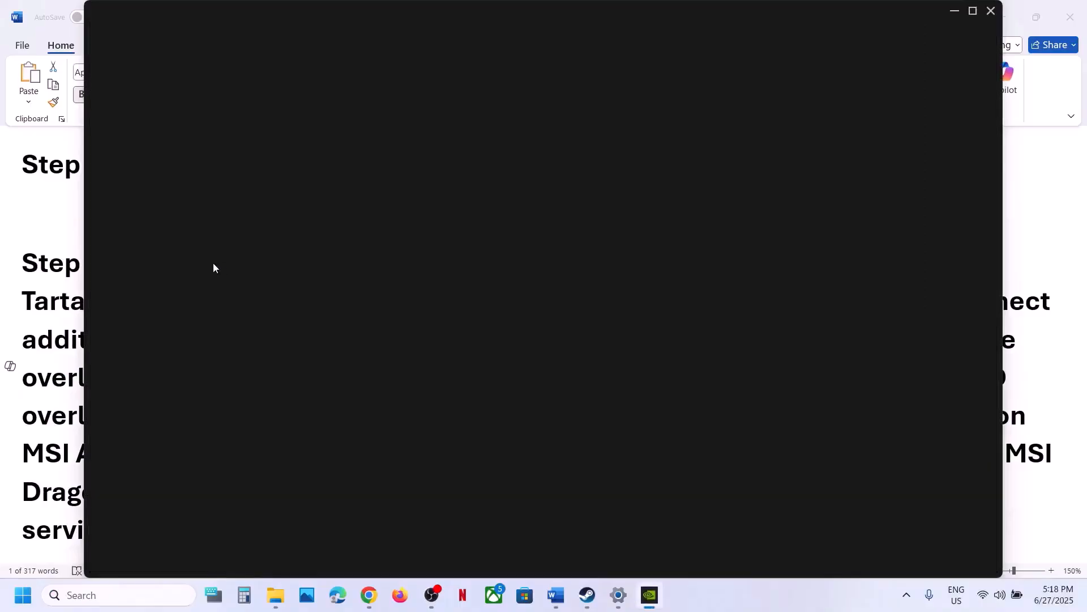
left_click(119, 278)
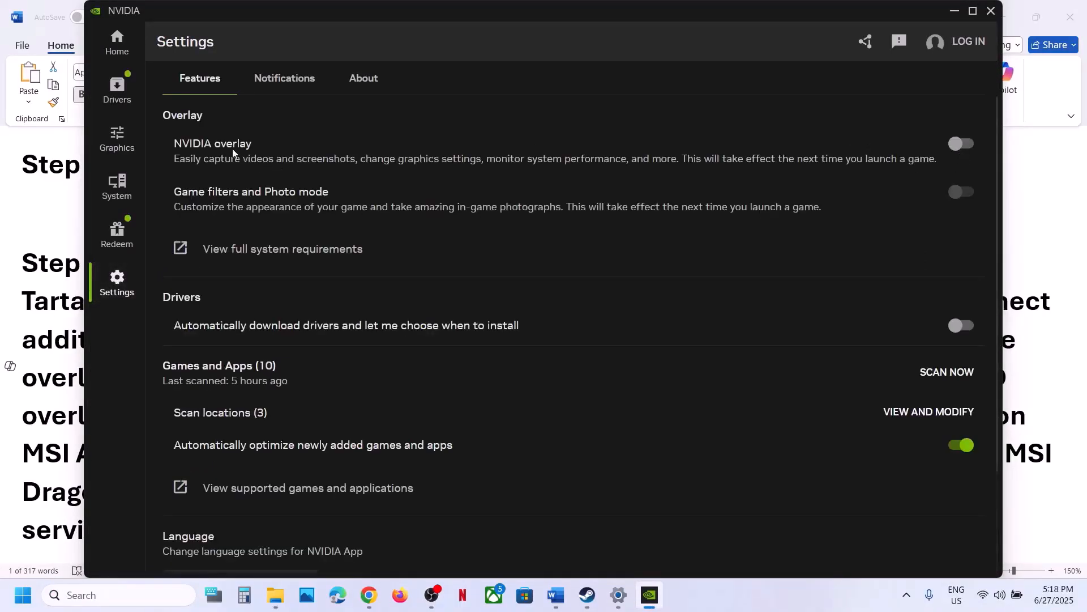
left_click(1050, 244)
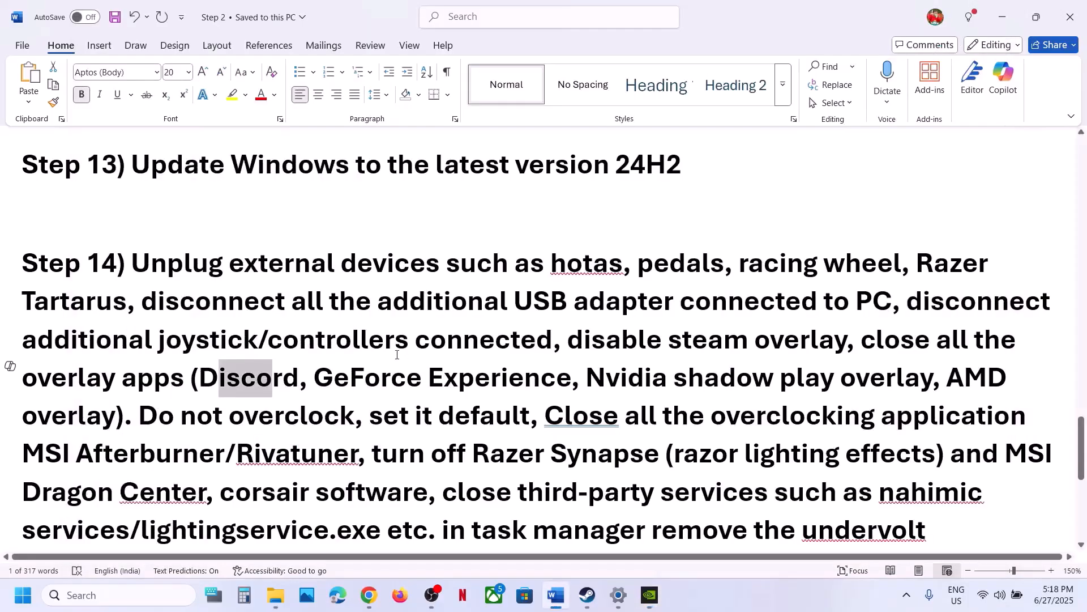
Read the Step 14 advice on closing all overlay apps, including GeForce Experience.
left_click_drag(579, 342, 184, 381)
left_click(861, 359)
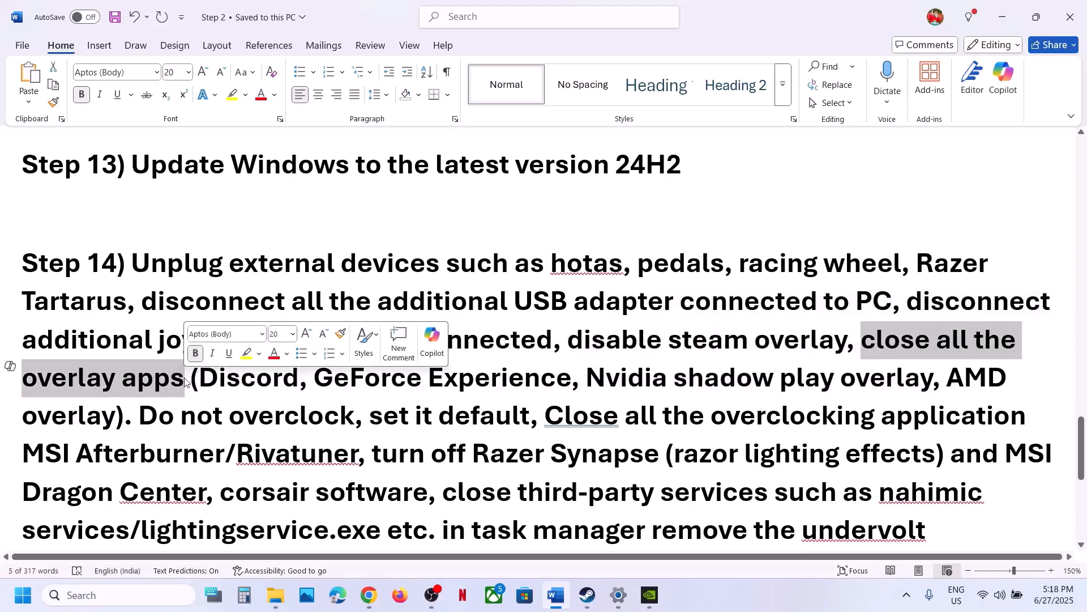
double_click(368, 378)
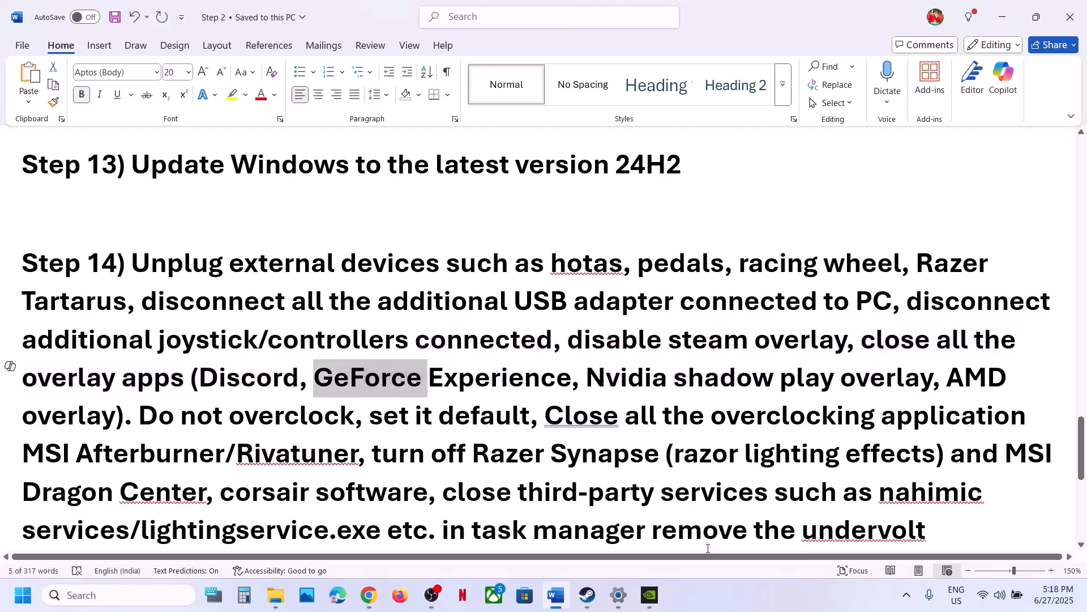
Review Dead by Daylight's graphics settings from the NVIDIA App library and minimize the app.
left_click(662, 602)
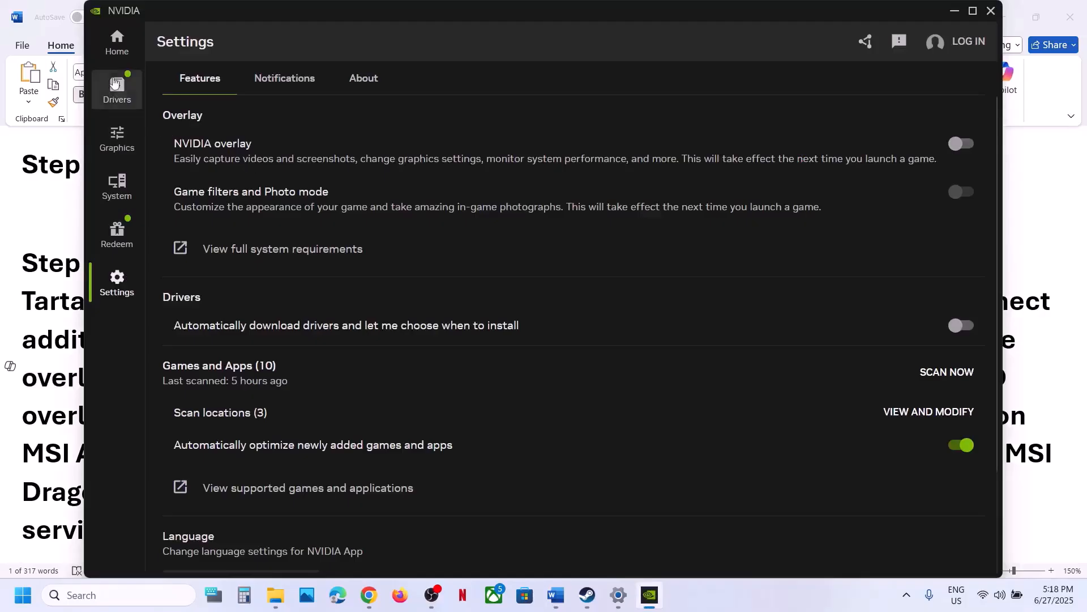
left_click(112, 39)
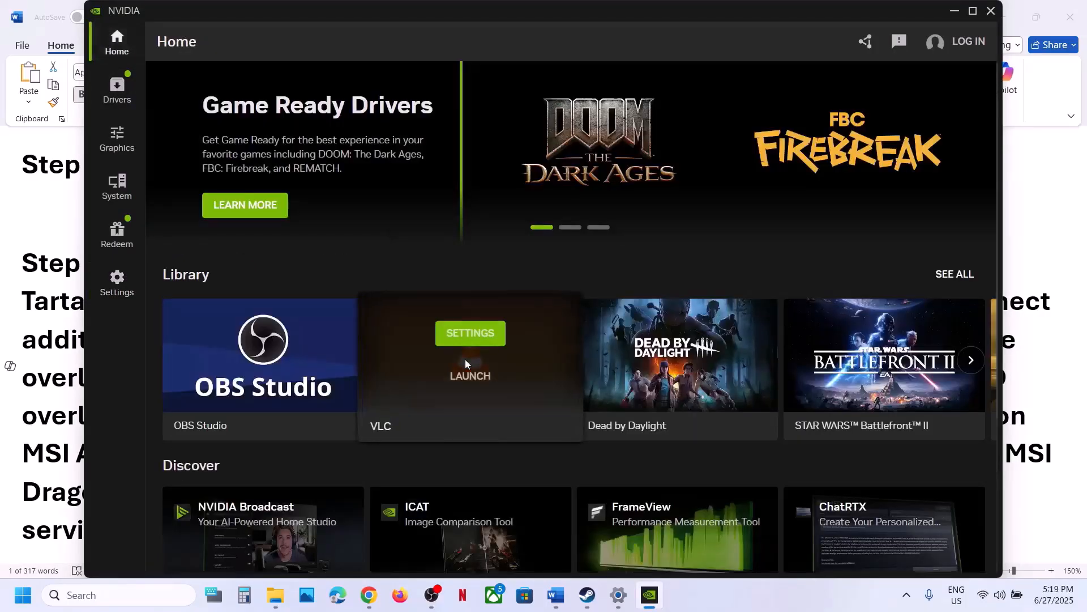
scroll(465, 359, "down", 2)
mouse_move(683, 291)
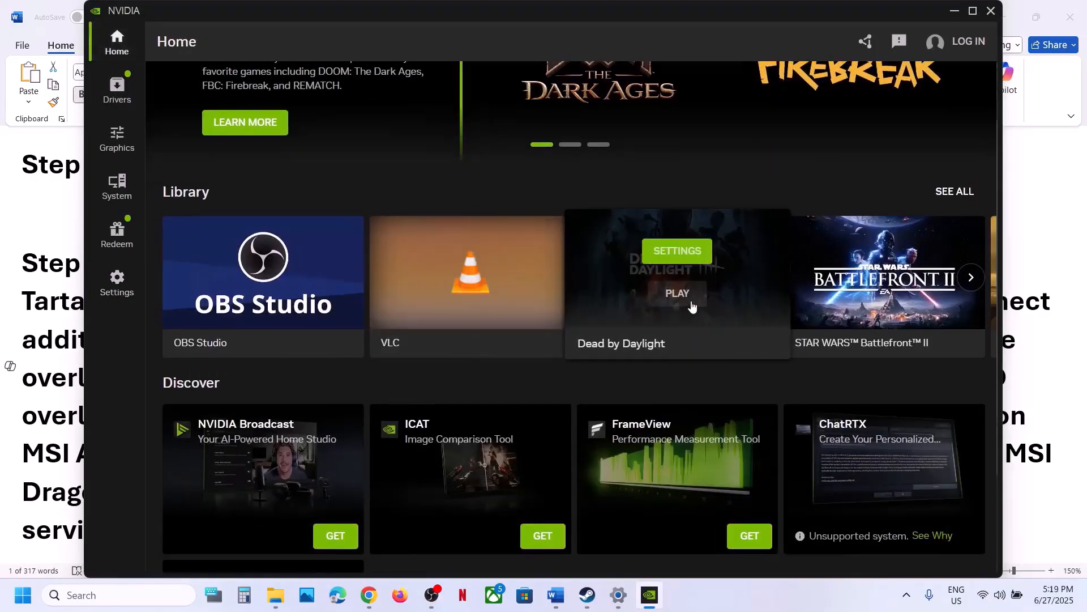
left_click(686, 256)
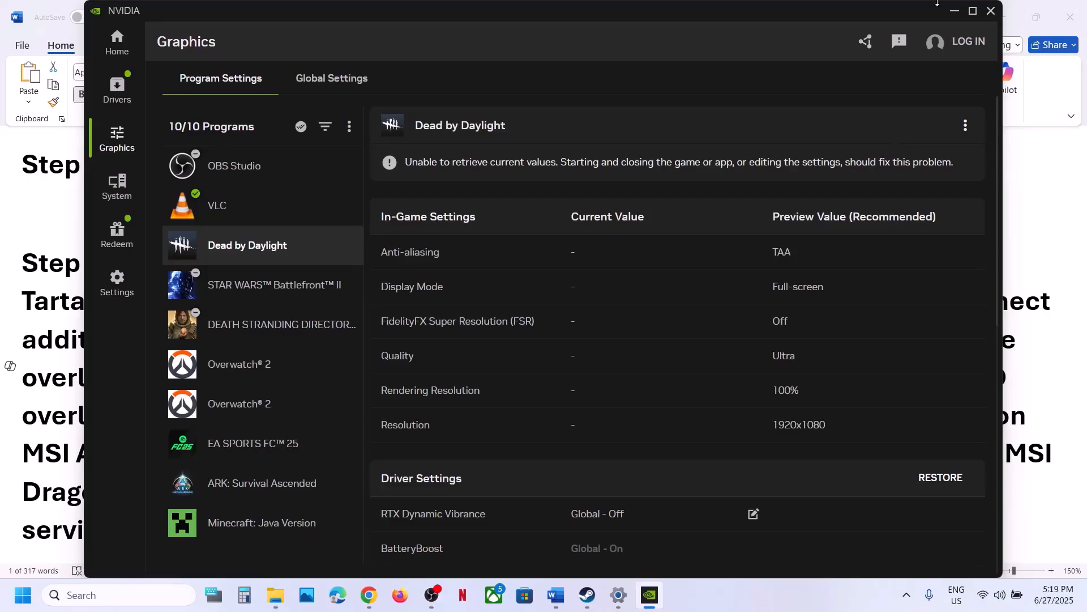
left_click(952, 15)
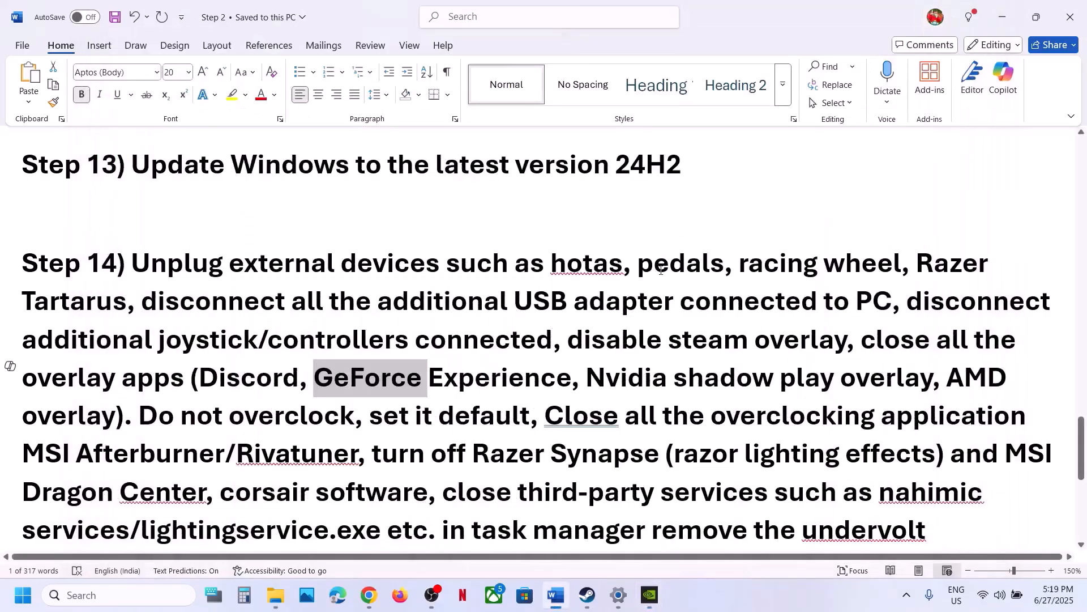
Exit the NVIDIA app running in the background from its system tray entry.
left_click(906, 595)
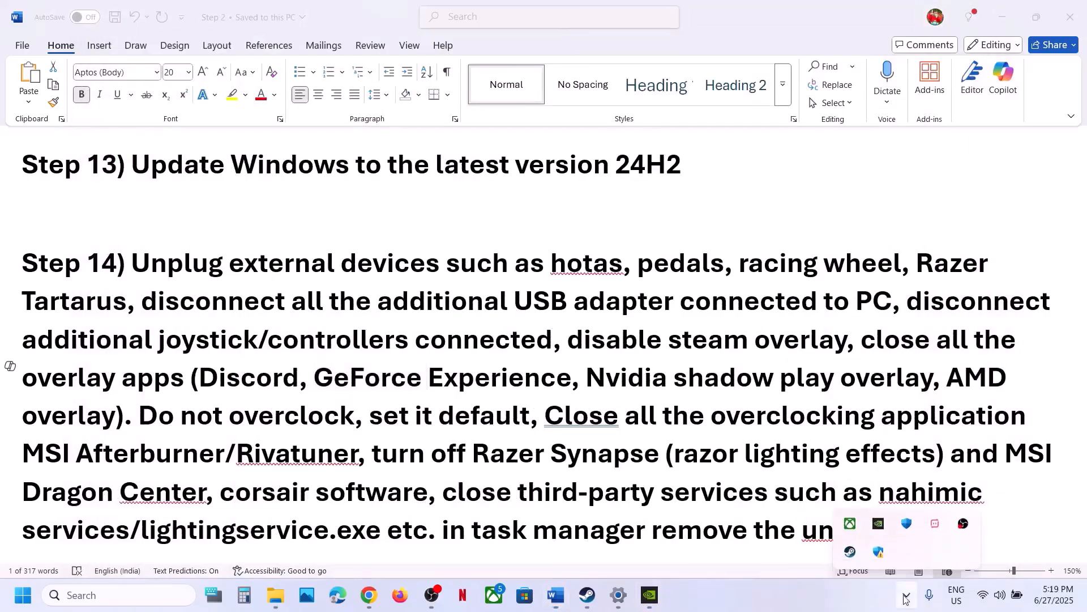
right_click(878, 524)
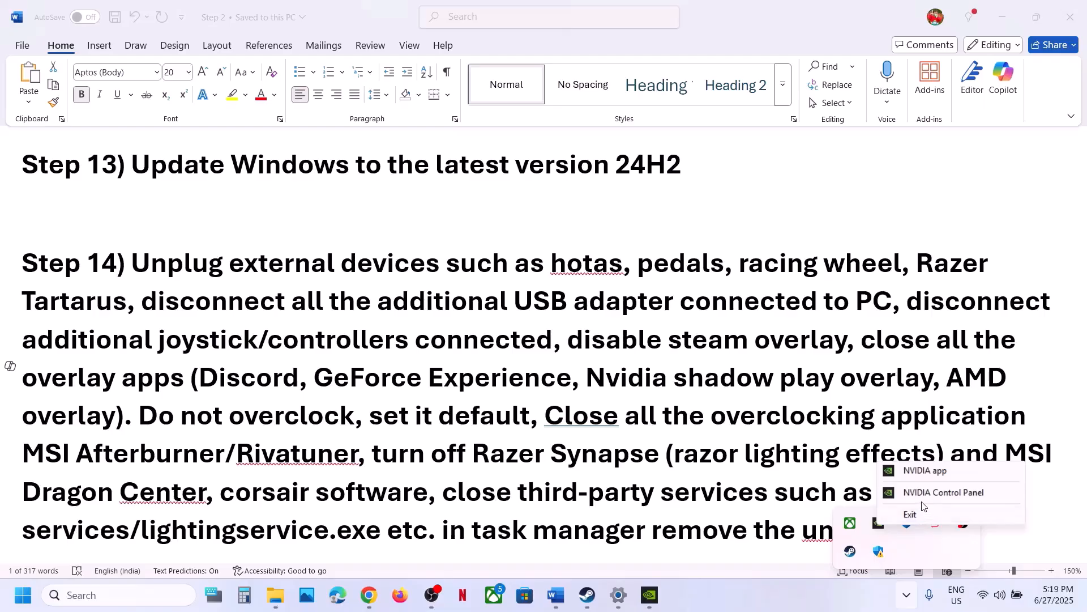
left_click(919, 513)
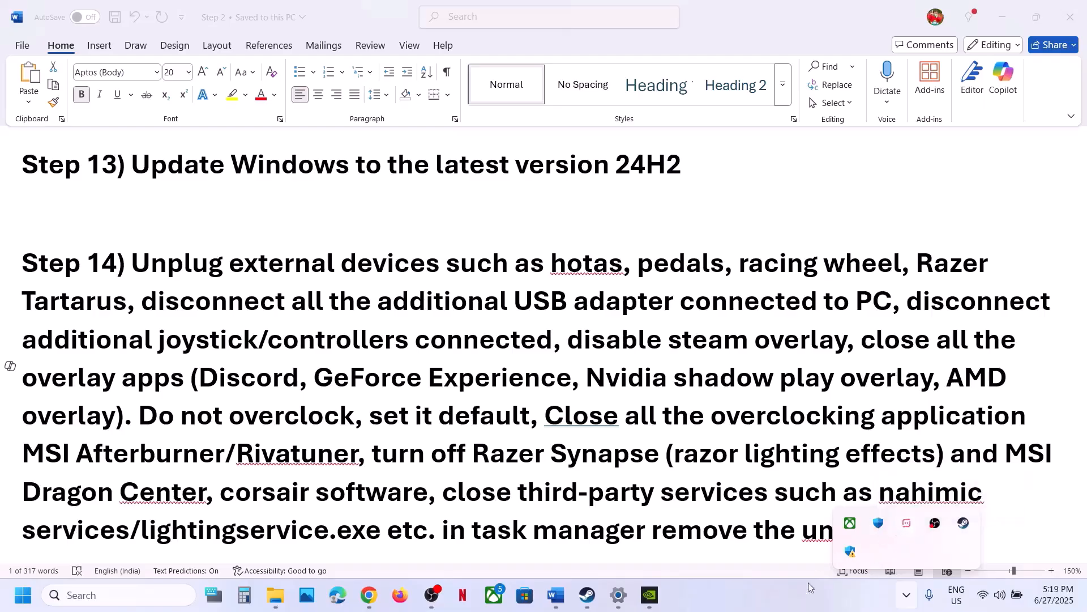
left_click(793, 596)
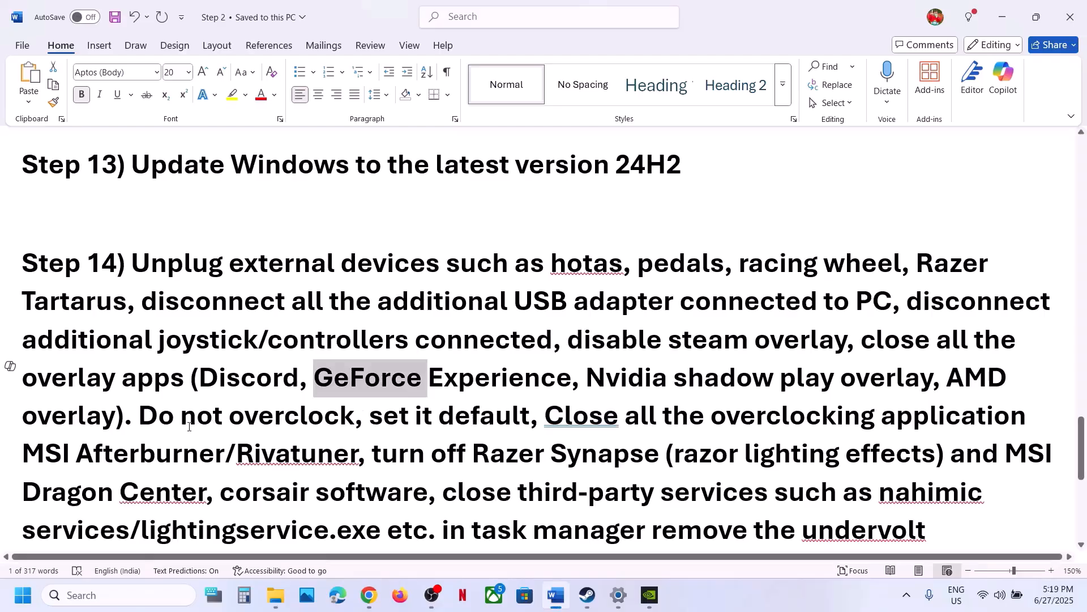
Read the rest of Step 14 on overclocking tools, third-party services and undervolting, plus the Step 15 heading on increasing virtual memory.
left_click_drag(149, 418, 252, 427)
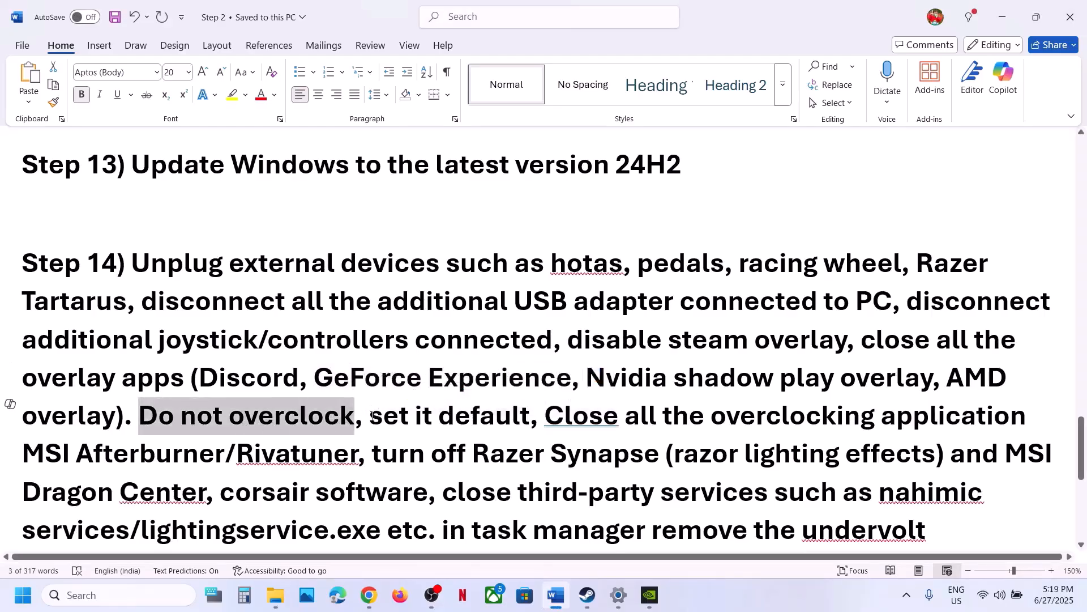
left_click_drag(369, 417, 356, 462)
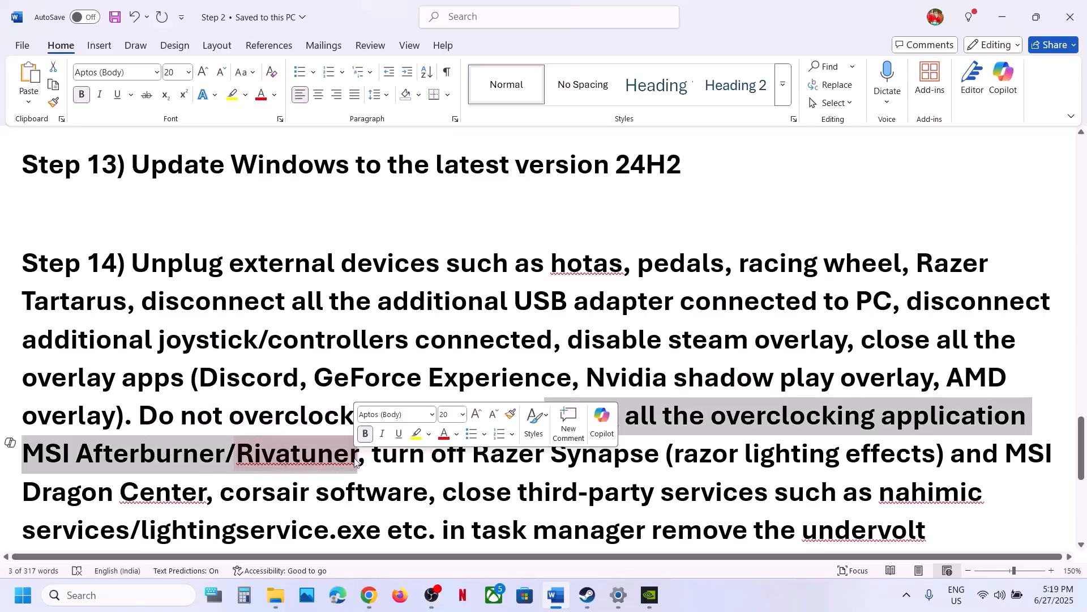
scroll(660, 312, "down", 2)
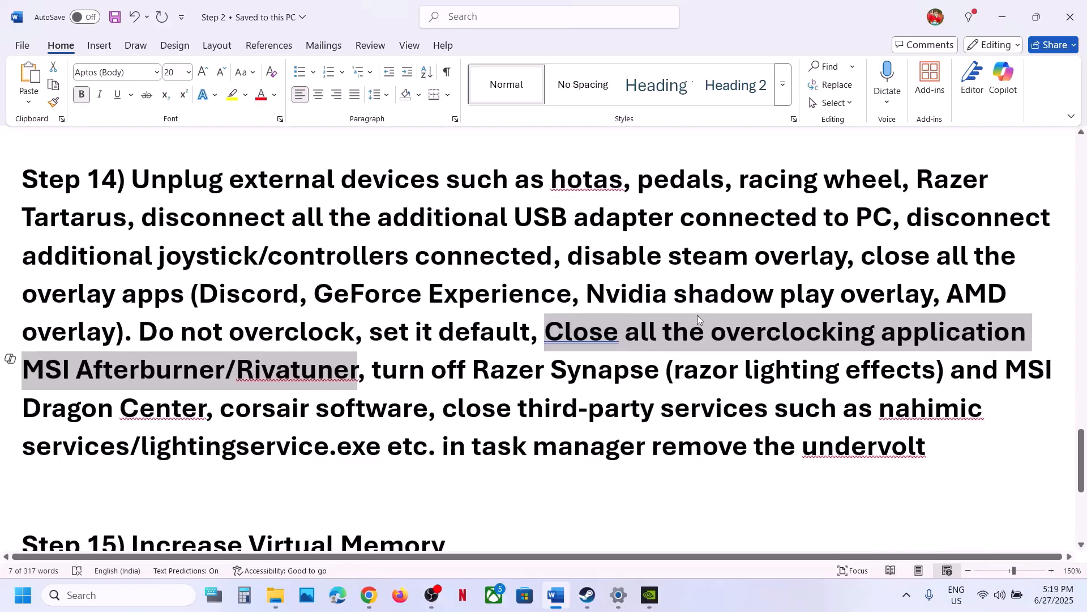
left_click(492, 395)
left_click_drag(375, 371, 909, 451)
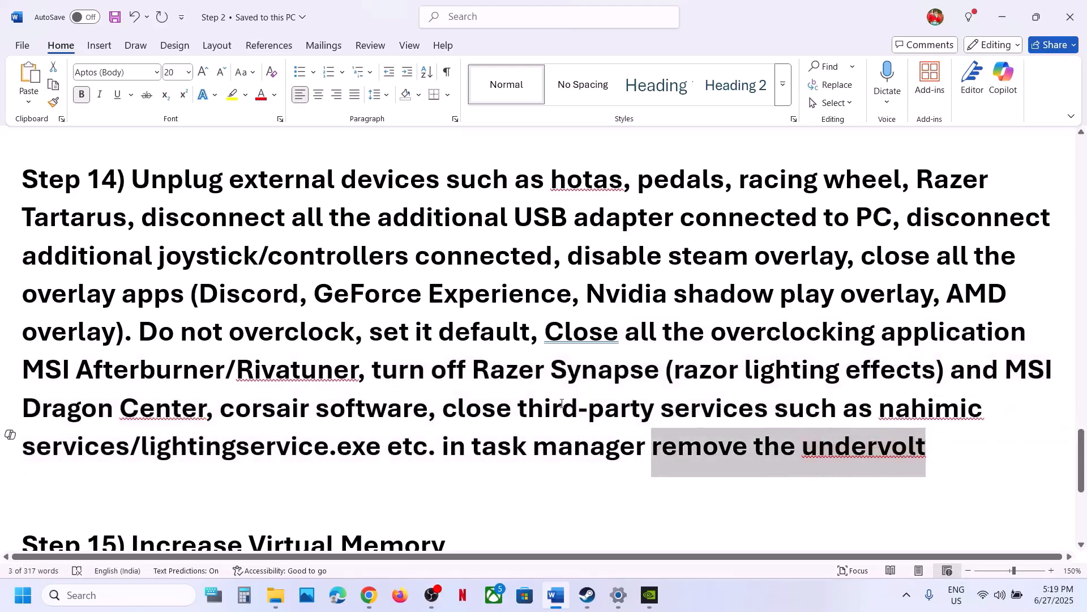
left_click(466, 395)
scroll(466, 396, "down", 2)
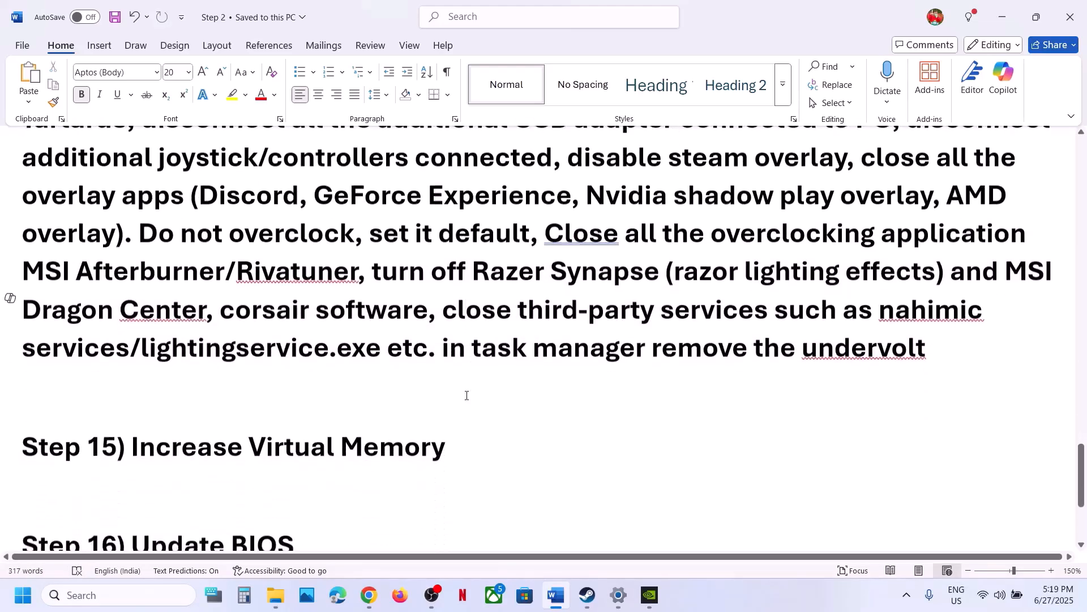
left_click(182, 445)
left_click_drag(132, 444, 445, 448)
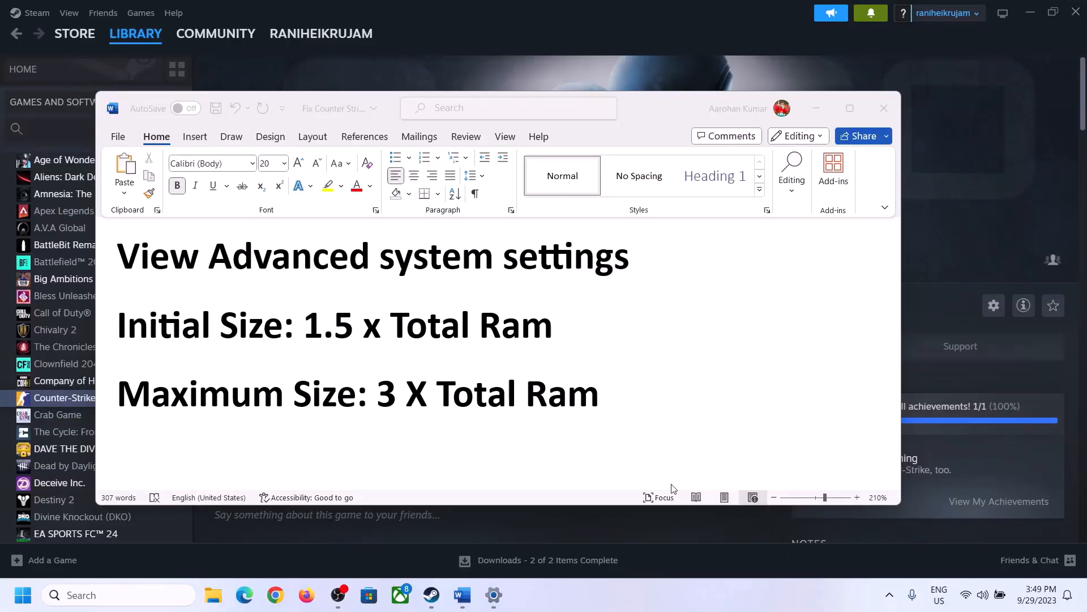
Copy "View Advanced system settings" from the Word notes, search Windows for it and open the matching Control Panel result.
left_click(132, 261)
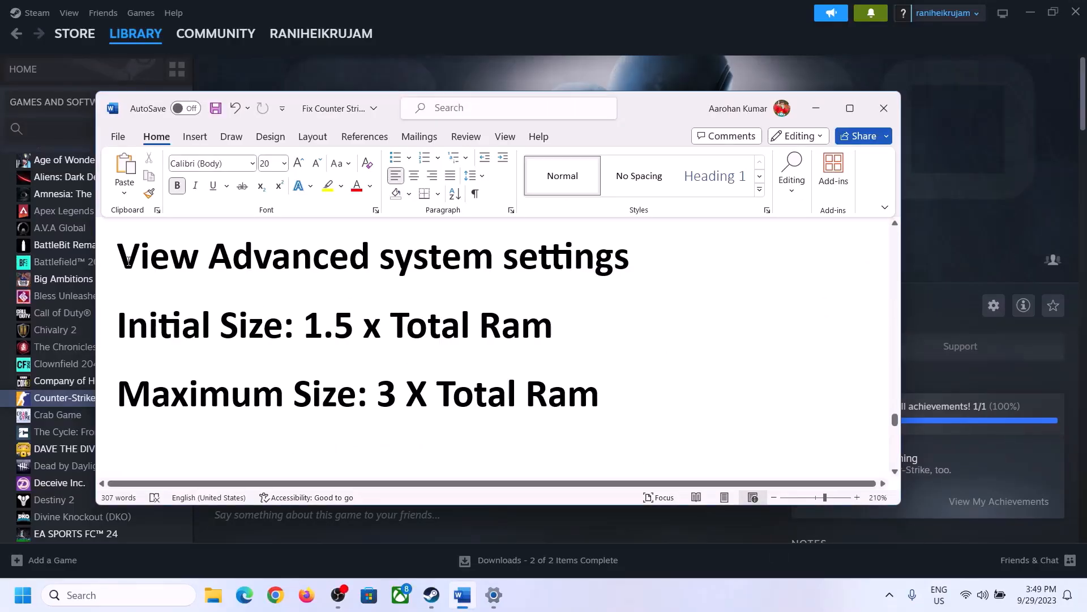
left_click_drag(129, 261, 605, 268)
key("ctrl+c")
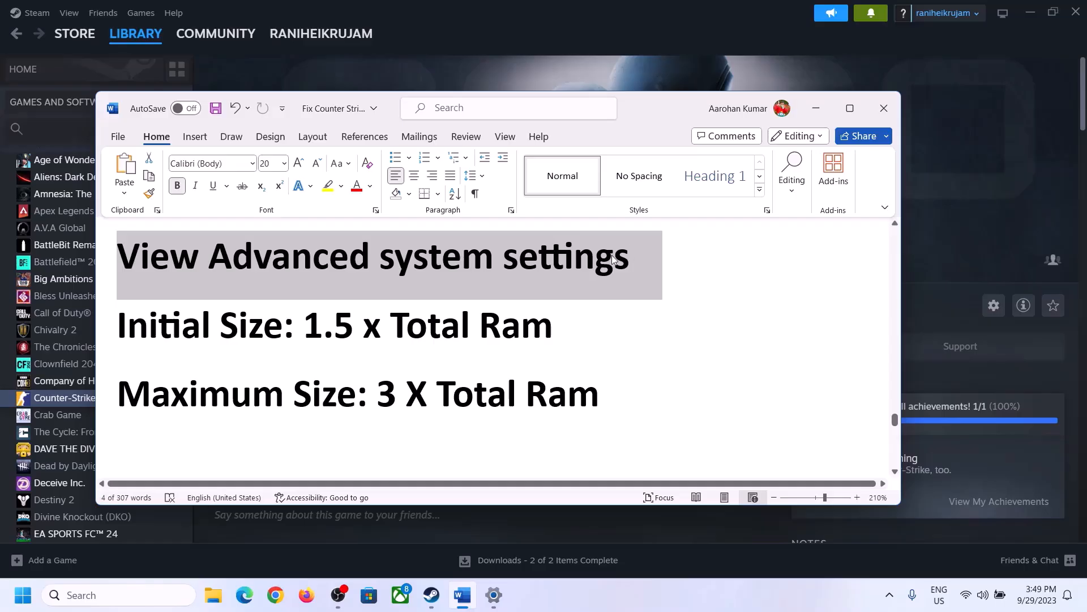
left_click(130, 595)
key("ctrl+v")
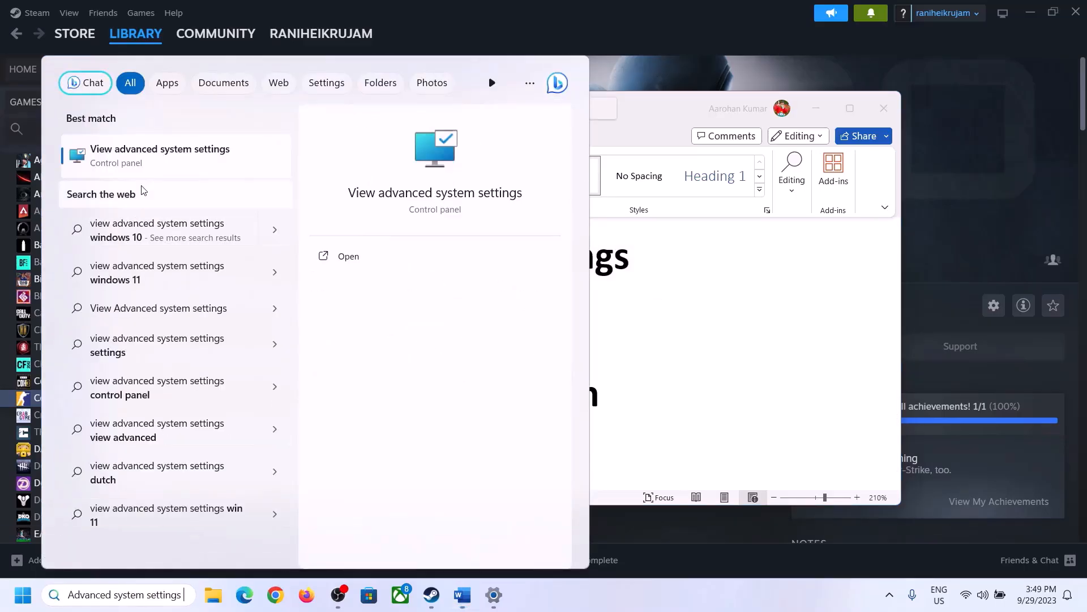
left_click(151, 165)
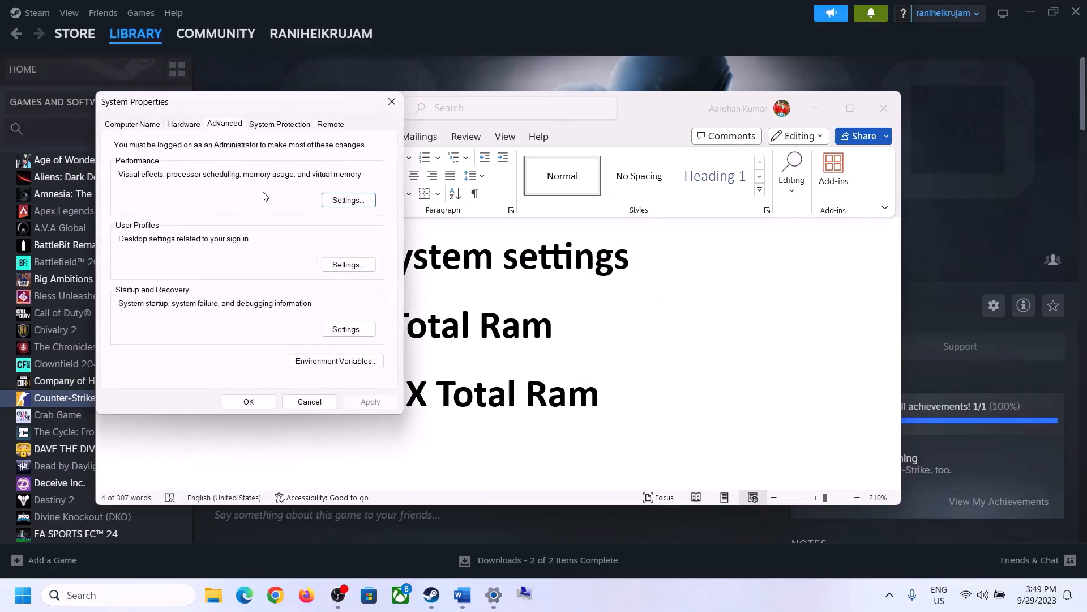
Move the System Properties window aside and open the Virtual Memory settings from the advanced performance options.
left_click_drag(226, 111, 479, 186)
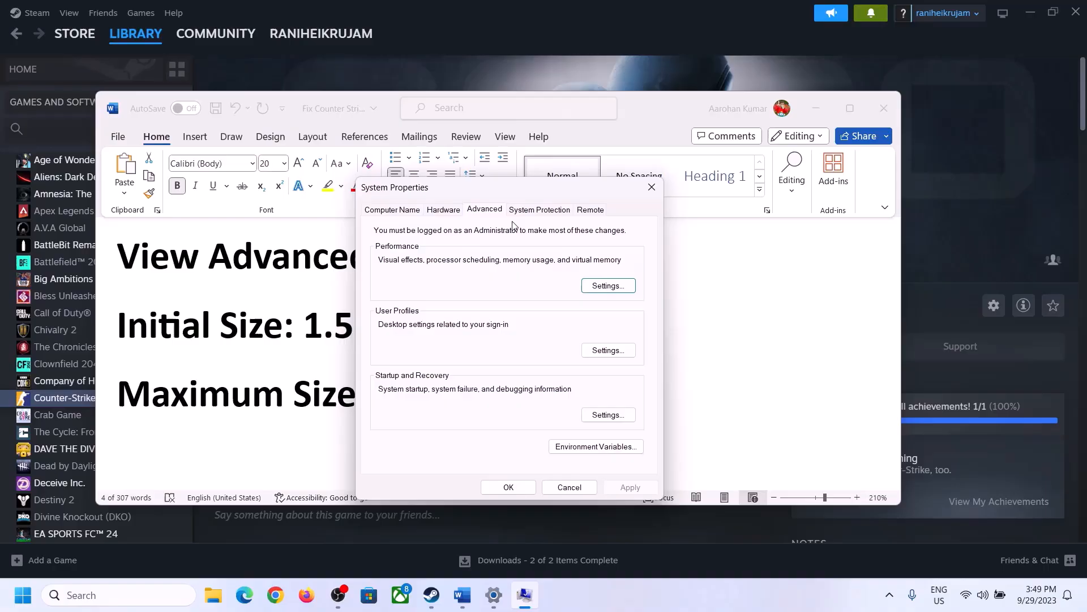
left_click(608, 286)
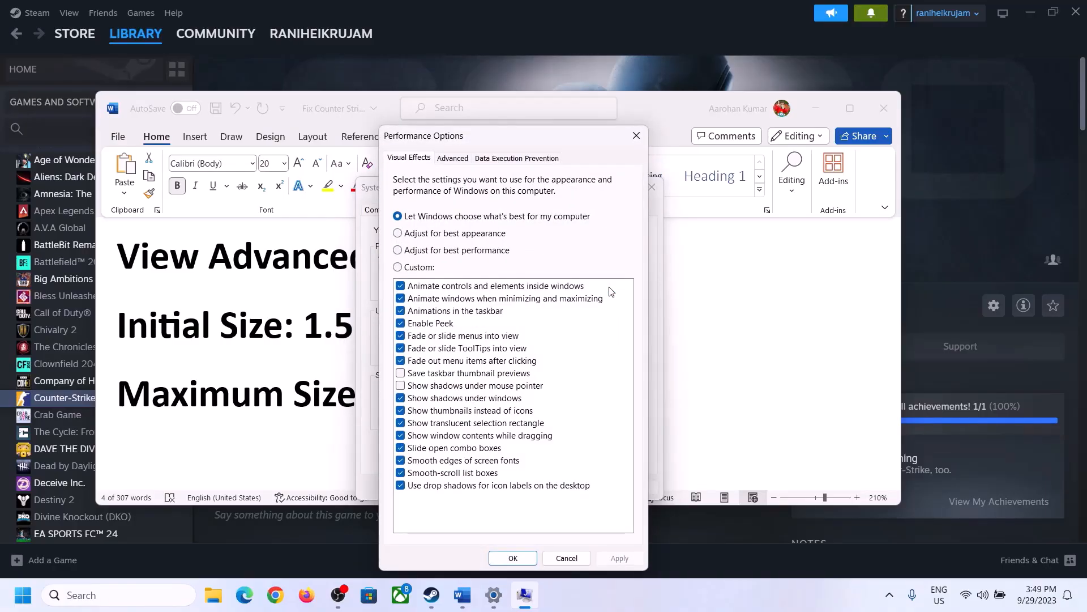
left_click(453, 159)
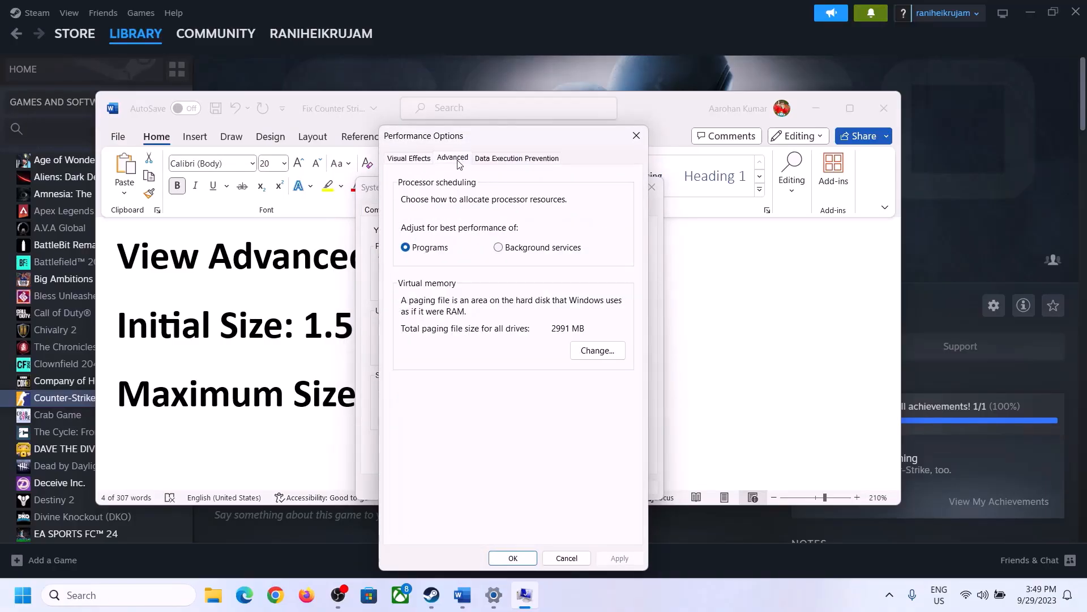
left_click(601, 349)
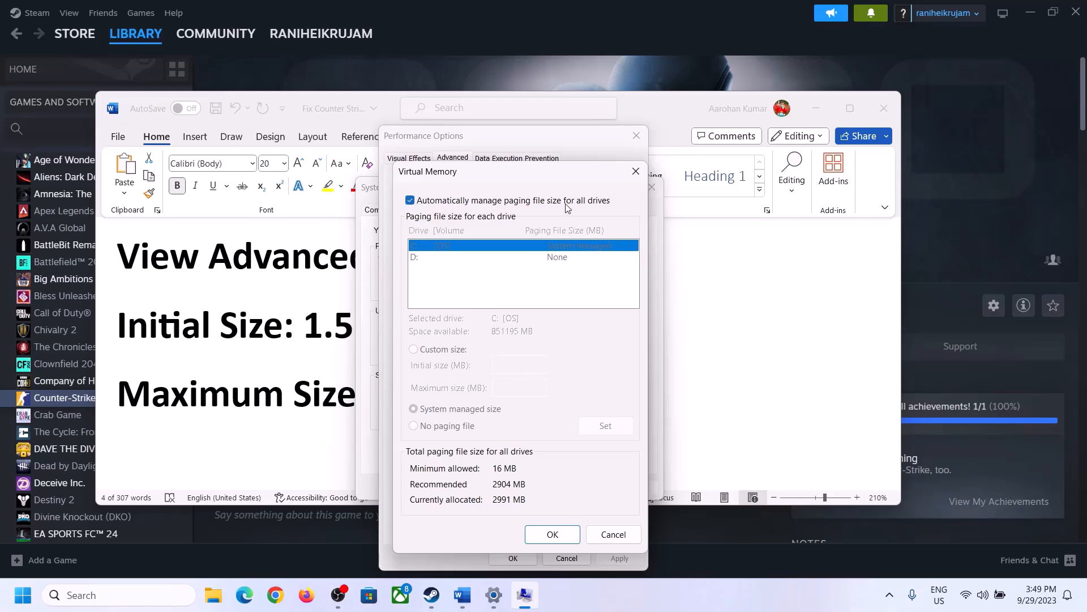
Disable automatic paging file management for all drives and choose a custom size for drive C.
left_click(410, 201)
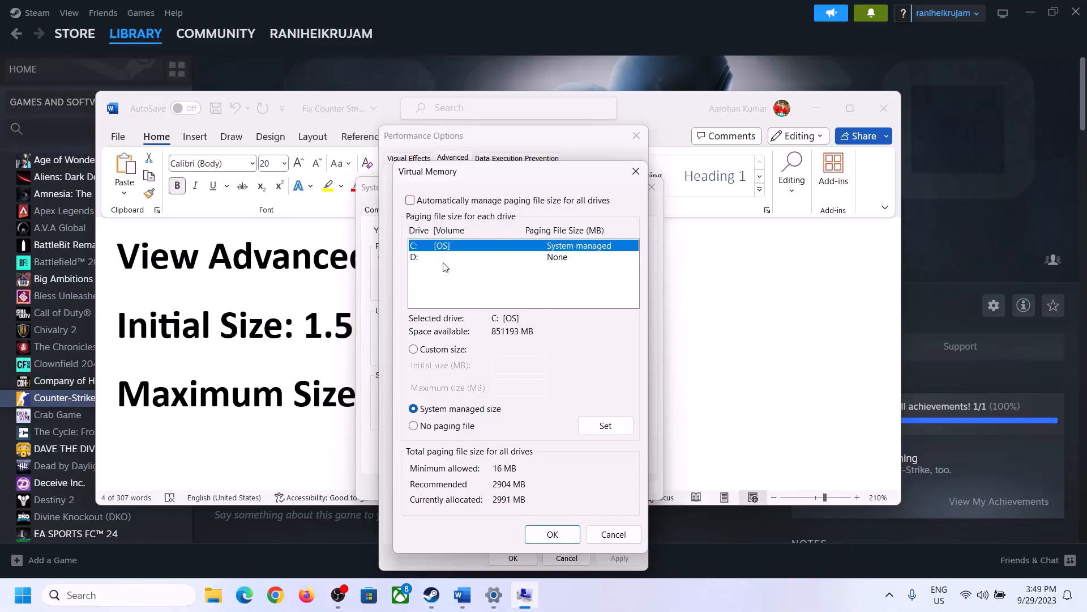
left_click(414, 350)
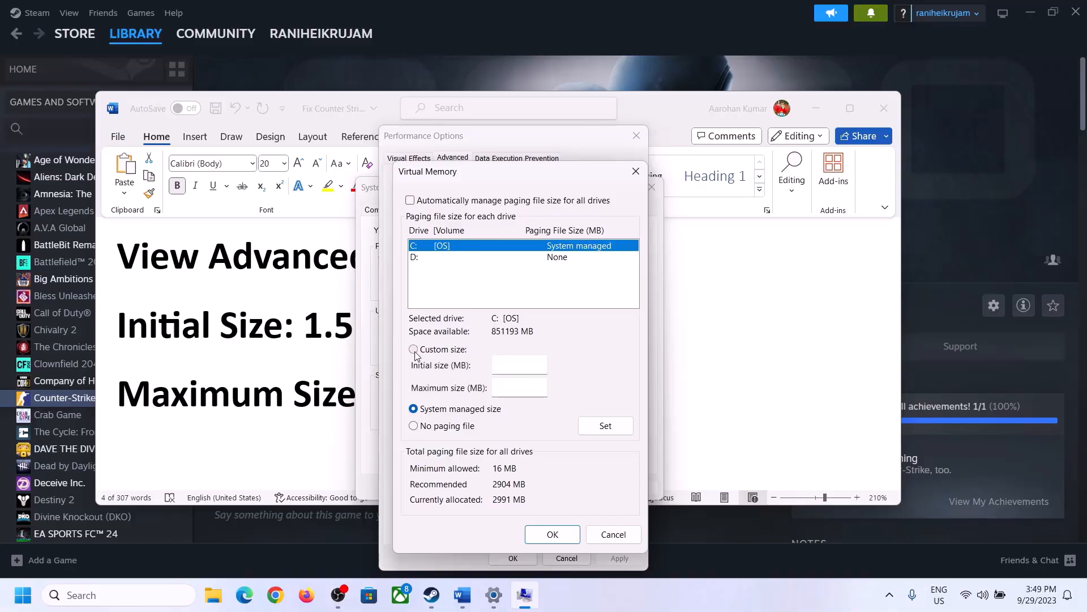
left_click(522, 364)
Check the initial size formula in the Word notes and the installed RAM on the Settings System About page.
left_click(307, 342)
left_click_drag(314, 329, 505, 339)
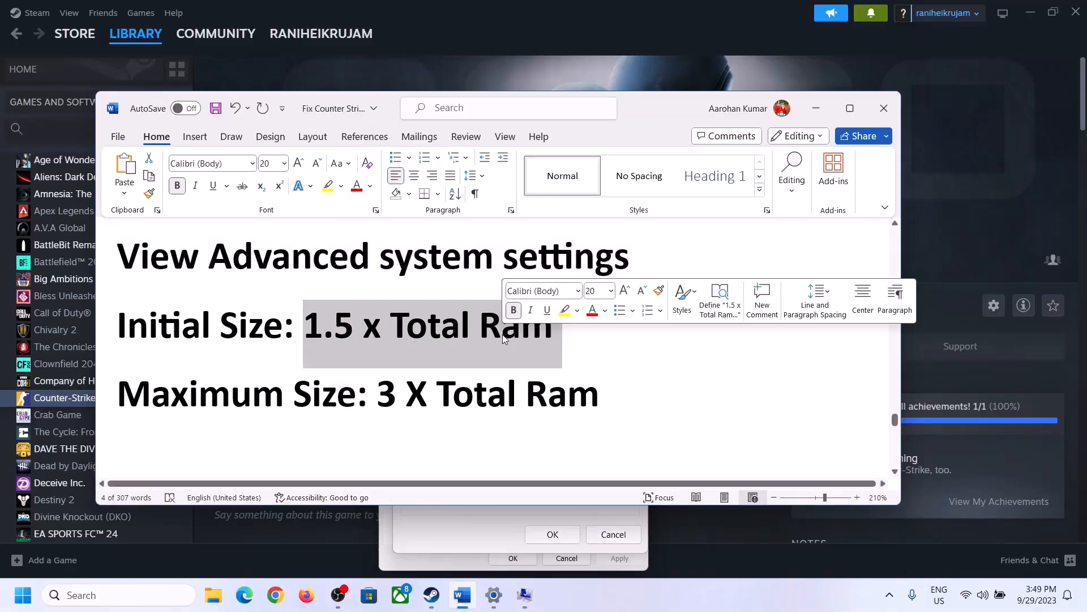
left_click(494, 598)
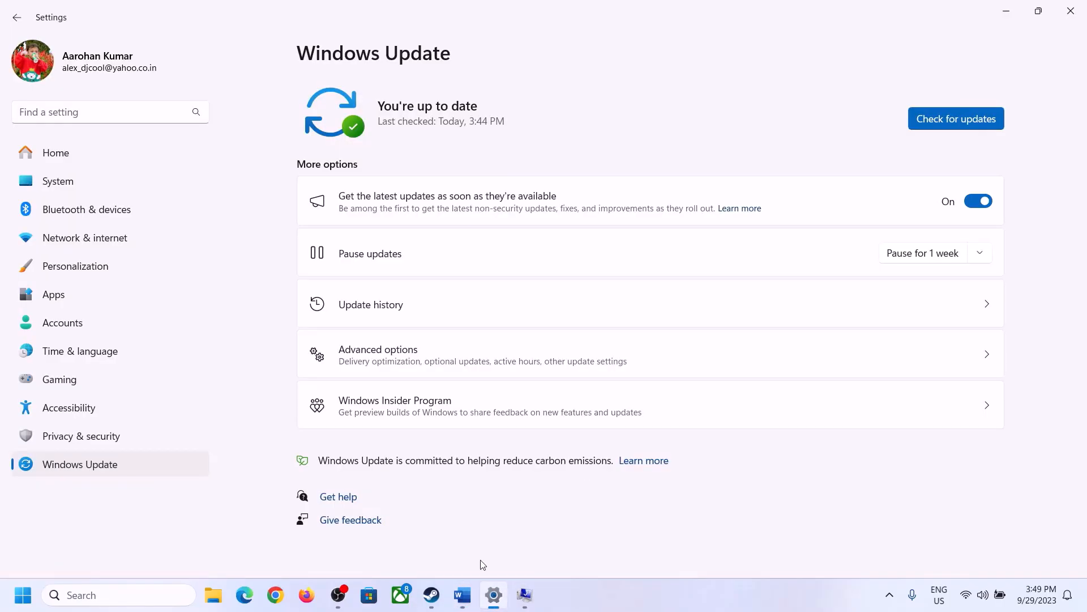
scroll(400, 405, "down", 8)
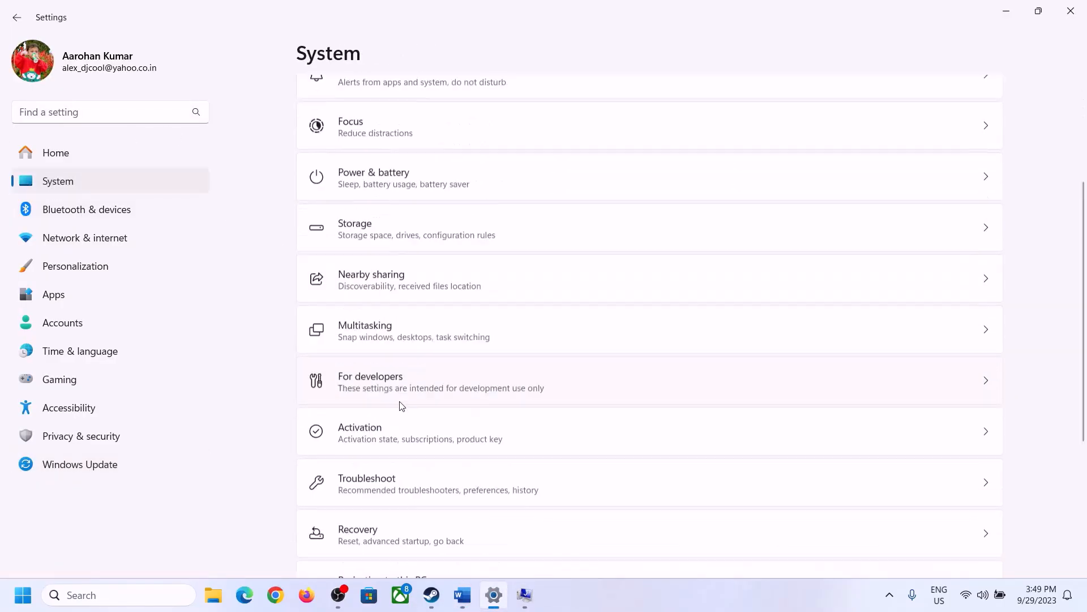
left_click(357, 538)
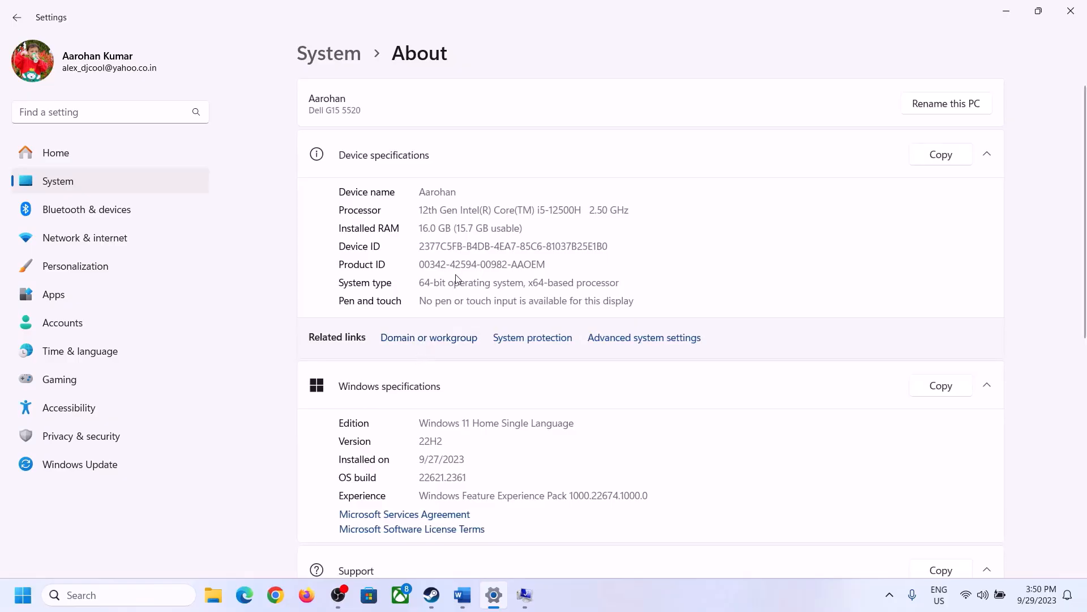
left_click_drag(431, 226, 419, 227)
left_click(428, 227)
left_click_drag(430, 222, 417, 227)
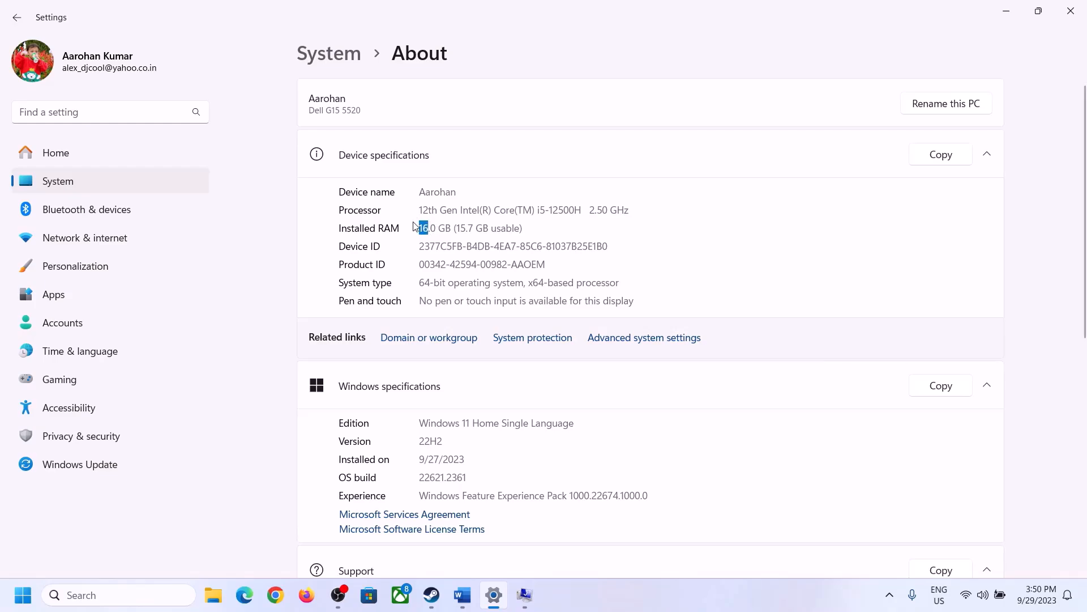
Return to the Virtual Memory dialog, launch Calculator with the calc command and place it beside the sizing formulas in the Word notes.
left_click(524, 595)
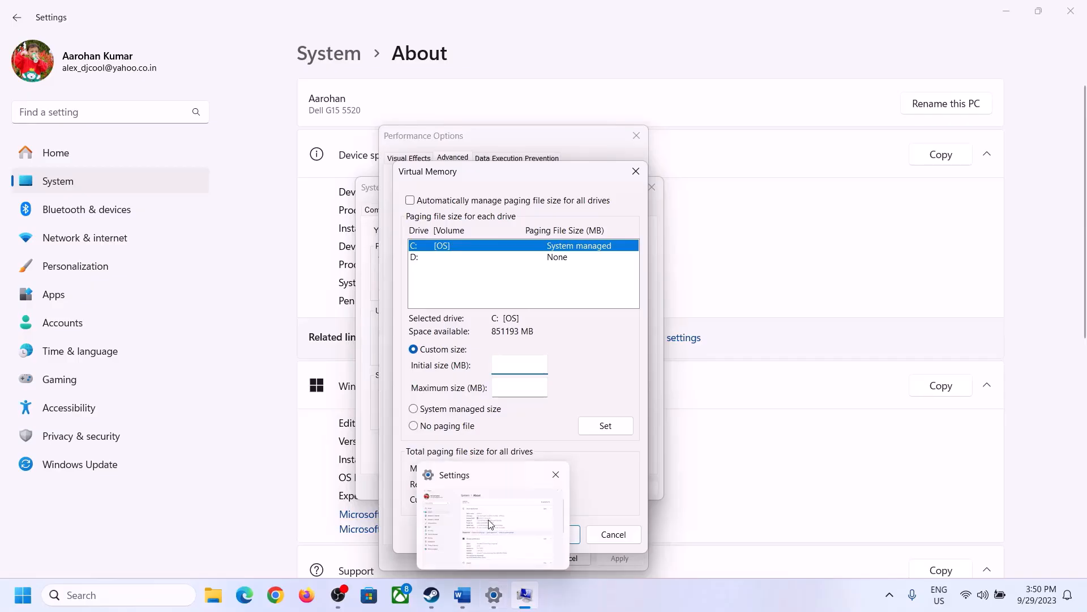
key("super+r")
left_click(101, 497)
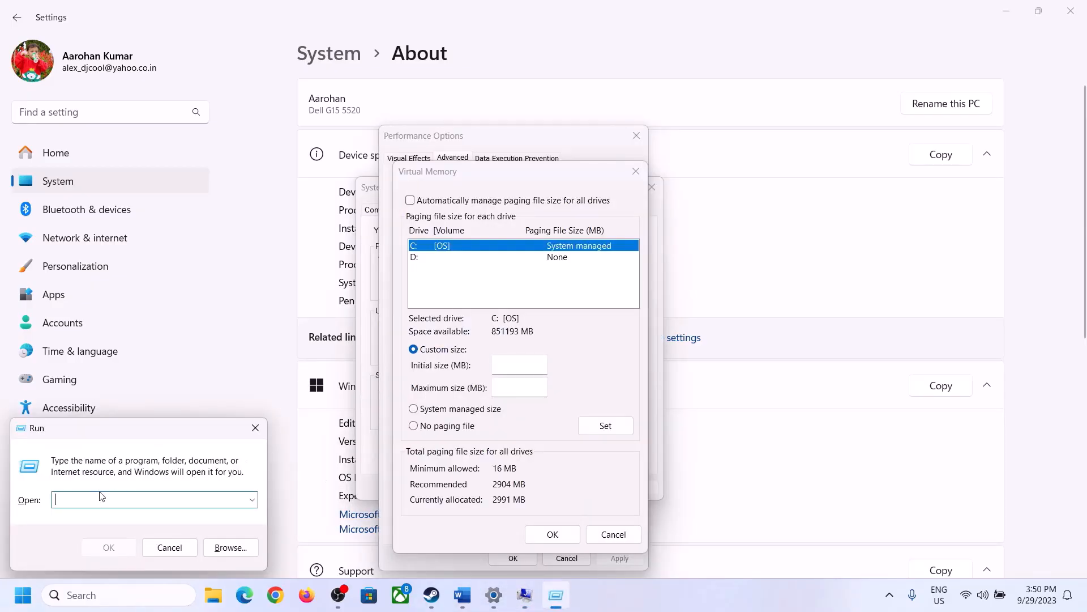
type("cal")
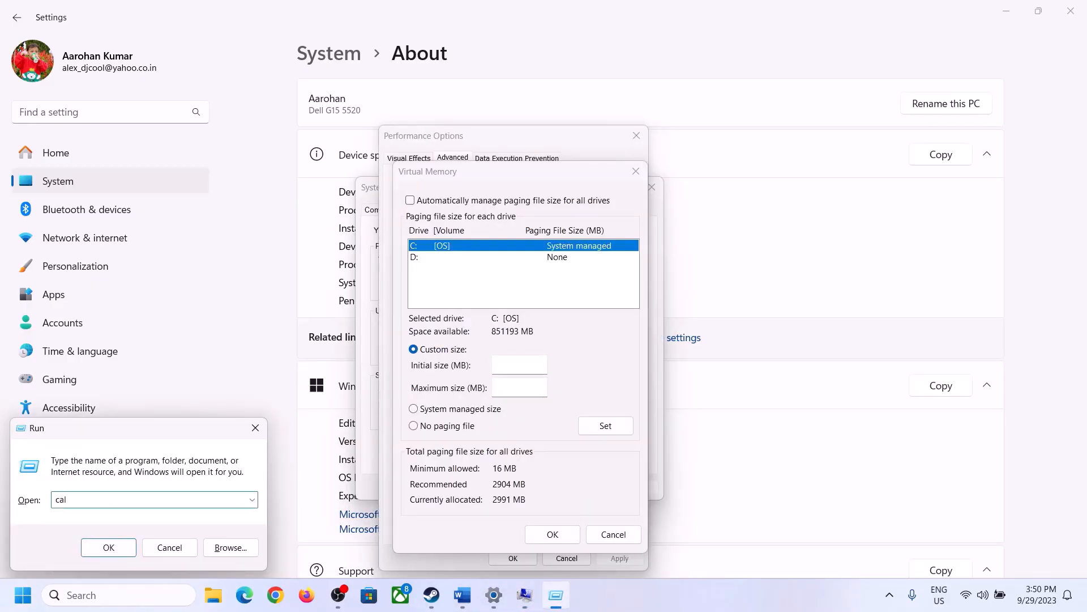
type("c")
left_click(108, 547)
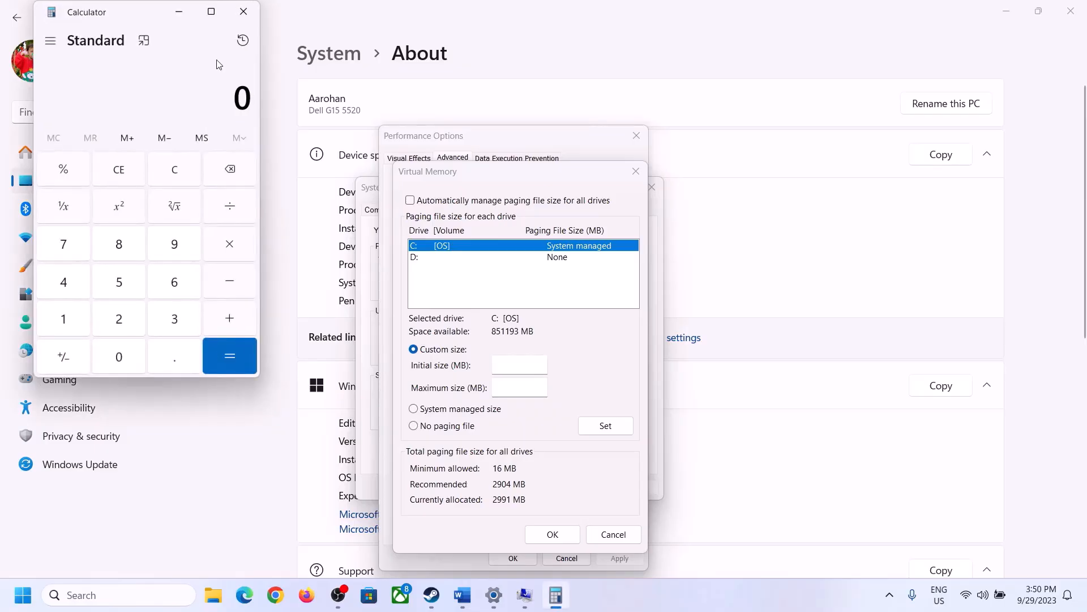
left_click_drag(137, 20, 793, 185)
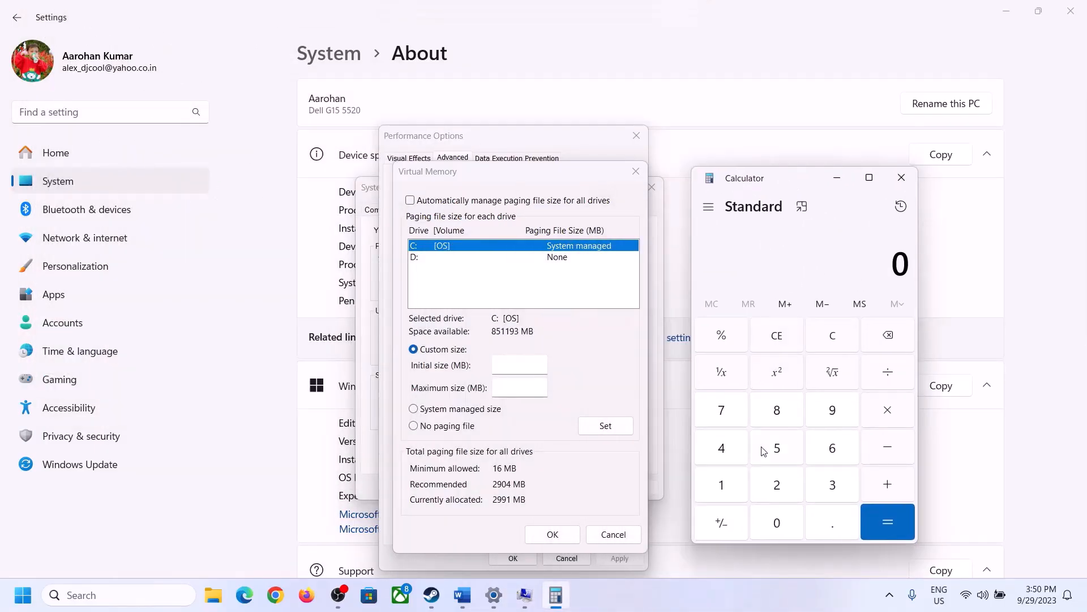
left_click(463, 602)
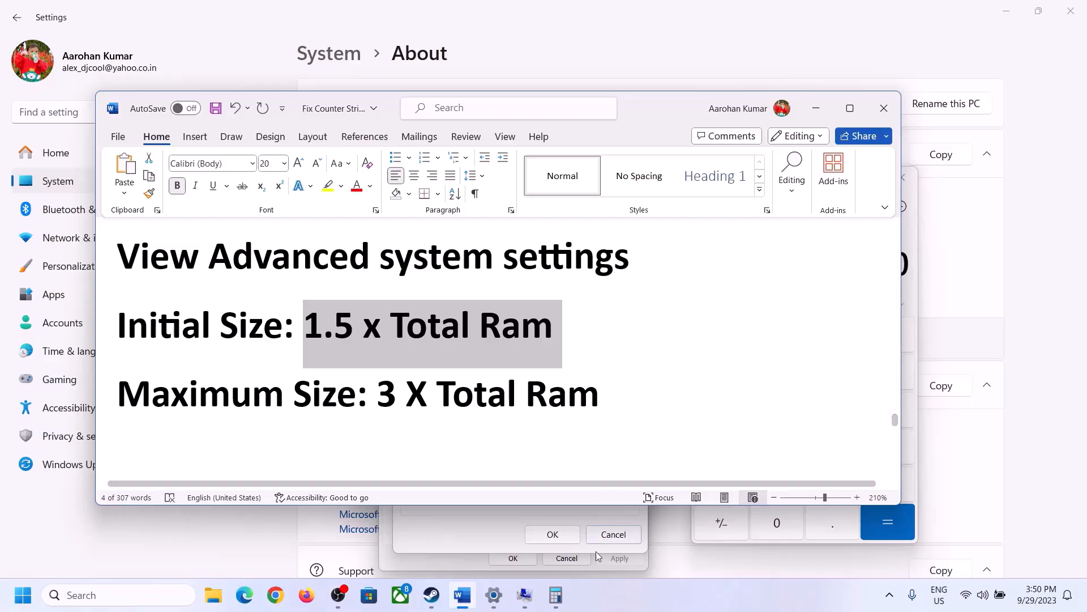
left_click(555, 595)
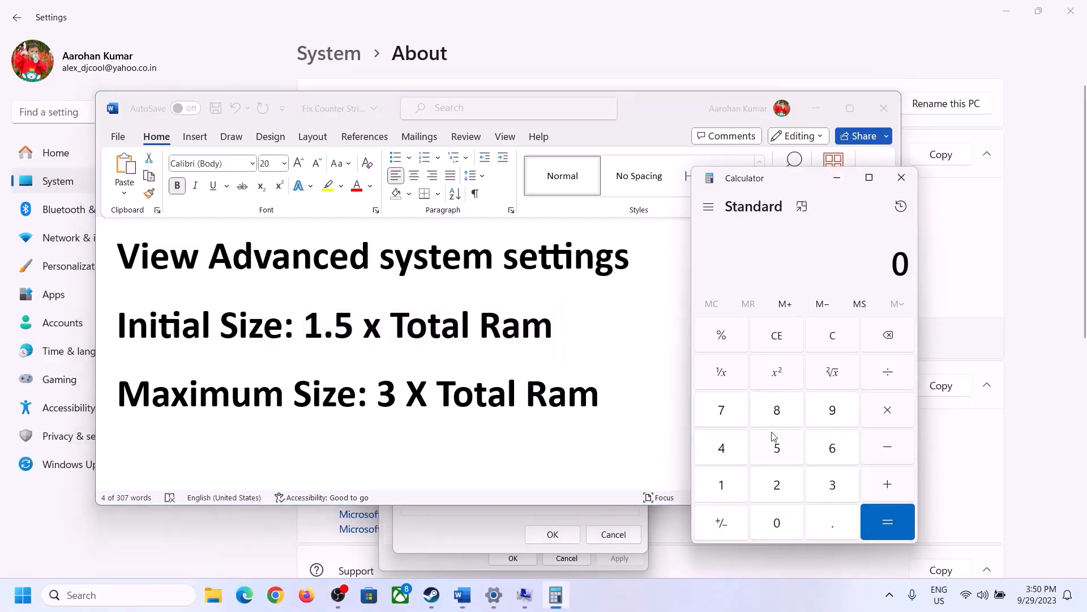
left_click(722, 486)
left_click(827, 457)
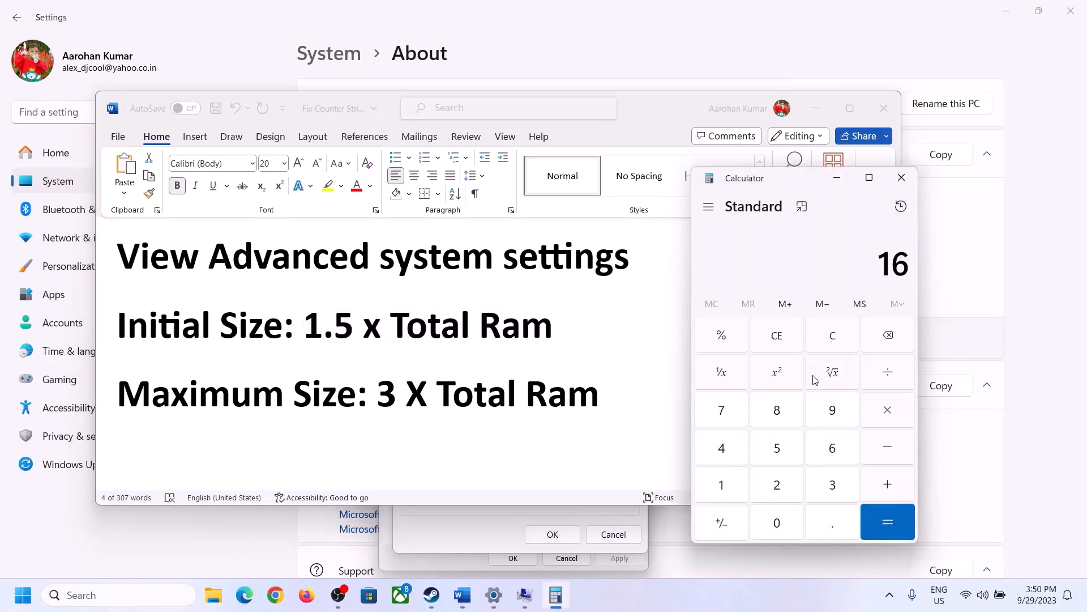
left_click(836, 347)
Convert the installed RAM to megabytes by calculating 16 × 1024 in Calculator.
left_click(722, 486)
left_click(815, 456)
left_click(888, 416)
left_click(721, 487)
left_click(780, 516)
left_click(761, 480)
left_click(727, 453)
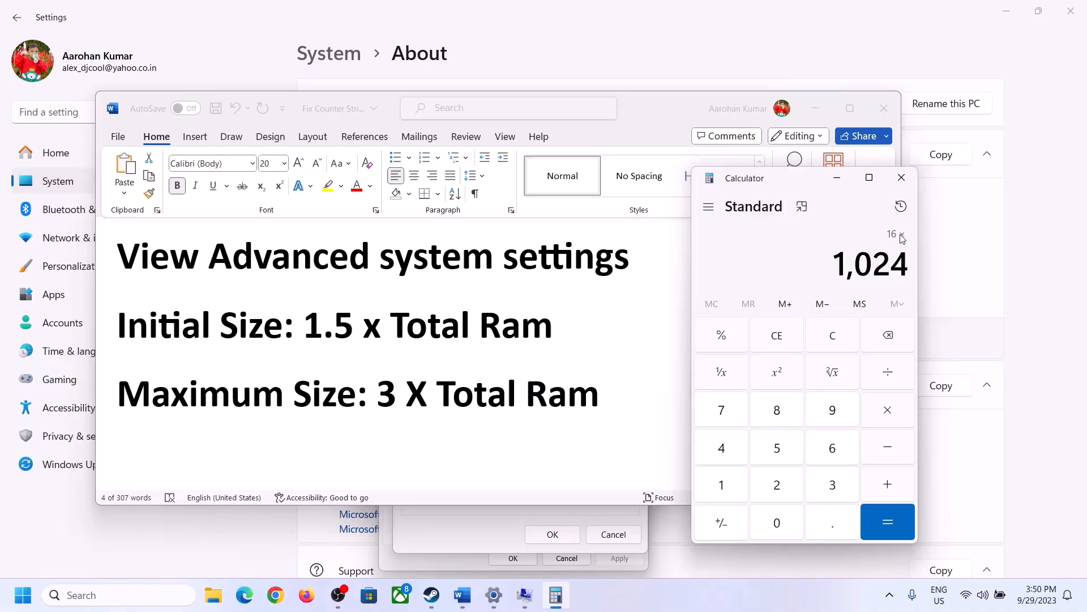
left_click(887, 522)
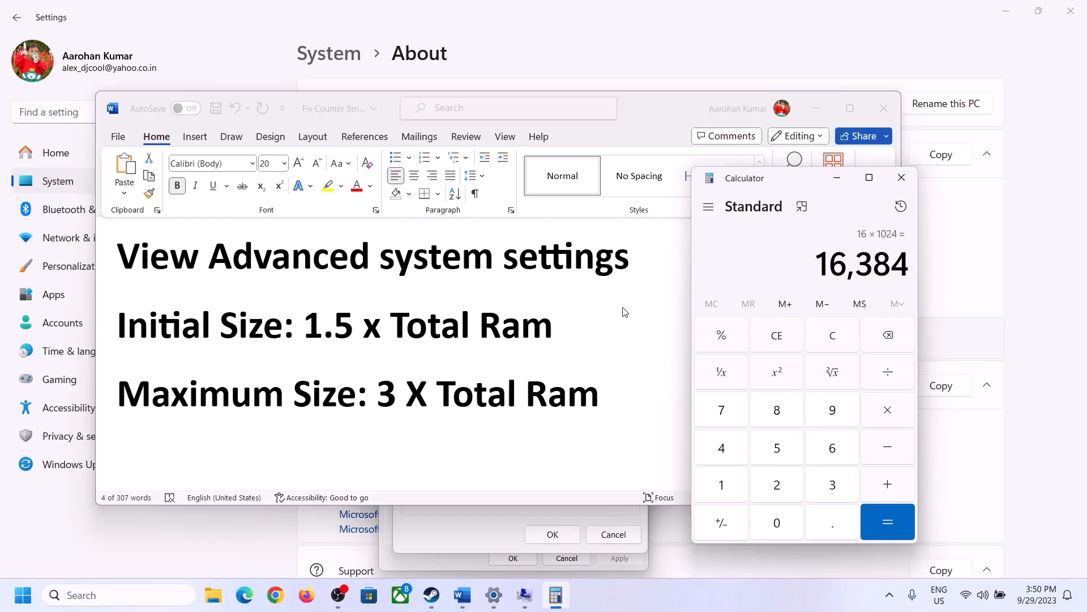
Multiply the RAM size in megabytes by 1.5 in Calculator to get the initial paging file size.
left_click(887, 412)
left_click(727, 485)
left_click(828, 527)
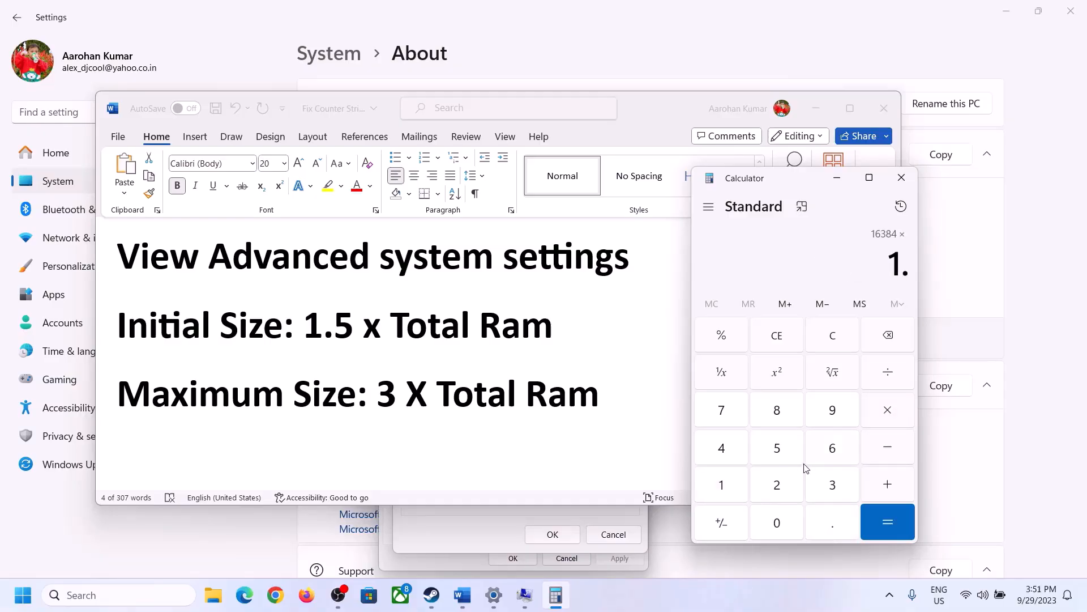
left_click(798, 458)
left_click(884, 519)
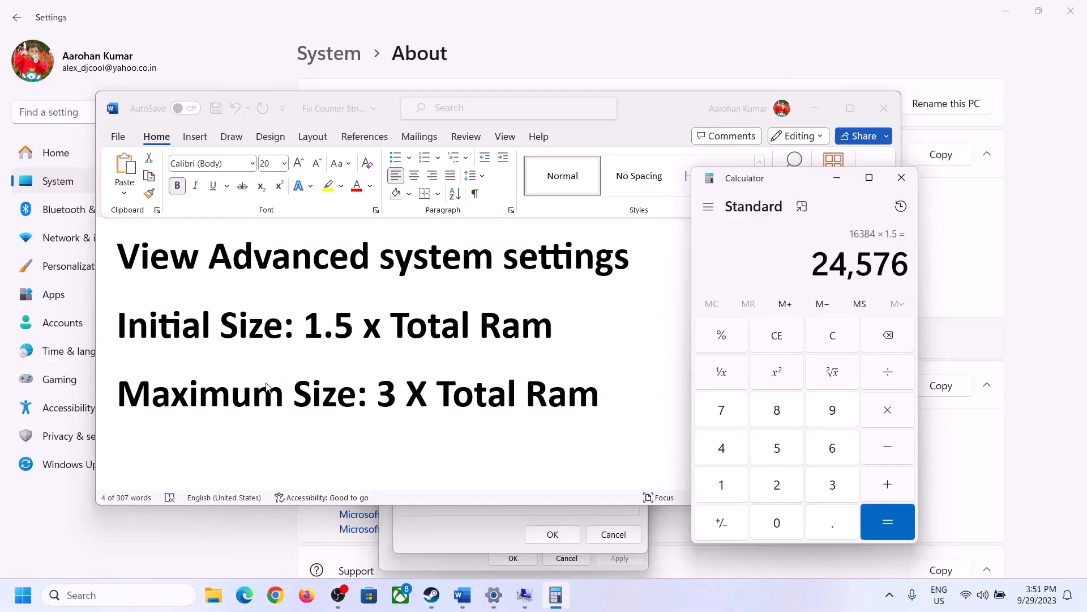
Set the custom initial paging file size for drive C to 24576 MB.
left_click(484, 525)
type("24")
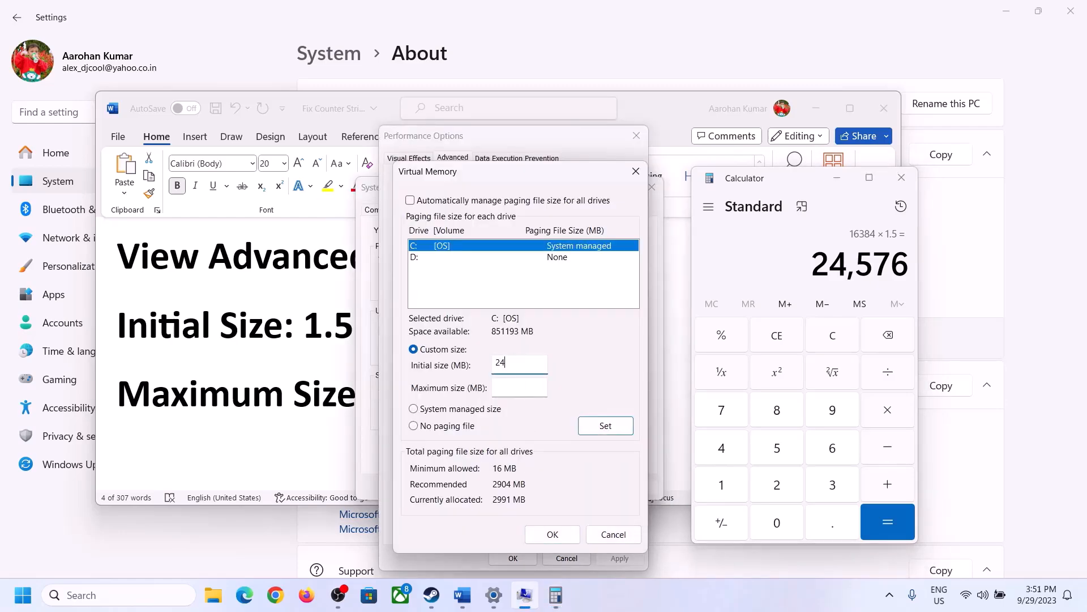
type("576")
left_click(544, 387)
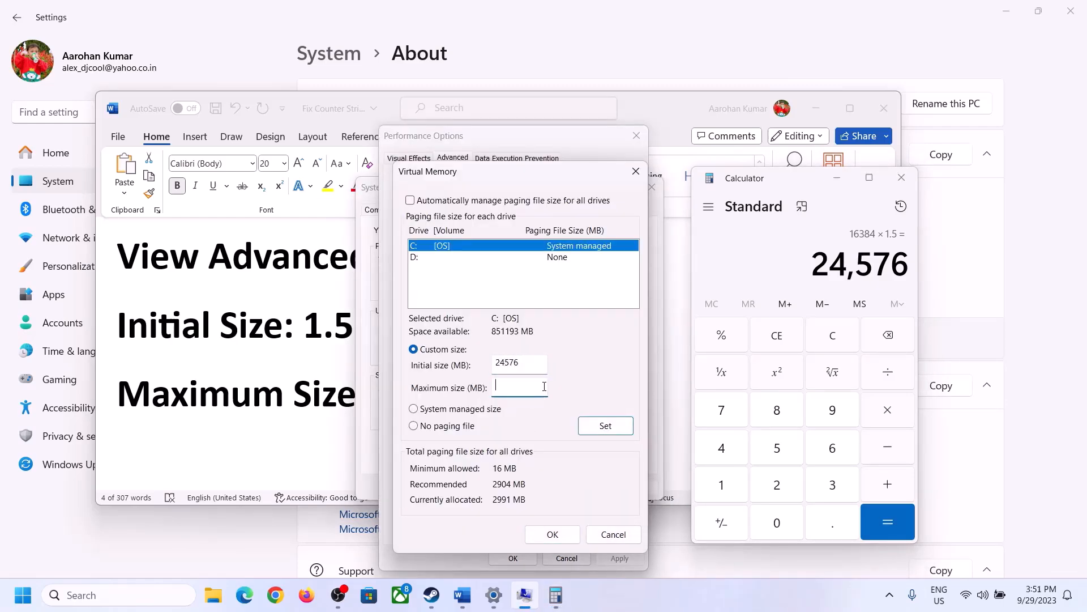
Check the maximum size formula in the Word notes, clear the previous Calculator result and highlight the installed RAM on the About page.
left_click(313, 401)
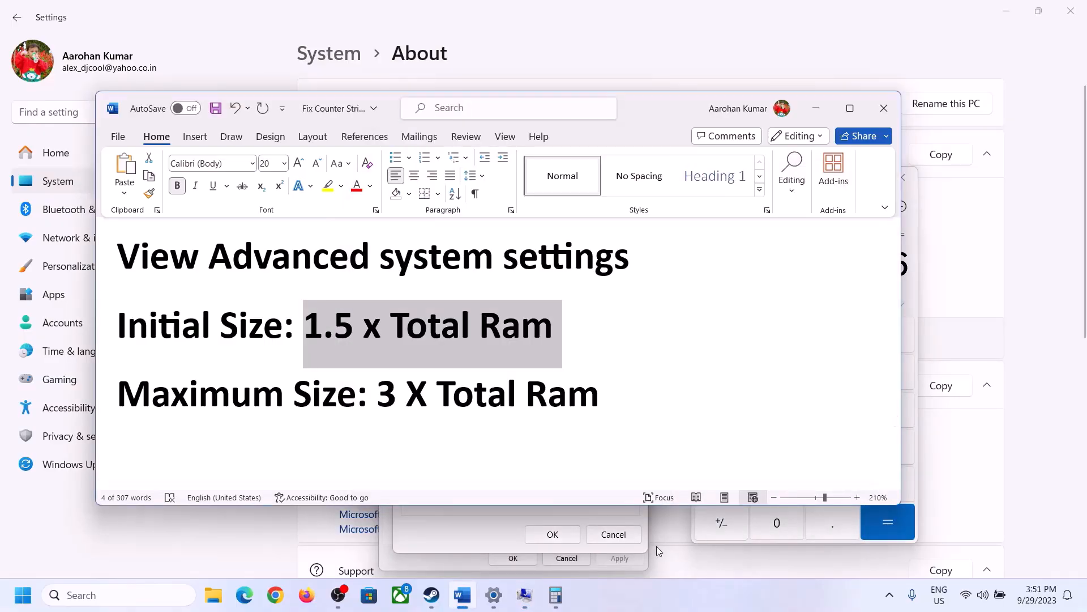
left_click(913, 293)
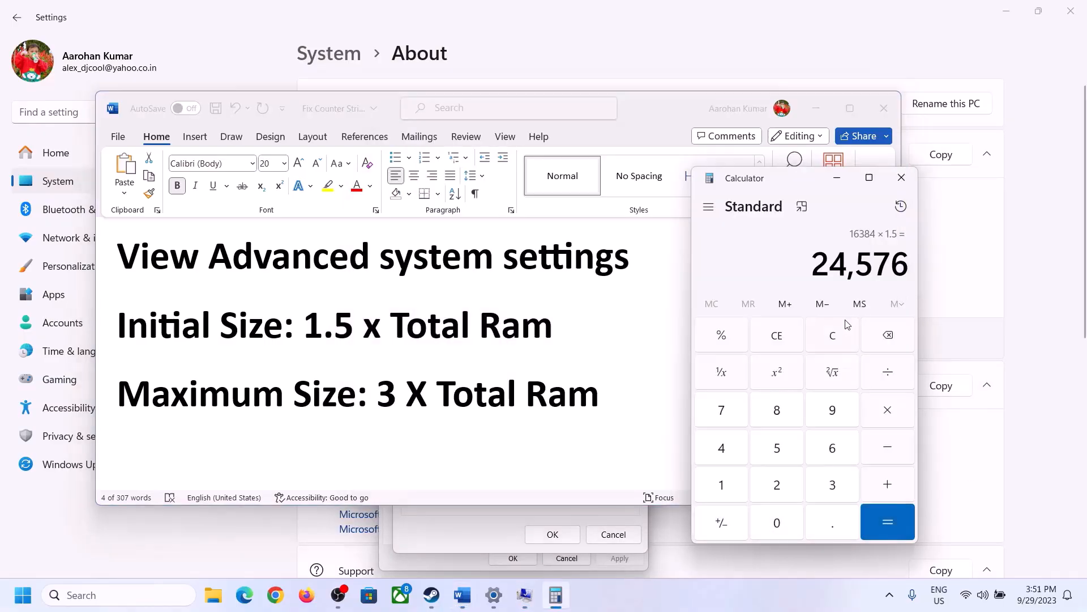
left_click(842, 335)
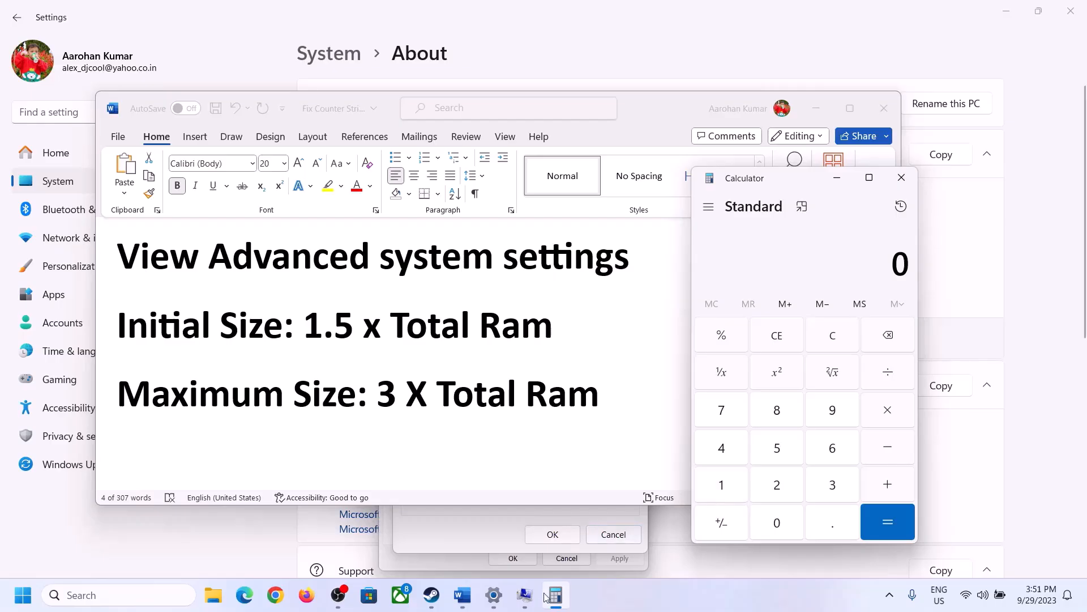
left_click(494, 594)
left_click_drag(419, 228, 436, 231)
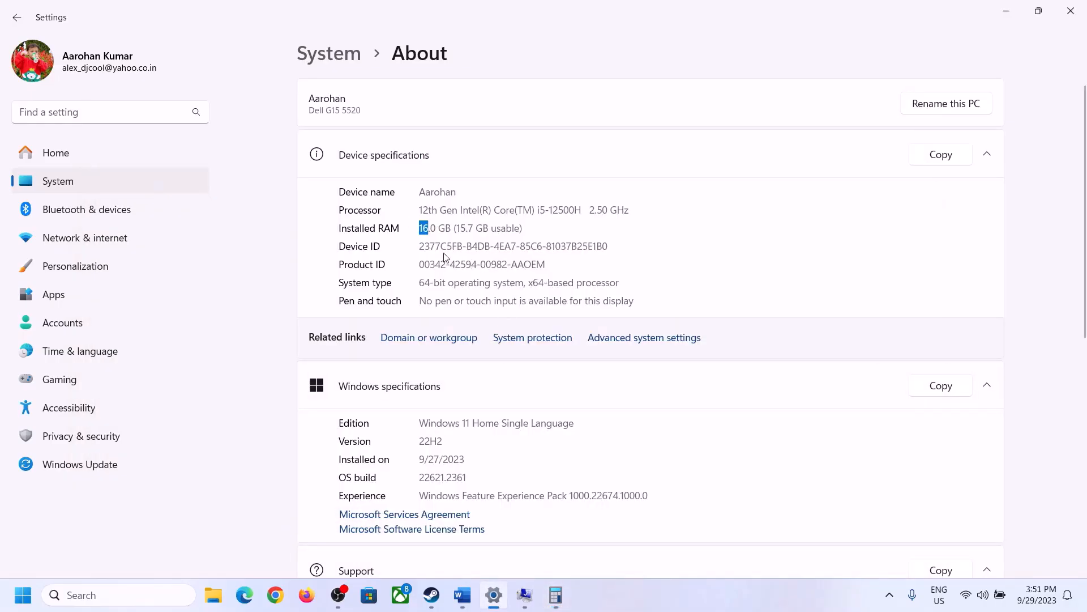
Convert the 16 GB of installed RAM to megabytes again by calculating 16 × 1024 in Calculator.
left_click(556, 595)
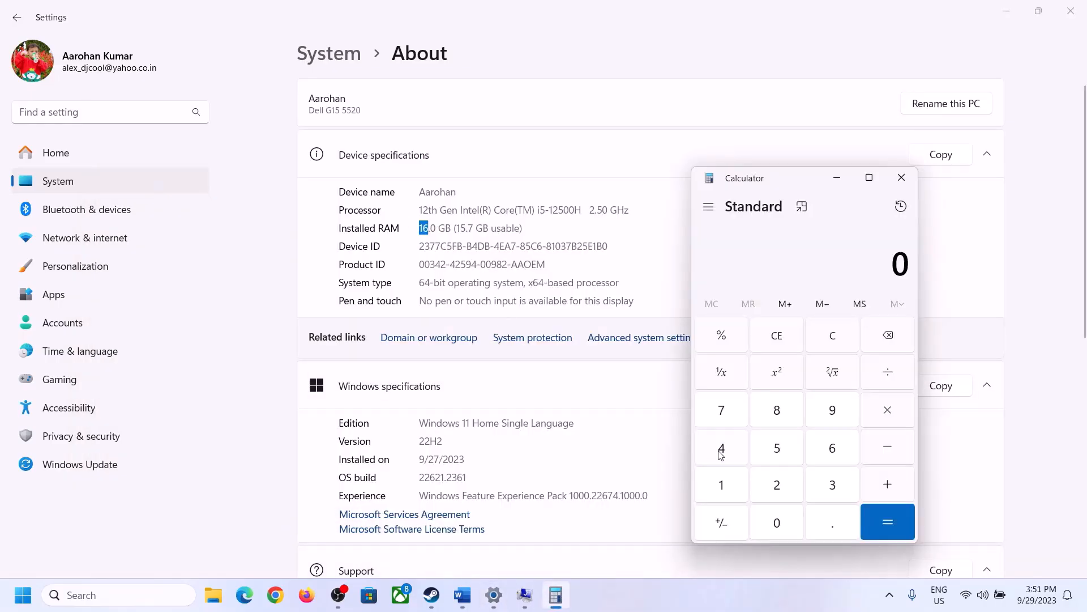
left_click(725, 482)
left_click(832, 449)
left_click(886, 411)
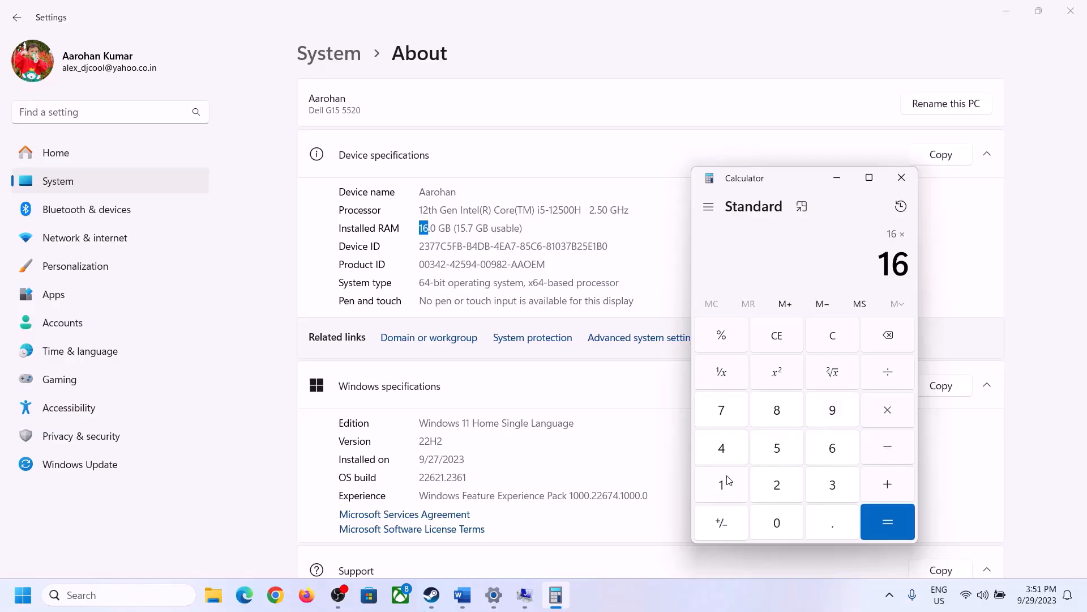
left_click(728, 481)
left_click(770, 519)
left_click(777, 485)
left_click(726, 453)
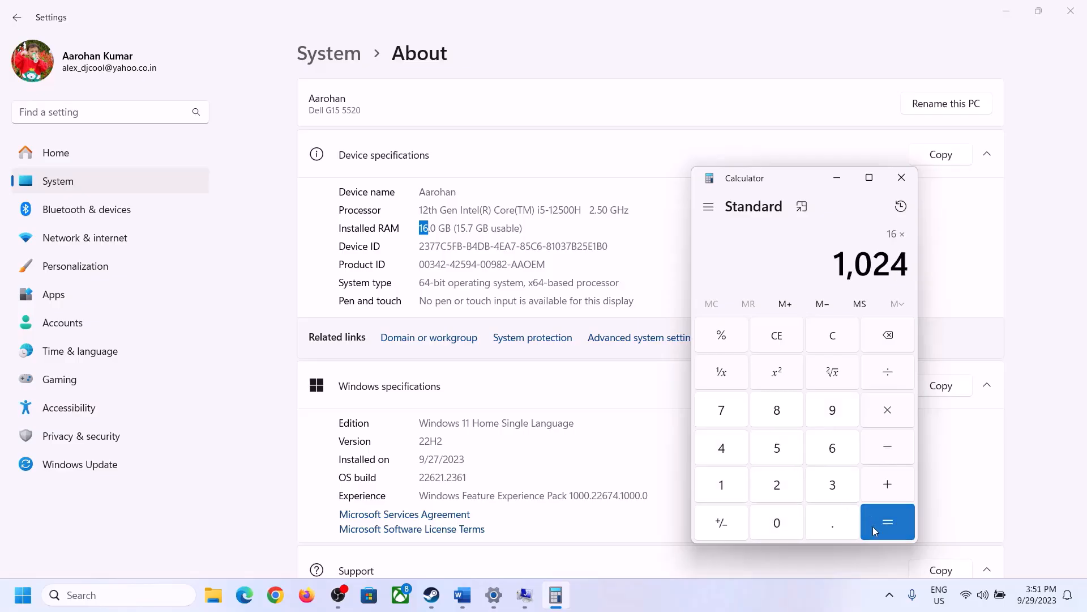
left_click(875, 524)
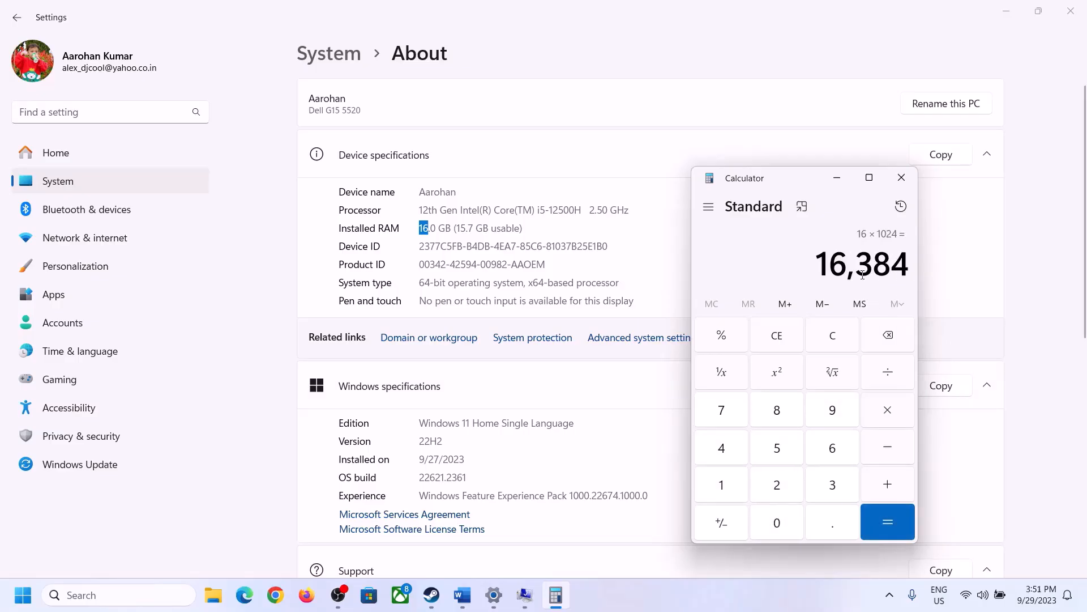
Multiply the RAM size in megabytes by 3 in Calculator to get the maximum paging file size.
left_click(452, 605)
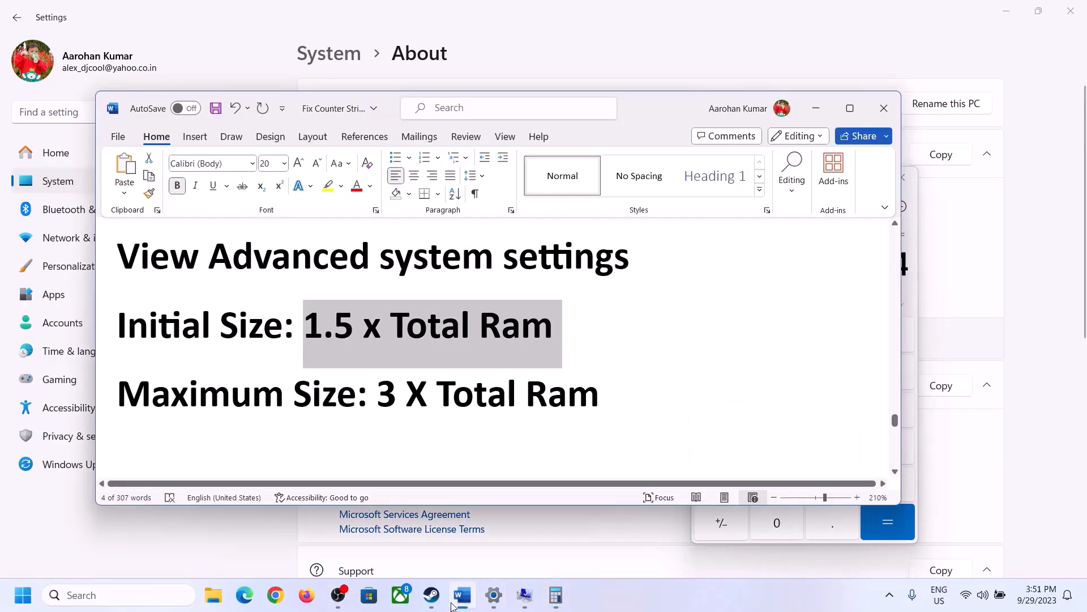
left_click(556, 595)
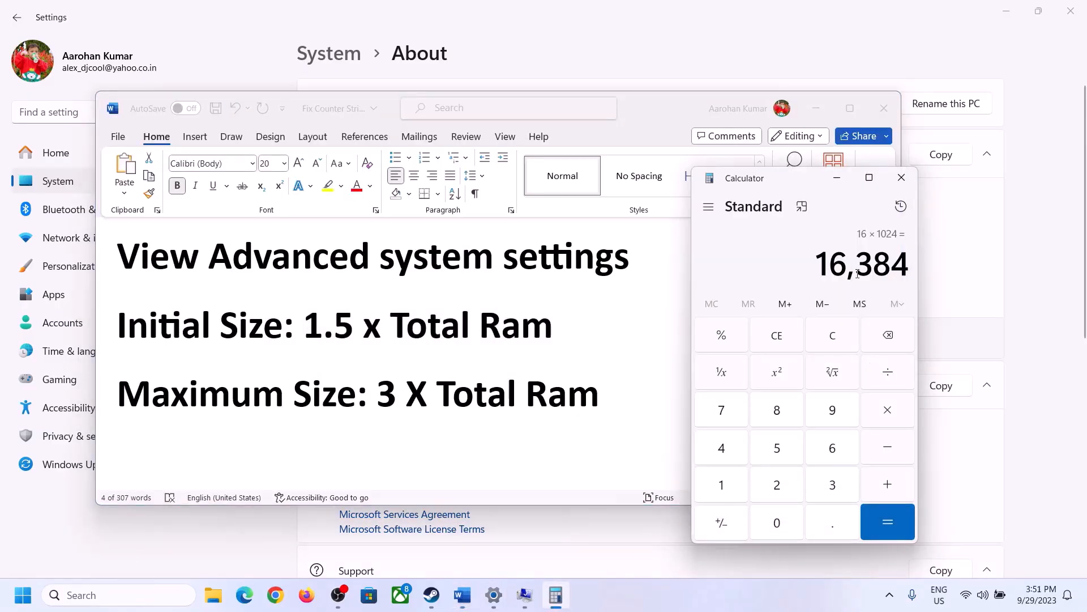
left_click(888, 418)
left_click(819, 488)
left_click(897, 519)
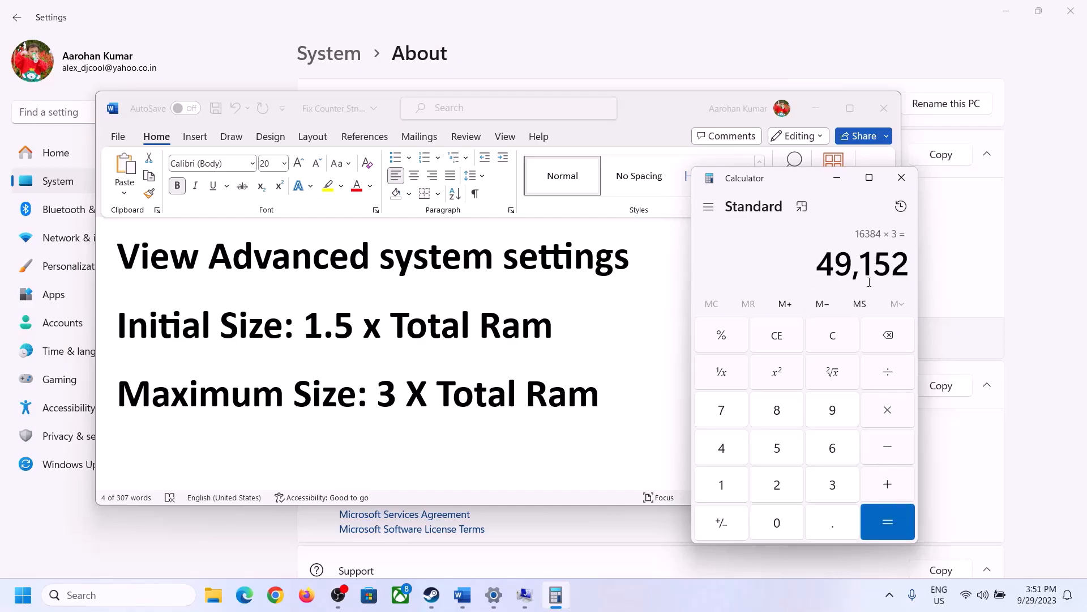
Set the custom maximum paging file size for drive C to 49152 MB and apply the custom sizes.
left_click(524, 595)
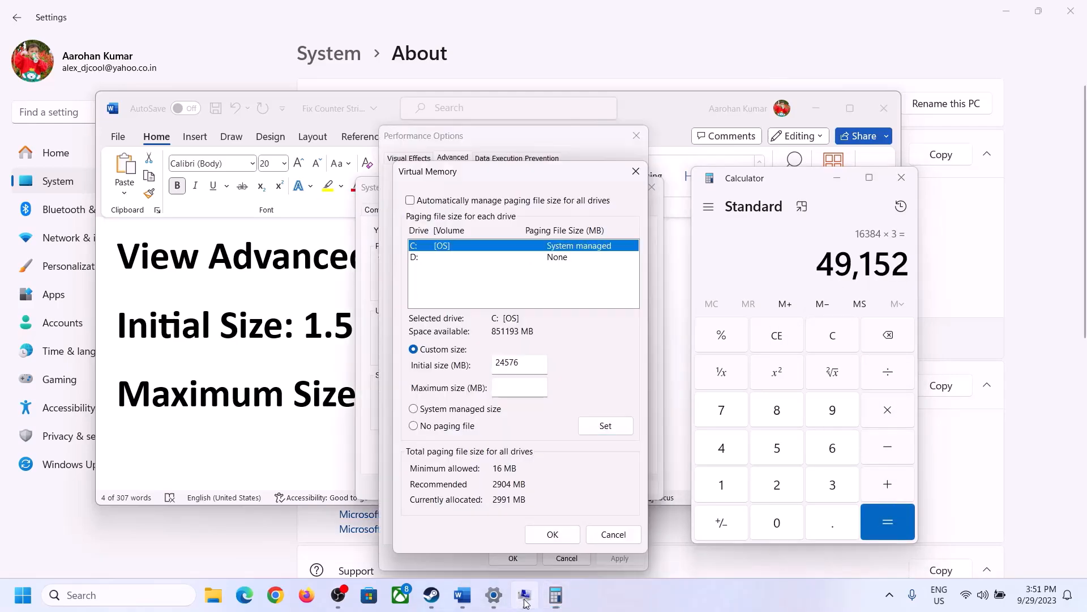
left_click(515, 391)
type("4912")
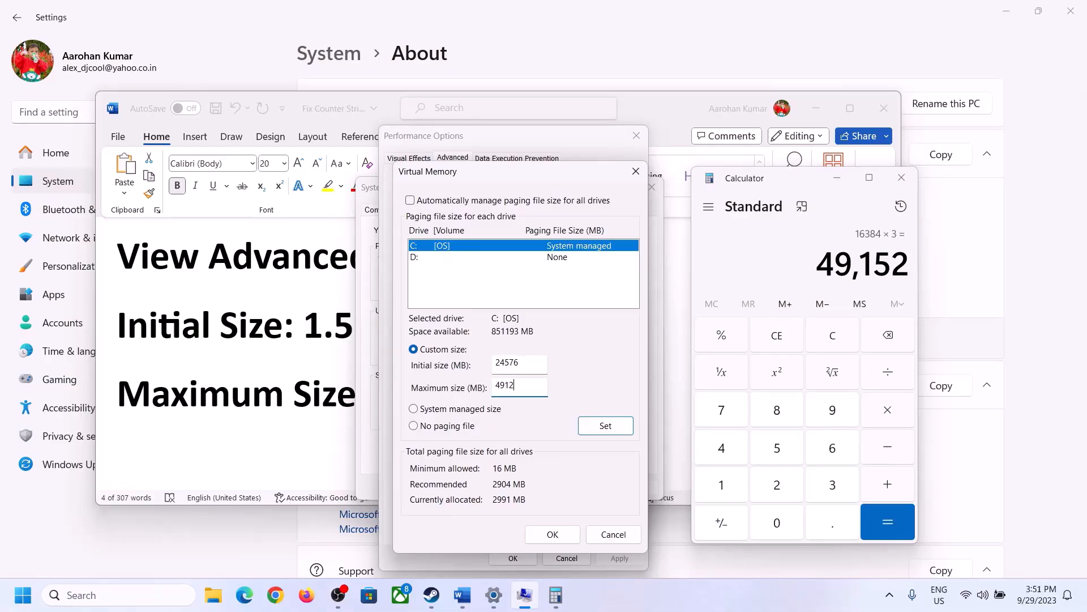
key("BackSpace")
type("5")
left_click(605, 428)
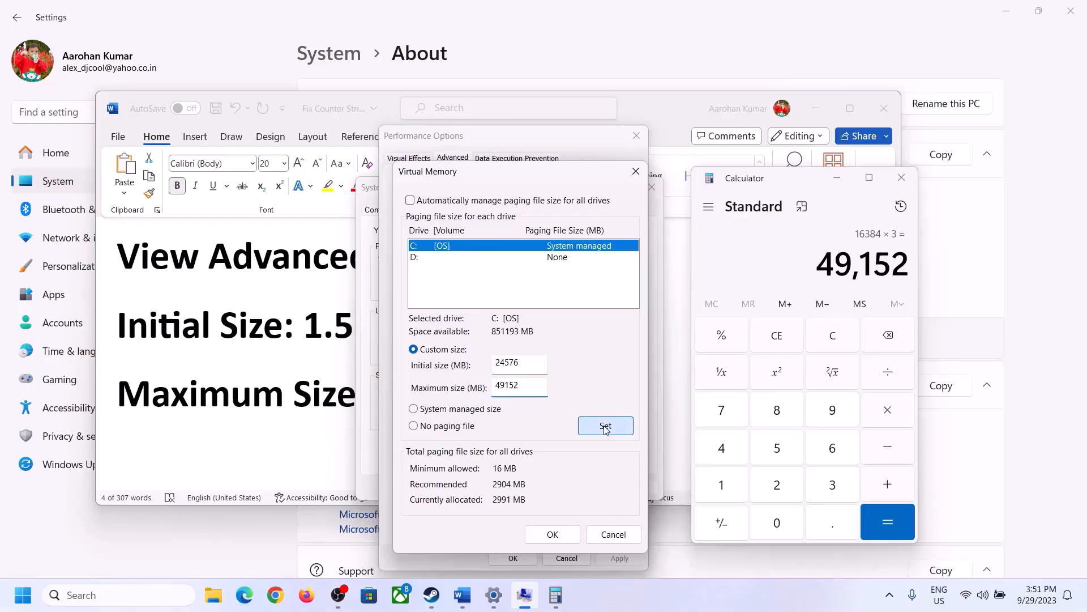
Accept the changes in Virtual Memory, Performance Options and System Properties, and dismiss the restart prompt without restarting.
left_click(554, 534)
left_click(674, 350)
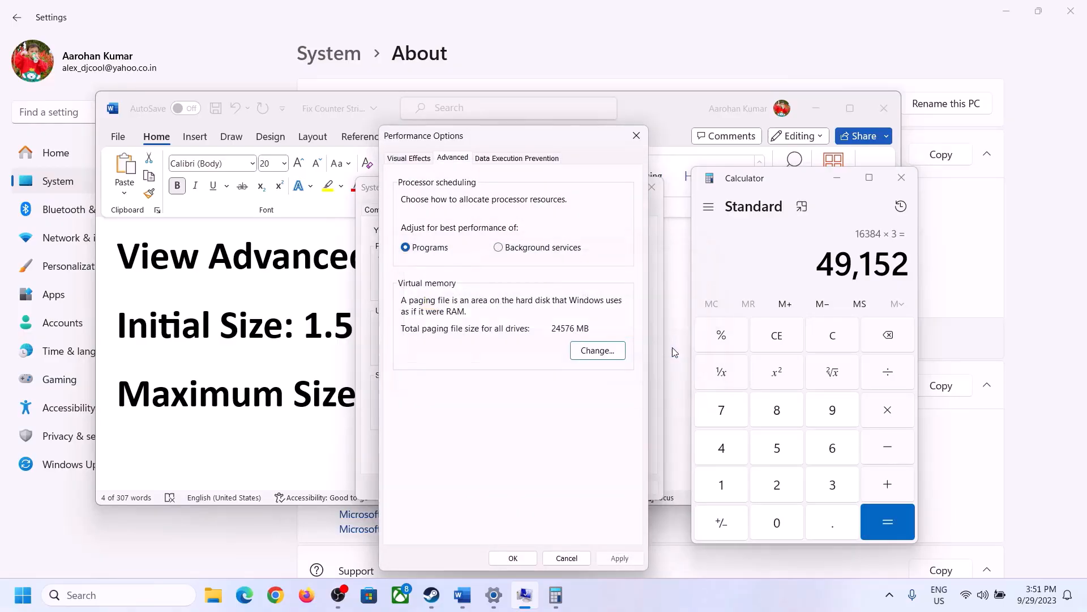
left_click(514, 558)
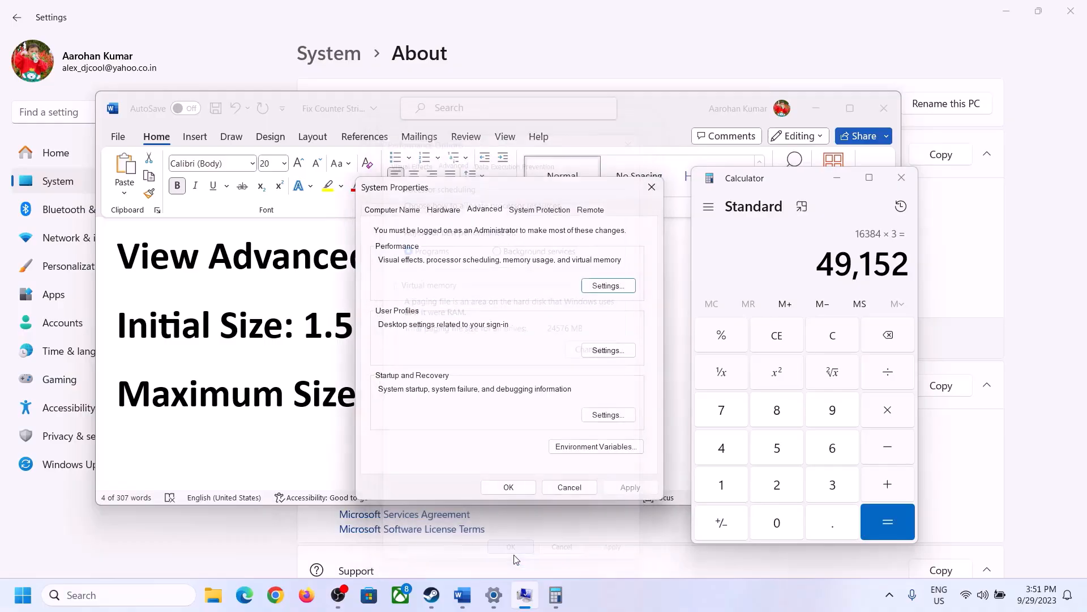
left_click(517, 487)
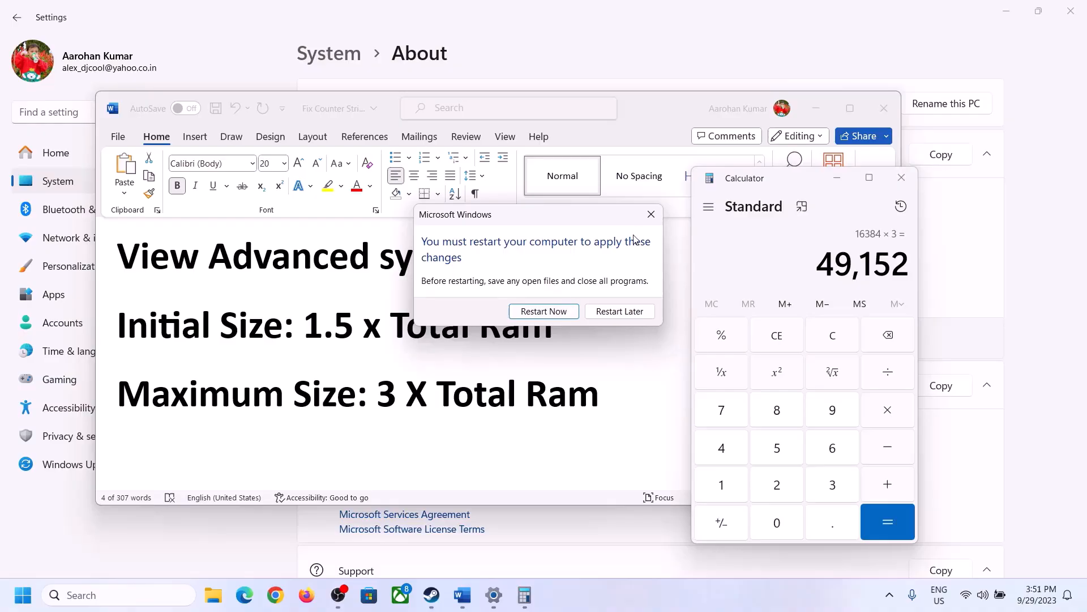
left_click(652, 214)
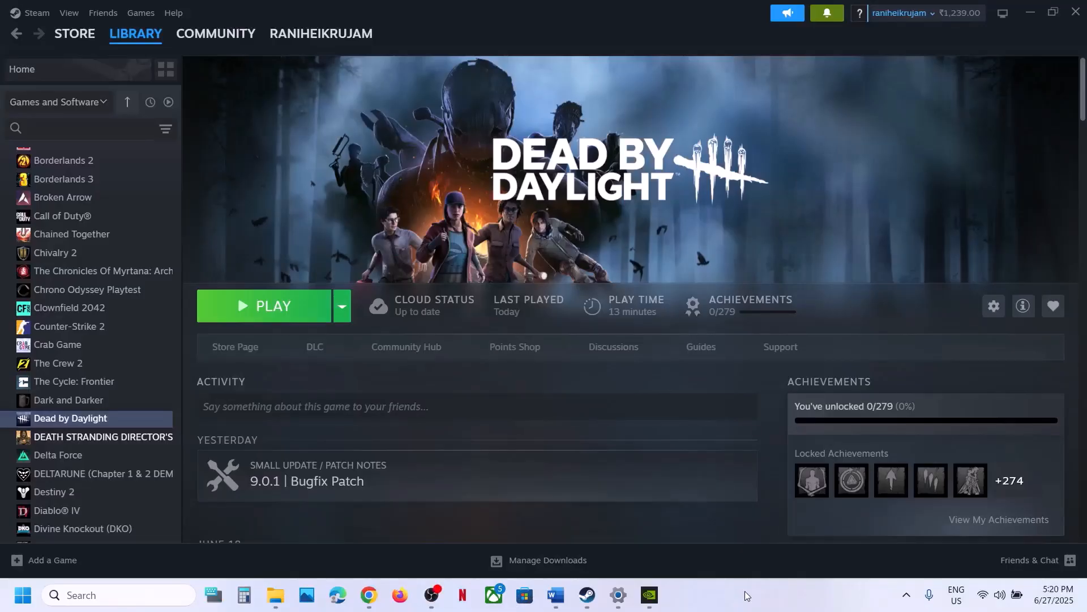
Highlight the Step 16 Update BIOS entry in the Word notes and check the laptop's battery charge.
left_click(556, 594)
scroll(500, 384, "down", 1)
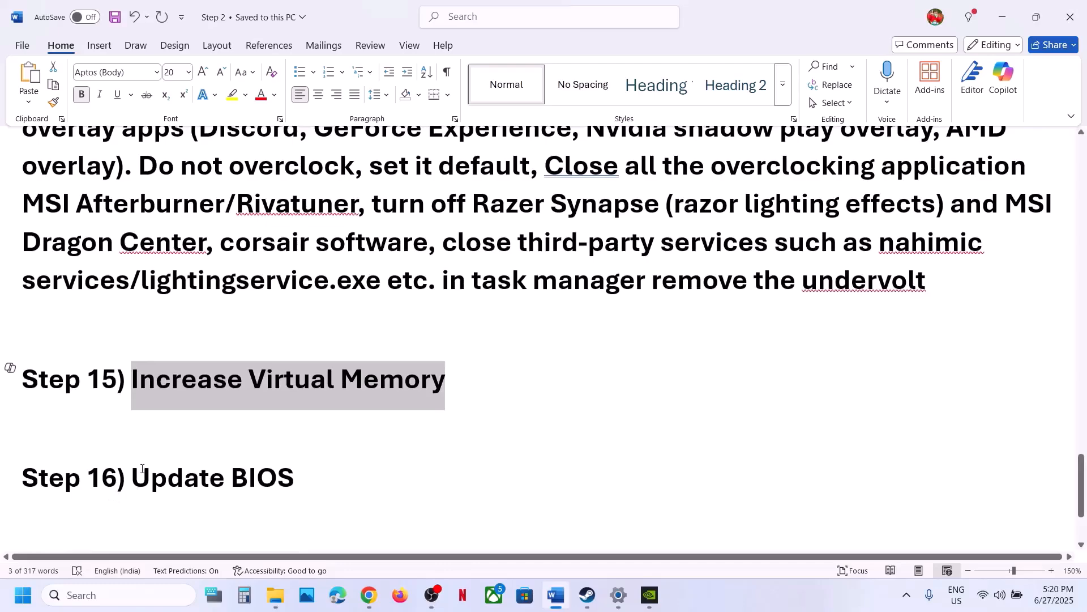
left_click_drag(142, 468, 314, 475)
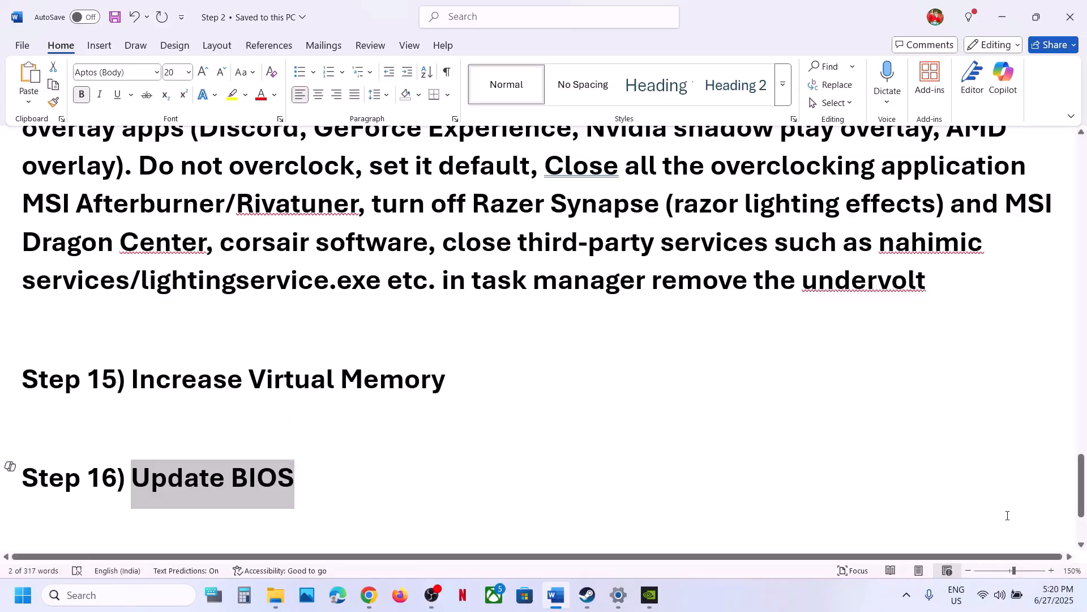
left_click(1016, 596)
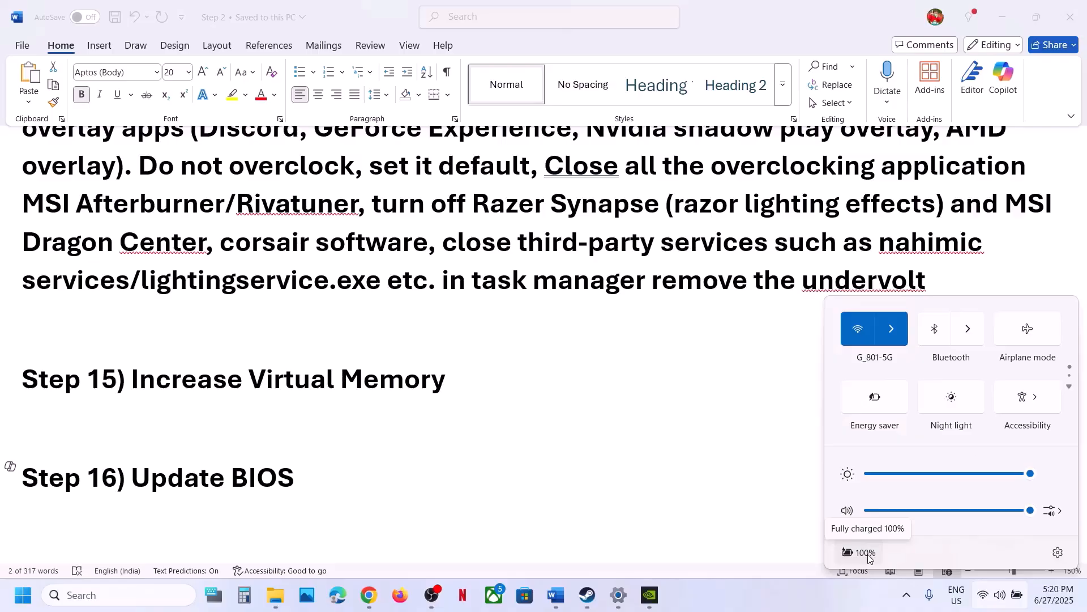
left_click(553, 531)
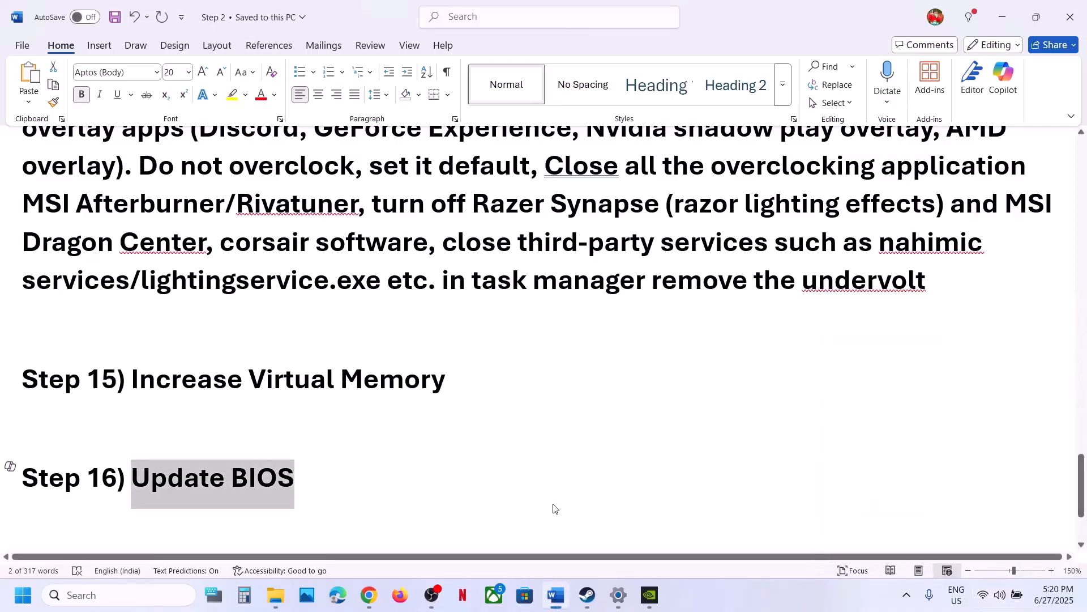
Highlight the Step 17 uninstall and reinstall instructions in the notes, and look at the Dead by Daylight management options in Steam.
scroll(553, 515, "down", 2)
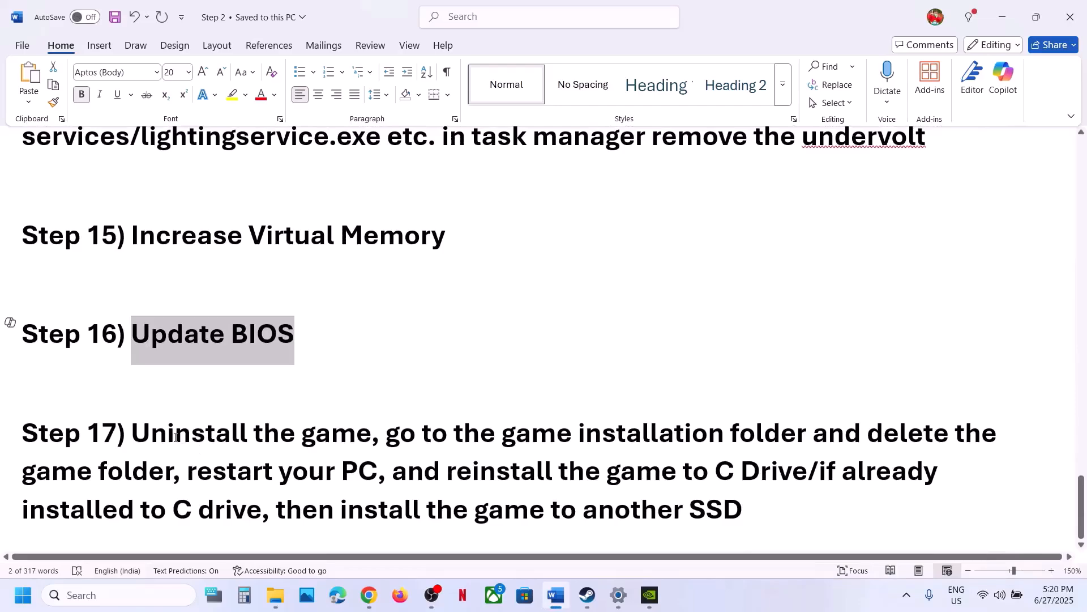
left_click_drag(176, 437, 793, 519)
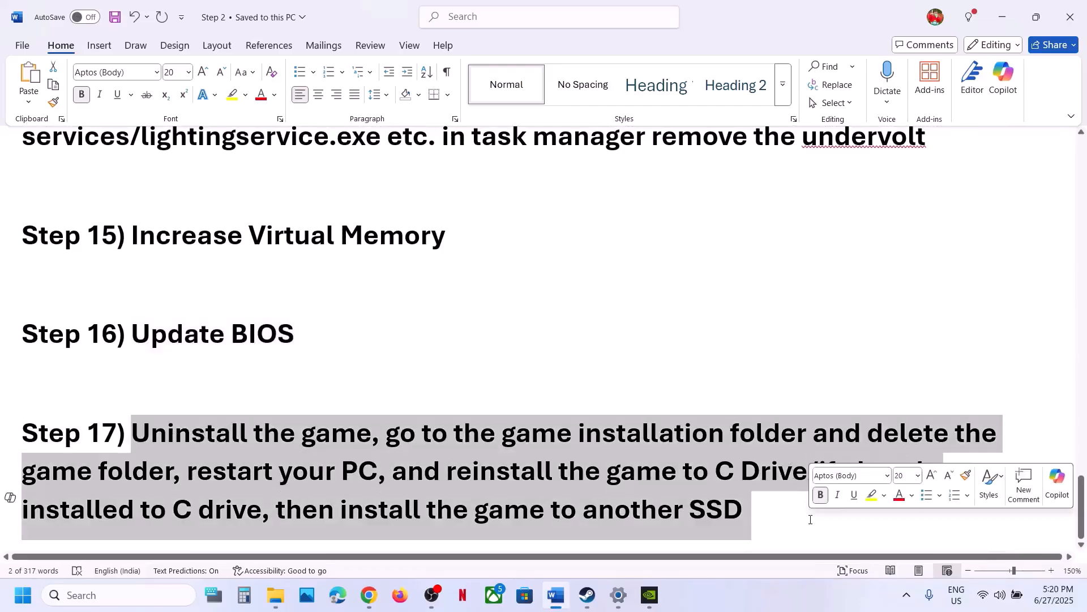
left_click(589, 606)
right_click(139, 419)
mouse_move(182, 485)
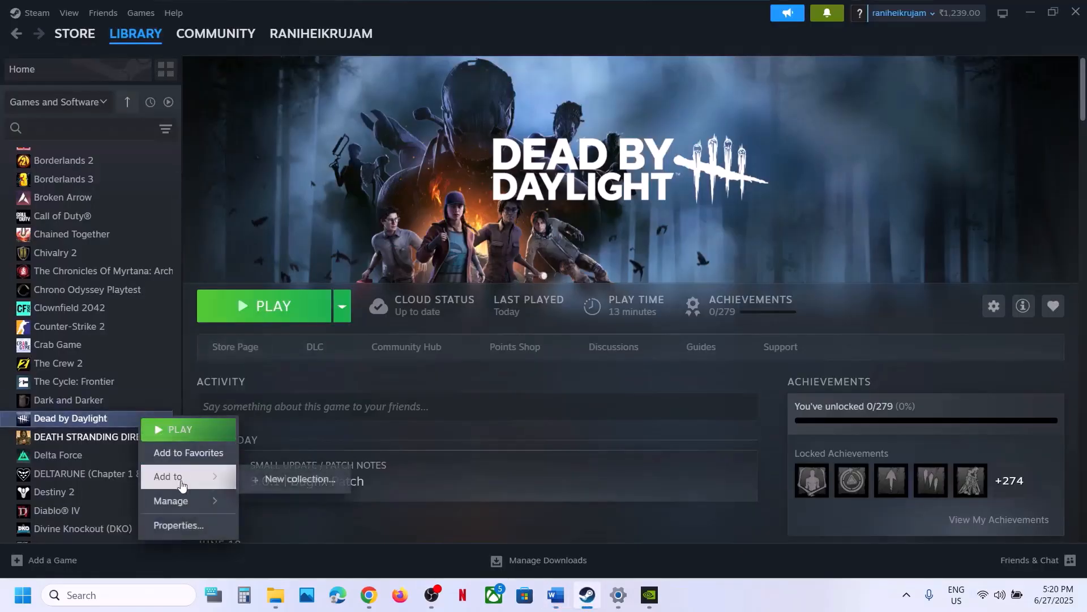
left_click(577, 213)
Highlight the Step 17 advice on reinstalling to C Drive or another SSD in the Word notes, and return to Steam.
left_click(555, 600)
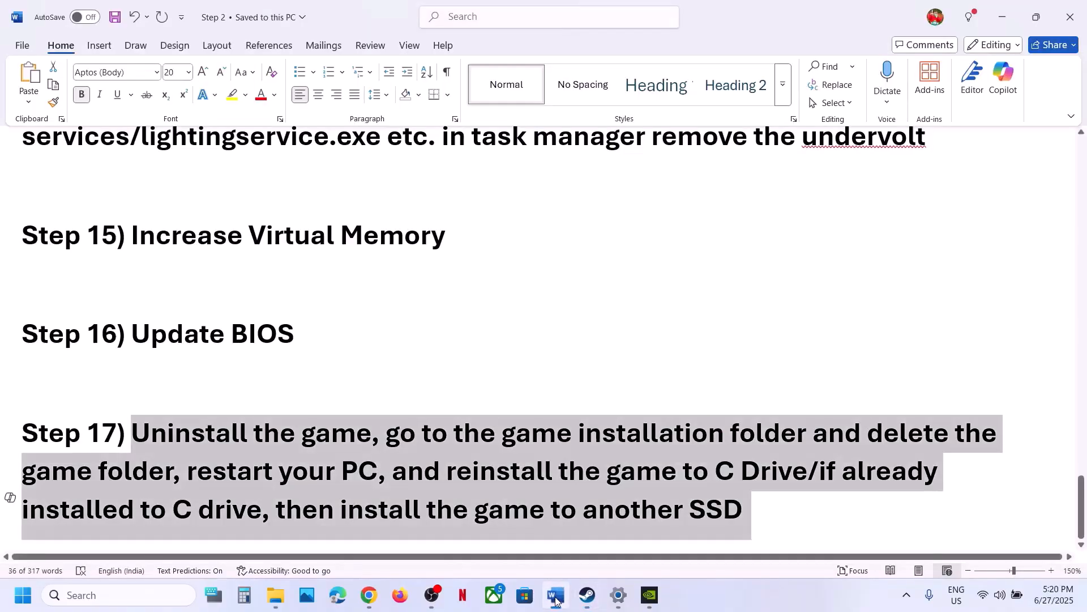
left_click(422, 478)
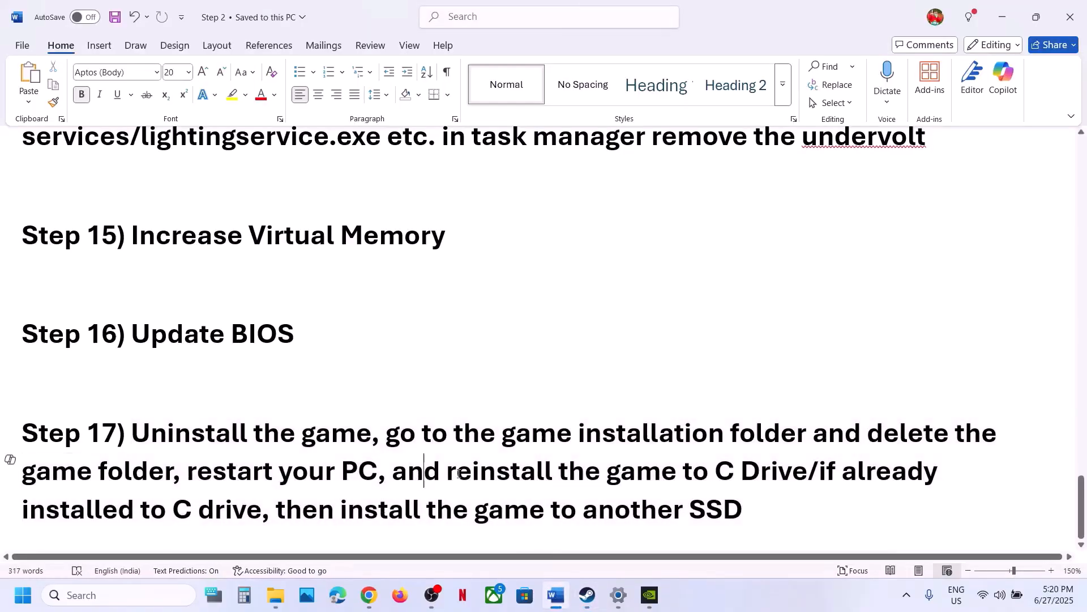
left_click_drag(448, 470, 809, 459)
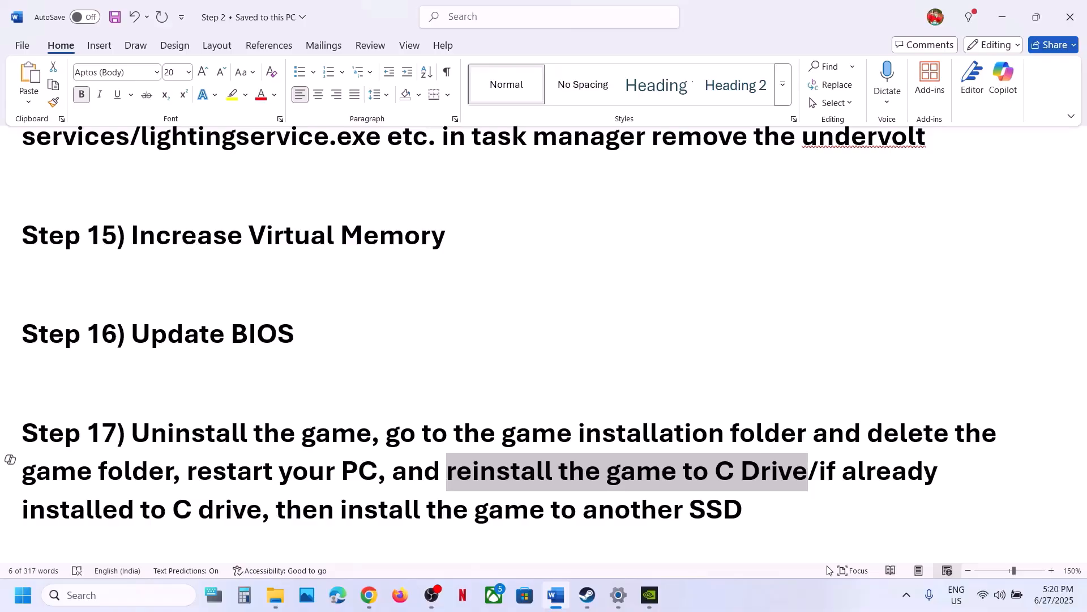
left_click_drag(821, 472, 744, 511)
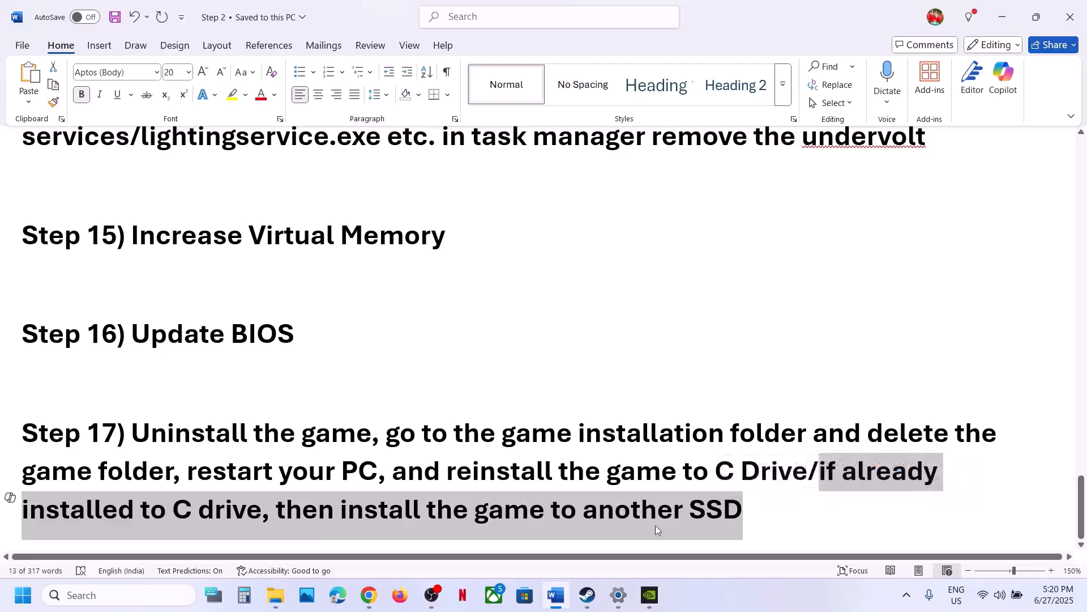
left_click(587, 594)
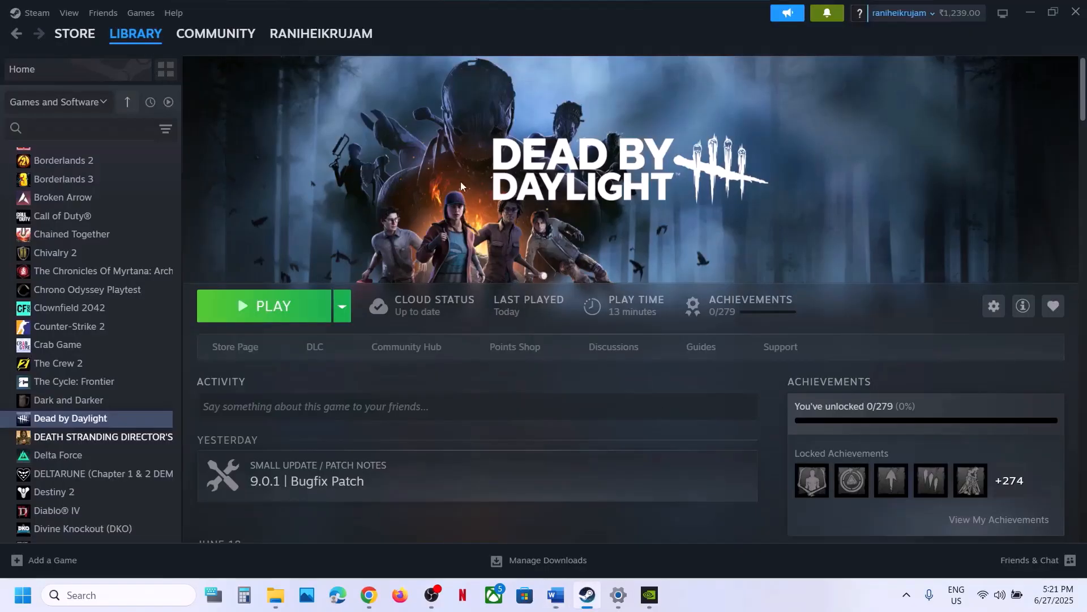